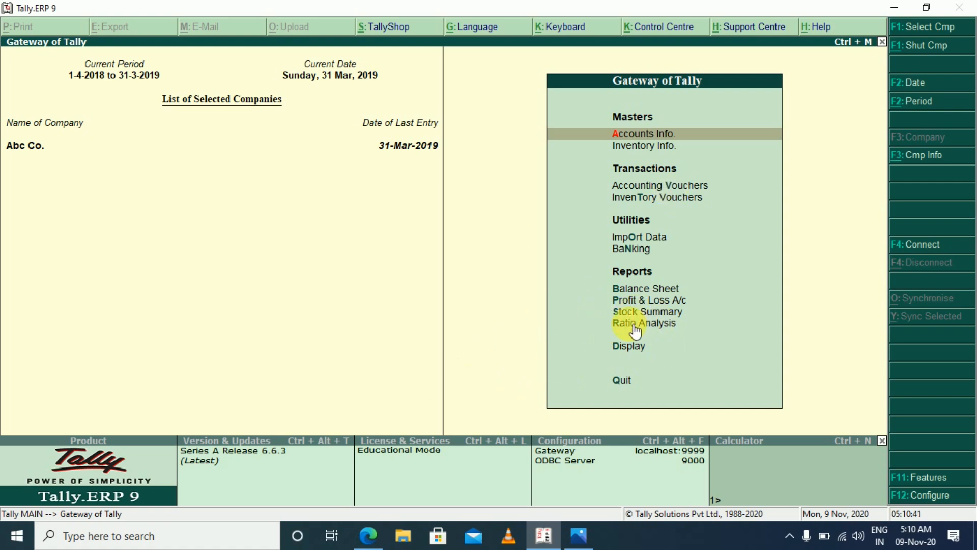
Open the Profit & Loss A/c in detailed form and review it from Opening Stock down to Nett Profit
key(p)
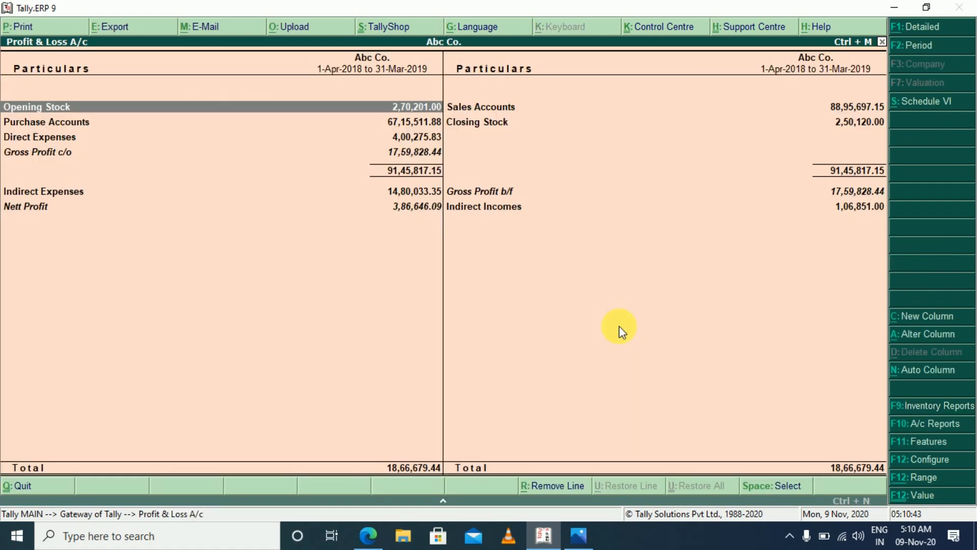
key(alt+F1)
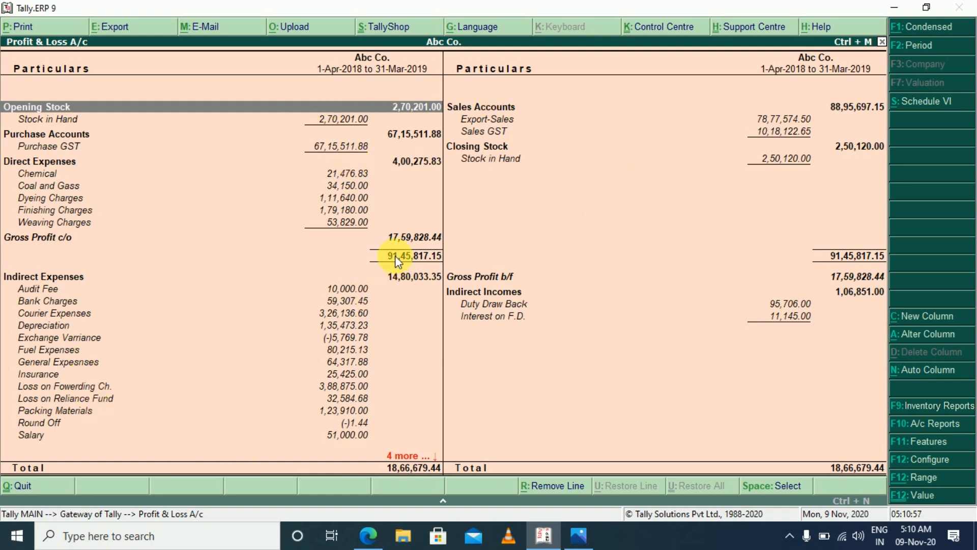
click(399, 238)
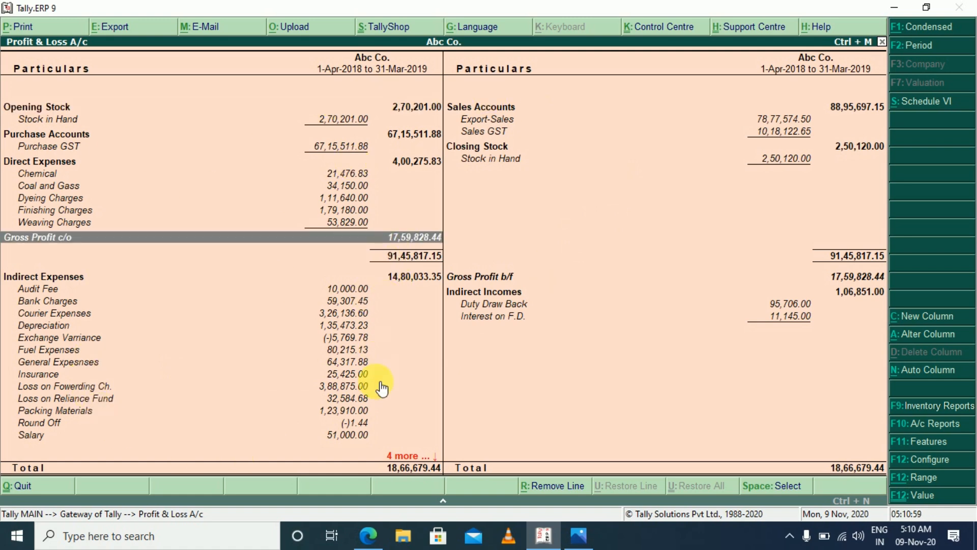
scroll(385, 416, down, 3)
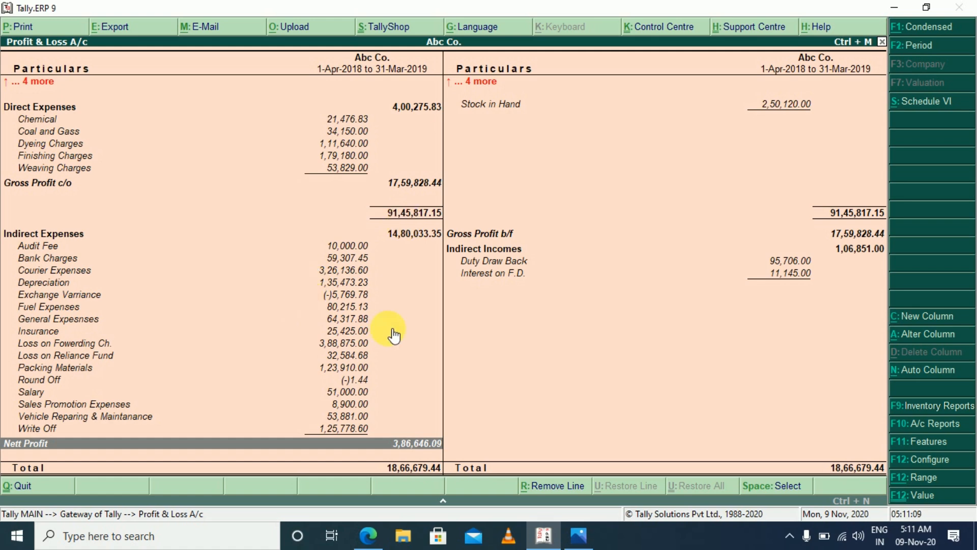
key(Home)
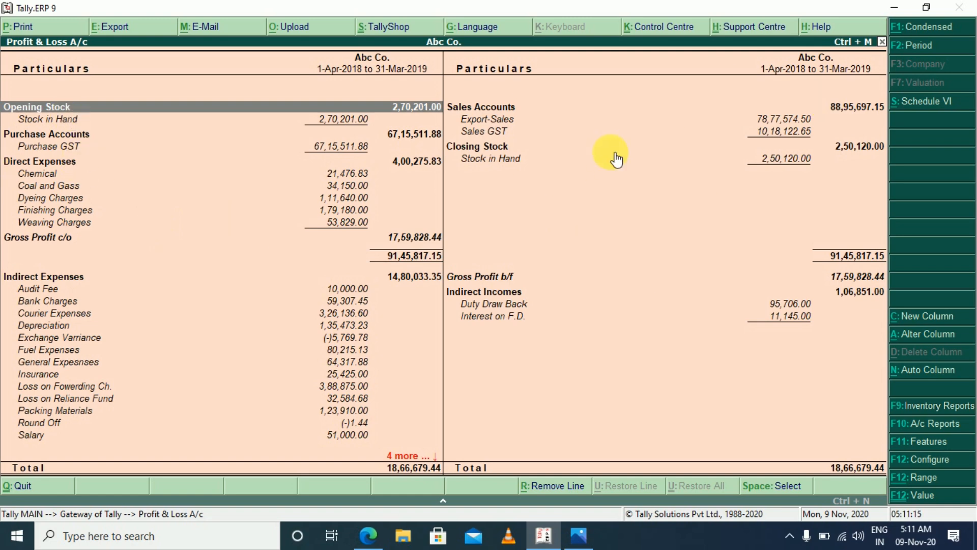
Close the Profit & Loss A/c and view the Balance Sheet of Abc Co
key(Escape)
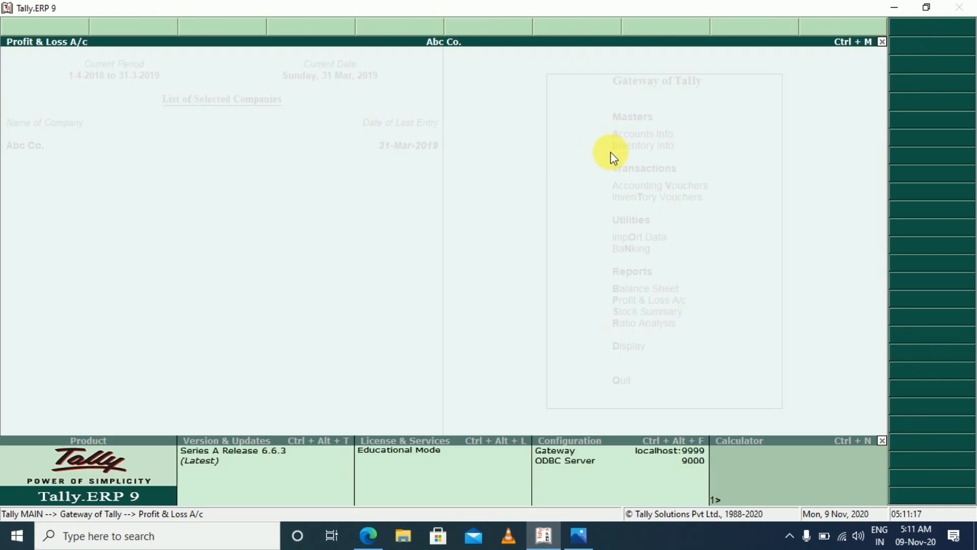
key(Escape)
key(n)
key(b)
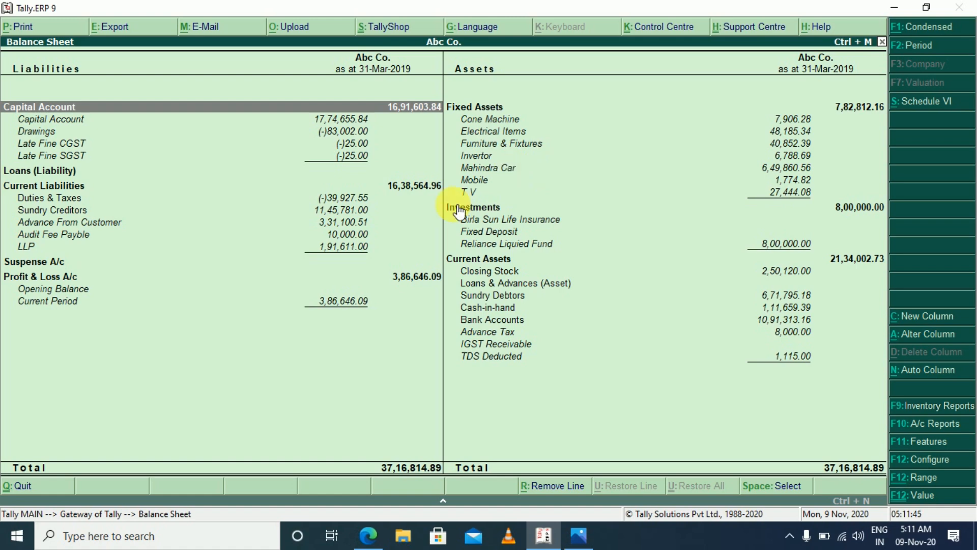
Return to the Gateway of Tally, reopen the Balance Sheet and expand it to the detailed view
key(Escape)
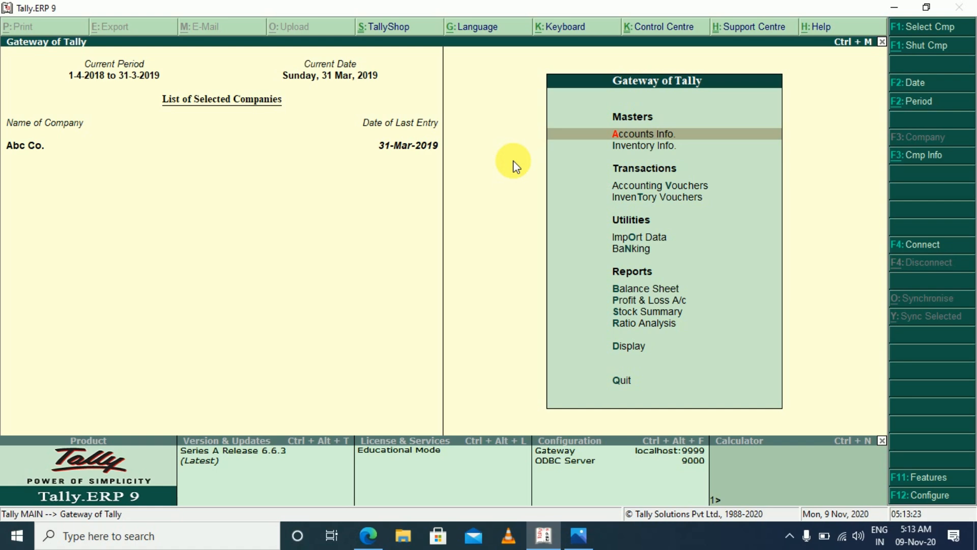
key(Escape)
key(n)
key(b)
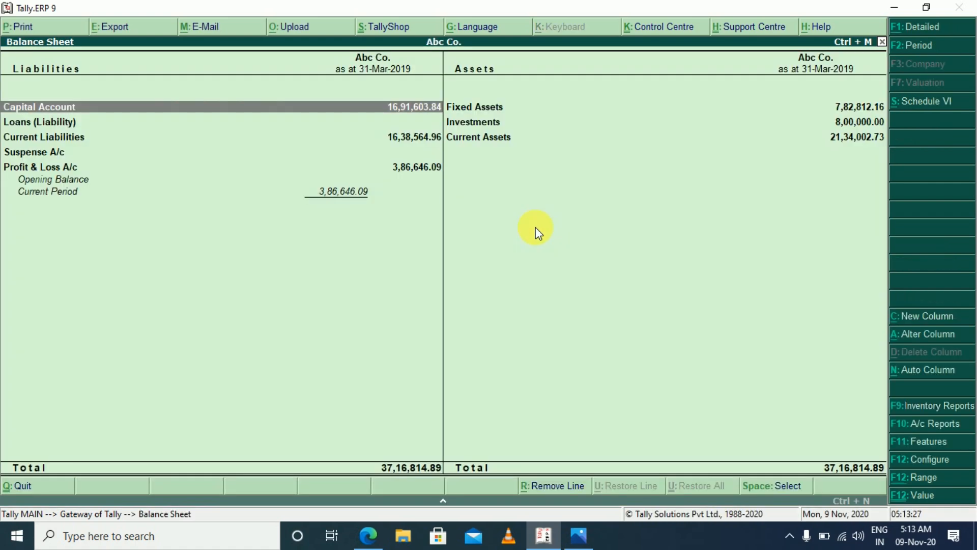
key(alt+F1)
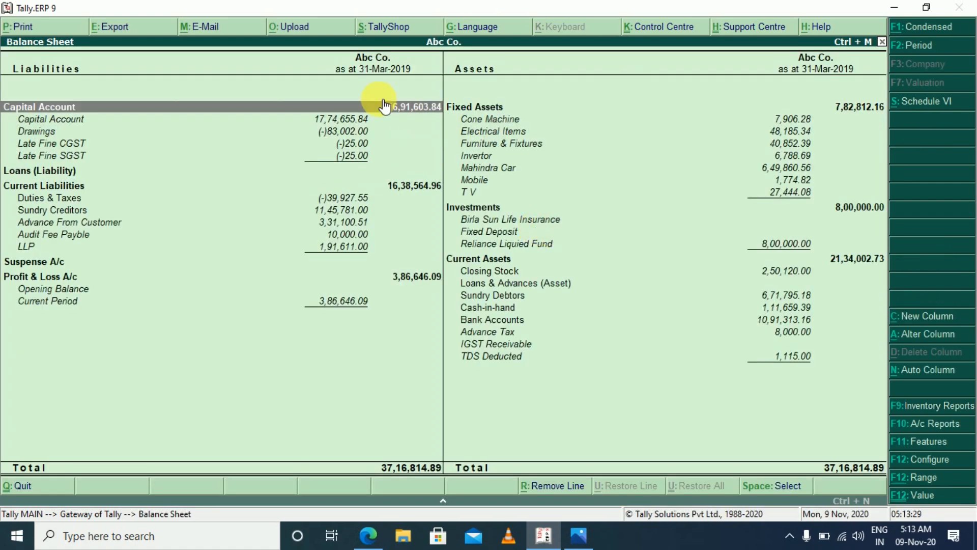
Set the Balance Sheet's period from 1-4-2018 to 31-3-2019
key(F2)
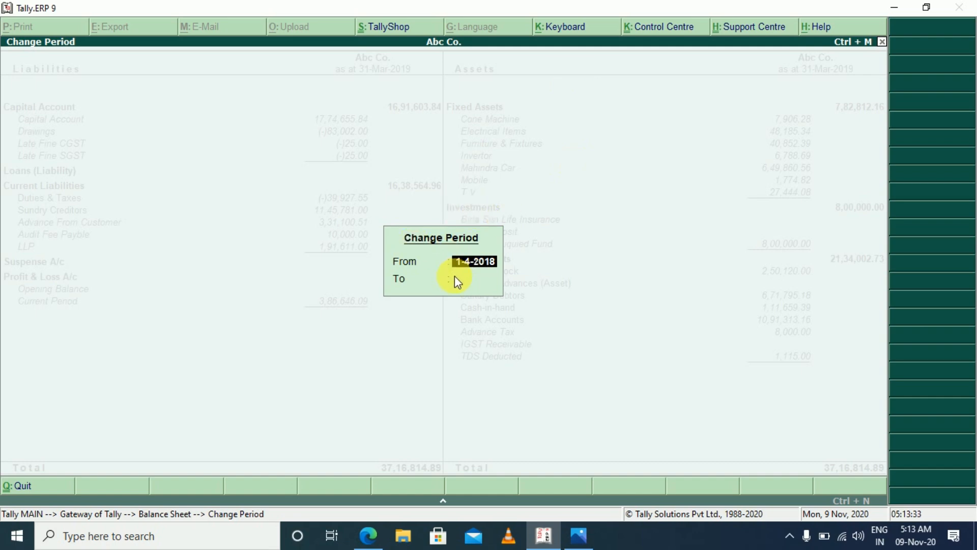
key(Return)
text(31.3.19)
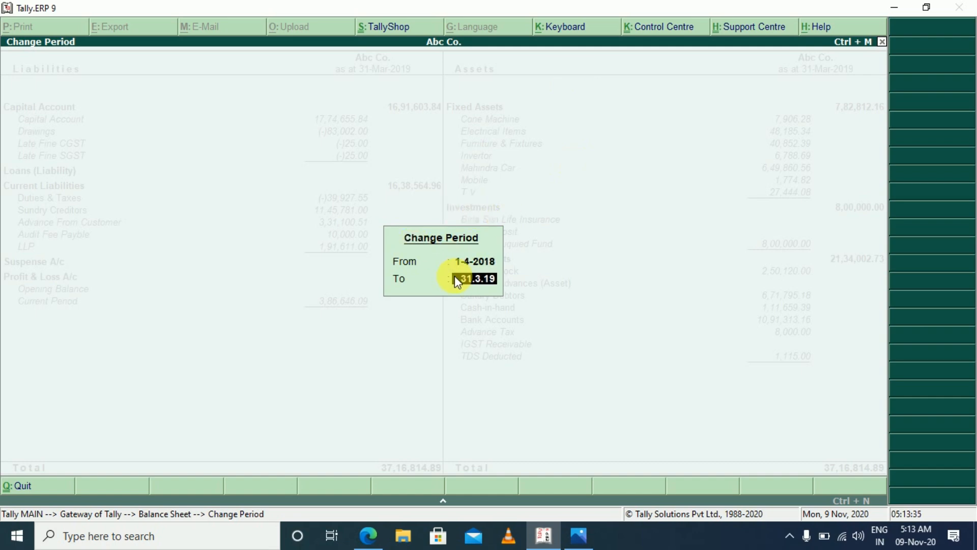
key(Return)
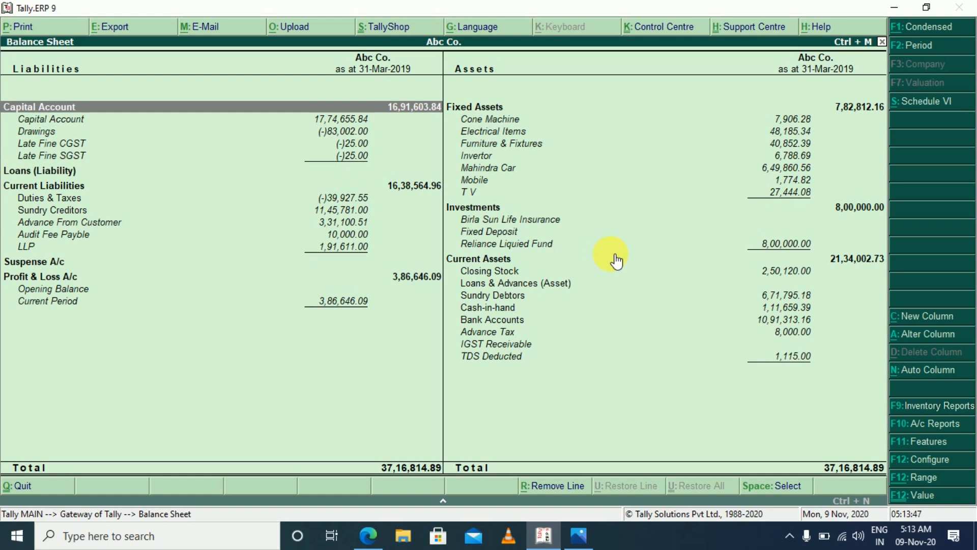
Change the Balance Sheet's period to the previous financial year, from 1-4-2017 to 31-3-2018
key(F2)
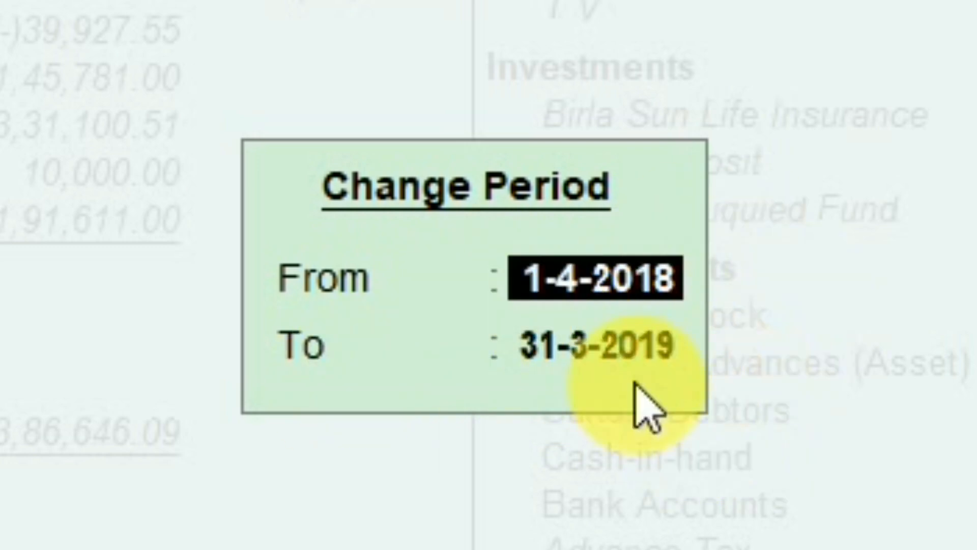
text(1.)
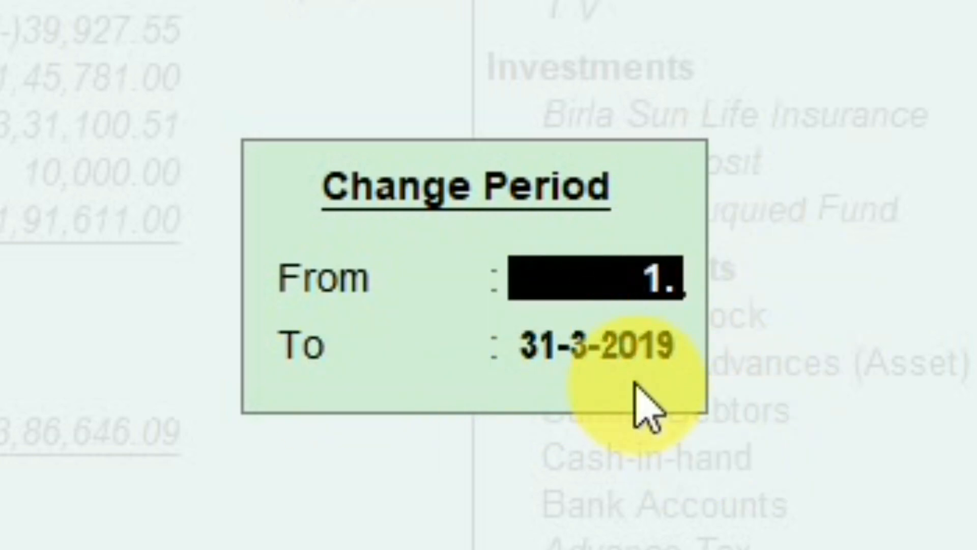
text(4.17)
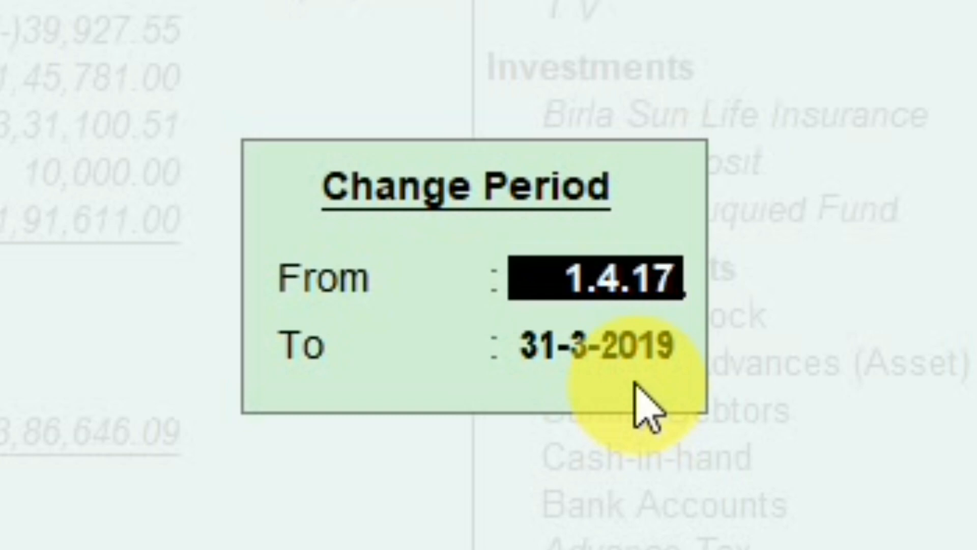
key(Return)
text(31.3.18)
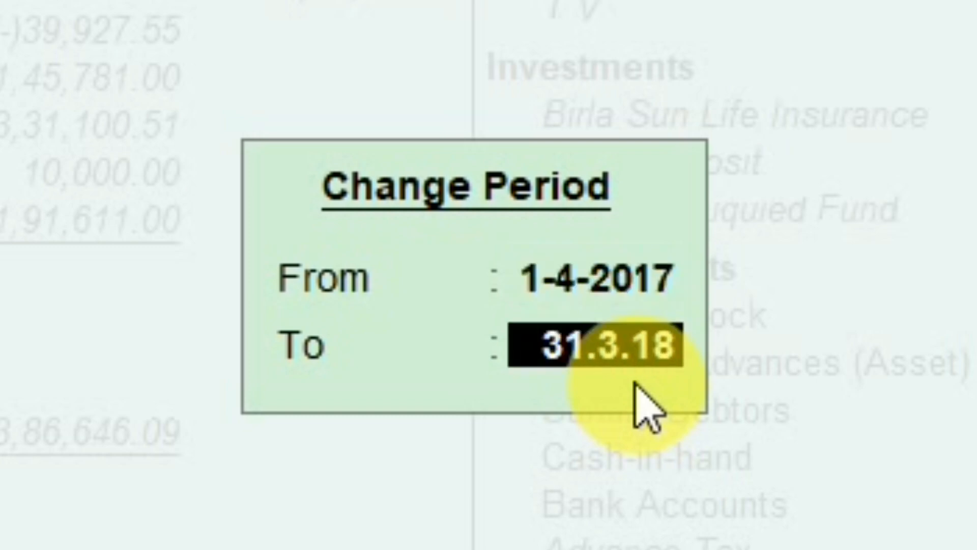
key(Return)
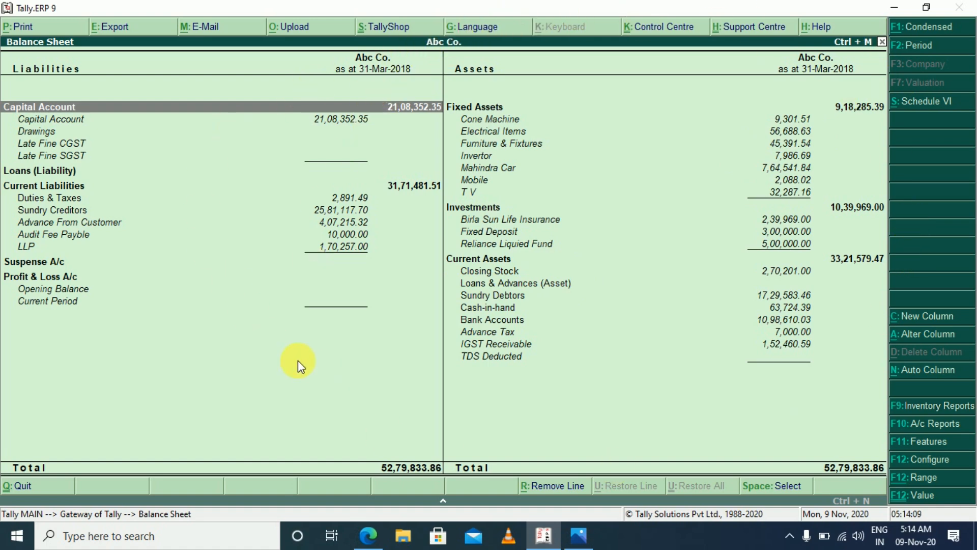
Examine the monthly summary of the Capital Account ledger from the Balance Sheet and return to the Gateway of Tally
click(320, 122)
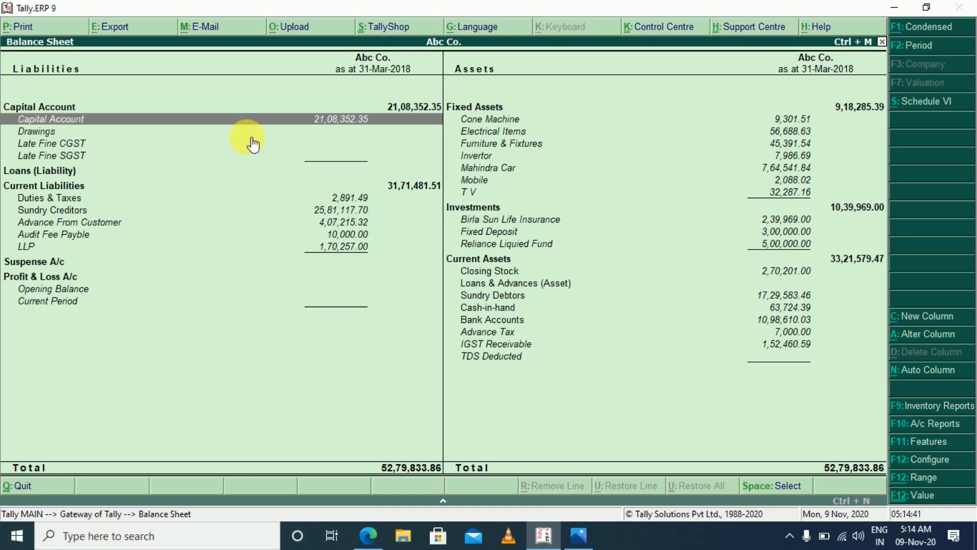
click(173, 127)
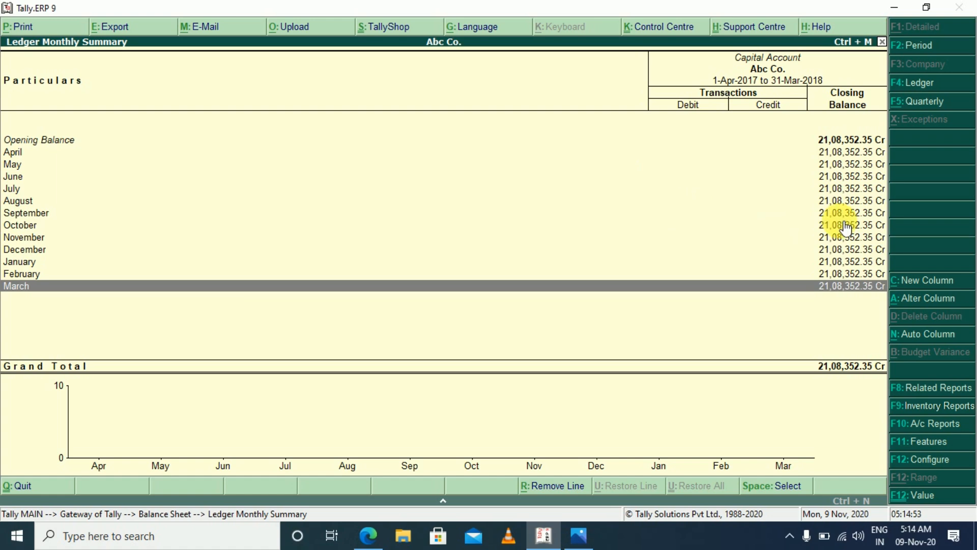
key(Escape)
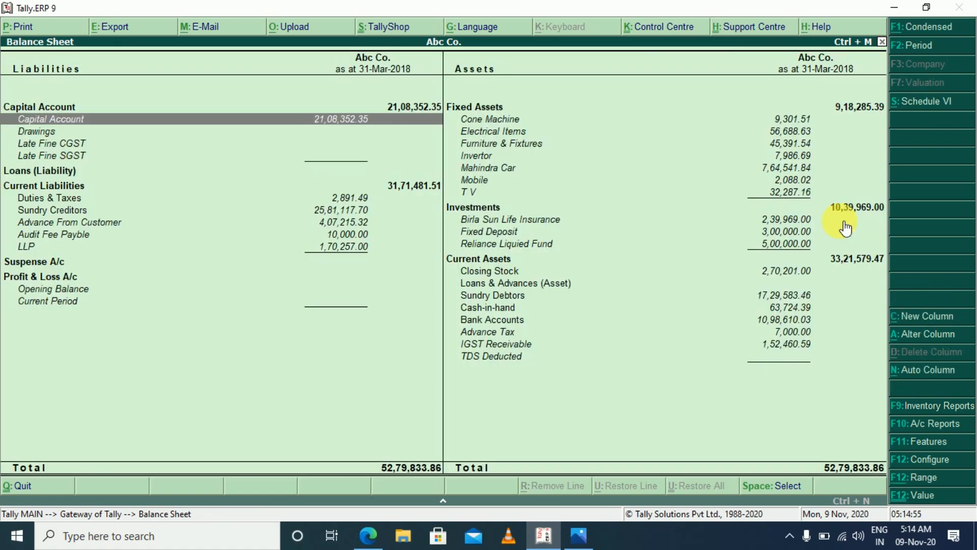
key(Escape)
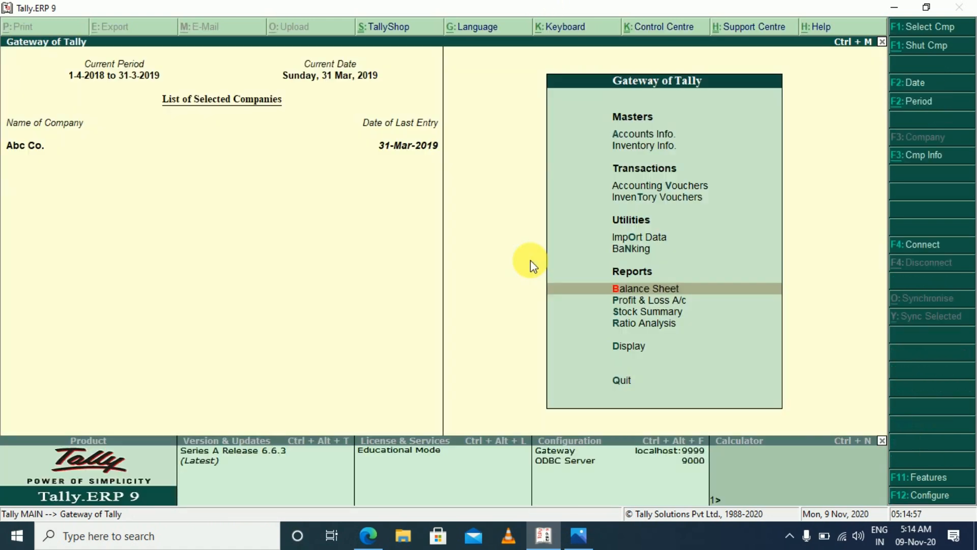
key(Escape)
key(Escape)
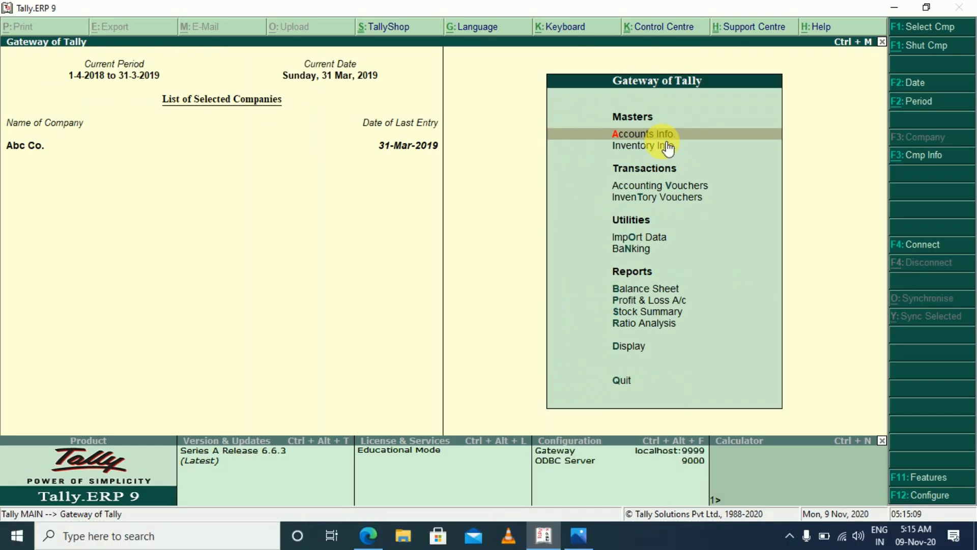
Go to the ledger masters within Accounts Info
key(Return)
key(Down)
key(Return)
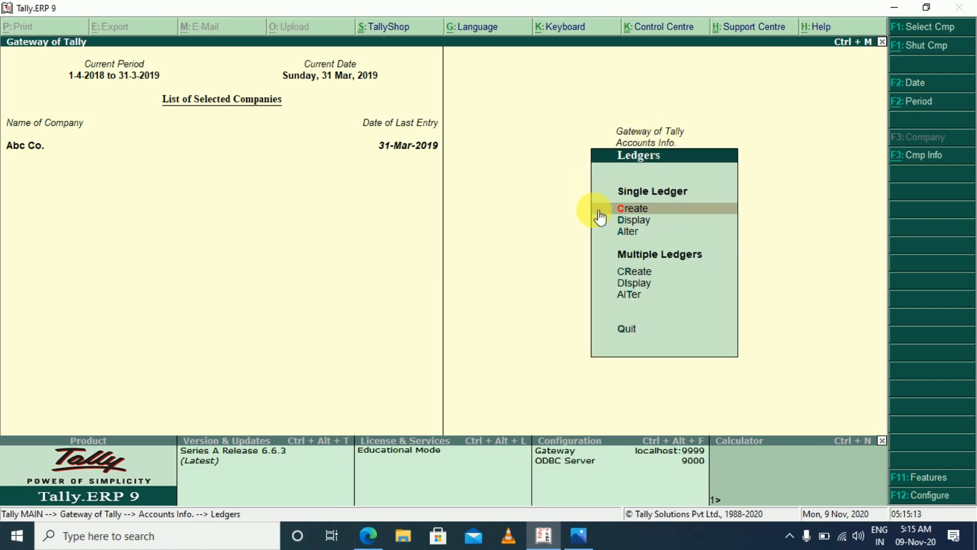
click(625, 232)
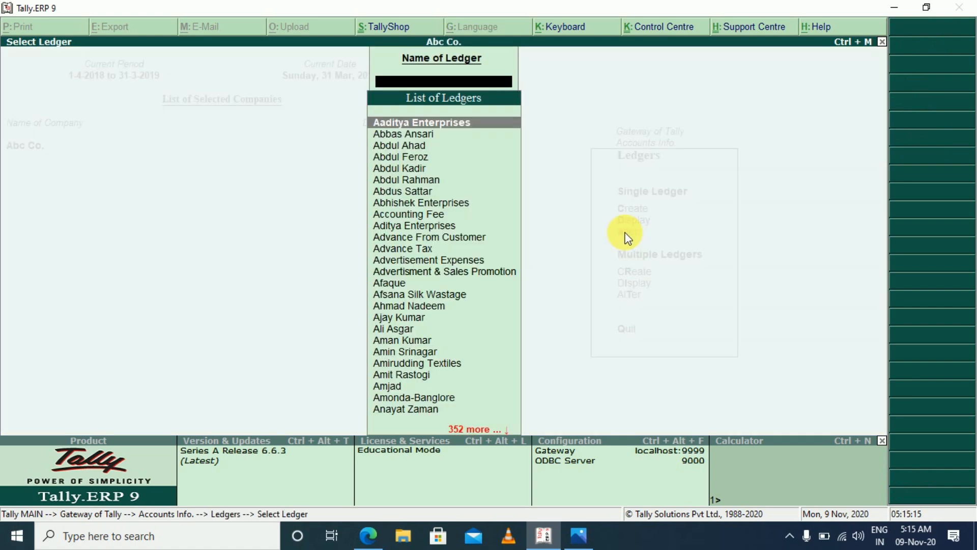
key(Escape)
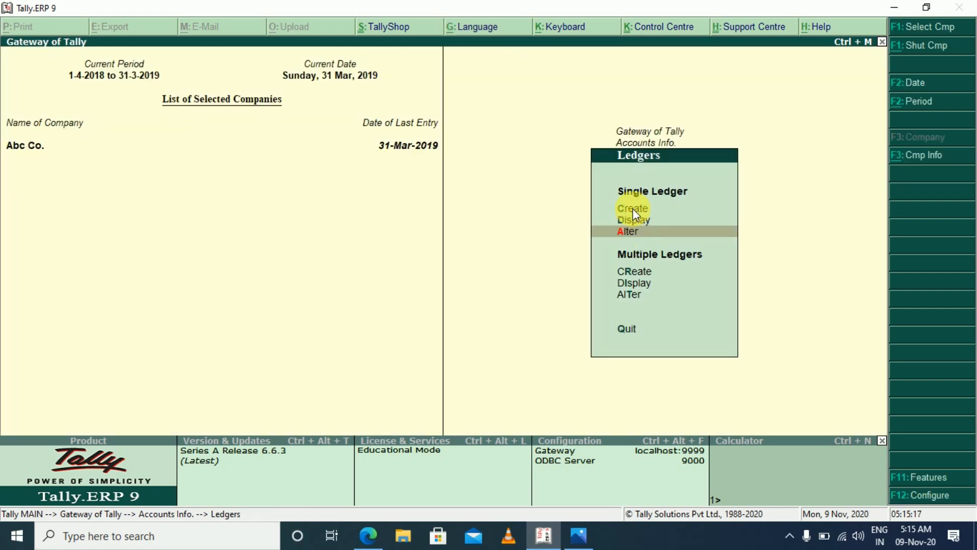
click(633, 209)
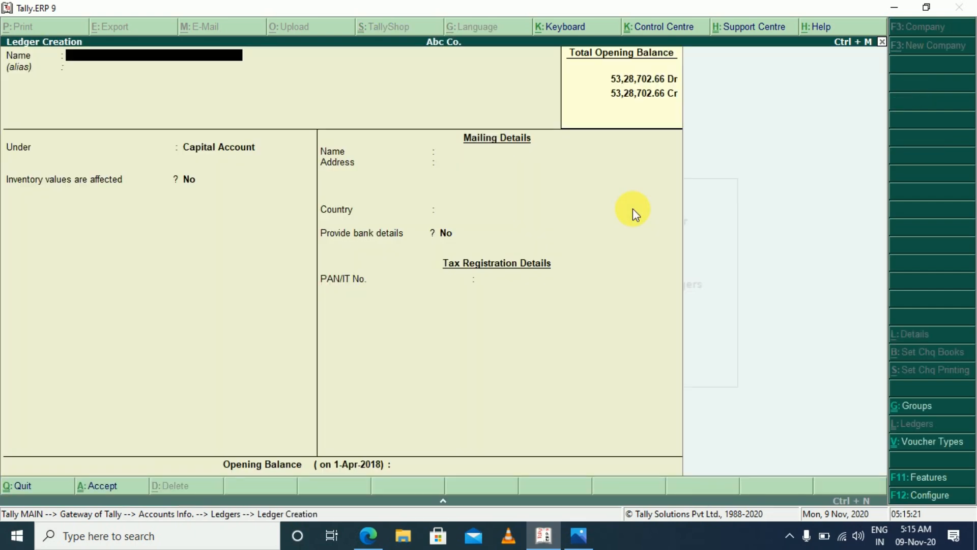
key(Escape)
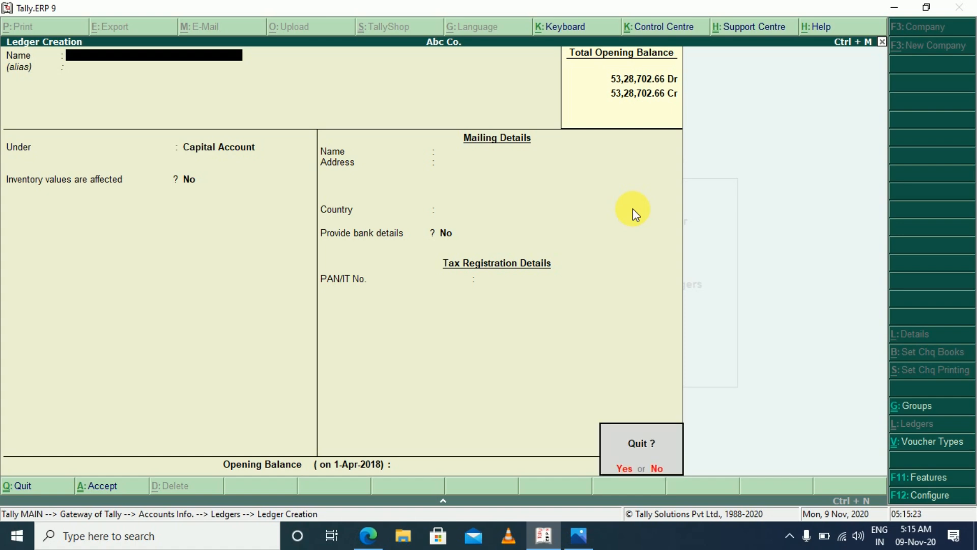
key(Return)
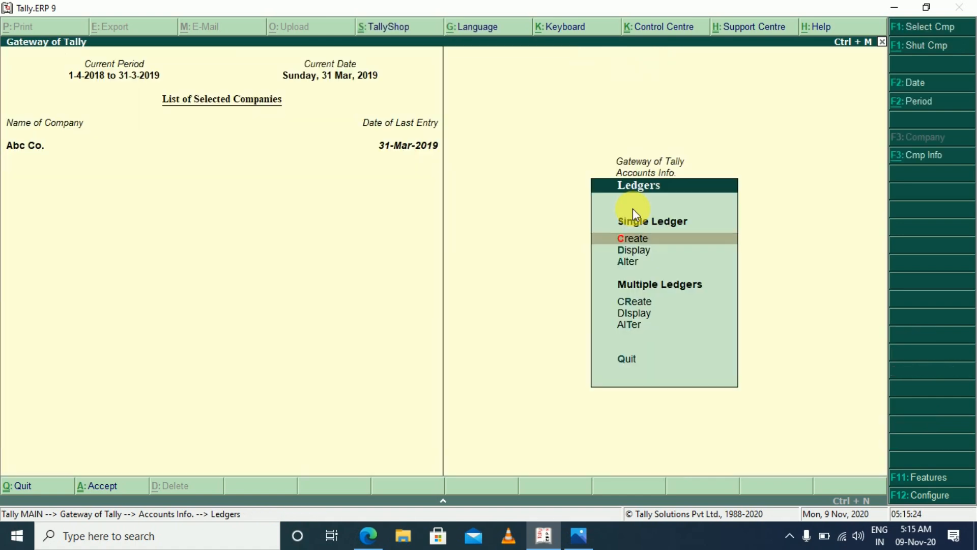
Open the existing Capital Account ledger for alteration as a single ledger
click(629, 262)
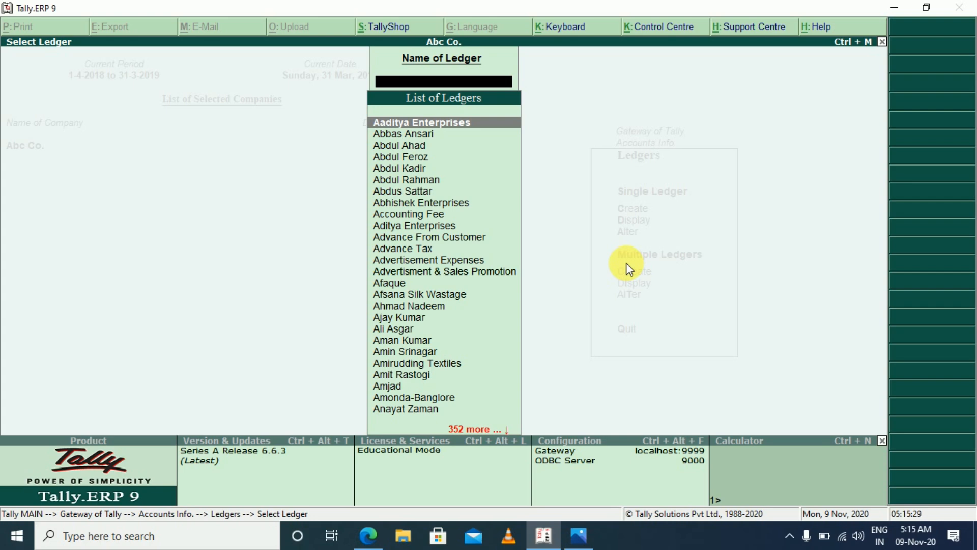
text(Cap)
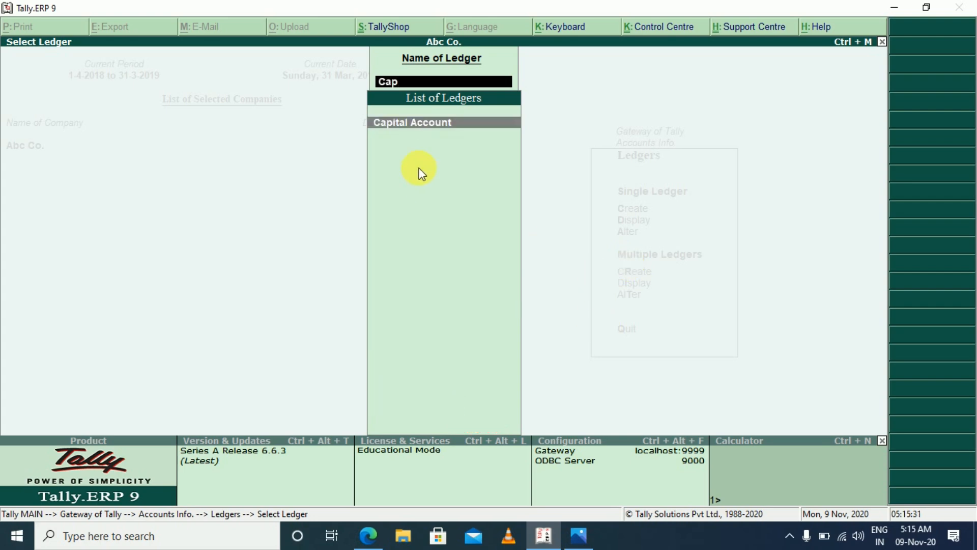
key(Return)
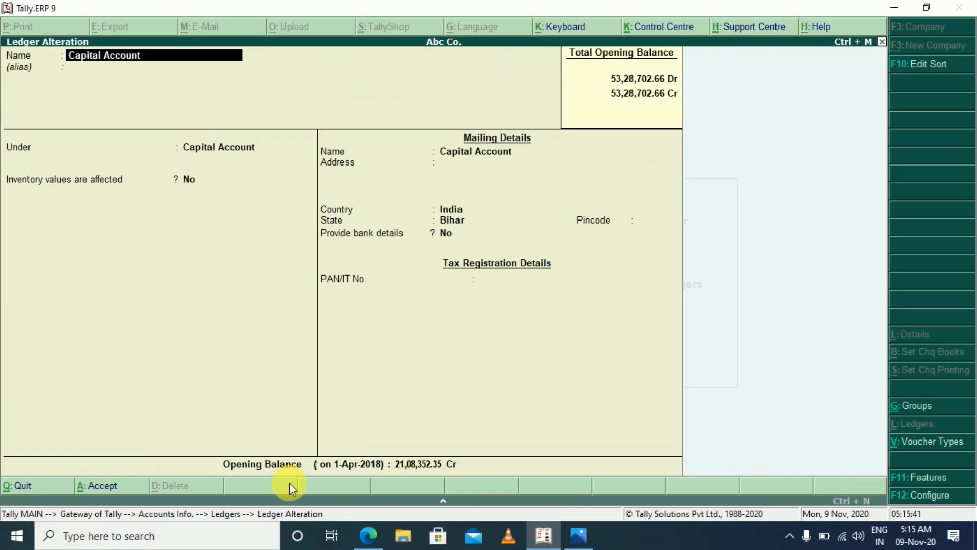
Go to the Capital Account ledger's opening balance of 21,08,352.35 Cr and accept the ledger
key(ctrl+End)
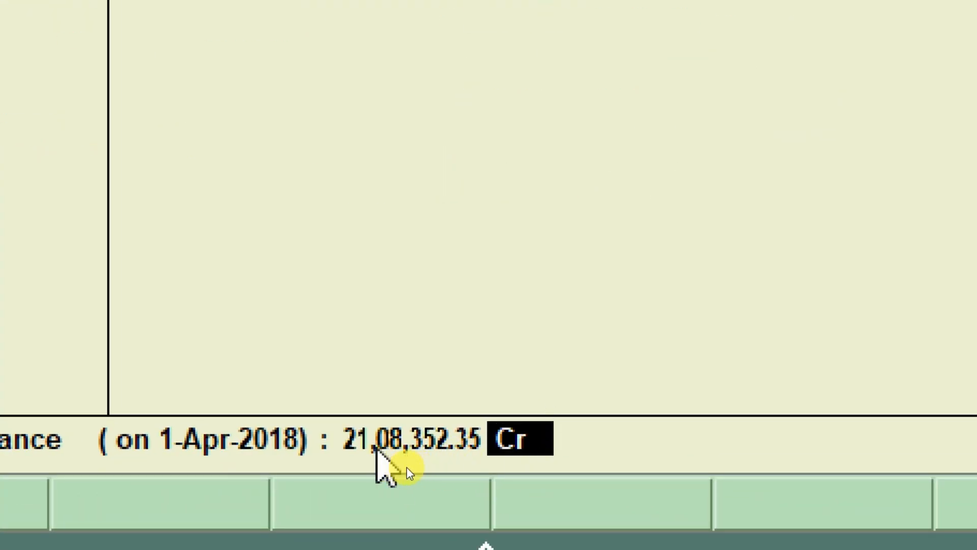
click(376, 447)
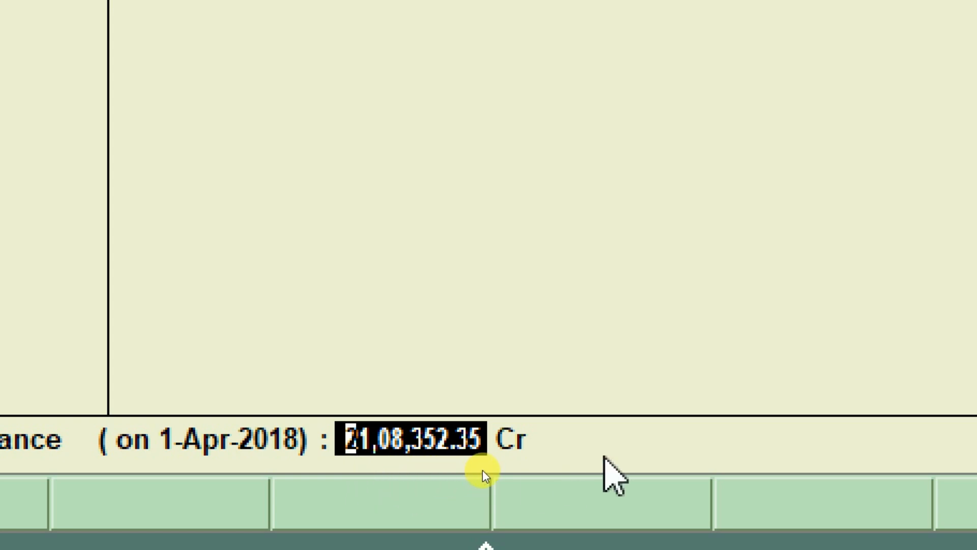
key(Return)
key(Return)
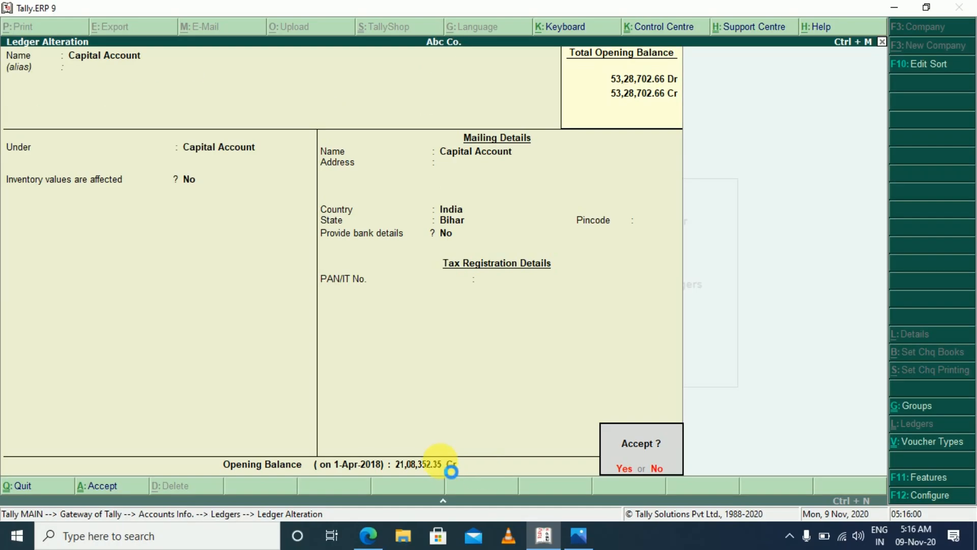
key(Return)
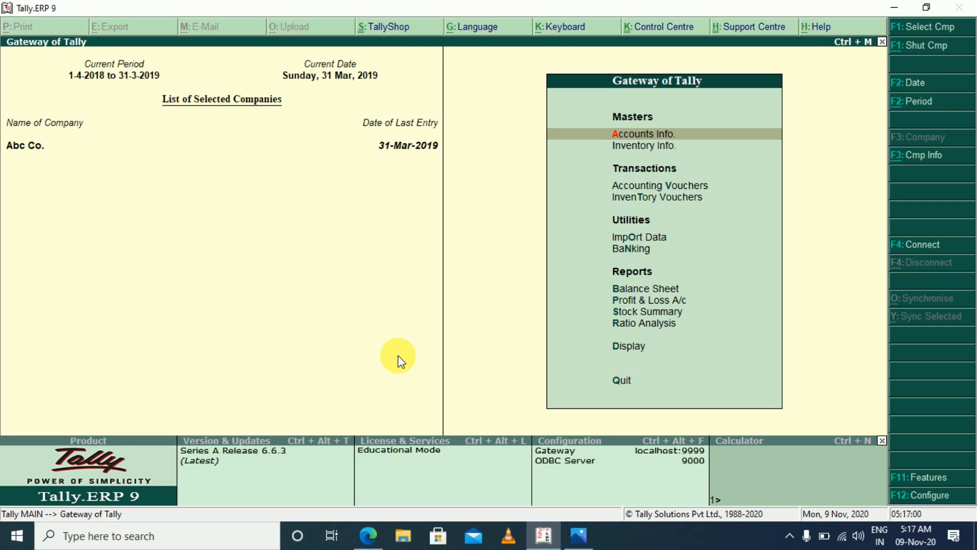
Examine the Bank Accounts balance under Current Assets in the detailed Balance Sheet and return to the Gateway of Tally
key(b)
key(alt+F1)
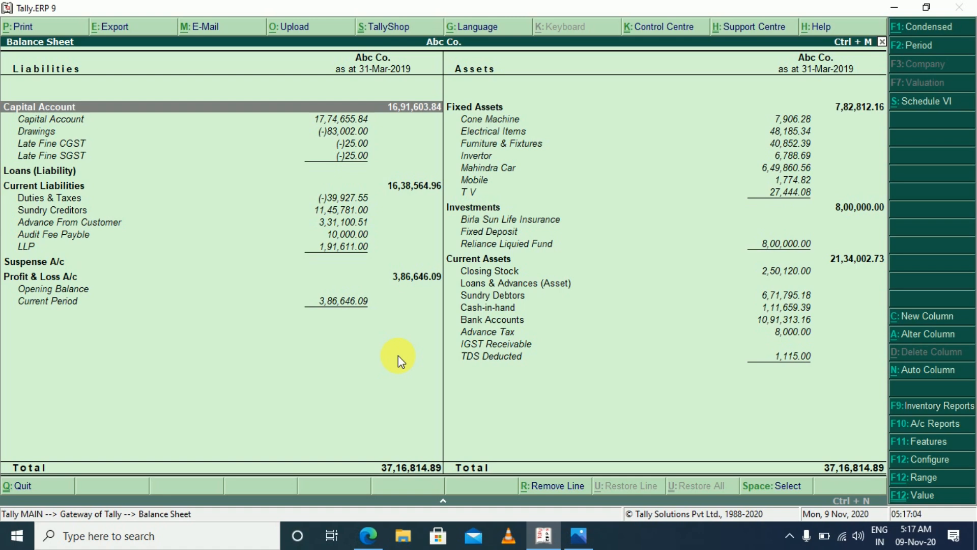
key(Right)
key(Down)
key(Down)
key(Down)
key(Down)
key(Down)
key(Down)
key(Down)
key(Down)
key(Down)
key(Down)
key(Down)
key(Down)
key(Down)
key(Down)
key(Down)
key(Down)
key(Down)
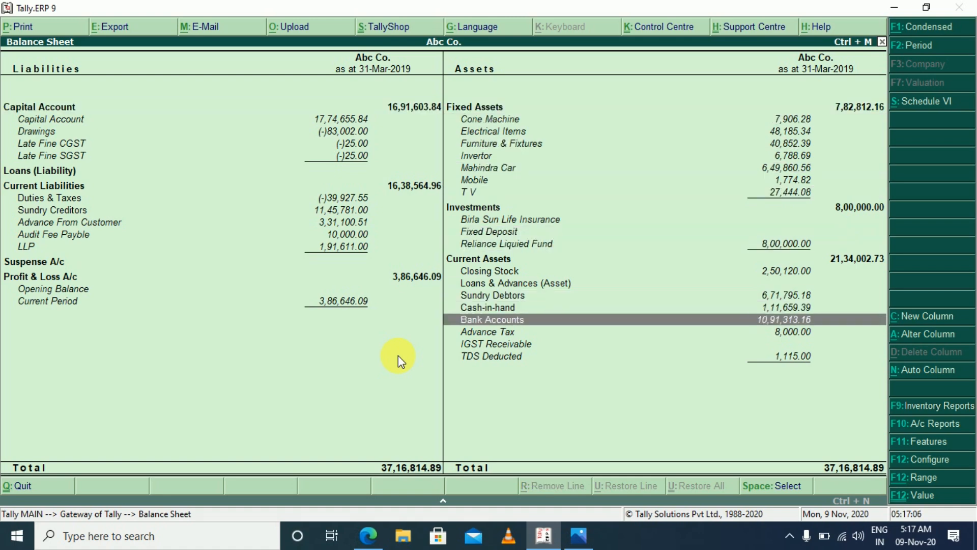
key(Up)
key(Down)
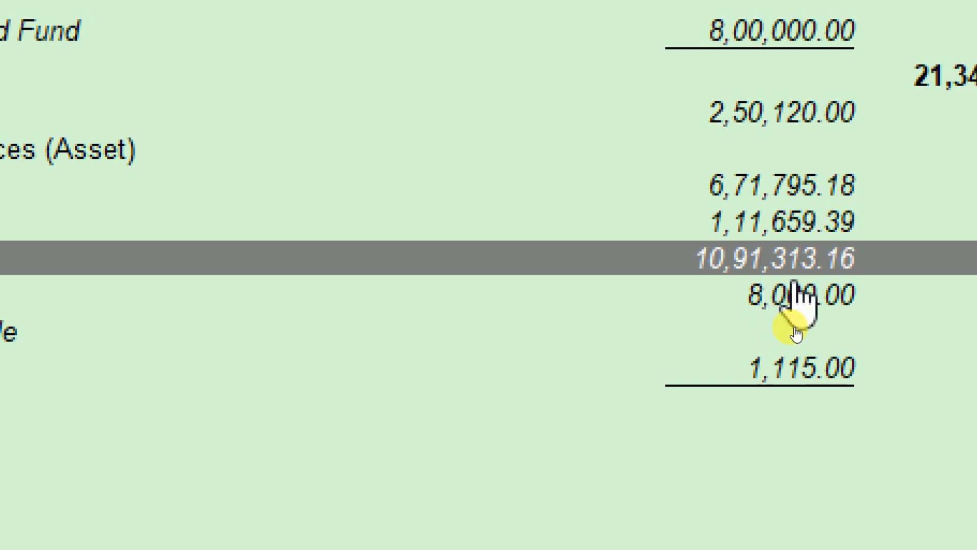
key(Escape)
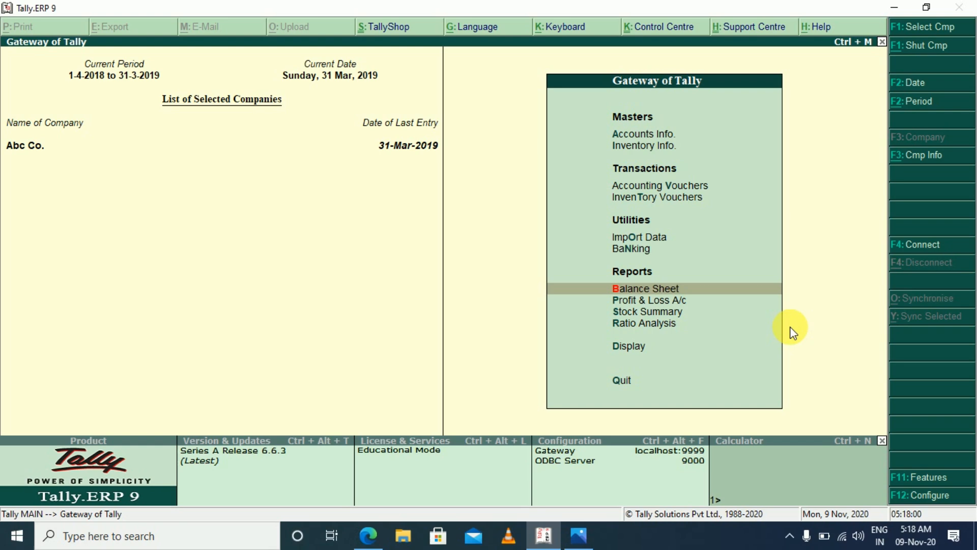
Open the Cash ledger's monthly summary from the Cash-in-hand group in the detailed Balance Sheet
key(Return)
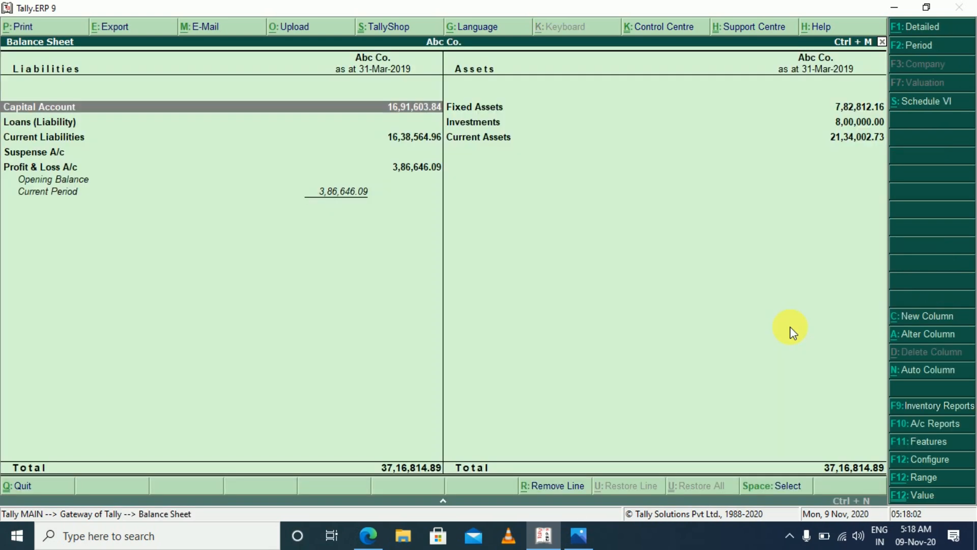
key(Right)
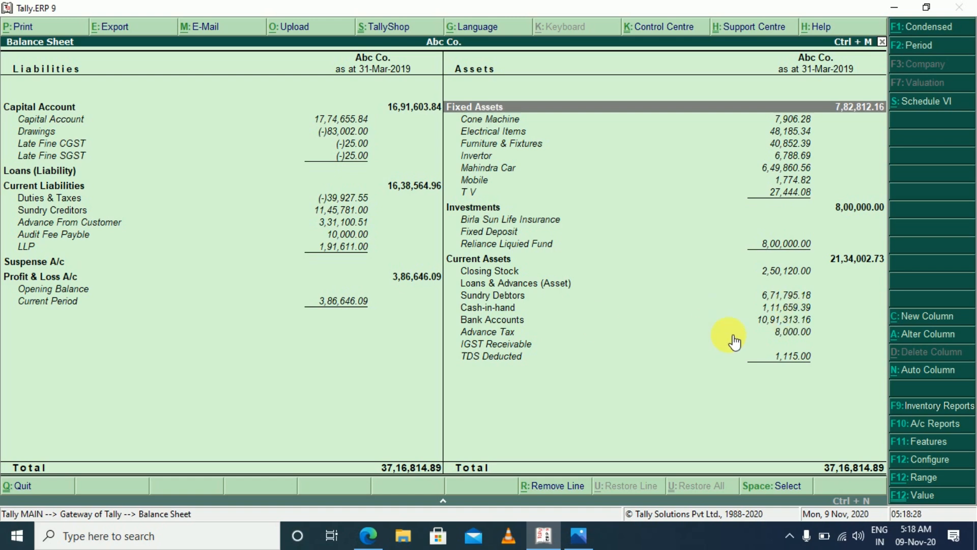
click(781, 326)
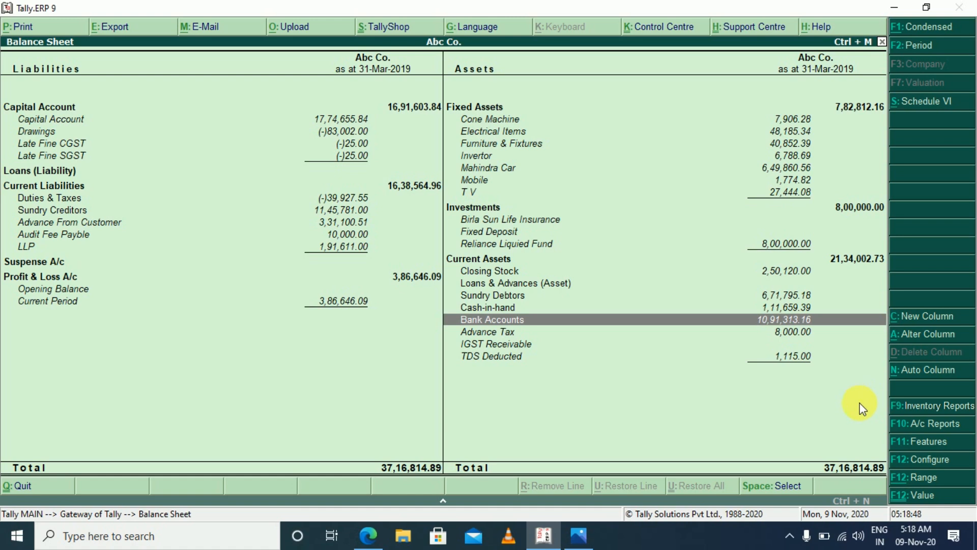
click(512, 308)
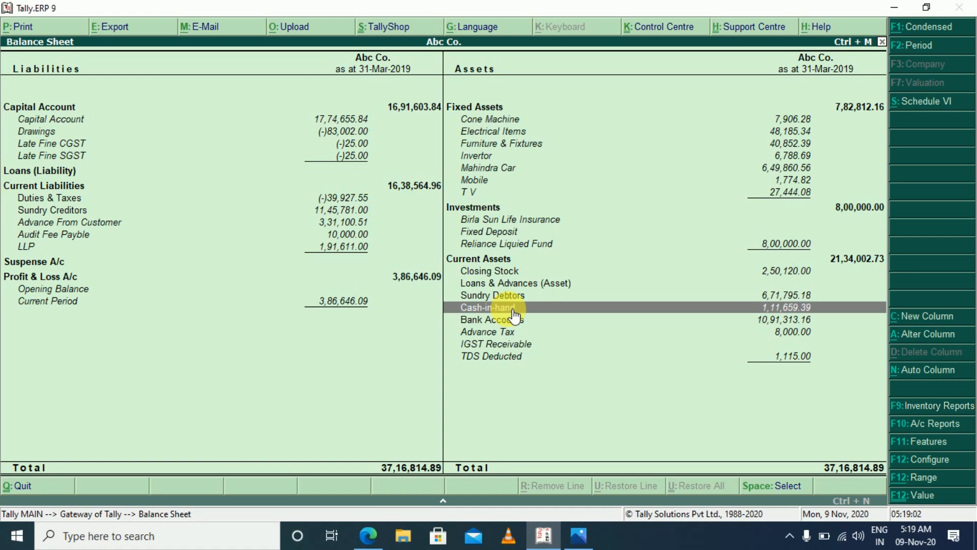
key(Return)
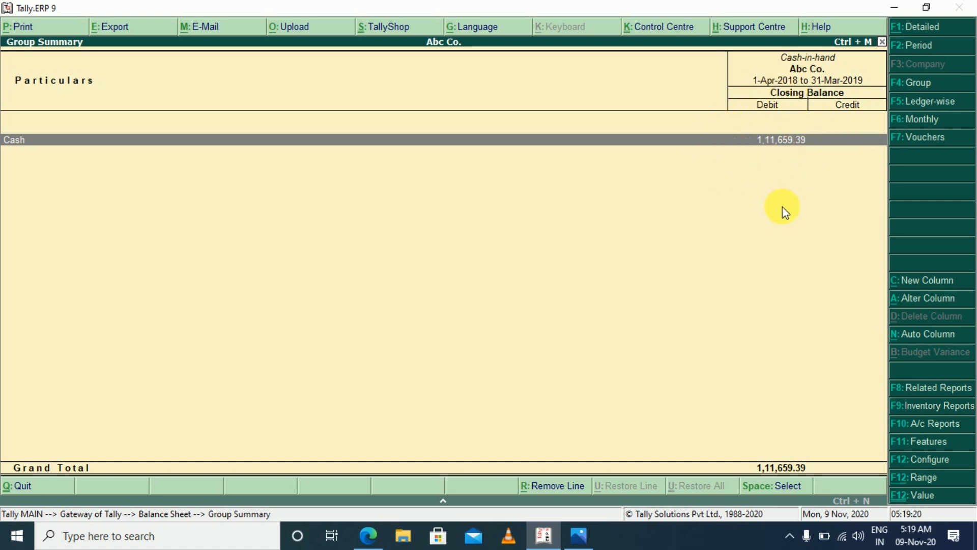
key(Return)
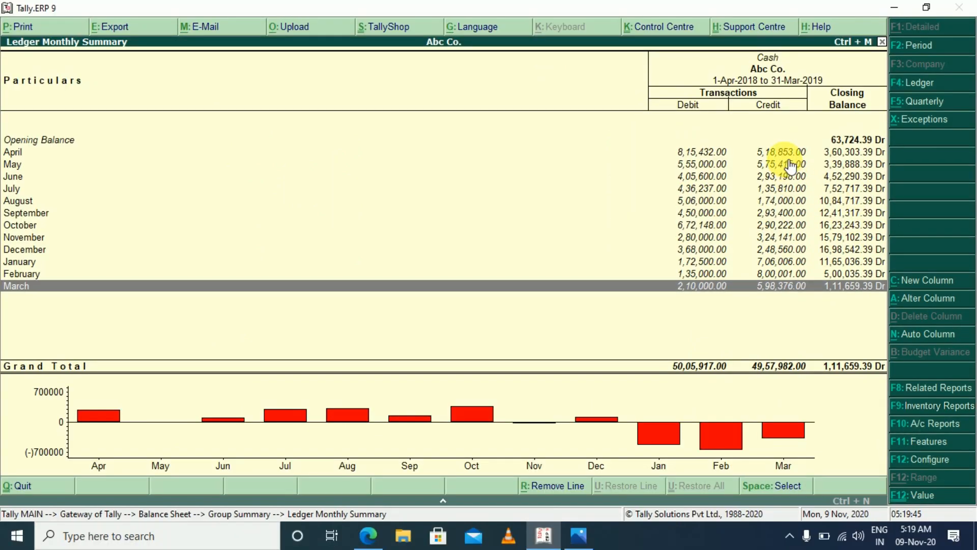
Open the Cash ledger's April vouchers and try to view them over a blank period with the daily break-up
click(533, 117)
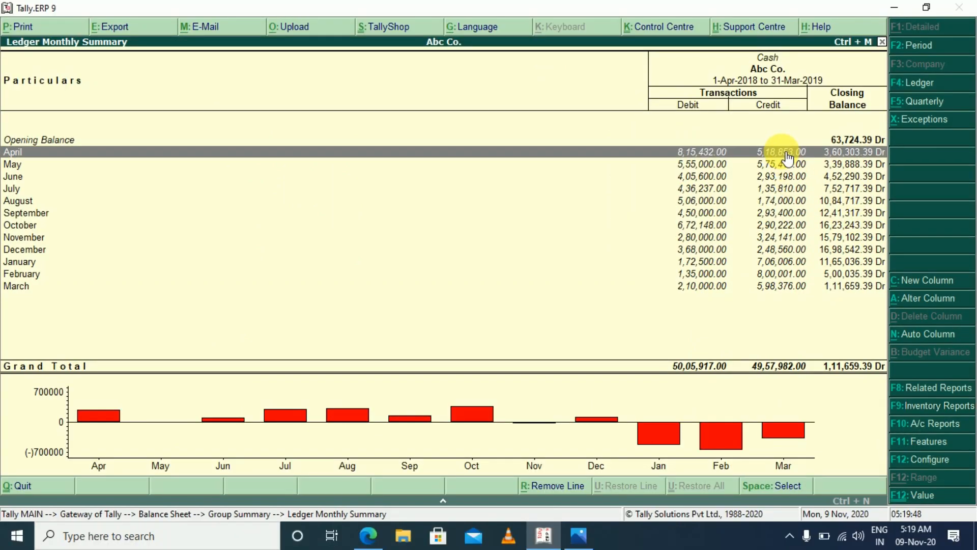
double_click(786, 153)
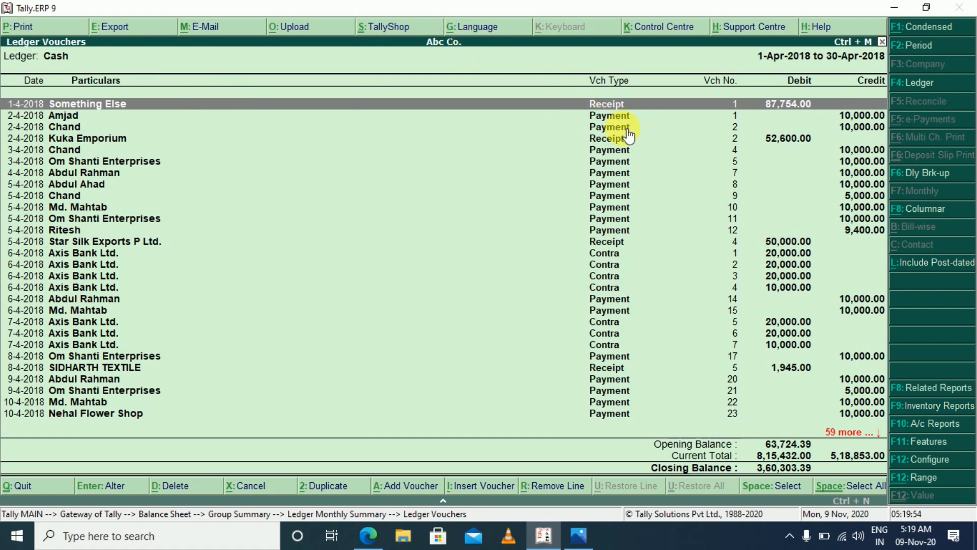
key(F2)
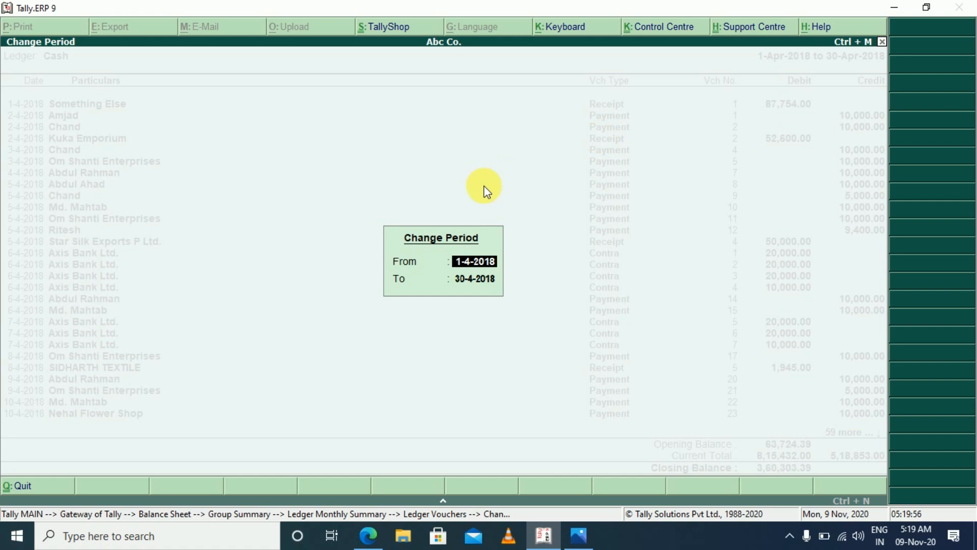
key(Return)
key(BackSpace)
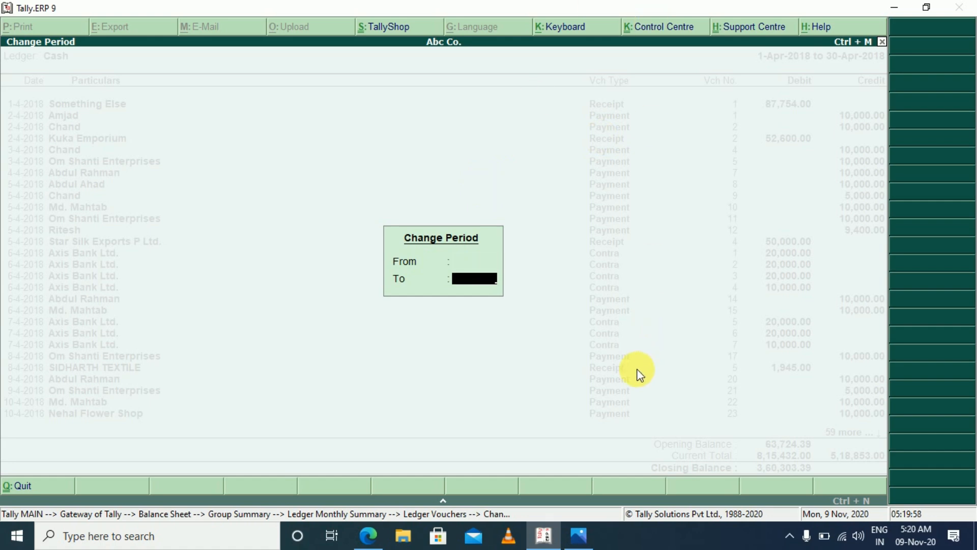
key(Return)
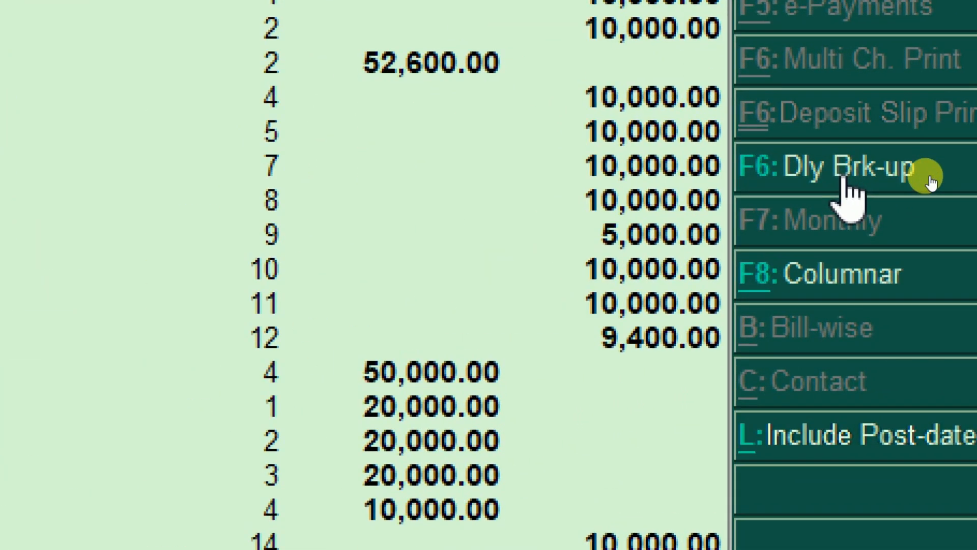
click(925, 176)
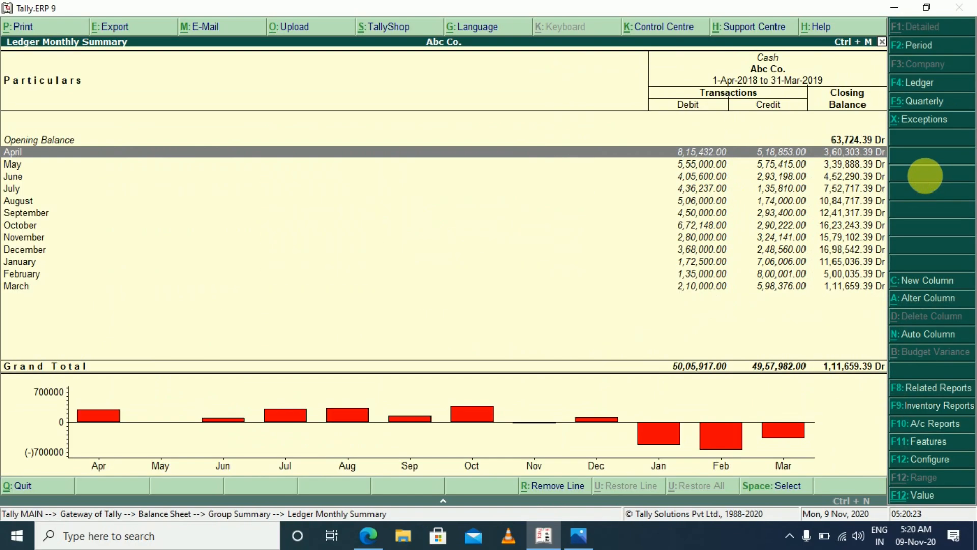
Show the daily break-up of the Cash ledger for the full period from 1-Apr-2018 to 31-Mar-2019
key(Return)
key(alt+f2)
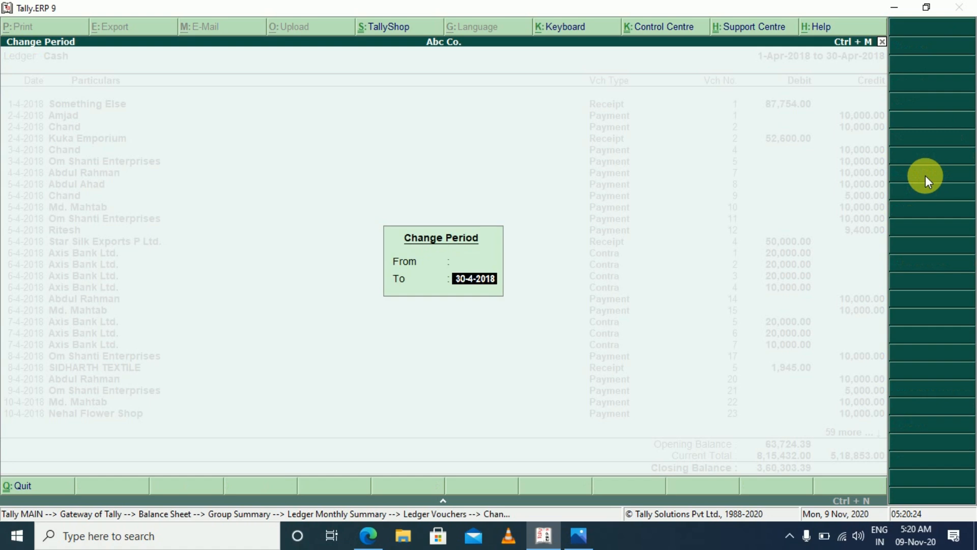
key(BackSpace)
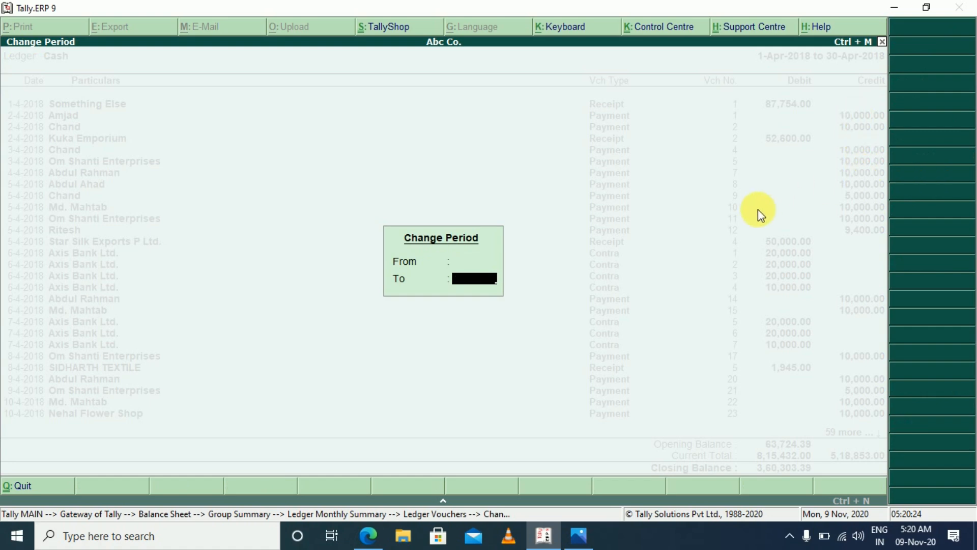
key(Return)
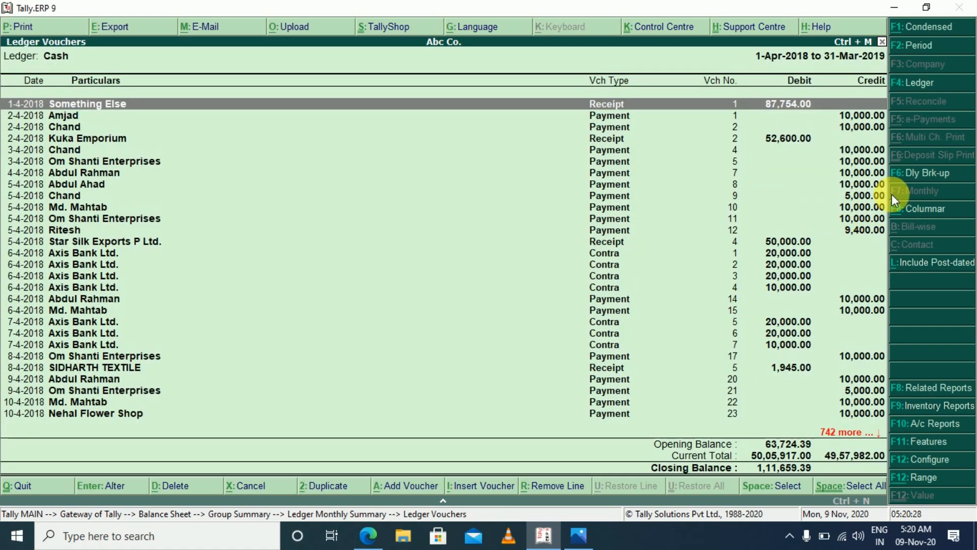
click(906, 176)
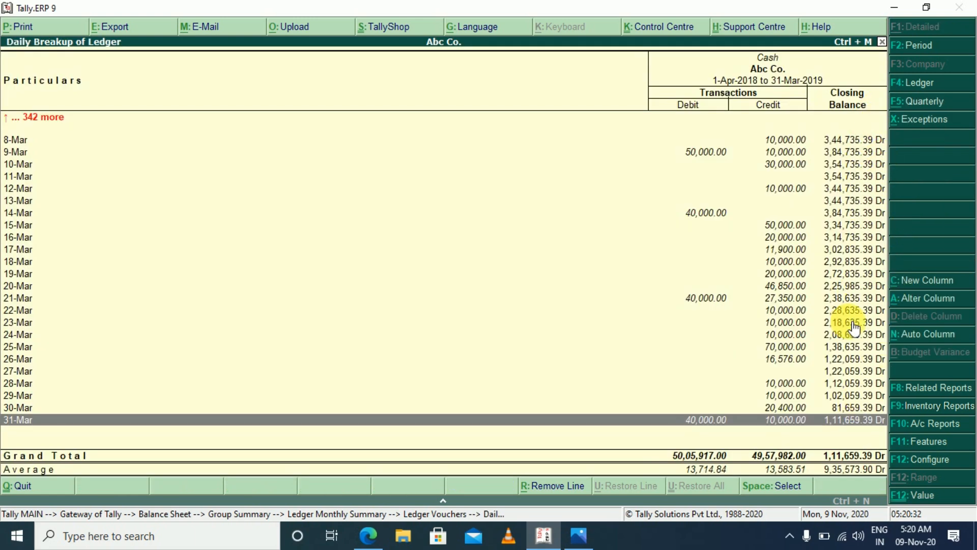
Examine the Cash ledger's daily closing balances from the start of April through 31 March
key(Home)
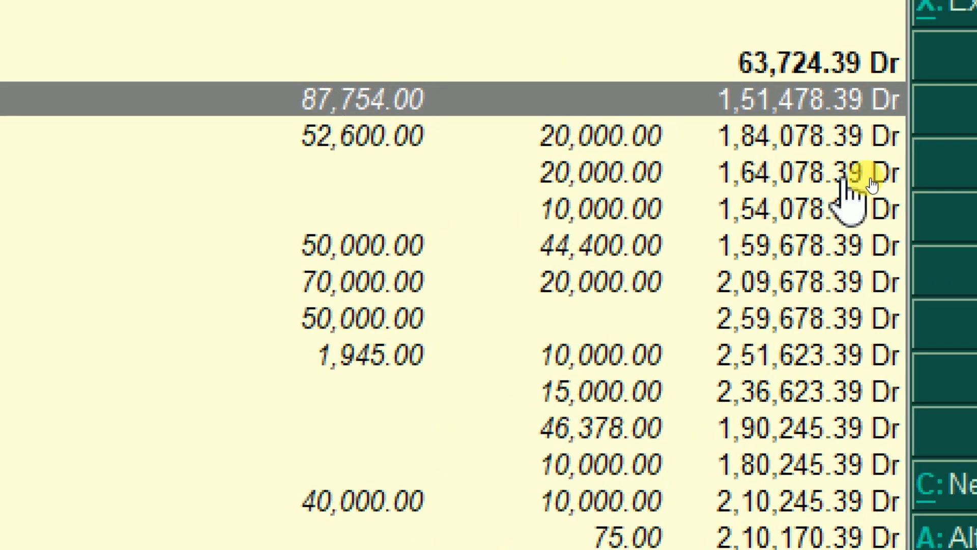
key(Down)
scroll(868, 179, down, 15)
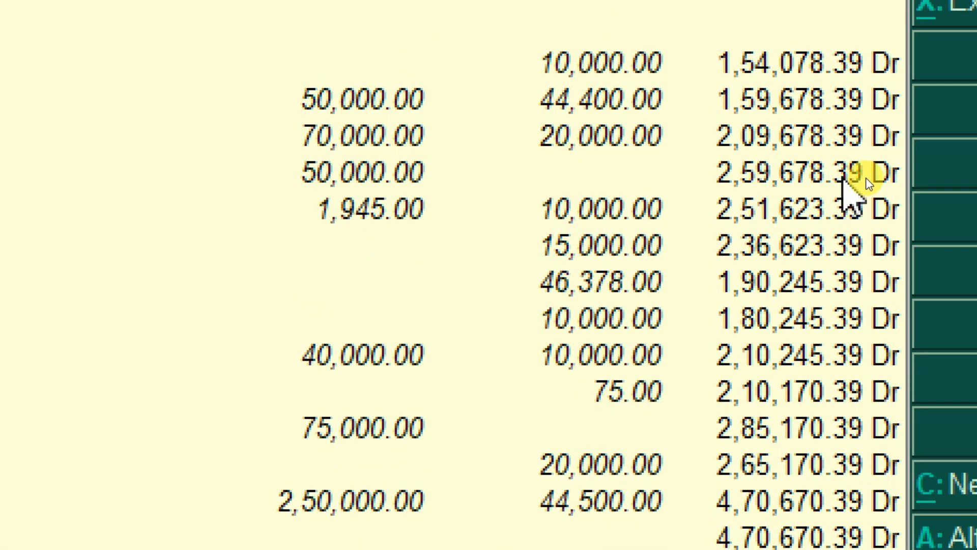
scroll(868, 179, down, 15)
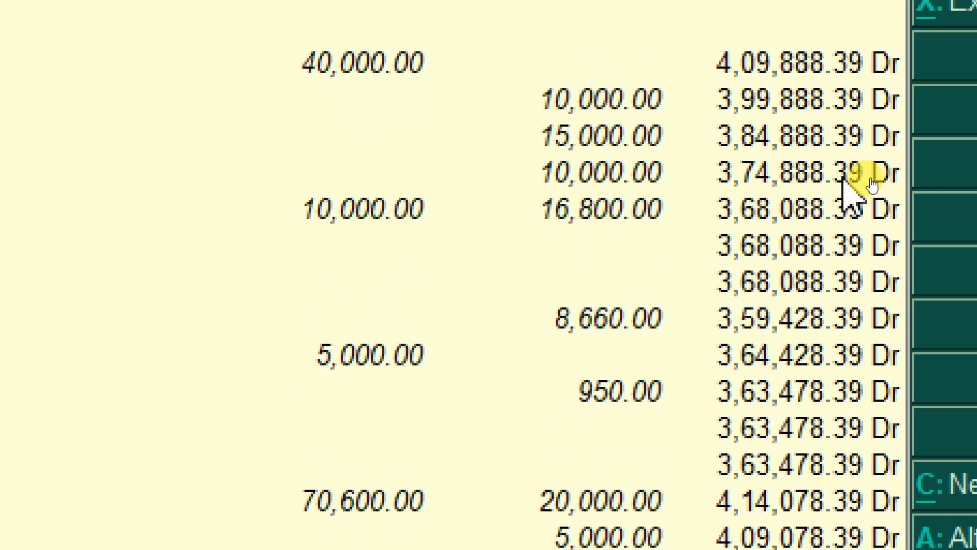
scroll(868, 184, down, 15)
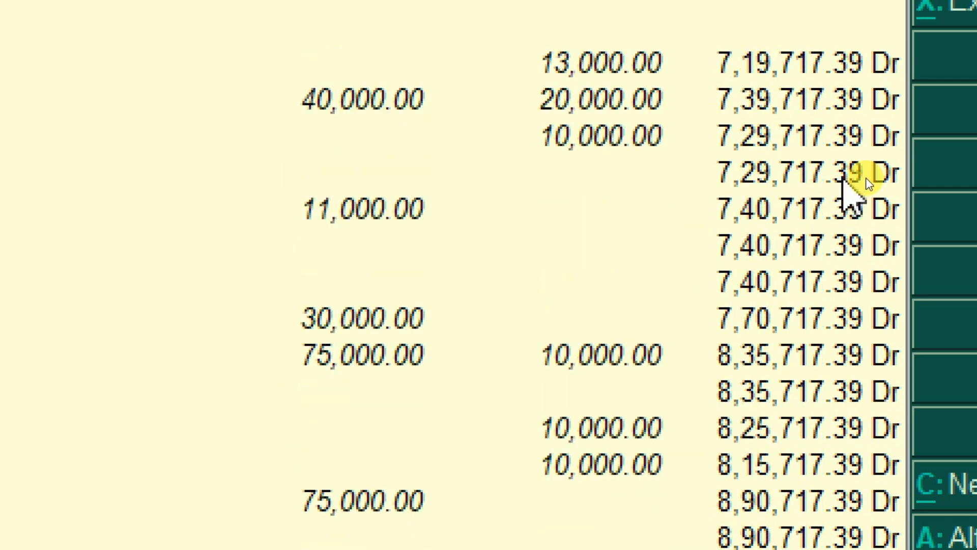
scroll(866, 180, down, 15)
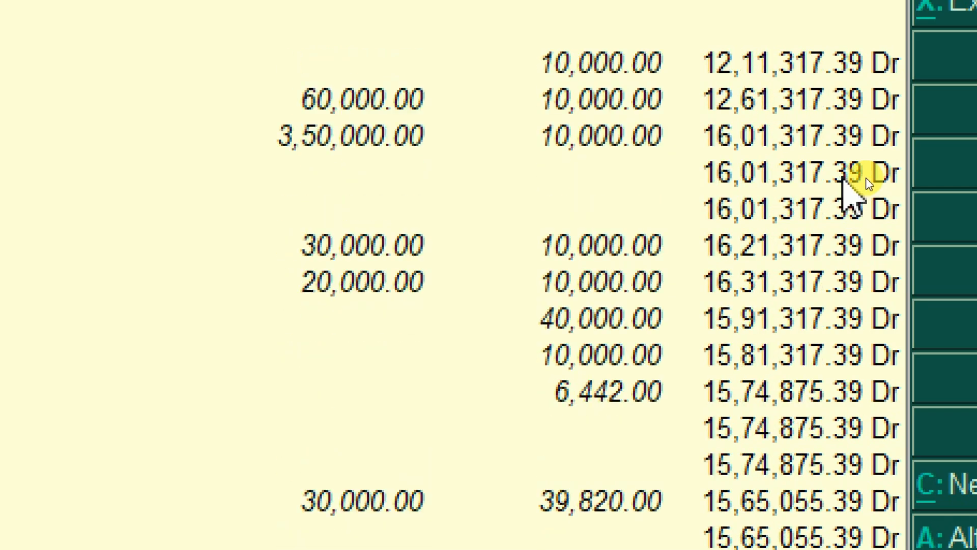
scroll(848, 196, down, 15)
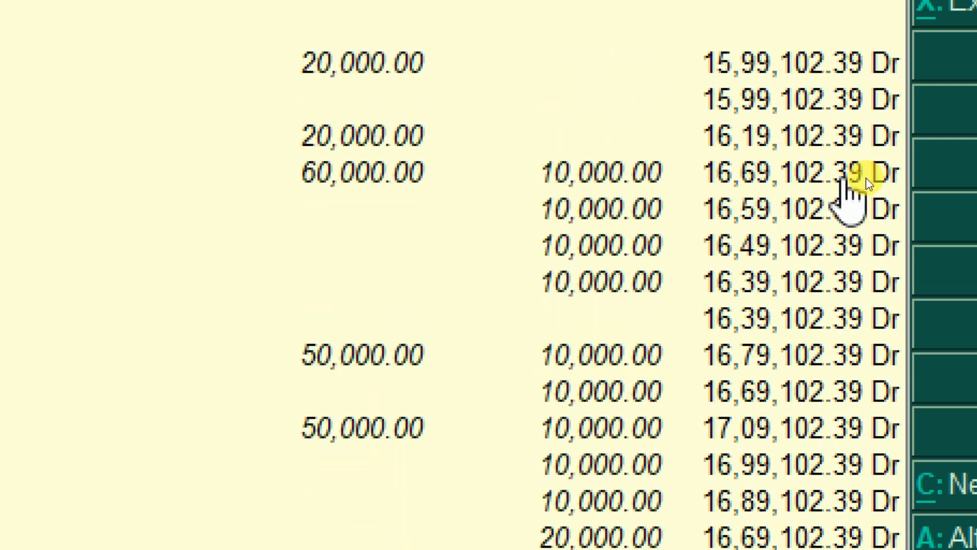
scroll(850, 196, down, 8)
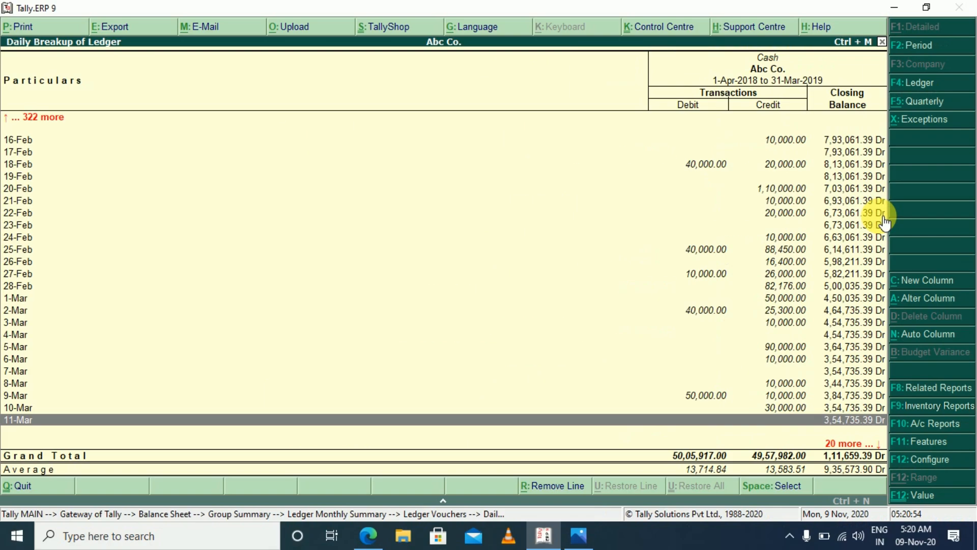
click(843, 318)
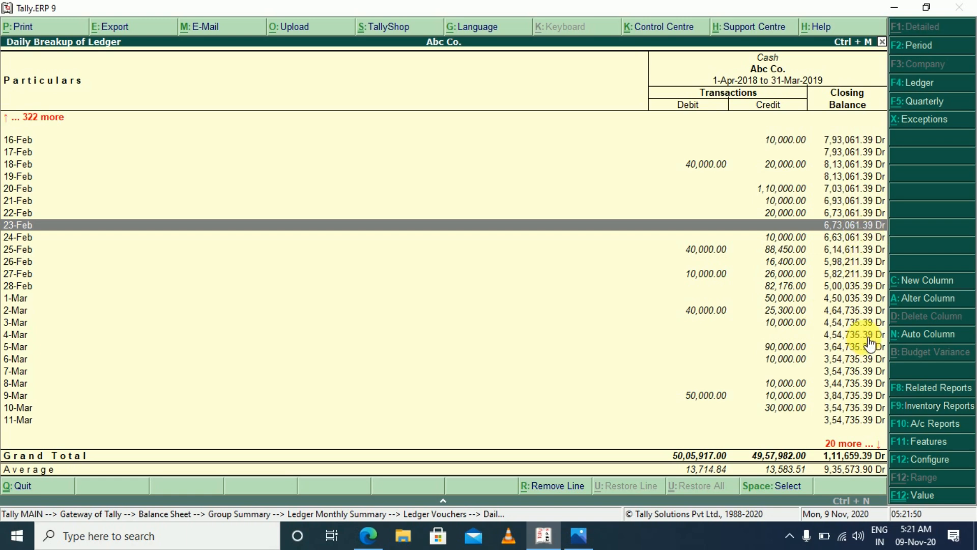
key(Down)
key(Down)
key(Down)
key(Down)
key(Down)
key(Down)
key(Down)
key(Down)
key(Down)
key(Down)
key(Down)
key(Down)
key(Down)
key(Down)
key(Down)
key(Down)
key(Down)
key(Down)
key(Down)
key(Down)
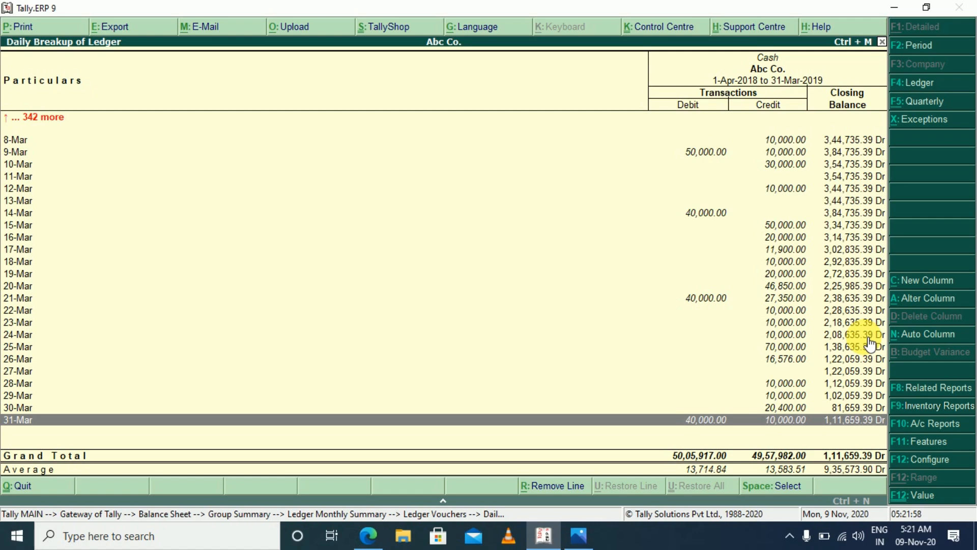
Close the Cash ledger reports and the Balance Sheet to return to the Gateway of Tally, without quitting
key(Escape)
key(Escape)
key(Escape)
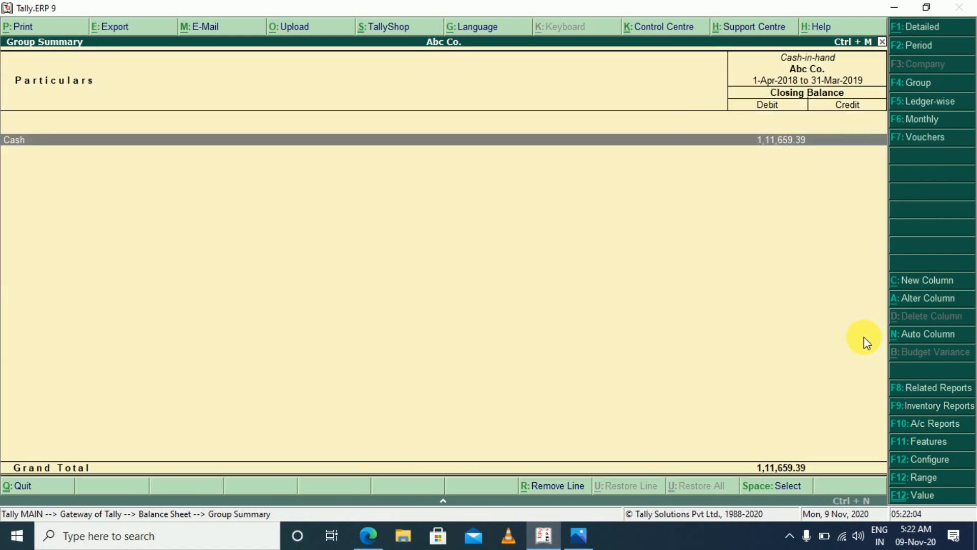
key(Escape)
key(Escape)
key(Escape)
key(n)
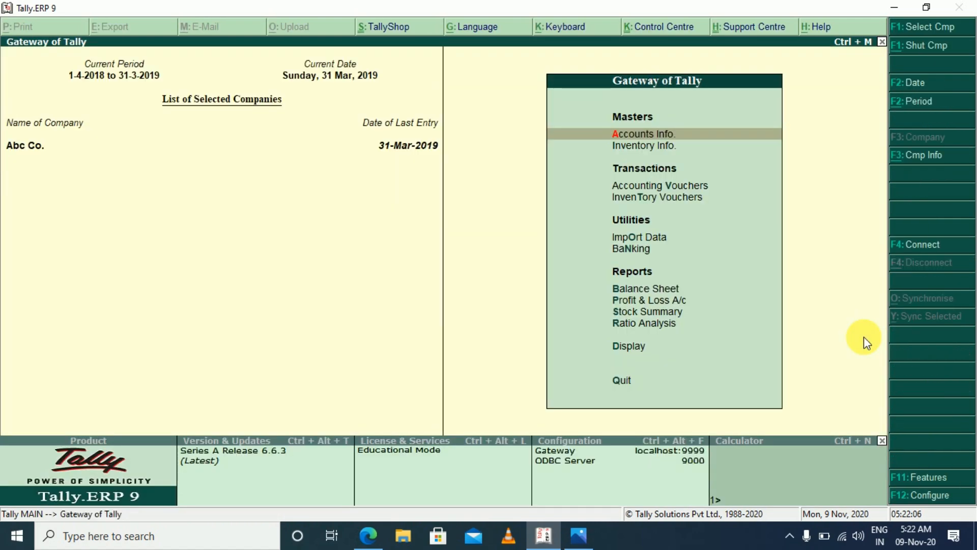
Open the Profit & Loss A/c in detailed form and configure it to show percentages
key(p)
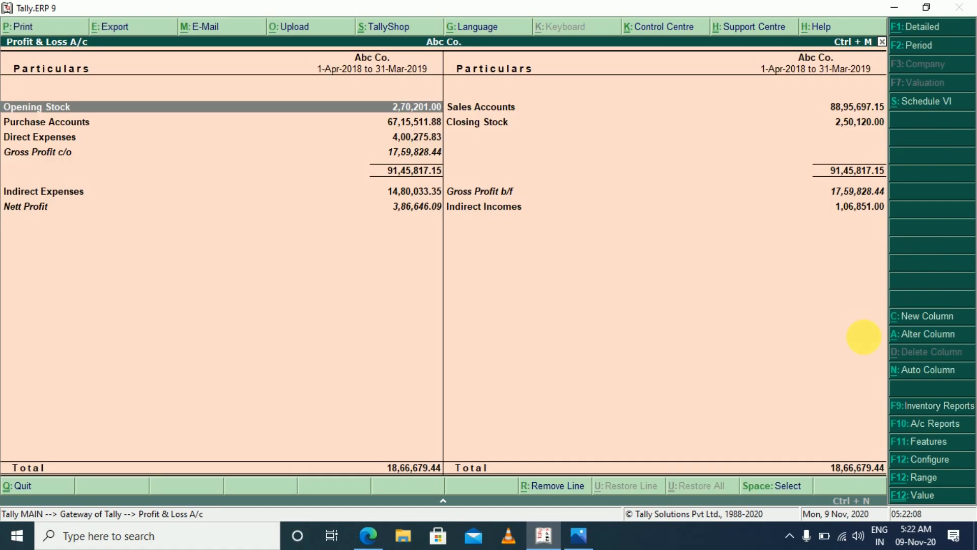
key(alt+F1)
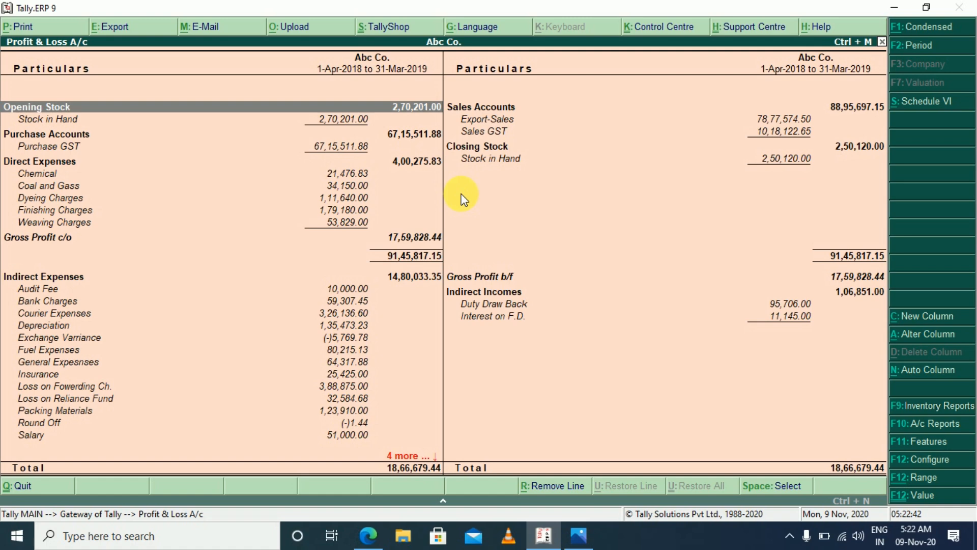
key(F12)
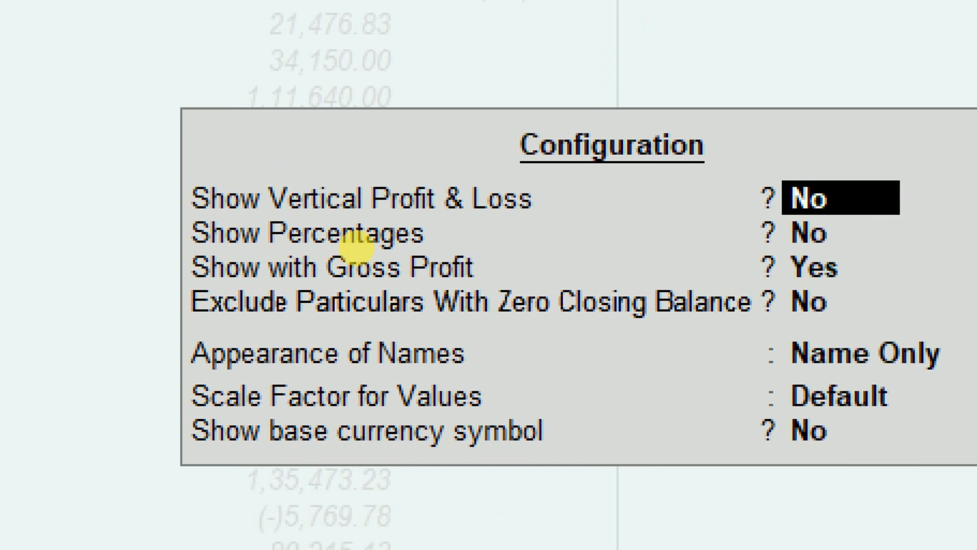
click(356, 247)
drag(356, 247, 505, 261)
key(Escape)
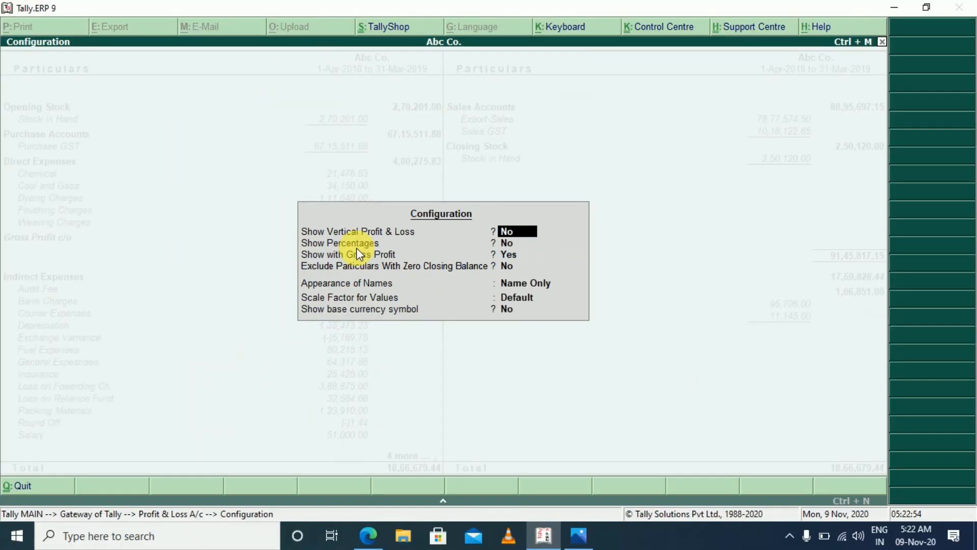
key(Return)
text(y)
key(Return)
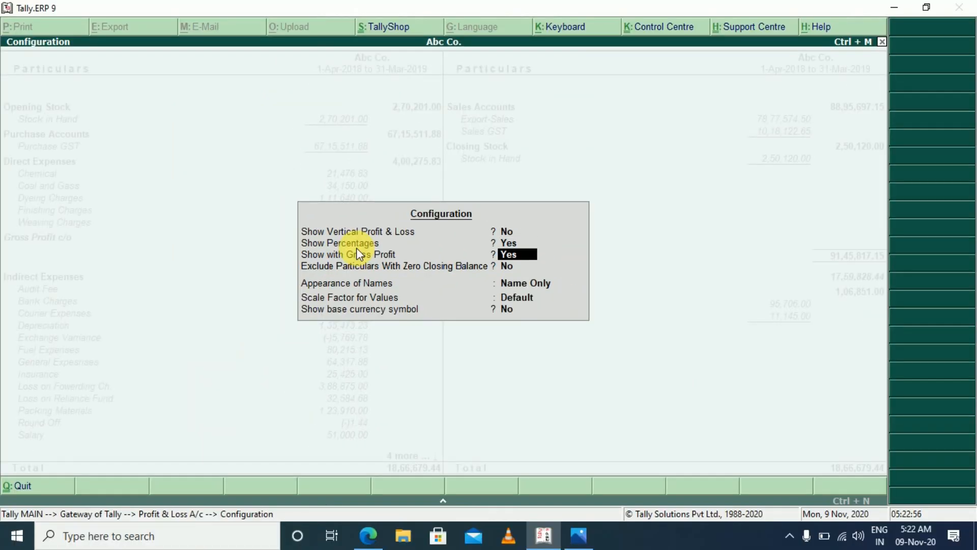
key(ctrl+a)
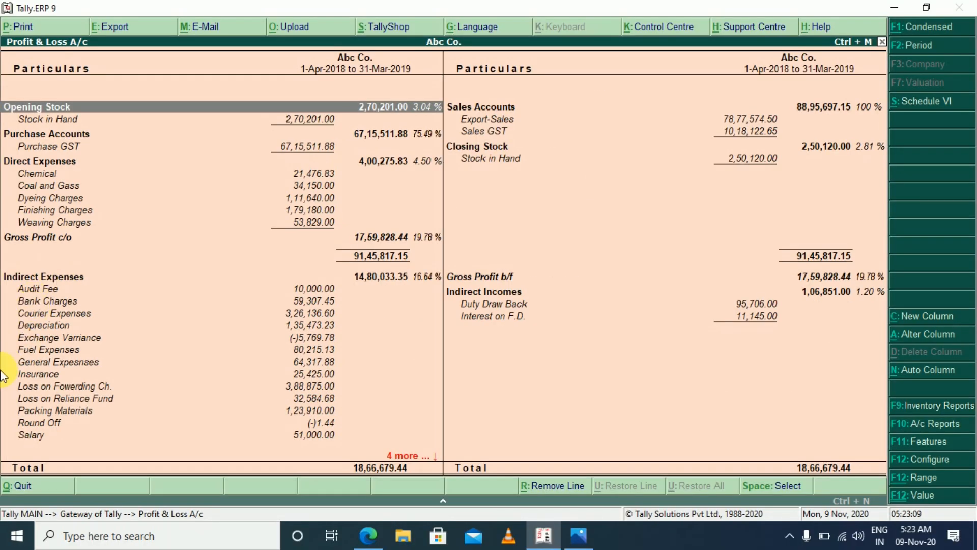
Check the percentages down to the Nett Profit line and return to the Gateway of Tally without quitting
scroll(6, 376, down, 3)
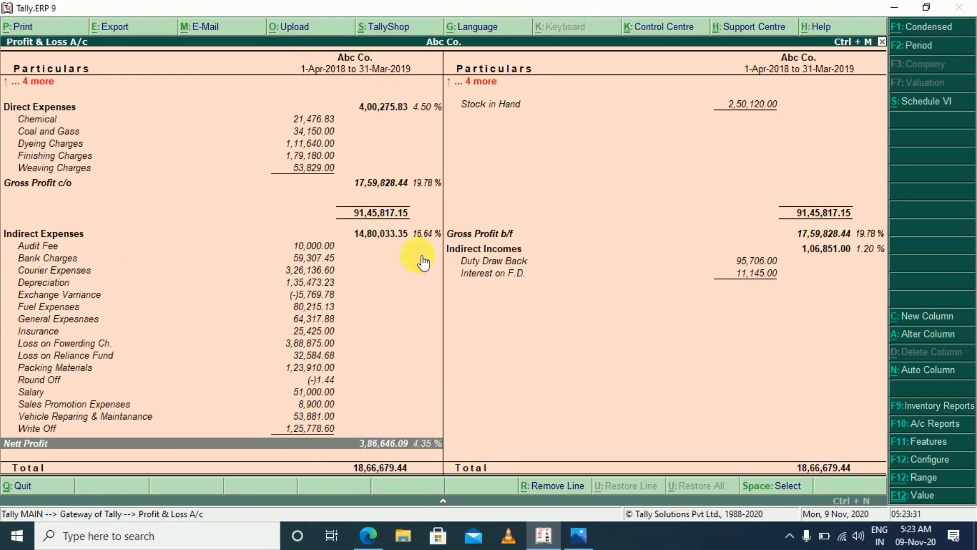
key(Escape)
key(Escape)
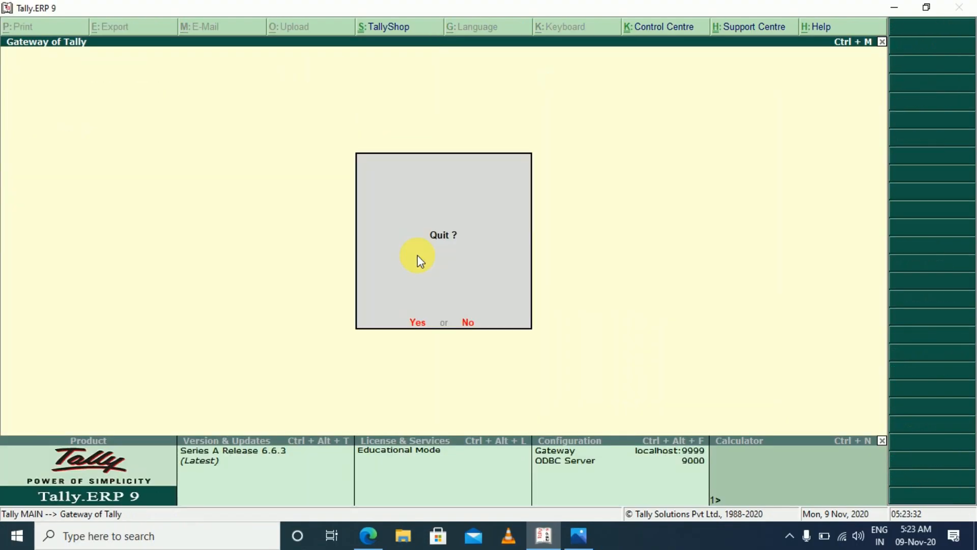
key(Escape)
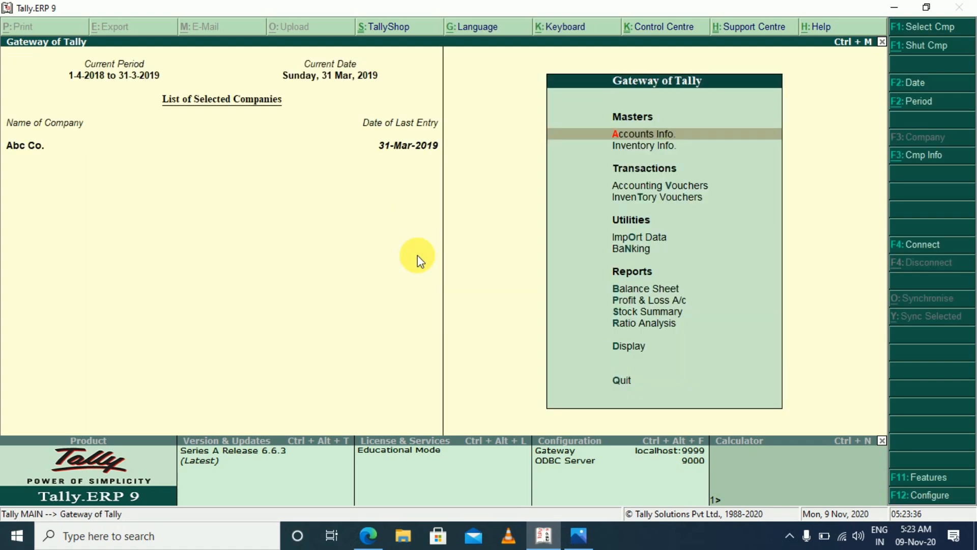
Open the detailed Balance Sheet and drill through Sundry Creditors to the first creditor's monthly ledger summary
key(b)
key(alt+F1)
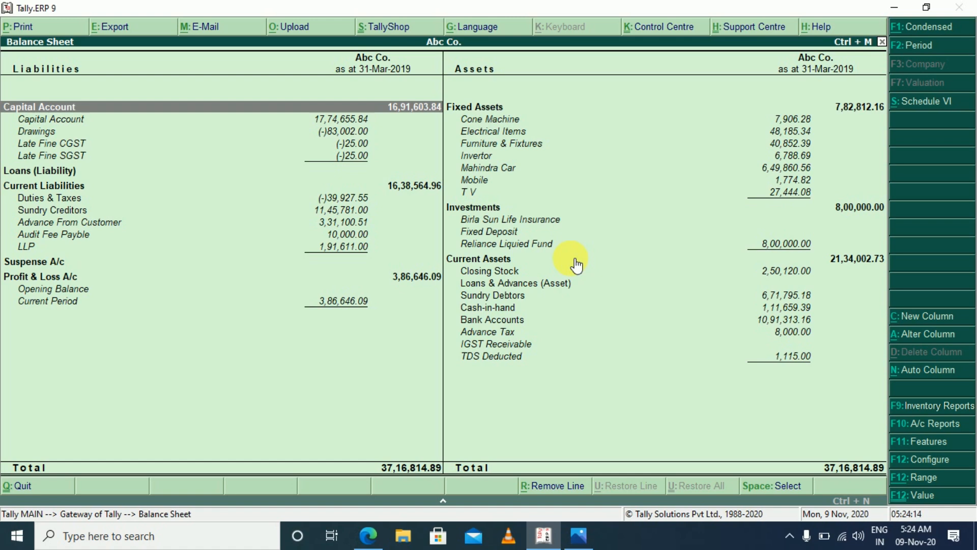
click(54, 210)
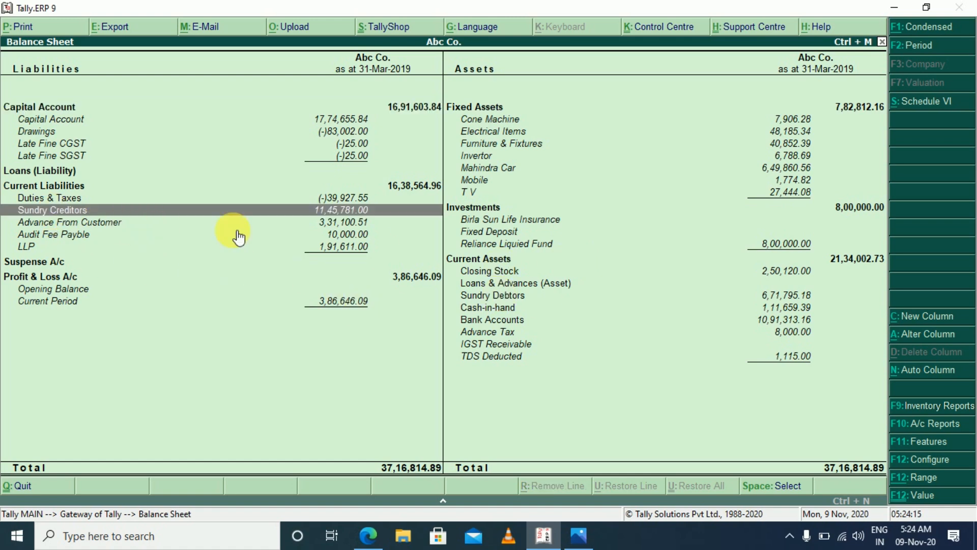
key(Return)
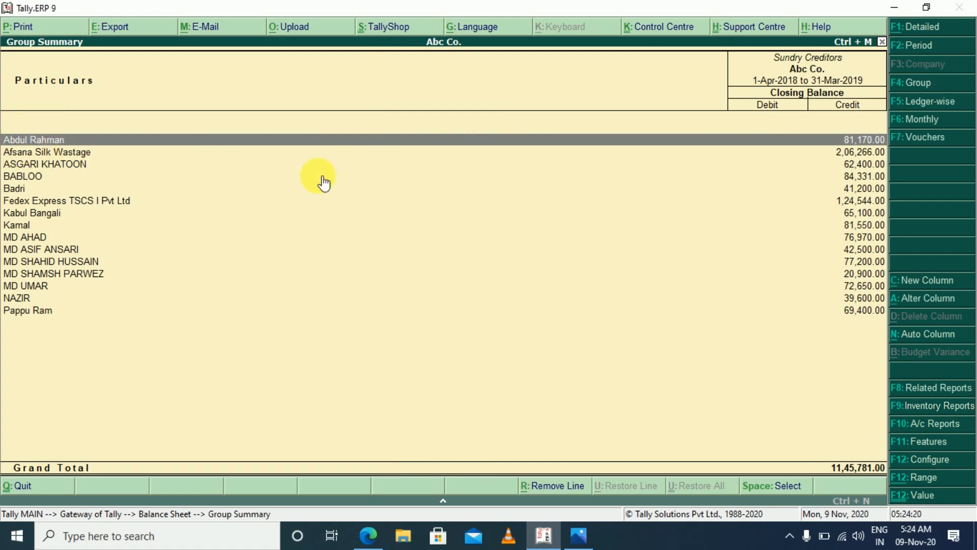
key(Return)
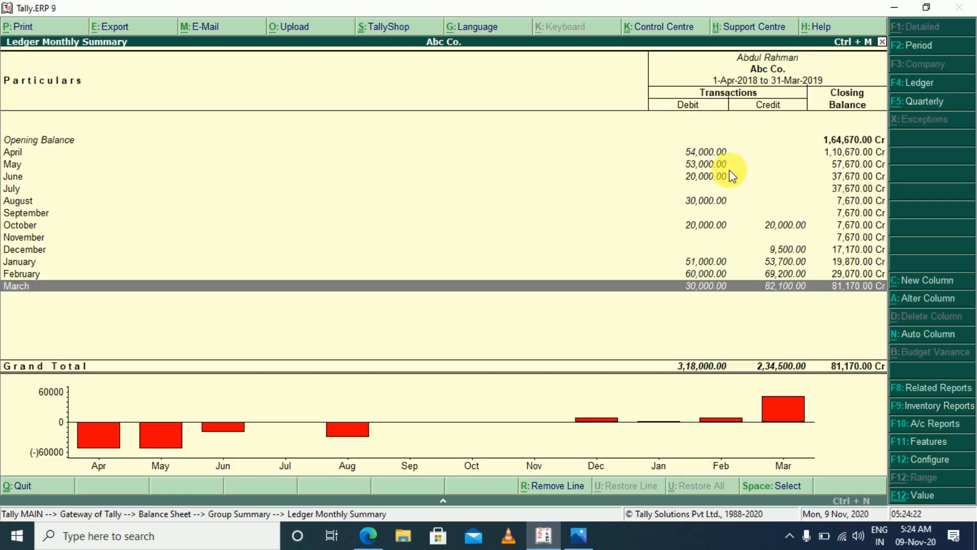
Open the first creditor's March vouchers and view them with the period's start date cleared
key(Return)
key(F2)
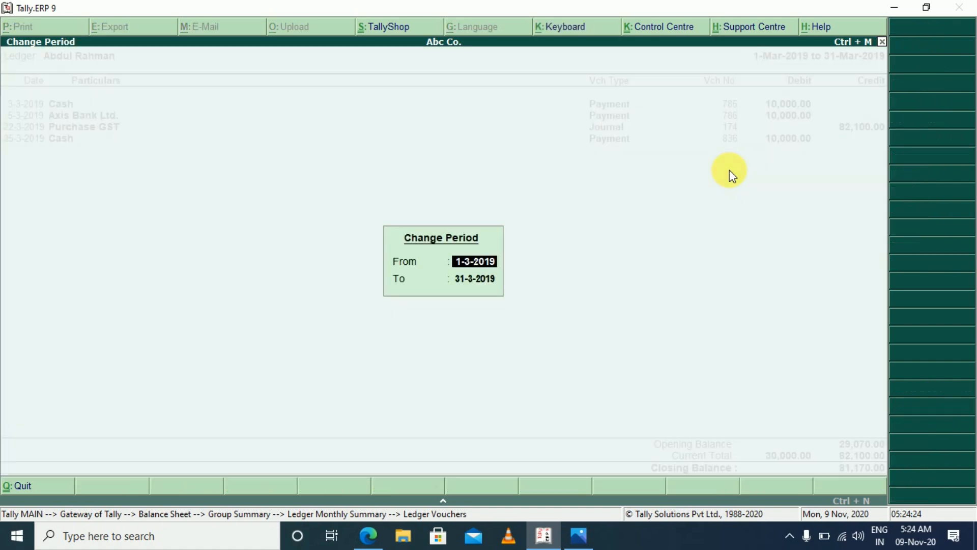
key(BackSpace)
key(Return)
key(Return)
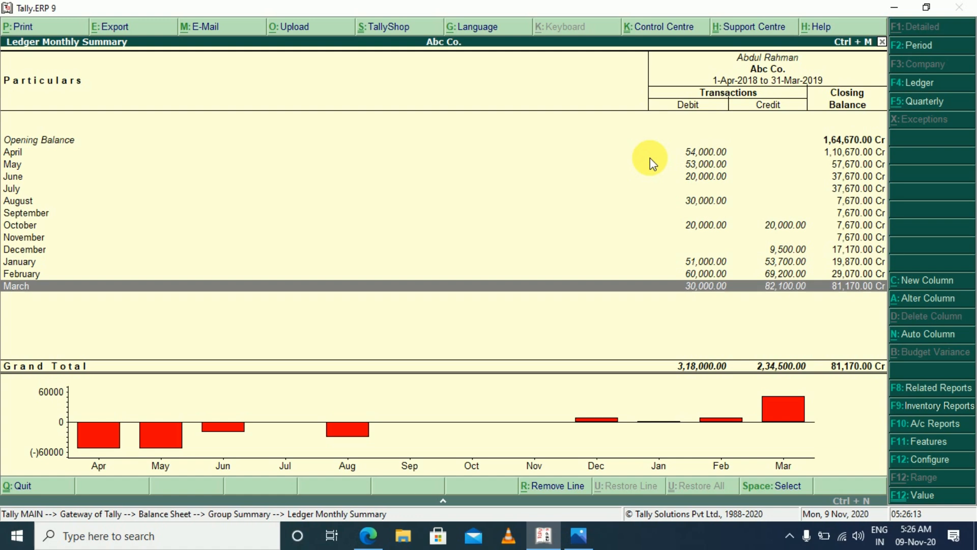
Close the creditor's ledger reports and the Balance Sheet to return to the Gateway of Tally, without quitting
key(Escape)
key(Escape)
key(Escape)
key(Escape)
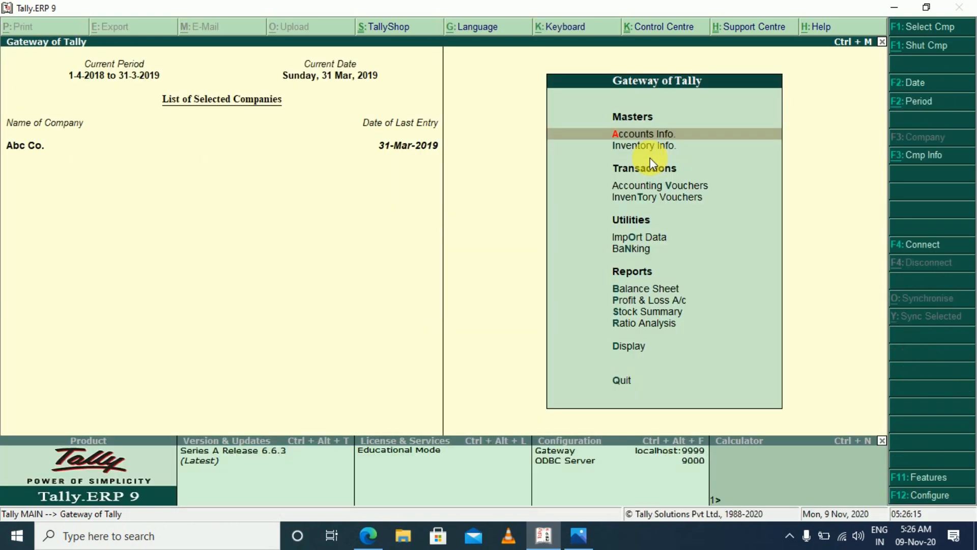
key(n)
Check Stock in Hand under Closing Stock in the detailed Profit & Loss A/c, and return to the Gateway of Tally
key(p)
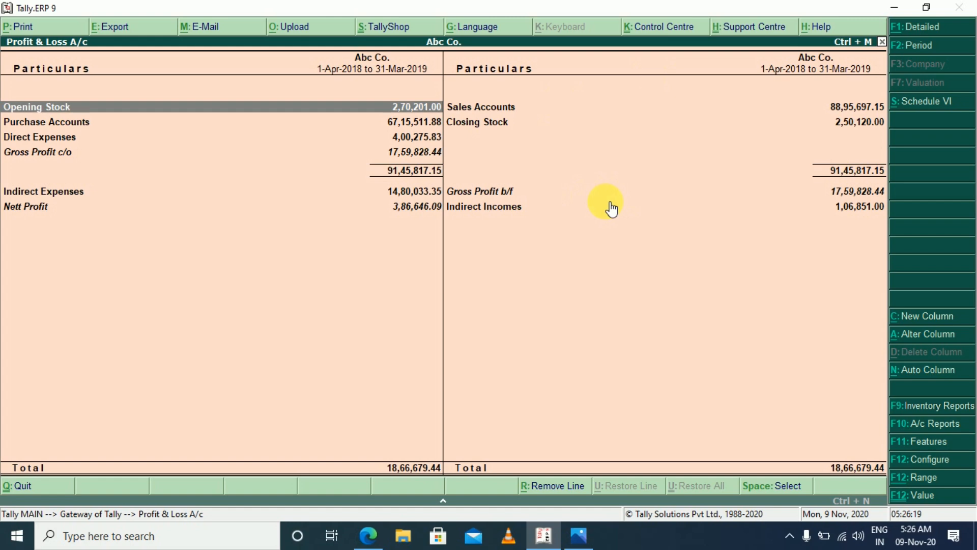
key(alt+F1)
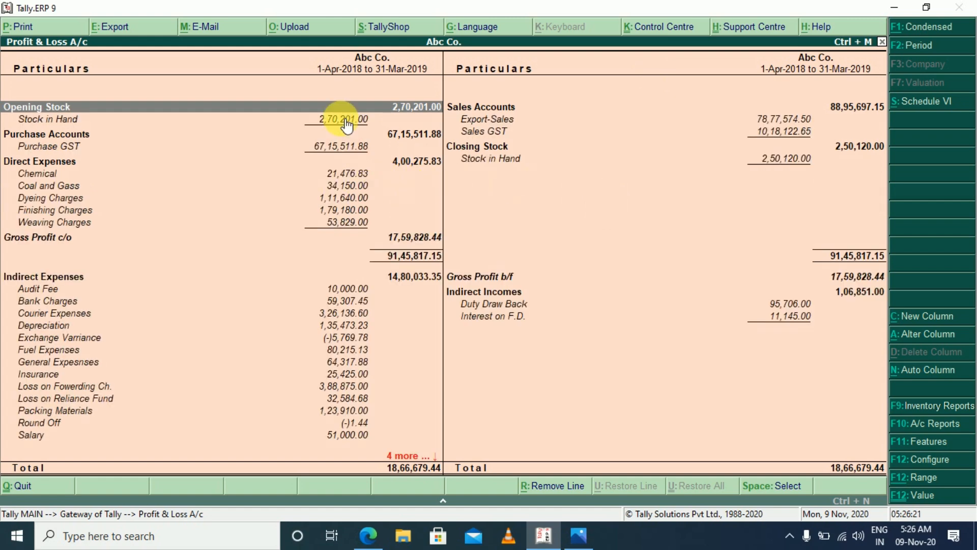
click(475, 159)
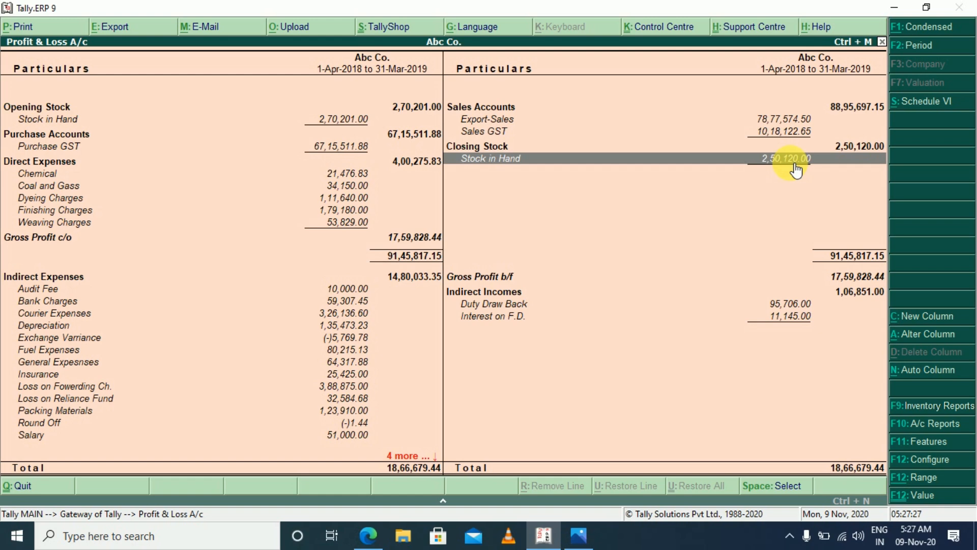
key(Escape)
key(Escape)
key(Escape)
key(Escape)
key(Escape)
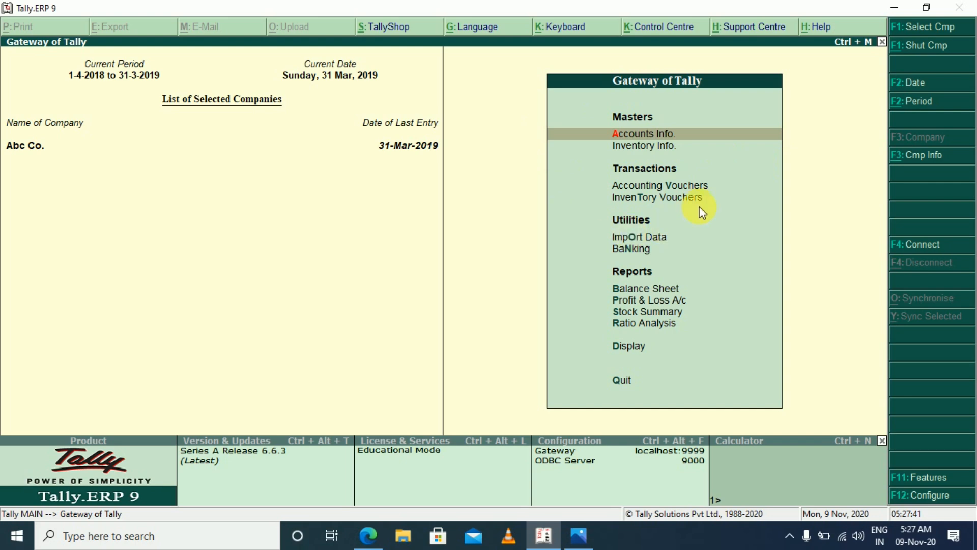
Open a Physical Stock inventory voucher to view its entry columns, and quit it without saving
click(646, 198)
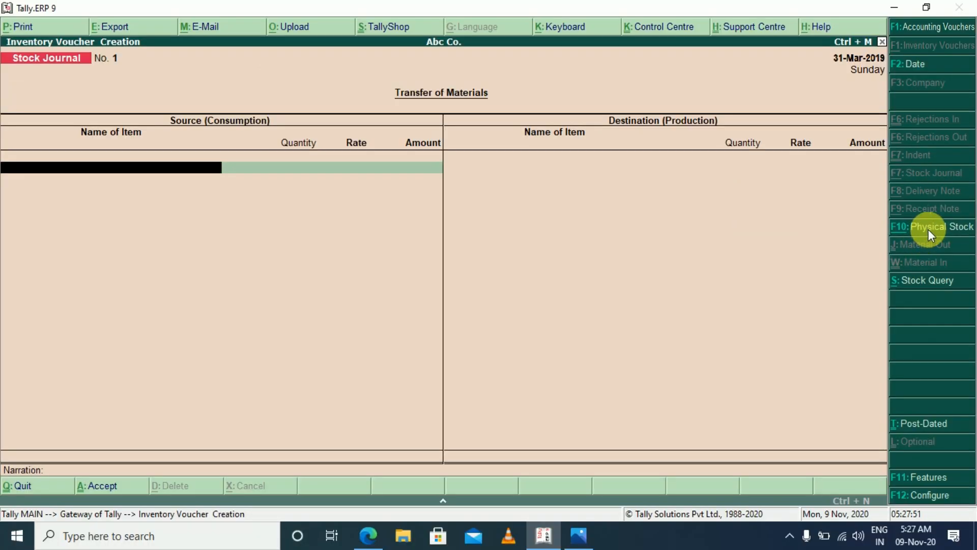
click(857, 218)
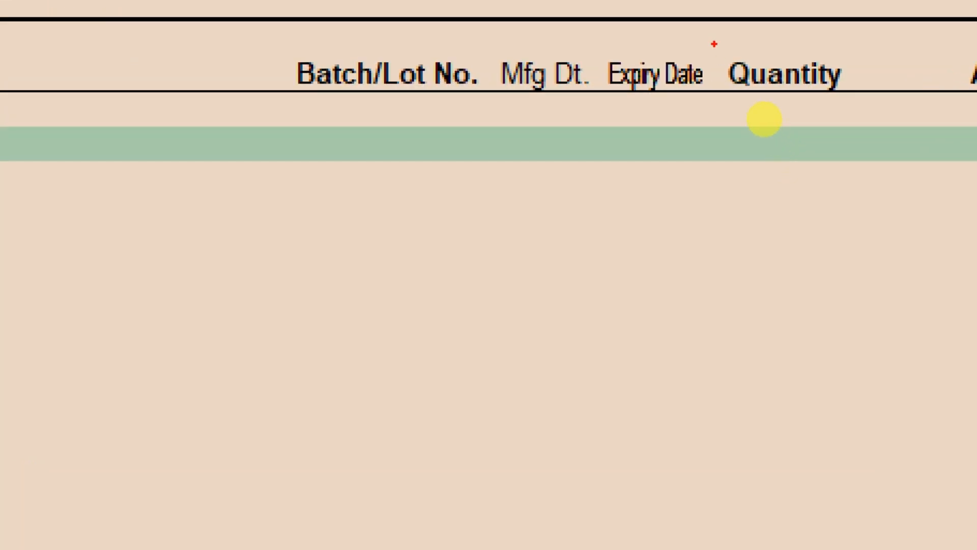
mouse_move(714, 43)
mouse_down()
mouse_move(851, 165)
mouse_move(875, 200)
mouse_up()
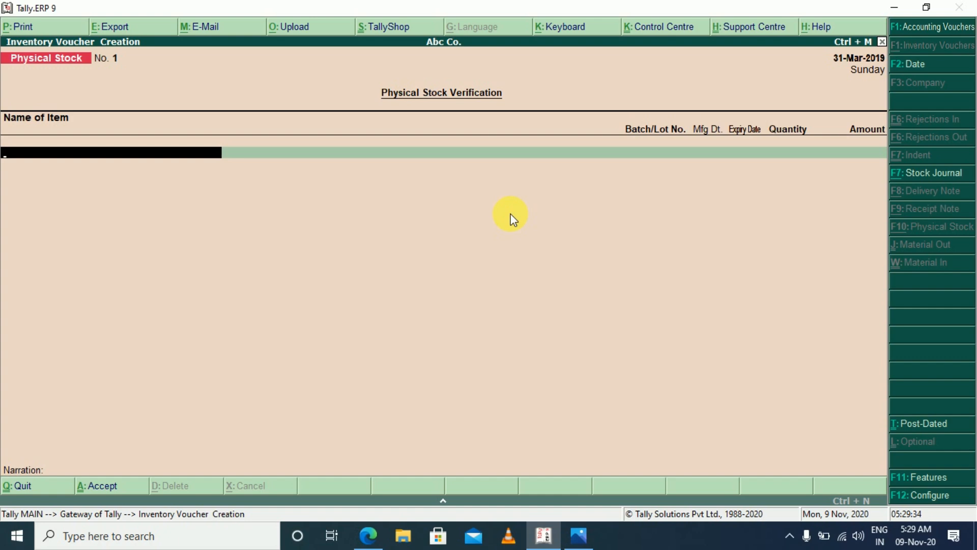
key(Escape)
key(y)
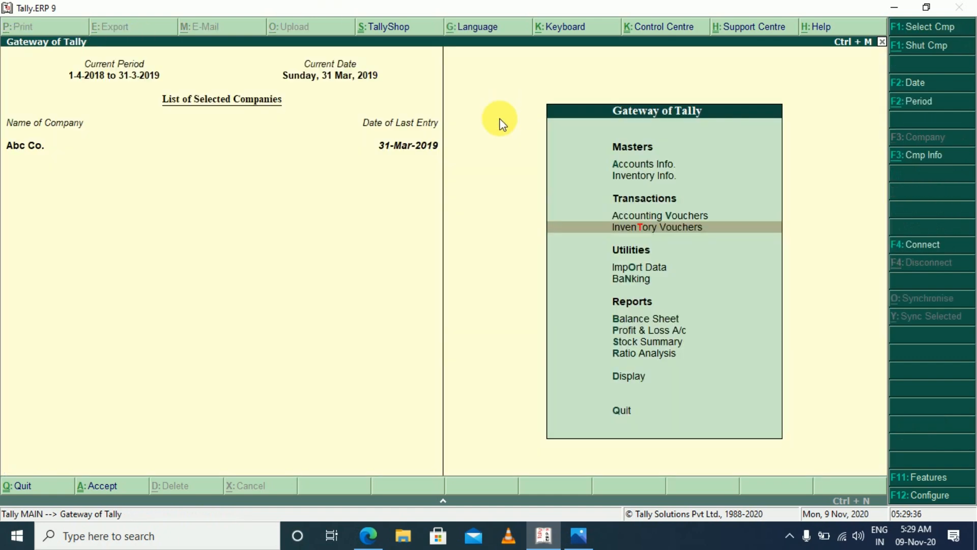
Open the Stock in Hand ledger under Closing Stock for alteration from the detailed Profit & Loss A/c
key(p)
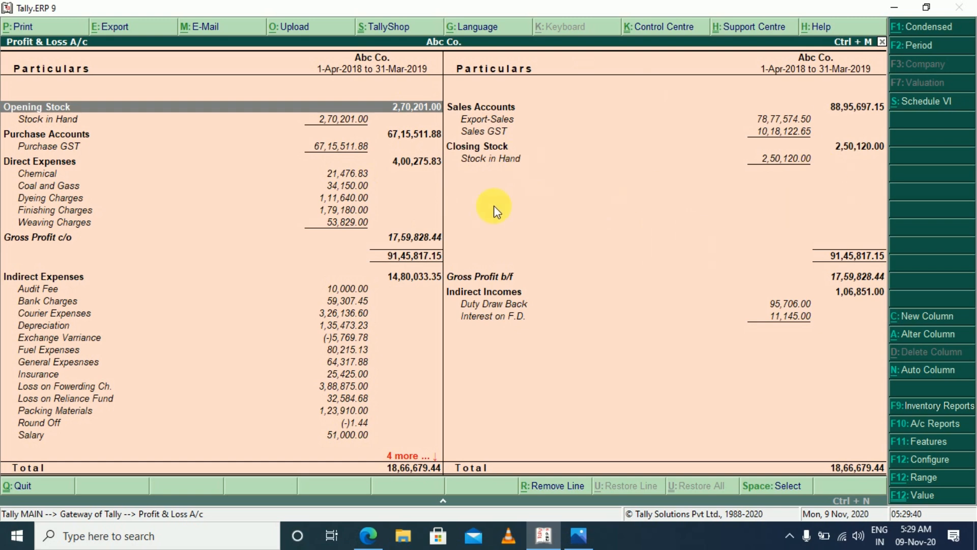
click(504, 162)
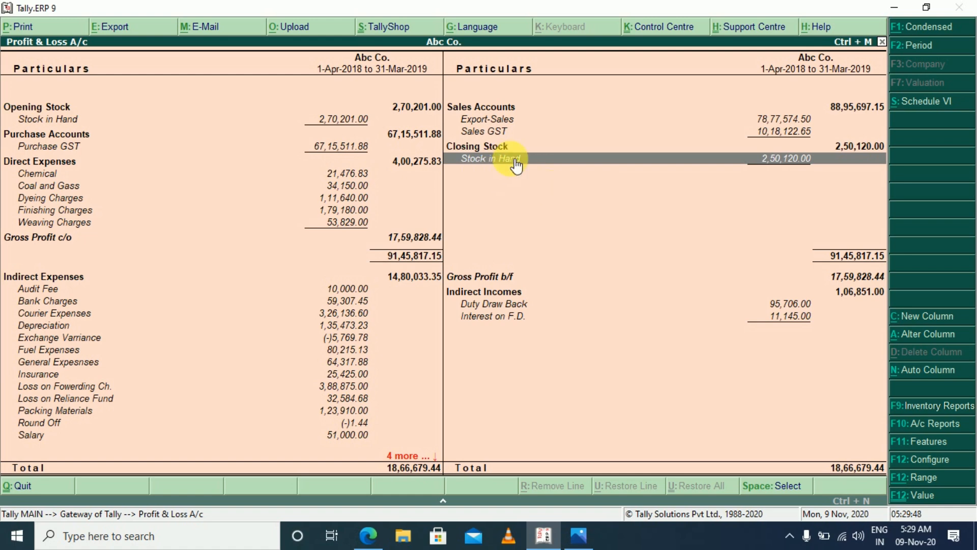
key(ctrl+Return)
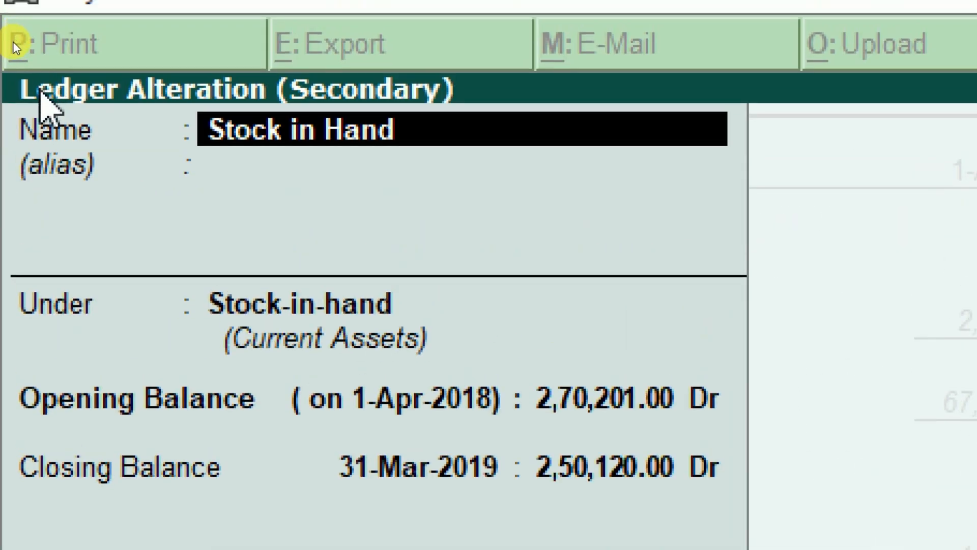
Set the Stock in Hand ledger's closing balance on 31-Mar-2019 to 3,50,000.00 Dr and save the ledger
key(Return)
key(Return)
key(Return)
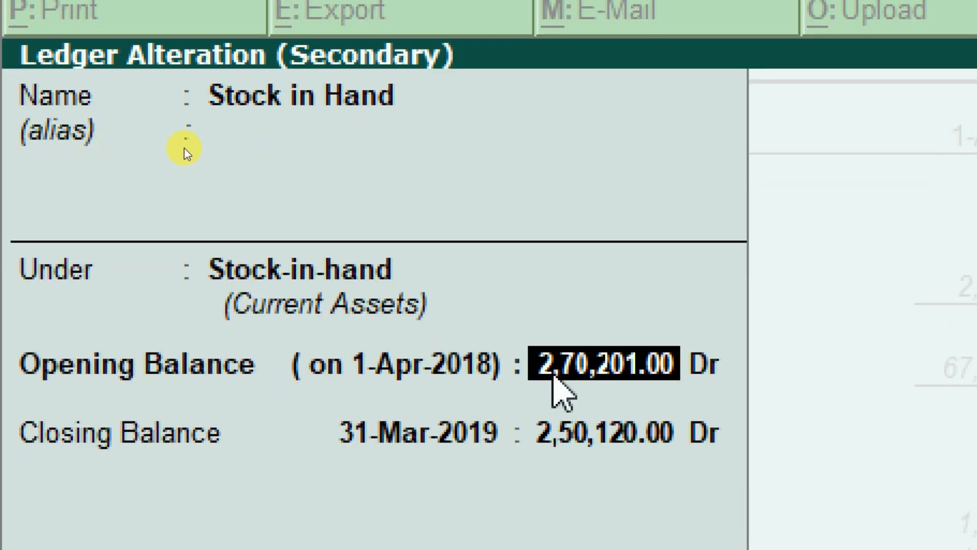
key(Return)
key(Return)
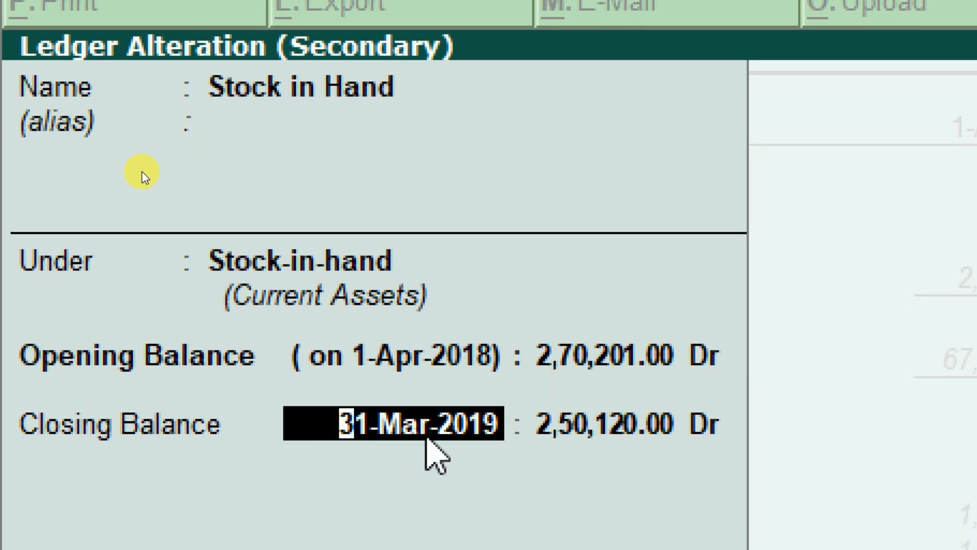
key(Return)
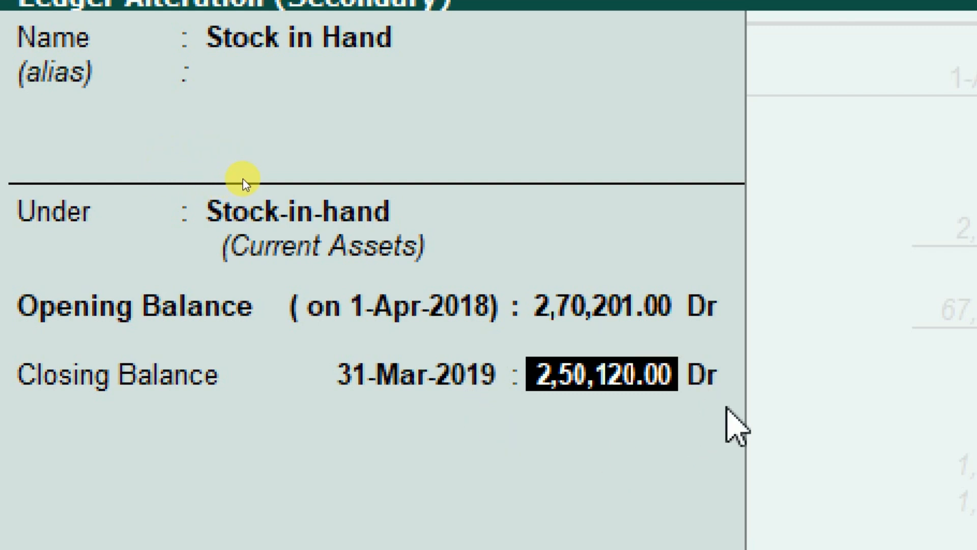
text(350000)
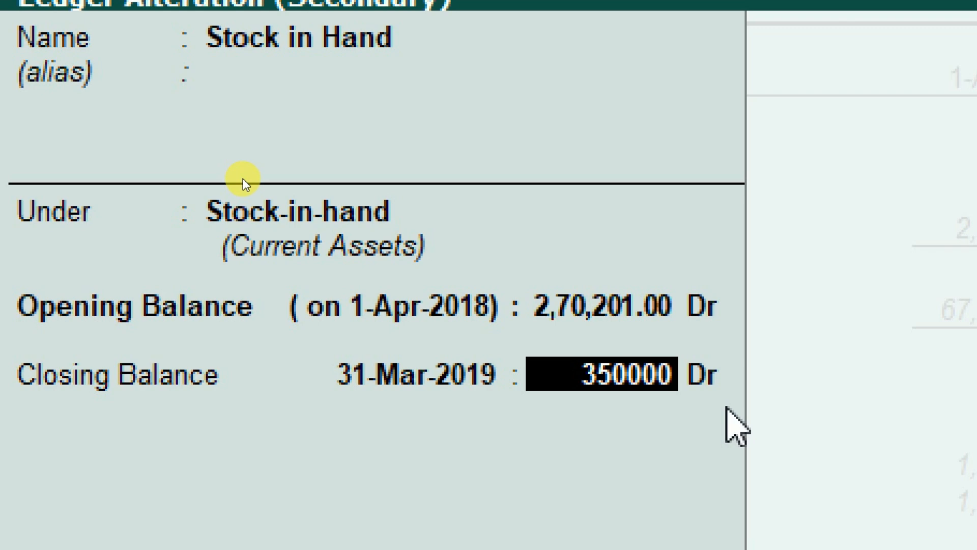
key(Return)
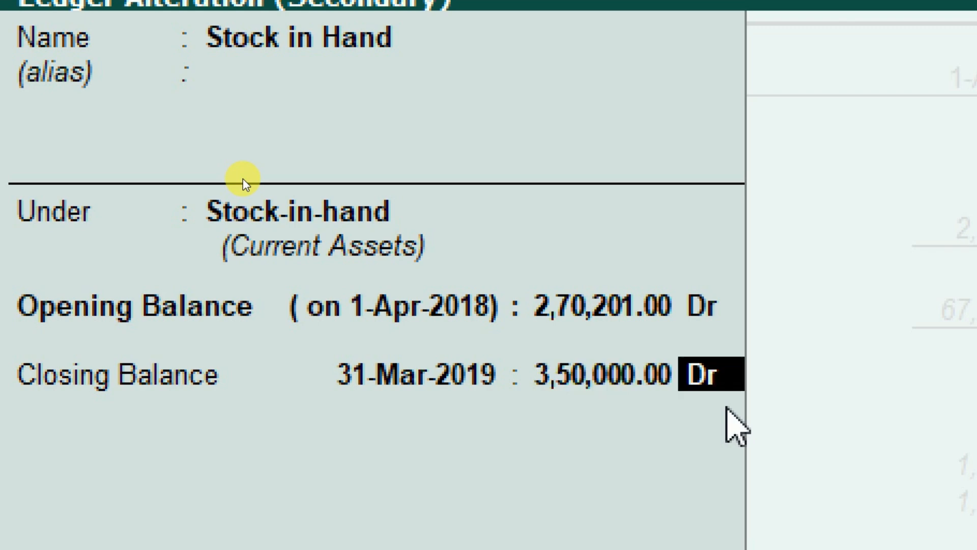
key(Return)
key(Return)
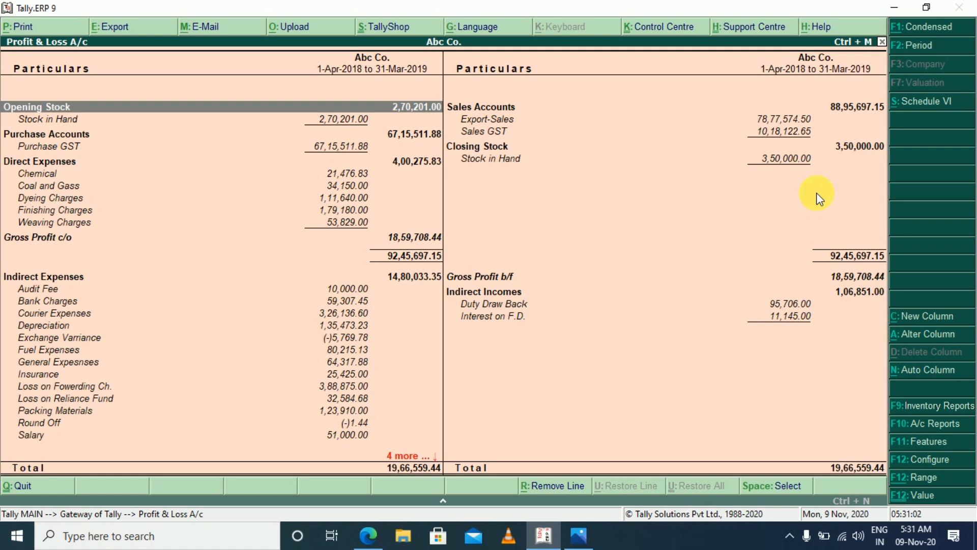
Go down the indirect expenses in the Profit & Loss A/c to check the Nett Profit line
click(64, 300)
key(Down)
key(Down)
key(Down)
key(Down)
key(Down)
key(Down)
key(Down)
Look through the indirect expense ledgers from Audit Fee to Write Off in the Profit & Loss A/c for missing expenses
key(Down)
key(Down)
key(Down)
key(Down)
key(Down)
key(Down)
key(Down)
key(Down)
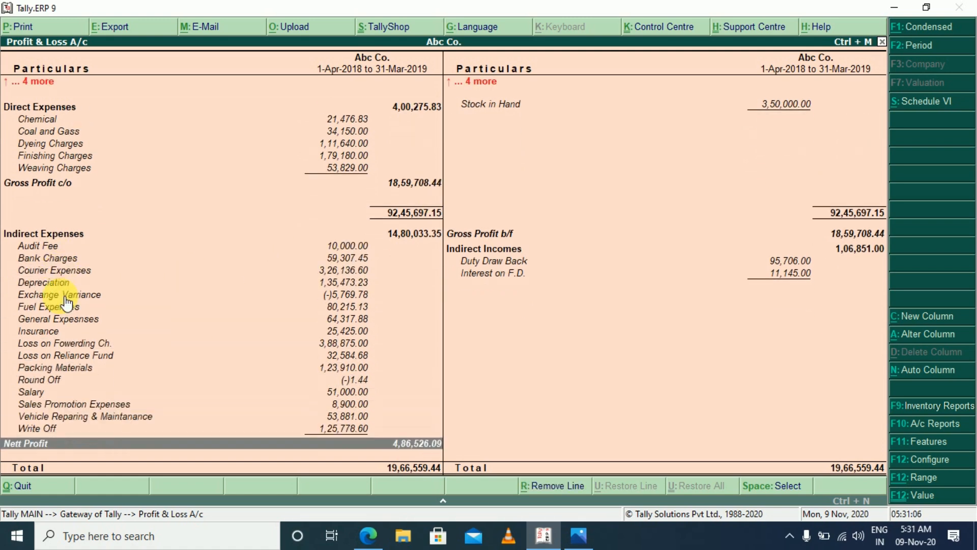
key(Up)
key(Up)
key(Up)
key(Up)
key(Up)
key(Up)
key(Up)
key(Up)
key(Up)
key(Up)
key(Up)
key(Up)
key(Up)
key(Up)
key(Up)
key(Up)
key(Up)
key(Up)
key(Up)
key(Down)
key(Down)
key(Down)
key(Down)
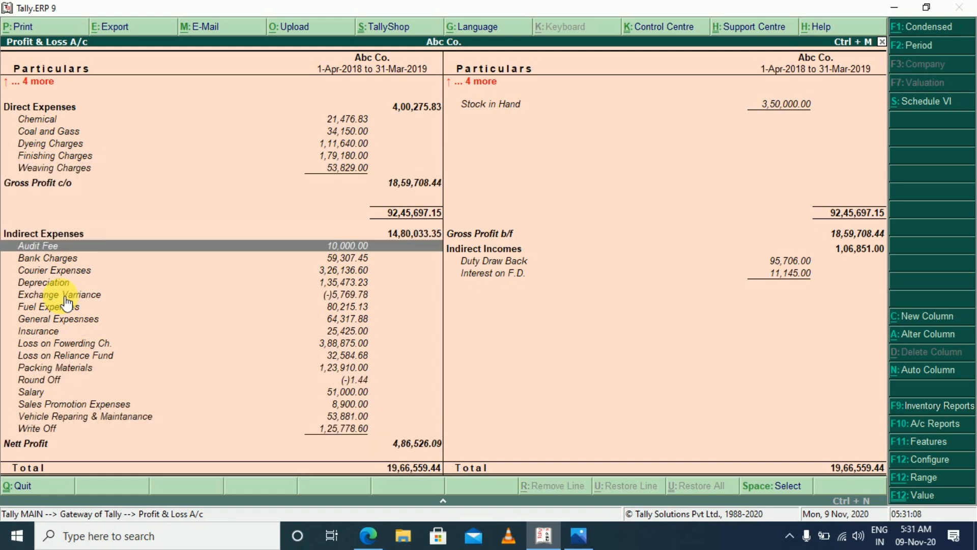
key(Up)
key(Up)
key(Up)
key(Up)
key(Up)
key(Up)
key(Up)
key(Up)
key(Up)
key(Down)
key(Down)
key(Down)
key(Down)
key(Down)
key(Down)
key(Down)
key(Down)
key(Down)
key(Down)
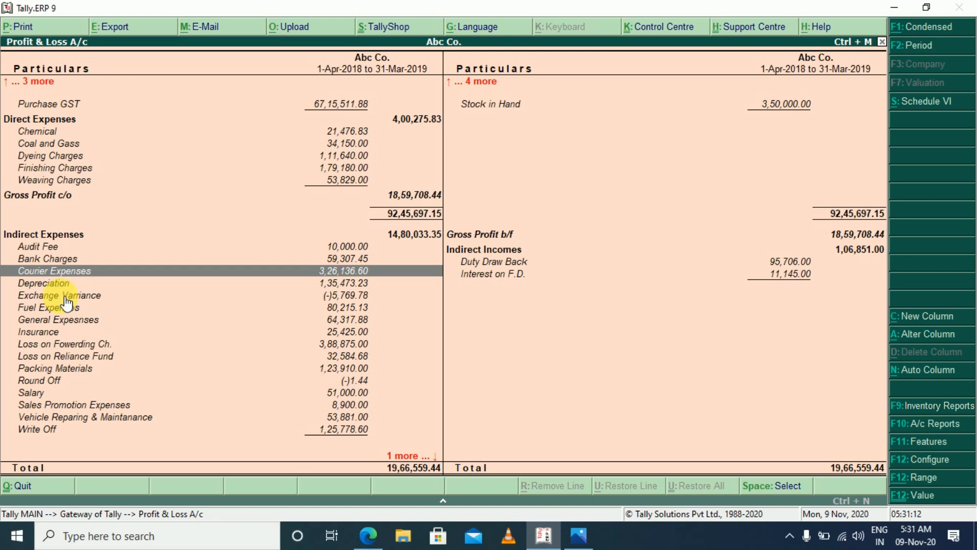
key(Up)
key(Up)
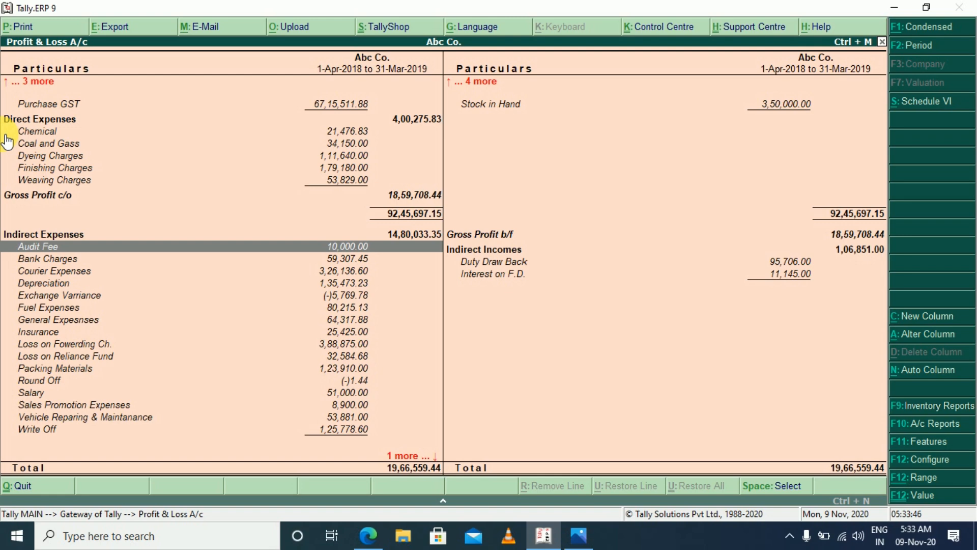
Leave the Profit & Loss A/c and start a new Journal accounting voucher dated 31-Mar-2019
key(Escape)
key(Escape)
key(Escape)
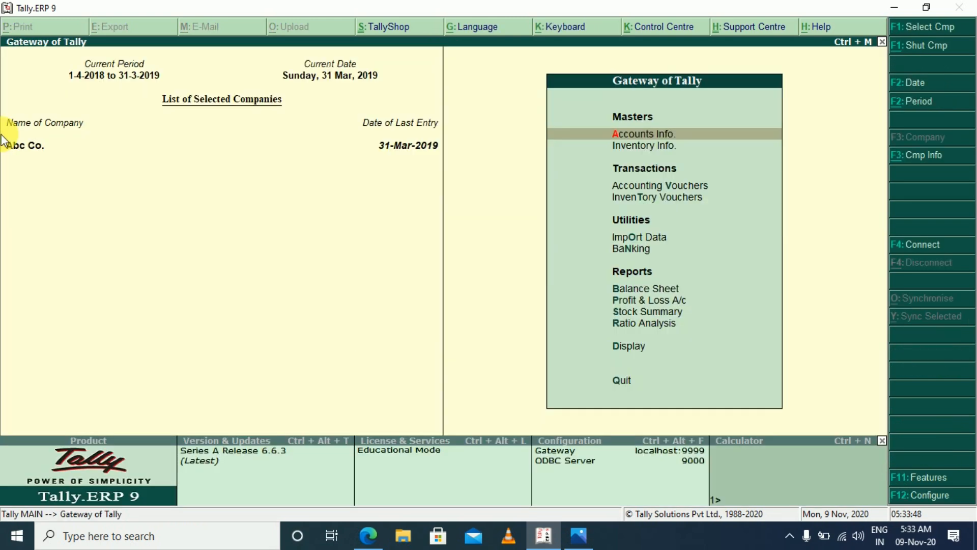
key(v)
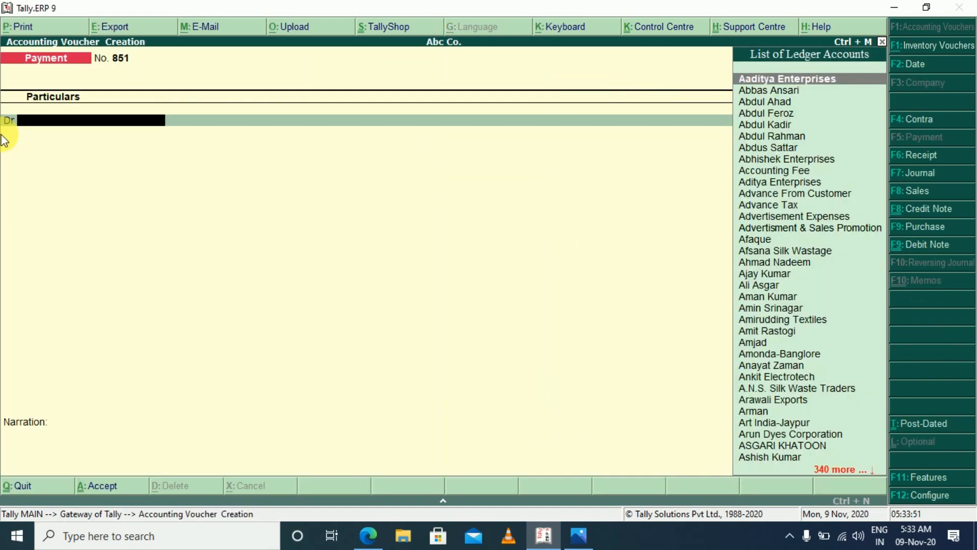
key(F2)
text(31-3)
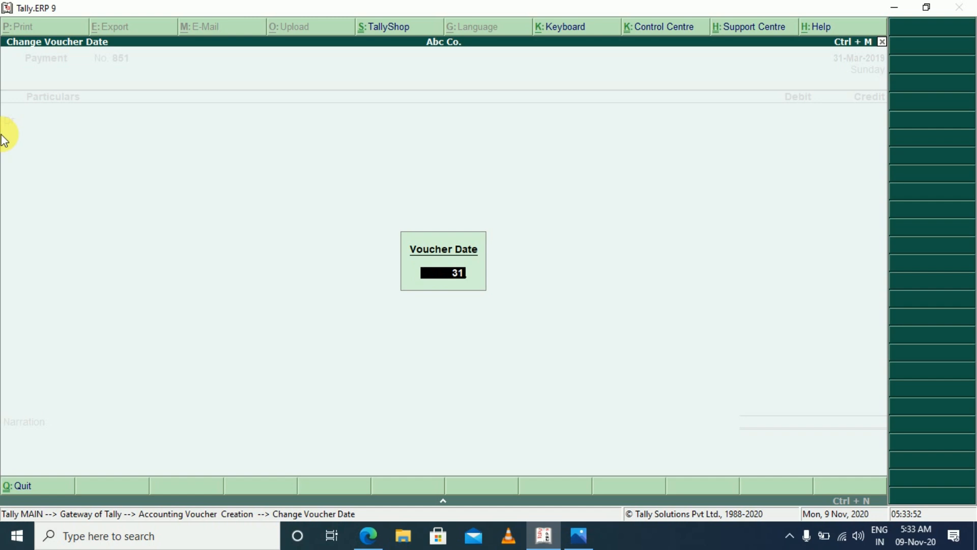
key(Return)
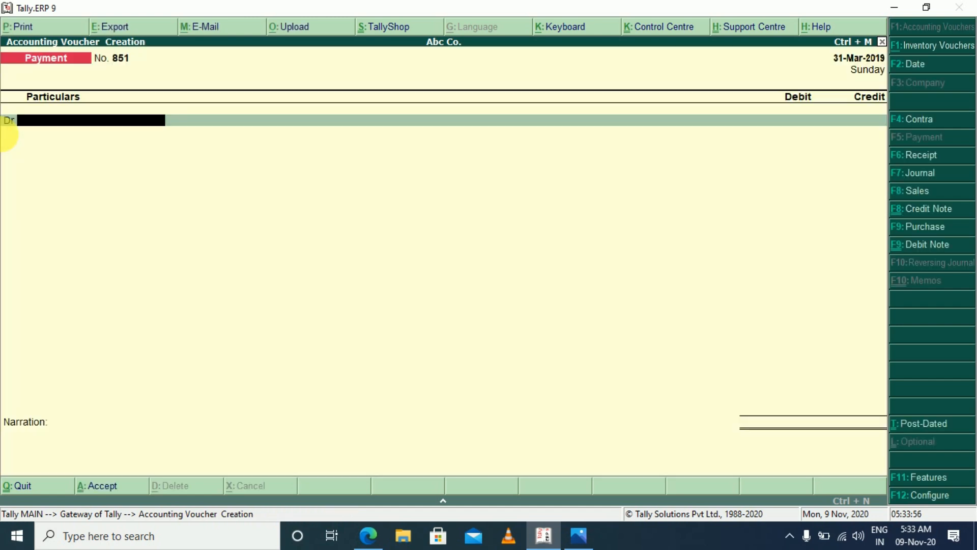
key(F7)
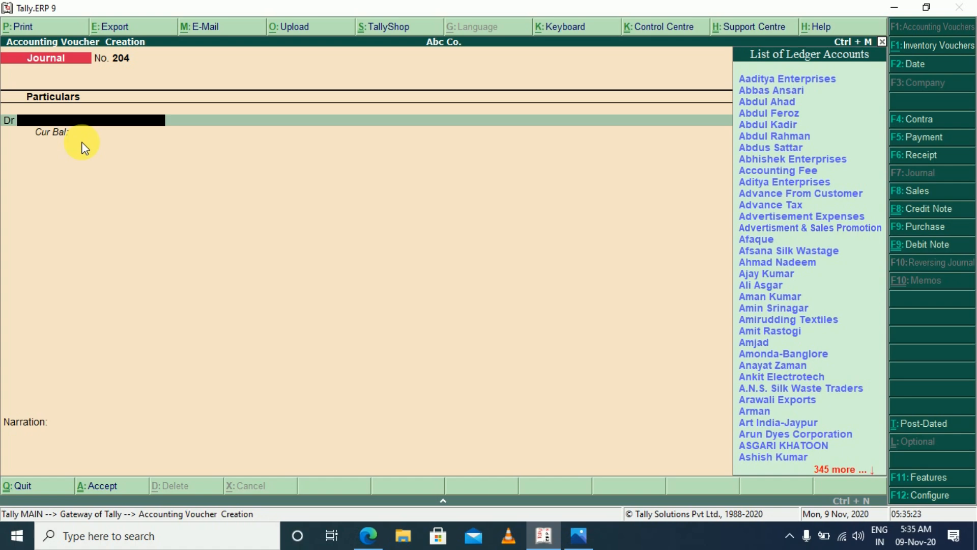
Debit the Electricity Ch. ledger with 10,000.00 in the journal voucher
text(Ele)
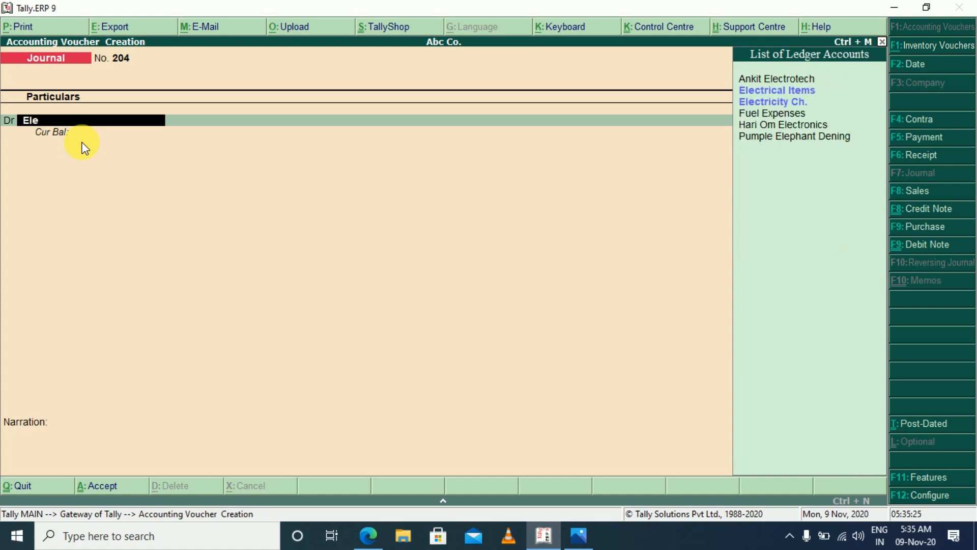
key(Down)
key(Return)
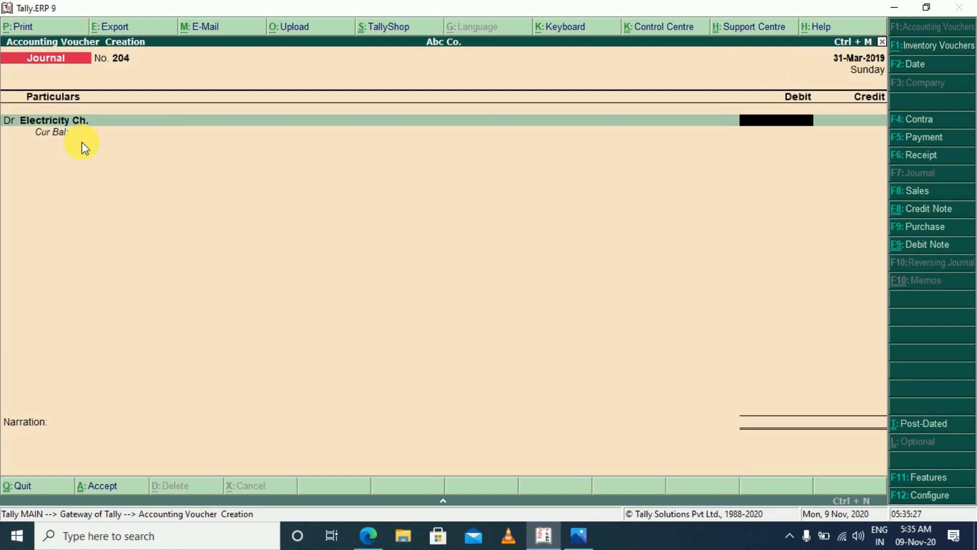
text(10000)
key(Return)
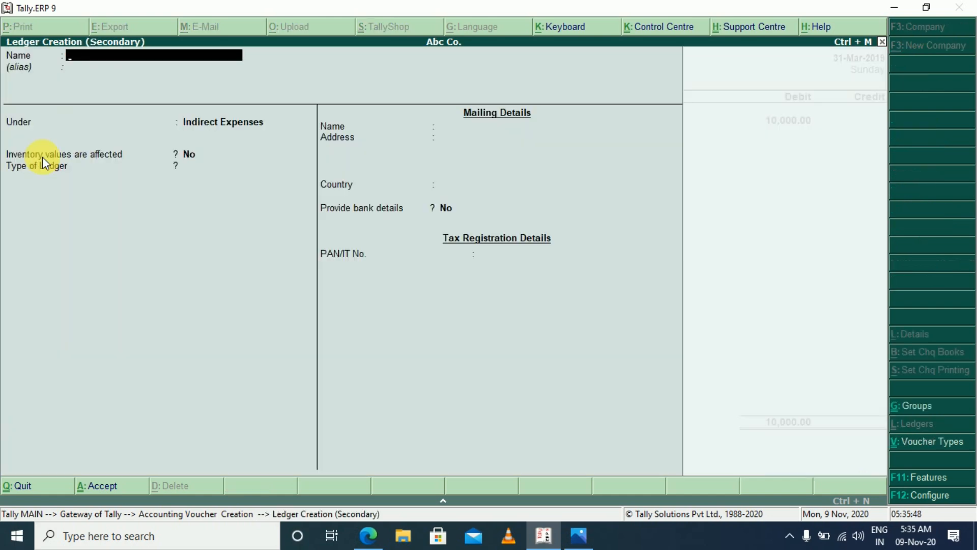
Create a ledger named Expenses Payble under Current Liabilities for the voucher's credit line, without inventory values, and save it
text(Expen)
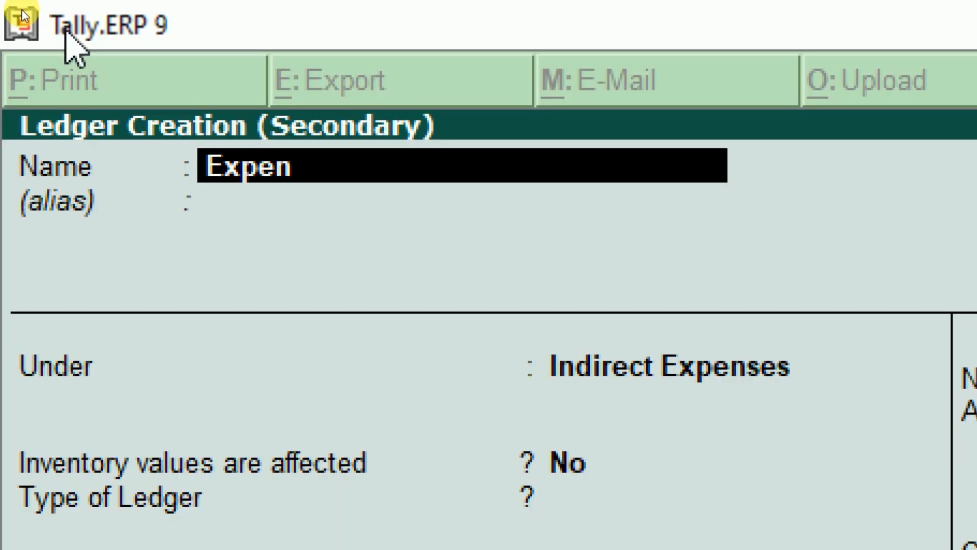
text(ses Payble)
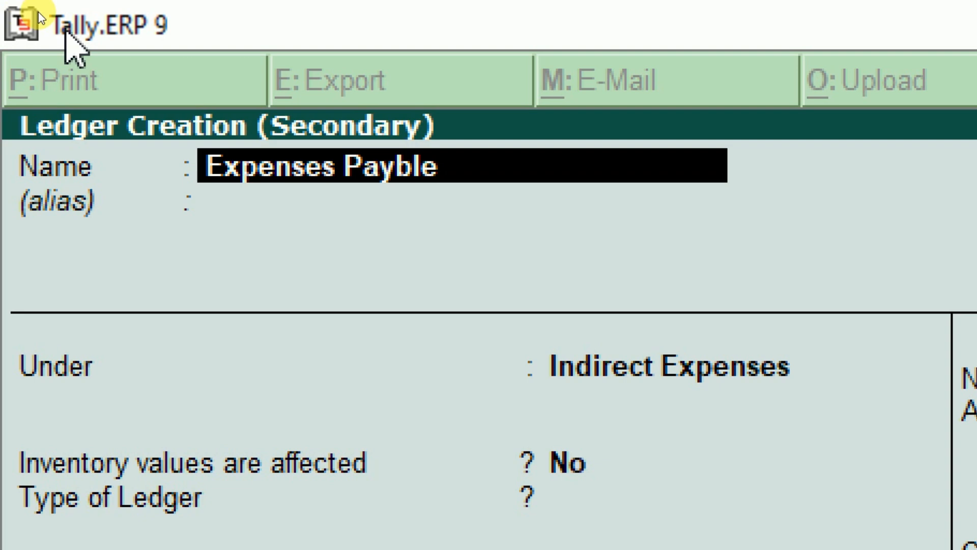
key(Return)
key(Return)
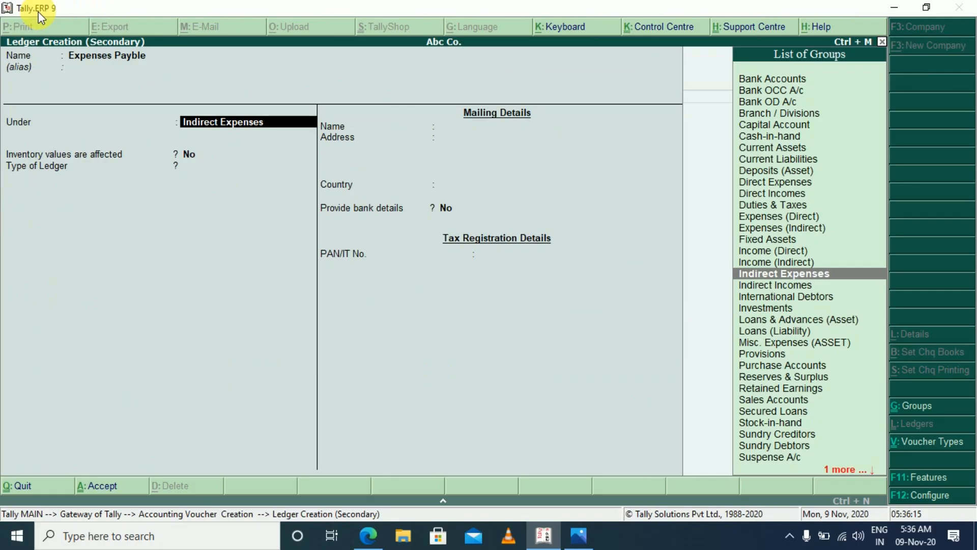
text(Cur)
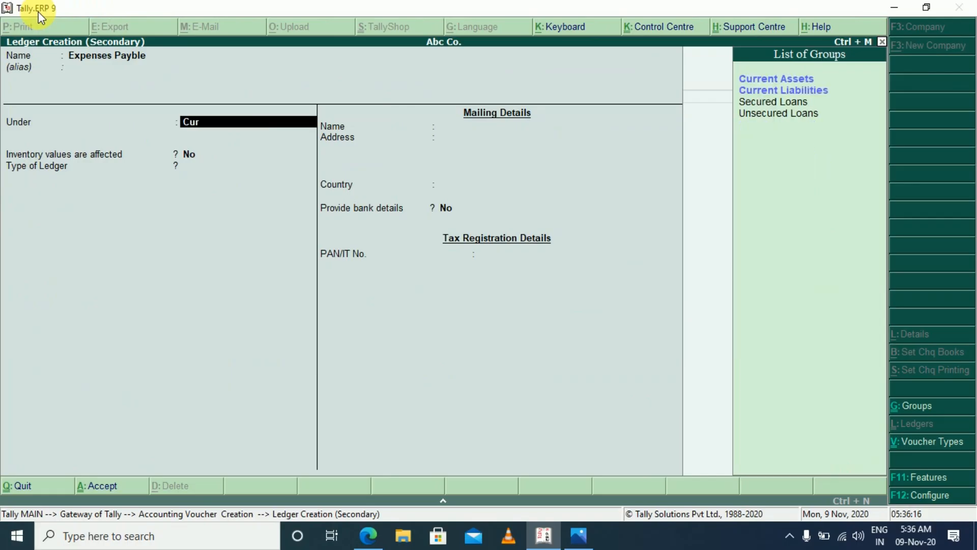
click(813, 92)
key(Return)
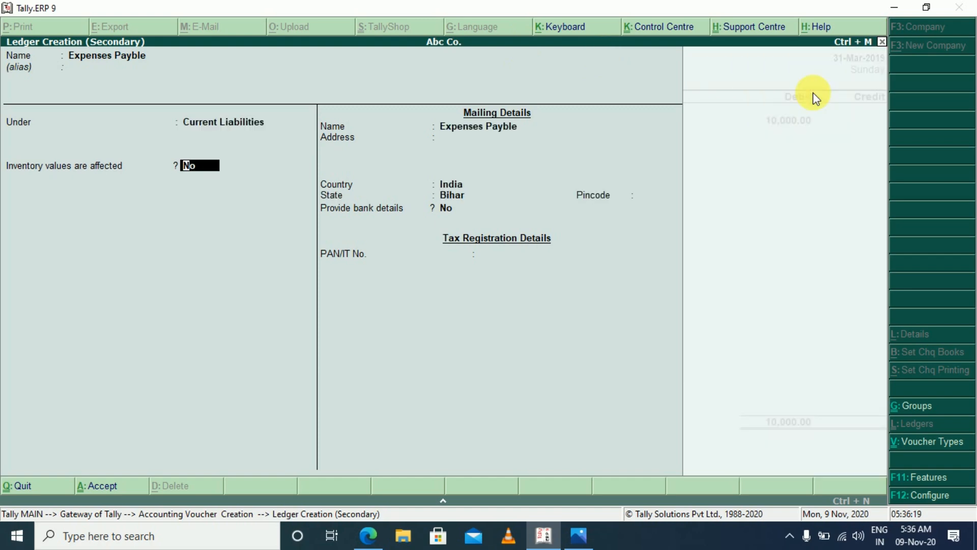
key(Return)
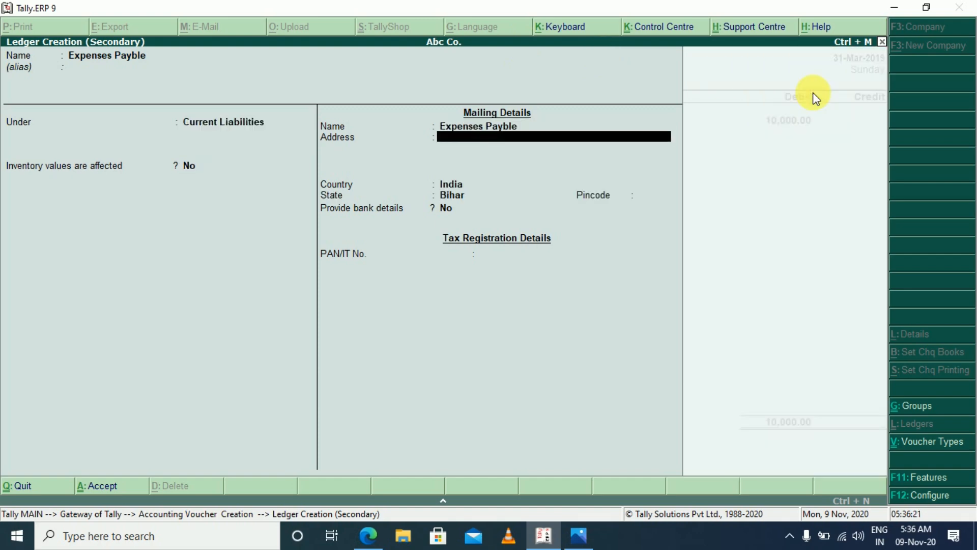
key(Return)
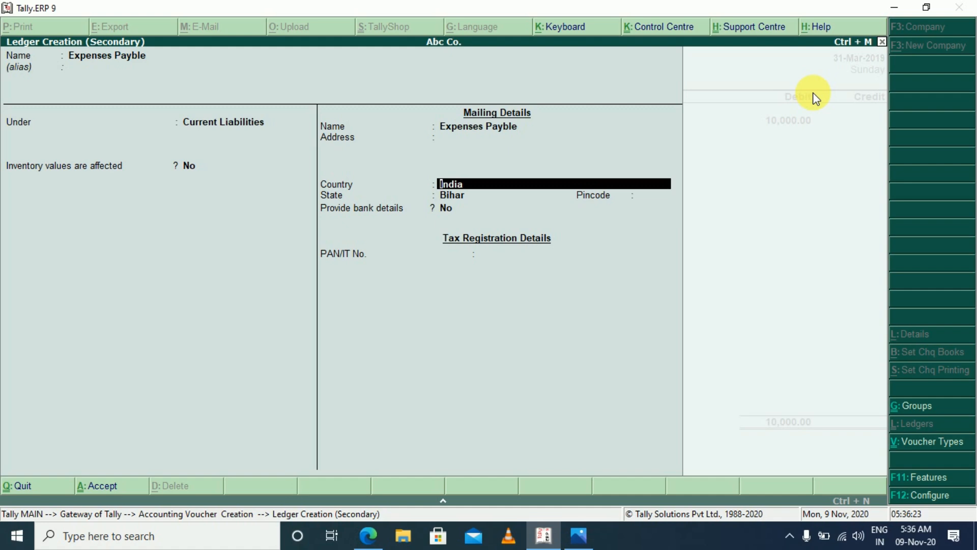
key(ctrl+a)
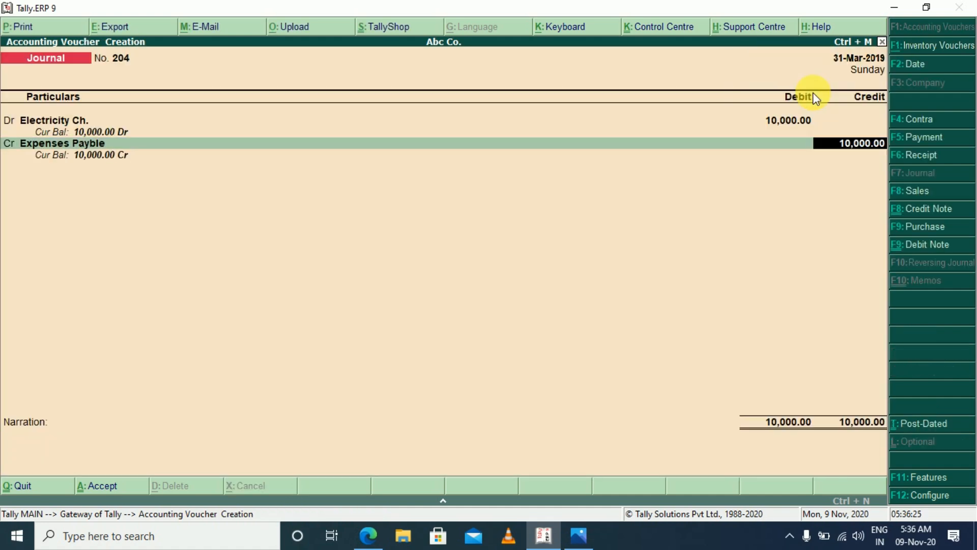
Credit Expenses Payble with 10,000.00 and save the electricity journal voucher with a blank narration
key(Return)
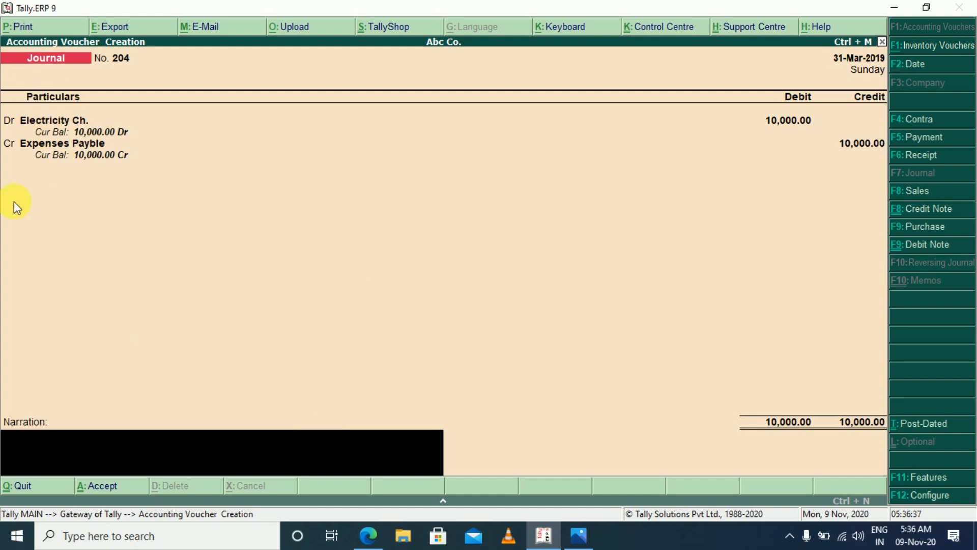
key(Return)
key(y)
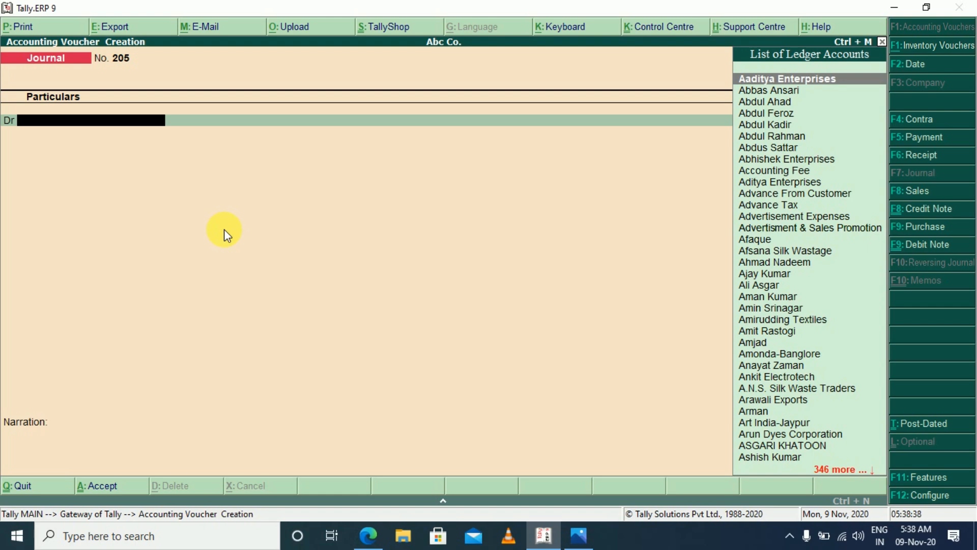
Debit the Salary ledger with 16,000.00 in a new journal voucher and go to its credit ledger entry
text(Sal)
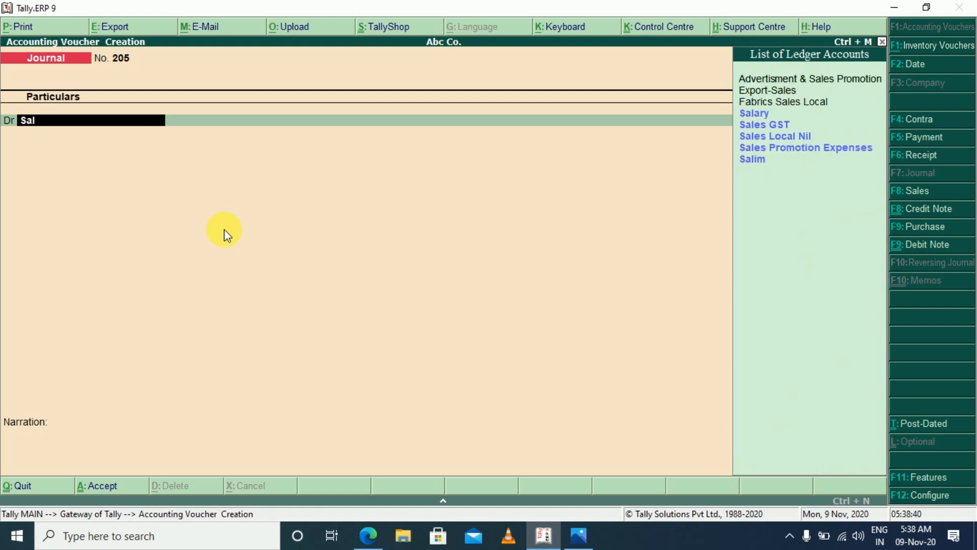
key(Return)
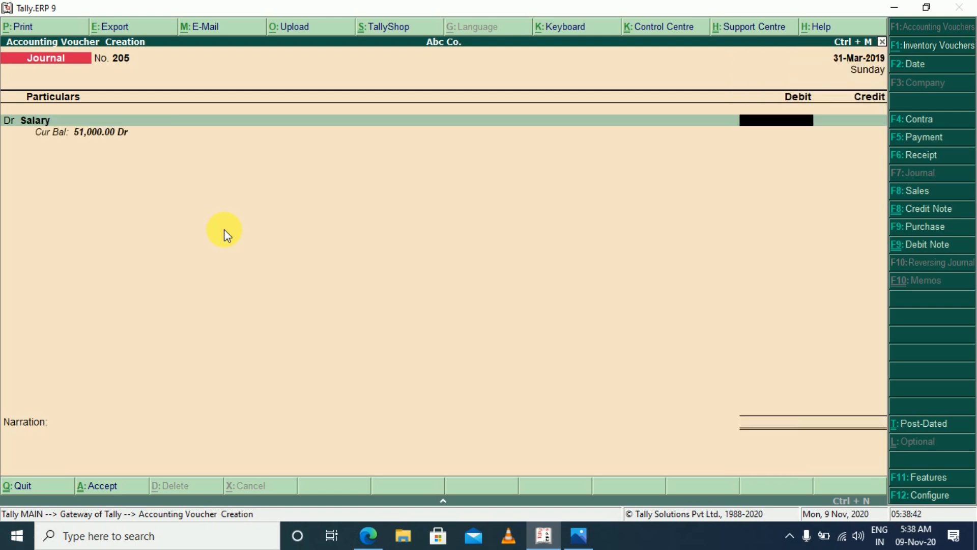
text(16000)
key(Return)
key(Return)
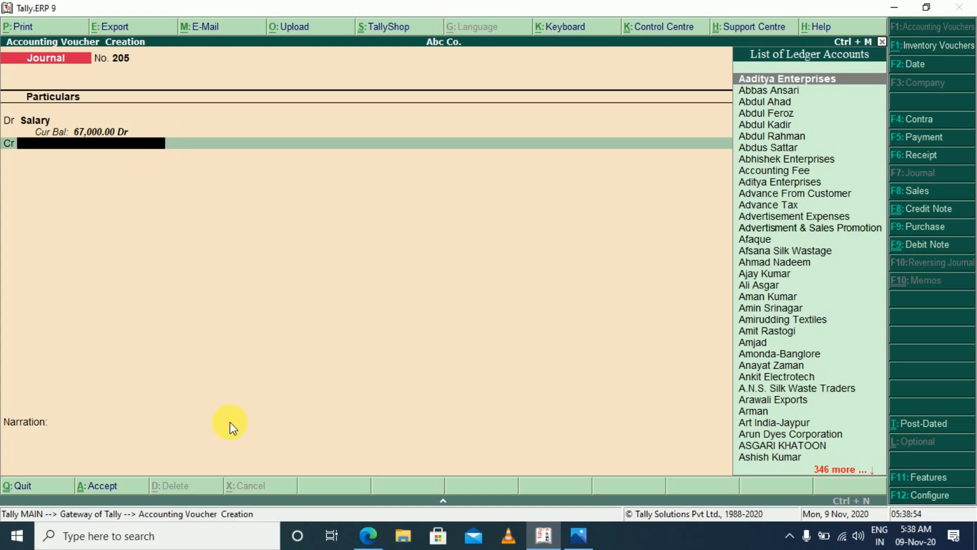
key(BackSpace)
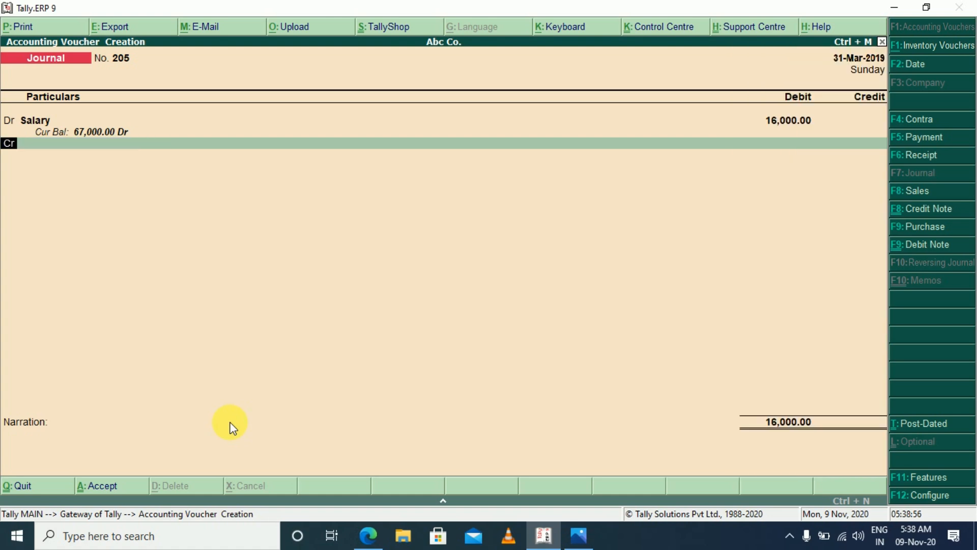
key(BackSpace)
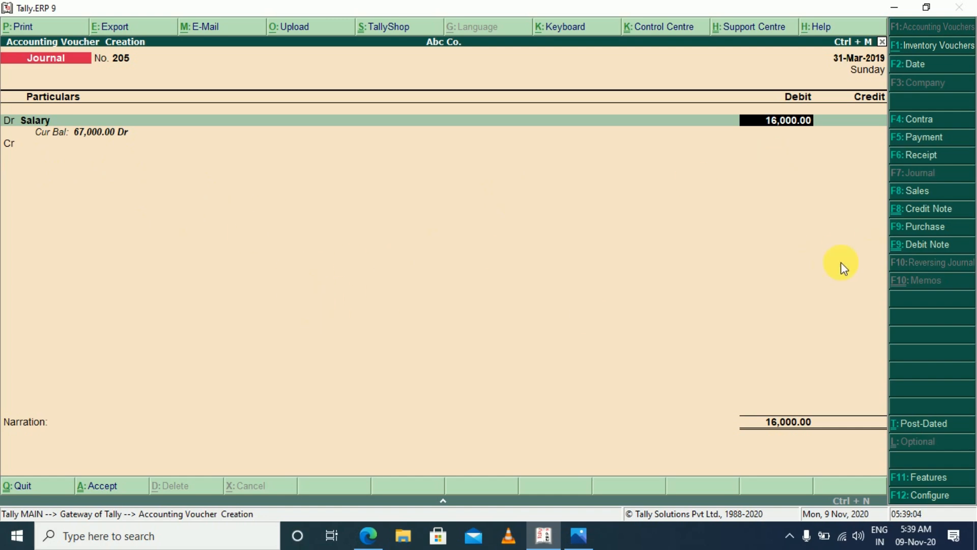
key(Return)
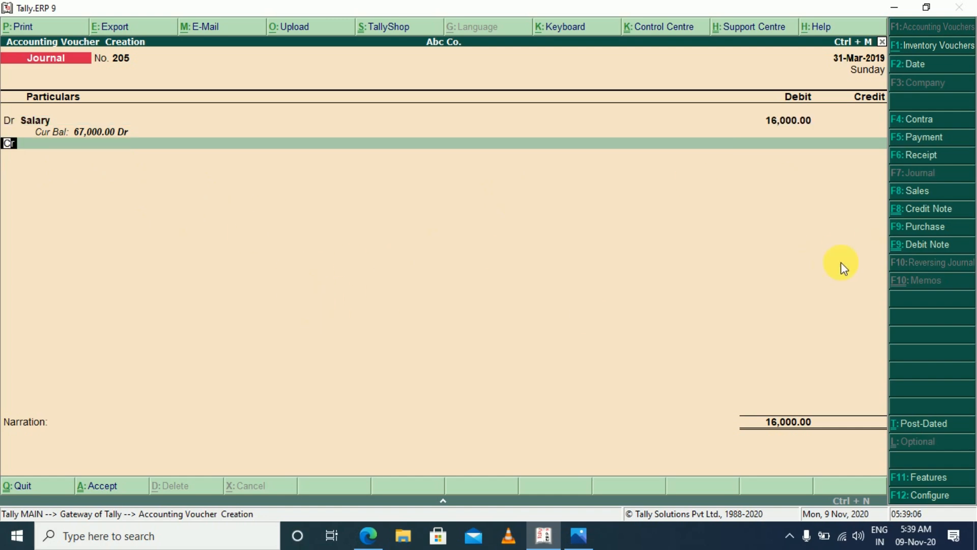
key(Return)
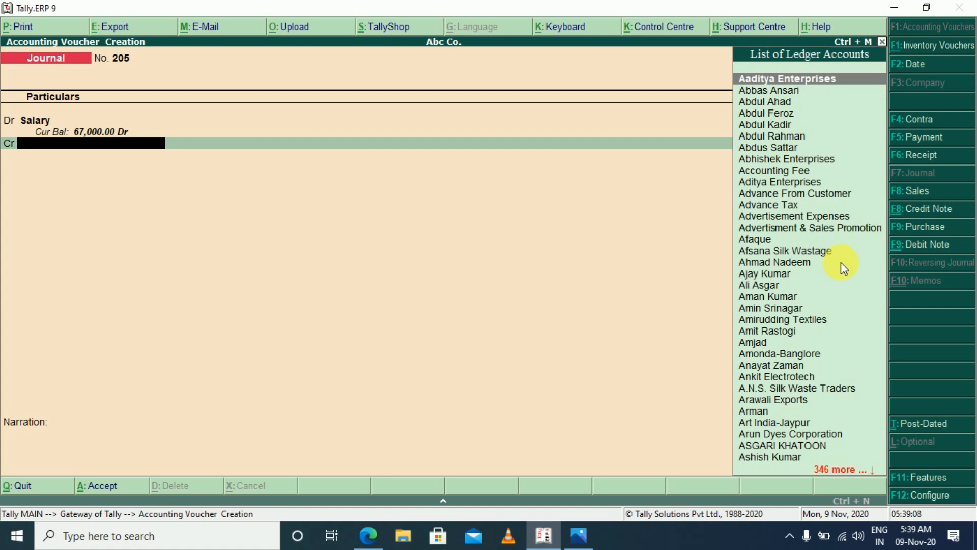
Start a new credit ledger named Staff plus the employee's name, and group it under Current Liabilities
key(alt+c)
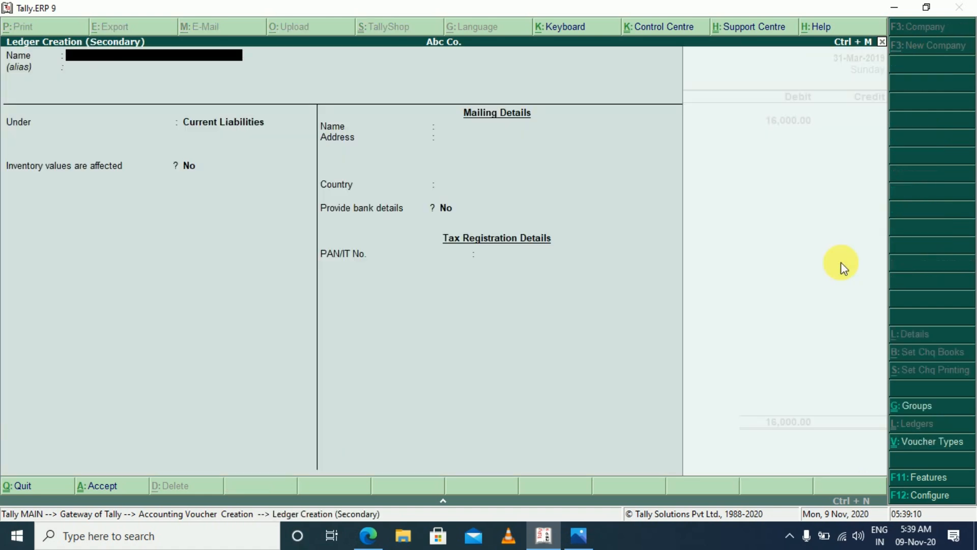
text(Staff Shafi)
key(Return)
key(Return)
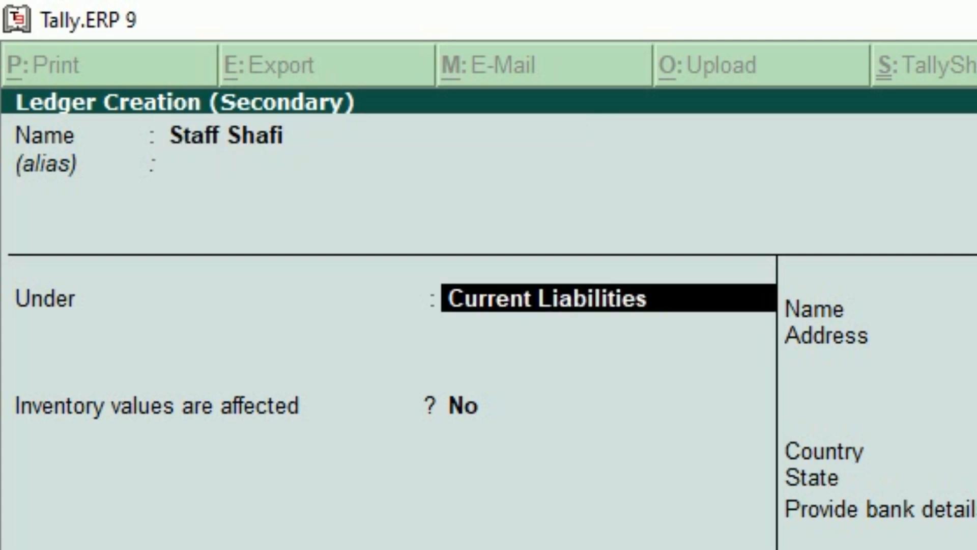
text(Cur)
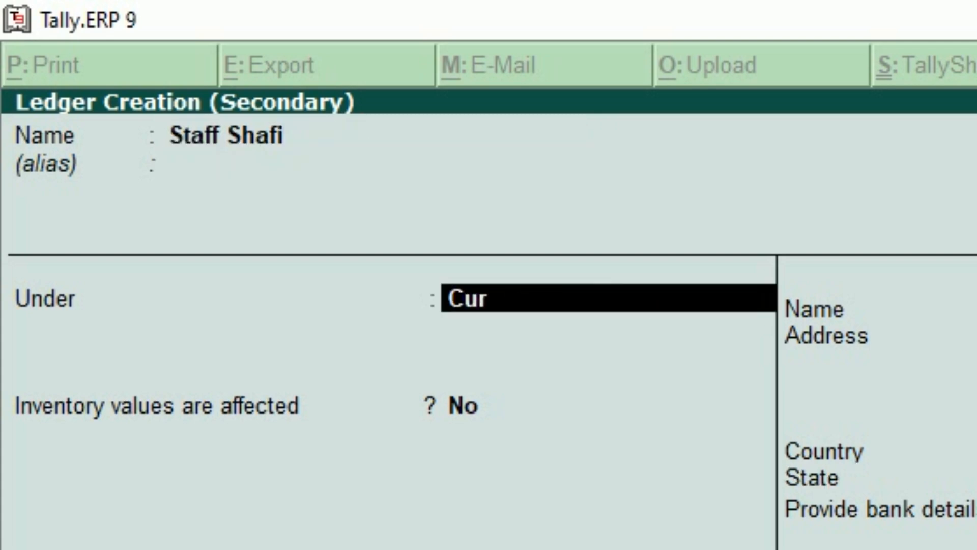
key(Return)
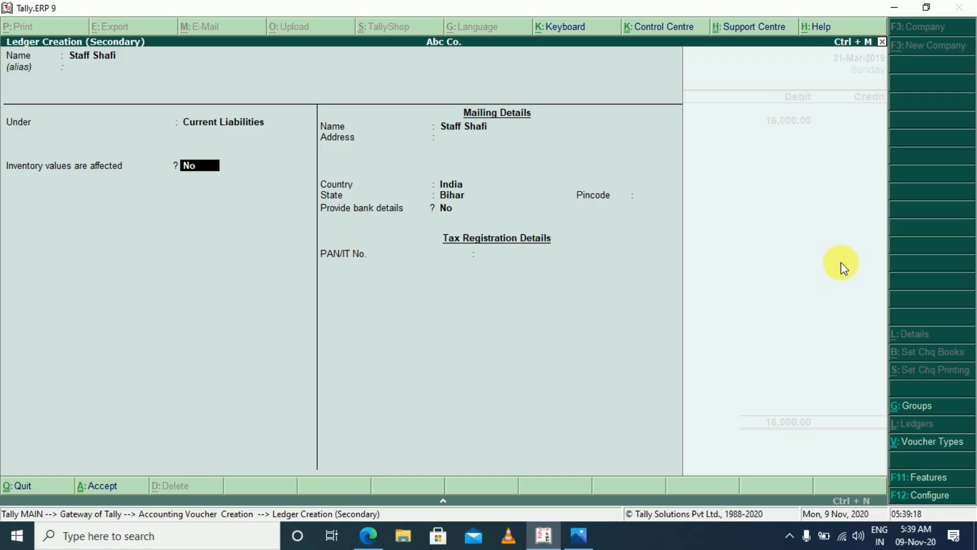
Keep the staff ledger's inventory setting at No with country India and state Bihar, and save it into the voucher's credit line
key(Return)
key(Return)
key(Return)
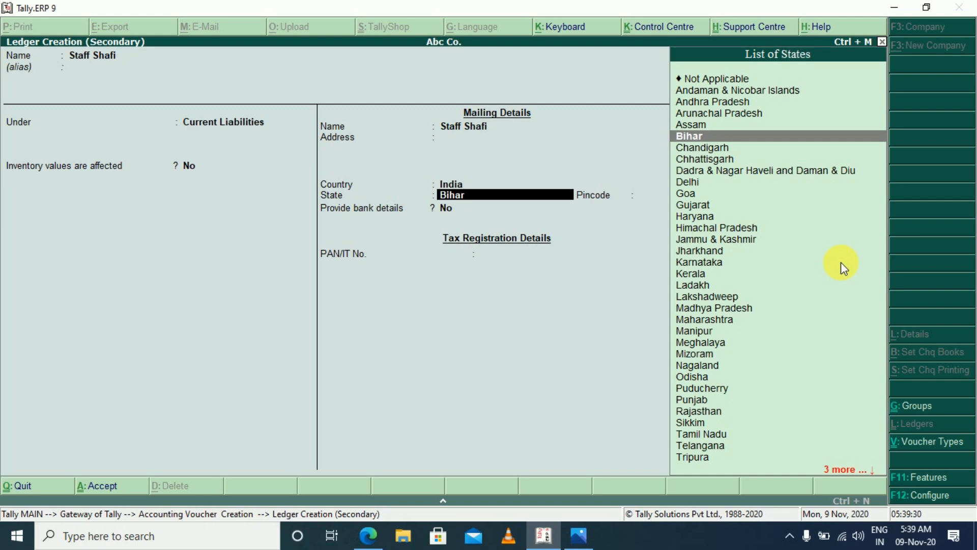
key(Return)
key(Return)
key(Return)
key(Return)
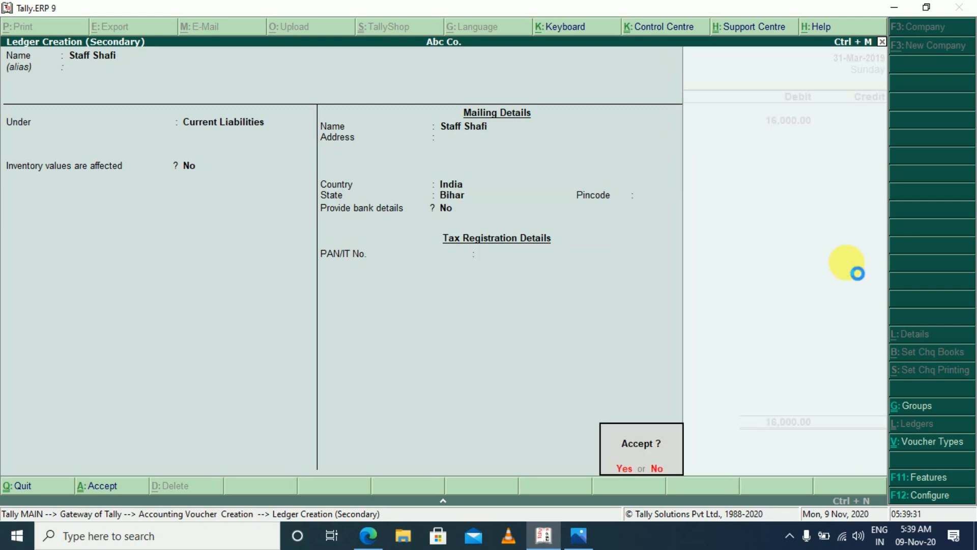
key(Return)
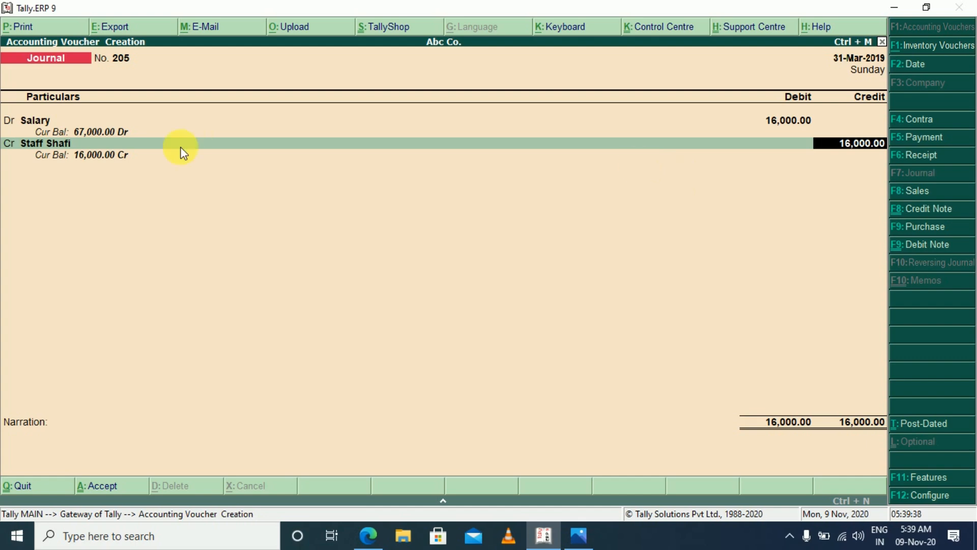
Add the narration "salary due for the month of mar-2019" to the salary journal voucher and save it
key(Return)
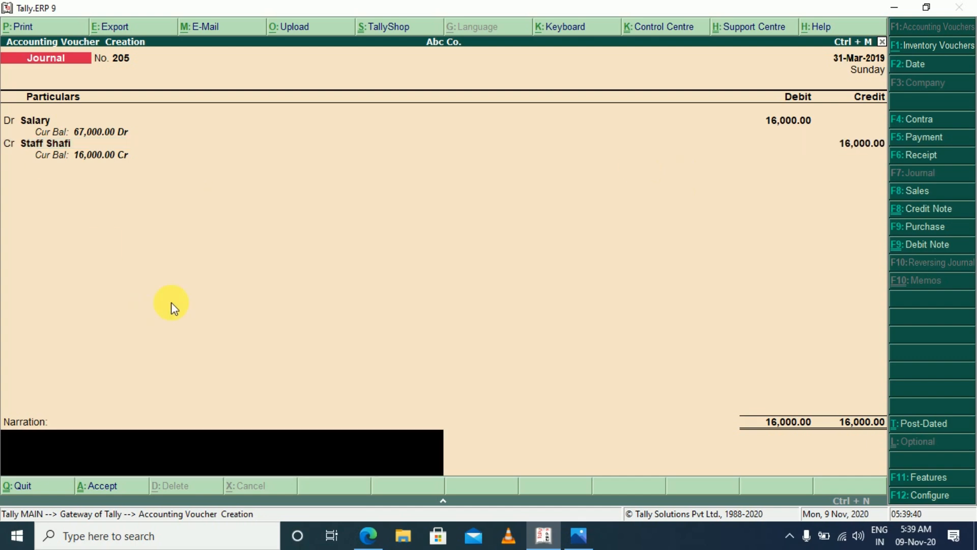
text(salar)
text(y due for the month of)
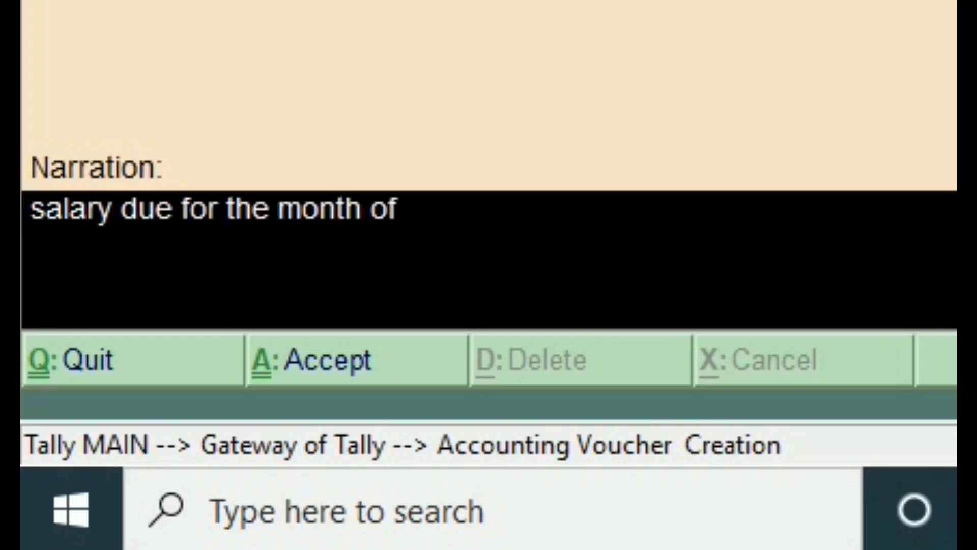
text( mar-201)
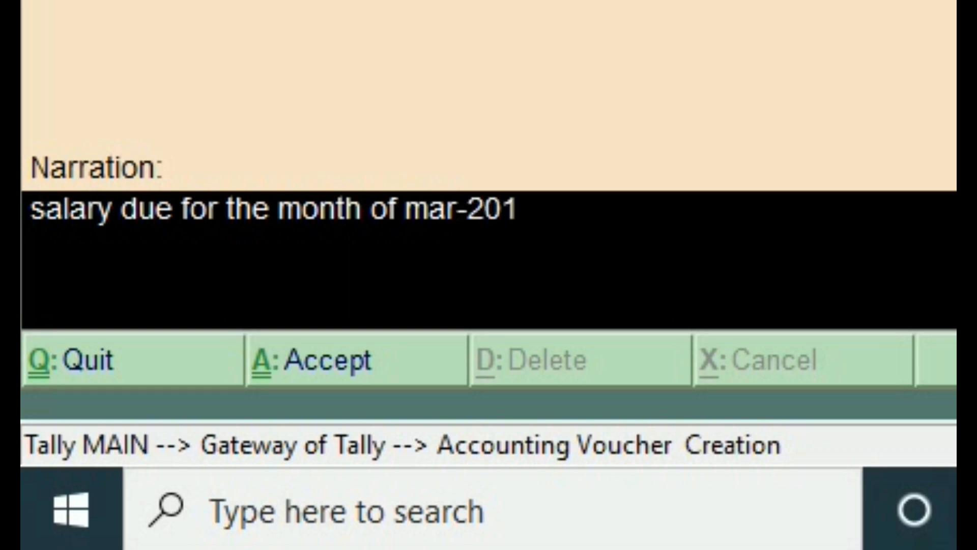
text(9)
key(Return)
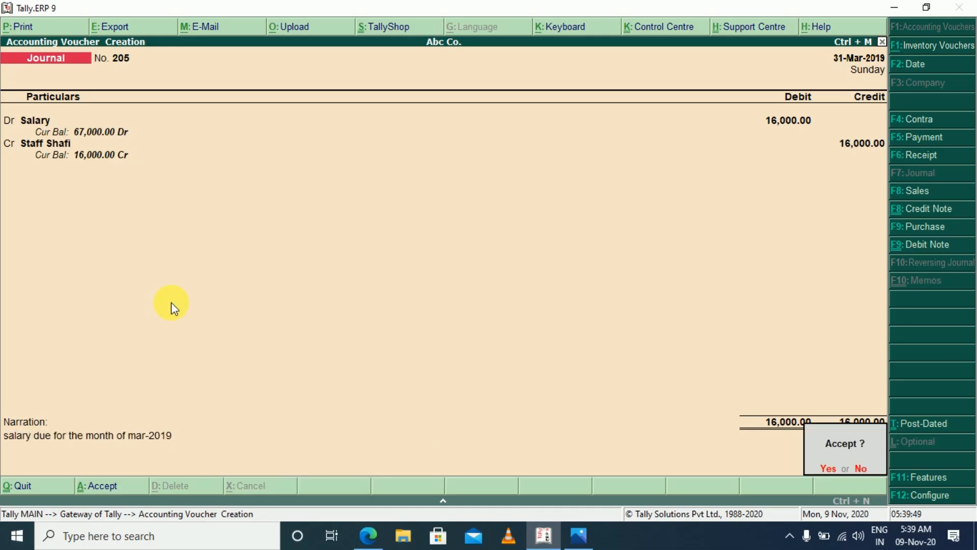
key(Return)
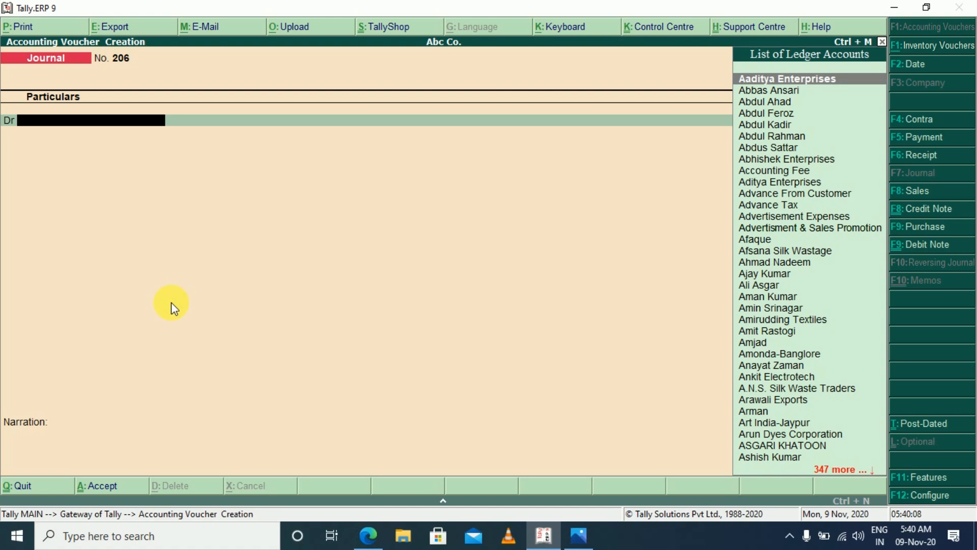
Debit the employee's staff ledger with 1,200.00 in the new journal voucher and go to its credit line
text(Sta)
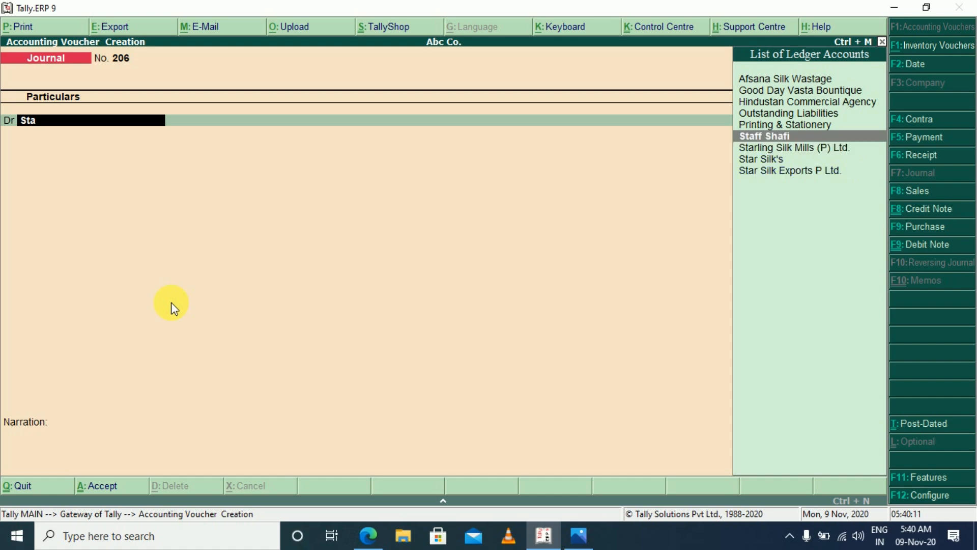
key(Return)
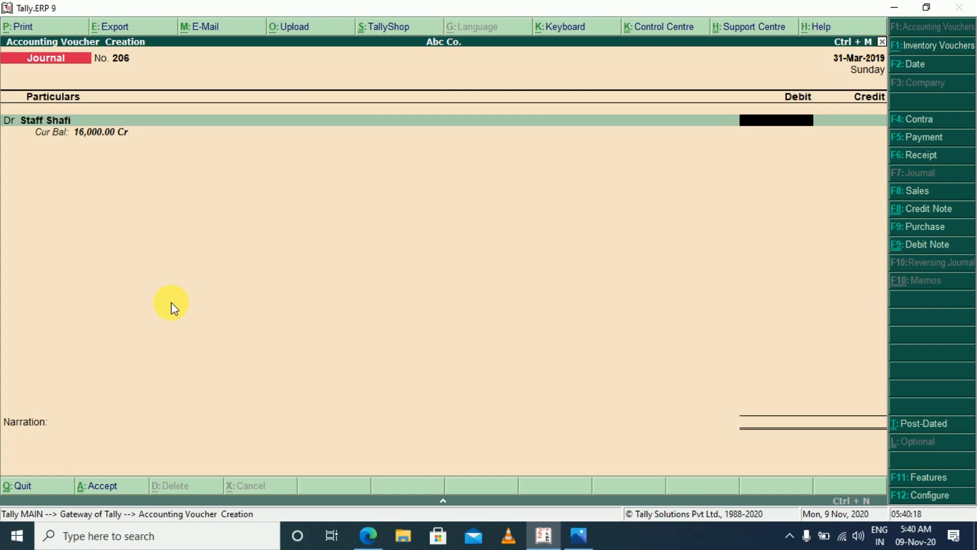
text(1200)
key(Return)
key(Return)
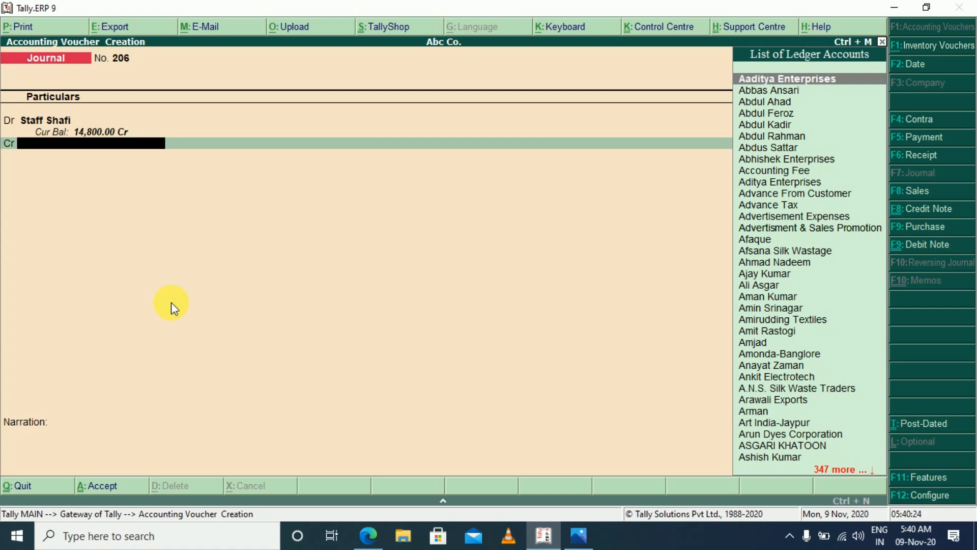
Create a ledger named PF under Duties & Taxes from the credit line and credit it with 500.00
key(alt+c)
text(P)
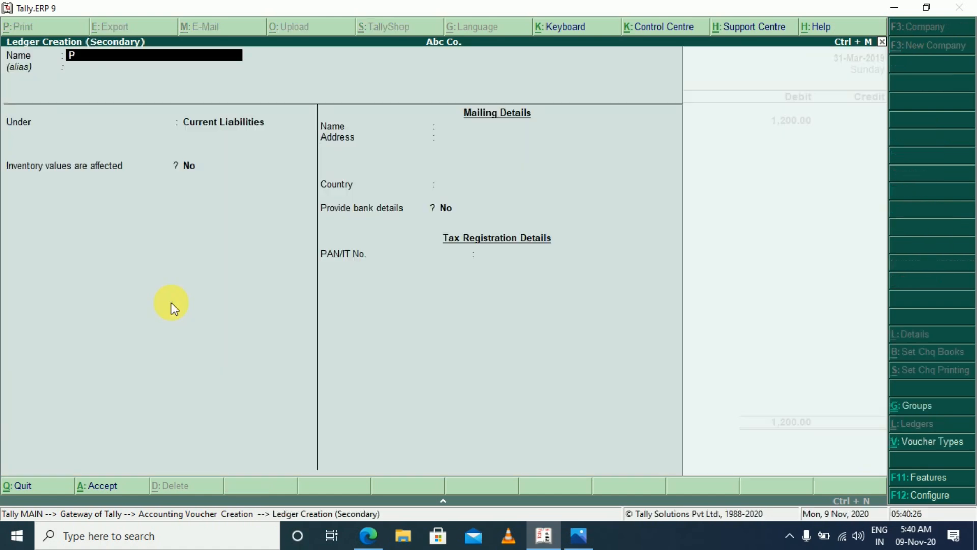
text(F)
key(Return)
text(Duti)
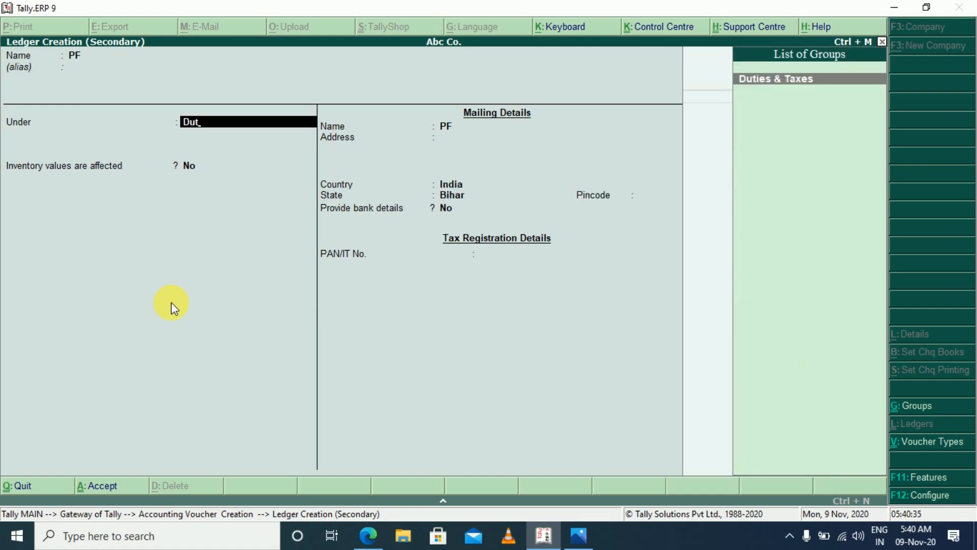
key(Return)
key(Return)
key(Return)
key(Return)
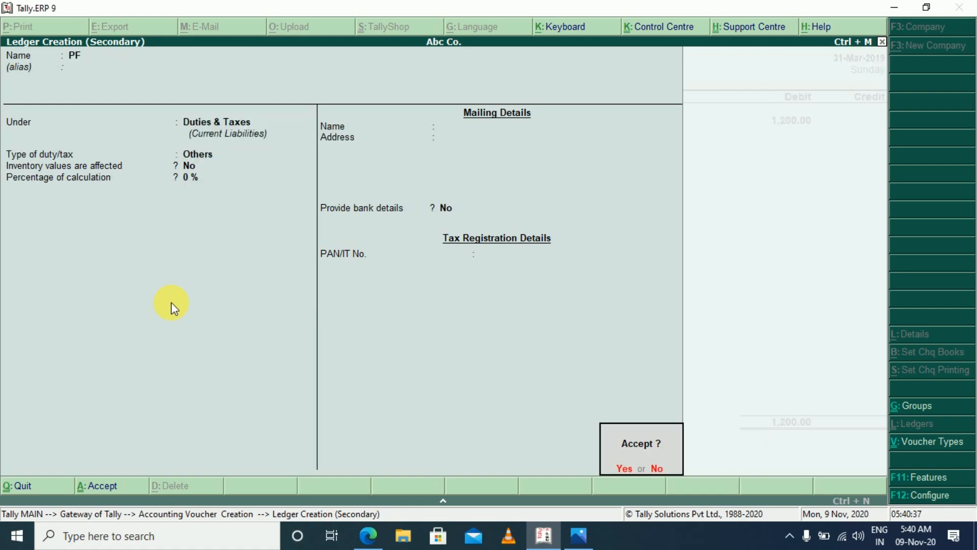
key(Return)
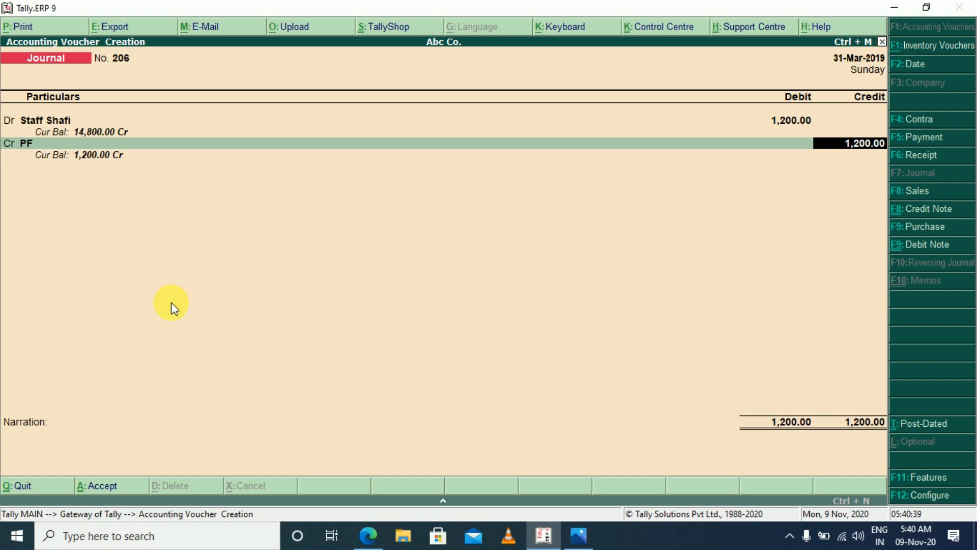
text(500)
key(Return)
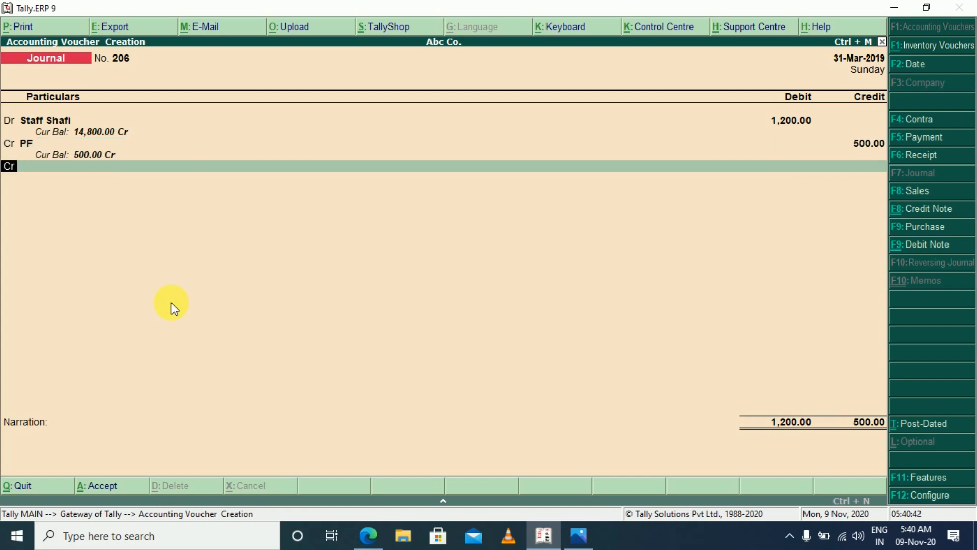
Create a ledger named Esi under Duties & Taxes for the second credit line and credit it with 300.00
key(alt+c)
text(Es)
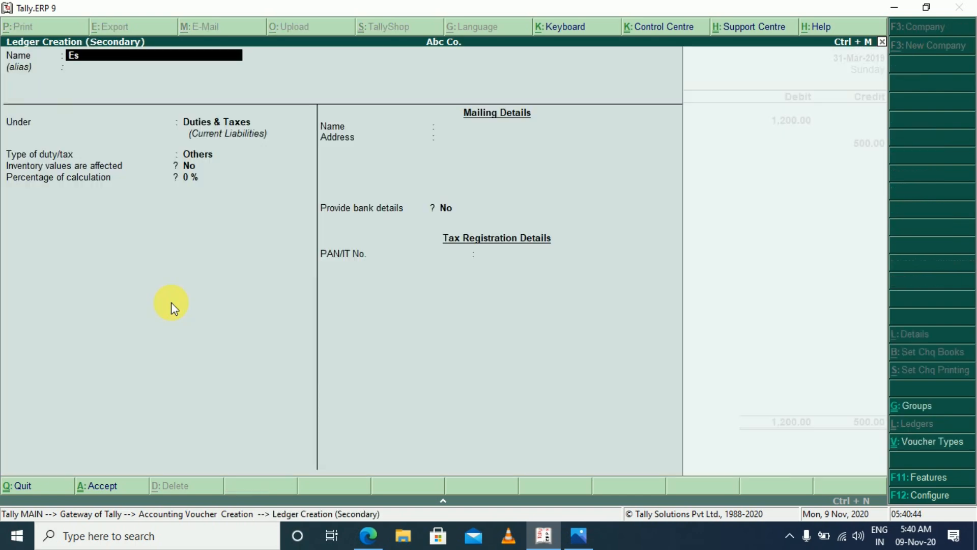
text(i)
key(Return)
key(Return)
key(Return)
key(Return)
key(Return)
key(Return)
key(Return)
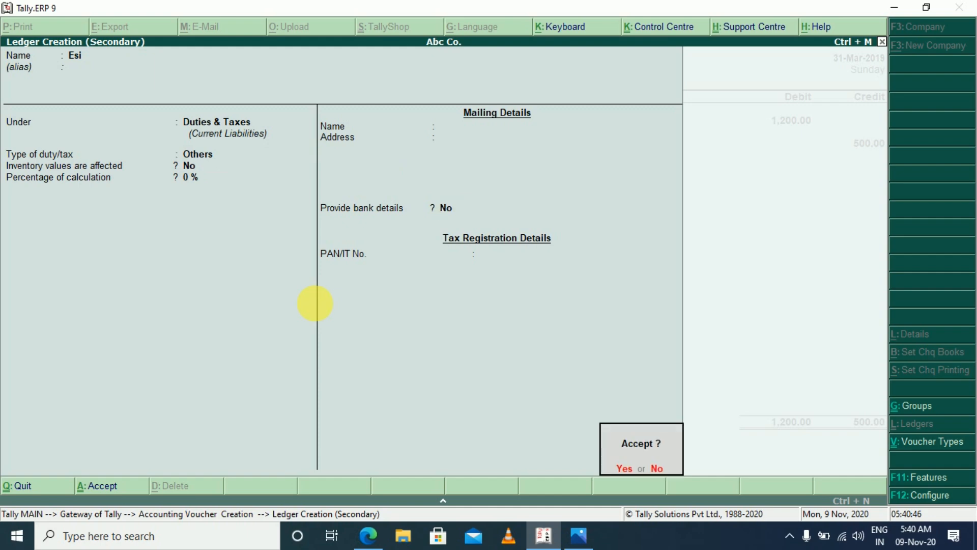
key(Return)
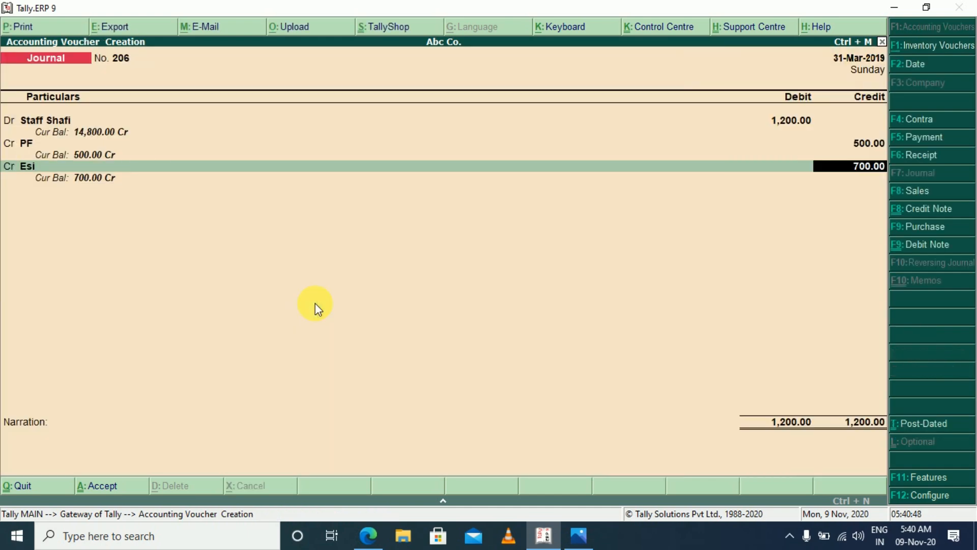
text(300)
key(Return)
Create a ledger named PT under Duties & Taxes for the voucher's third credit line
key(alt+c)
text(PT)
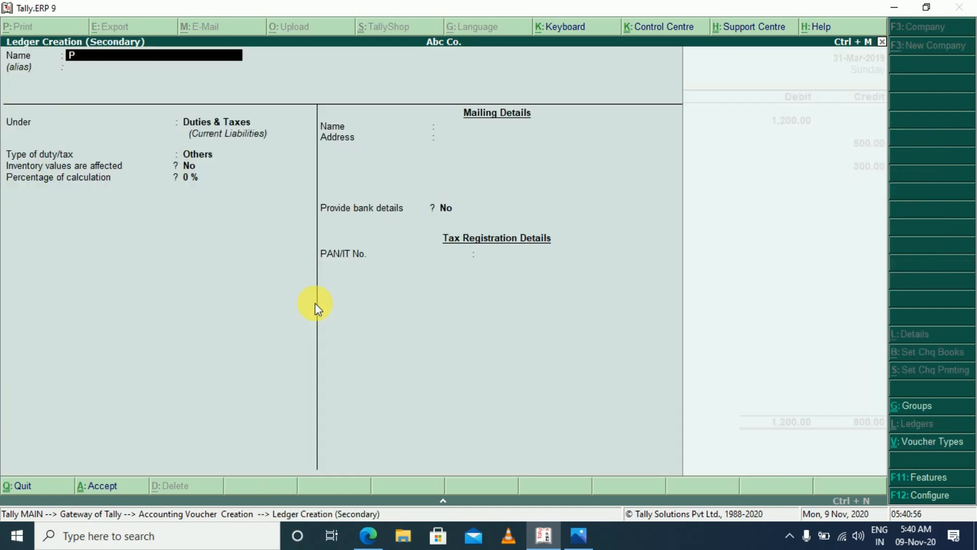
key(Return)
key(Return)
key(Return)
key(Return)
key(Return)
key(Return)
key(Return)
key(Return)
key(Return)
key(Return)
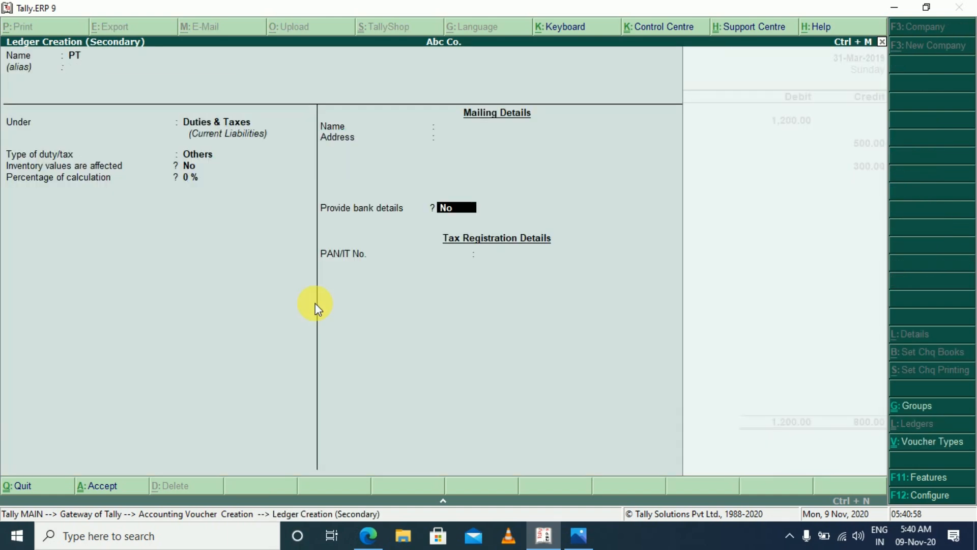
key(Return)
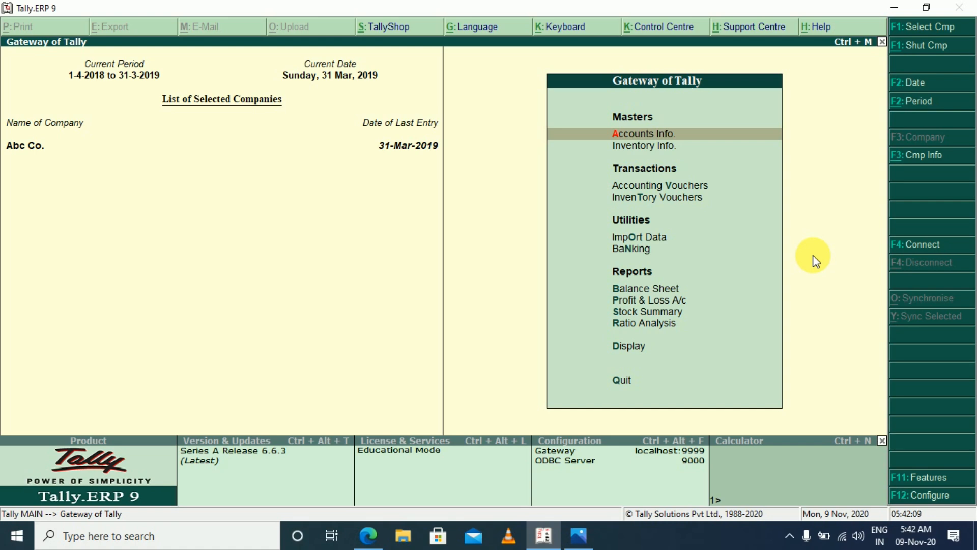
Open the Balance Sheet in detailed view and examine the entries under Capital Account and Current Liabilities
key(b)
key(alt+F1)
key(Down)
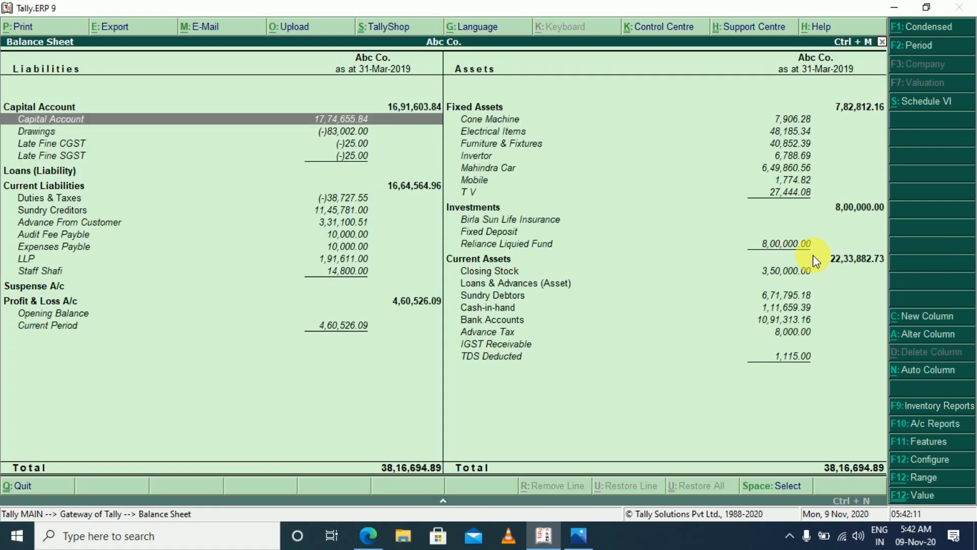
key(Down)
key(Down)
key(Down)
key(Down)
key(Down)
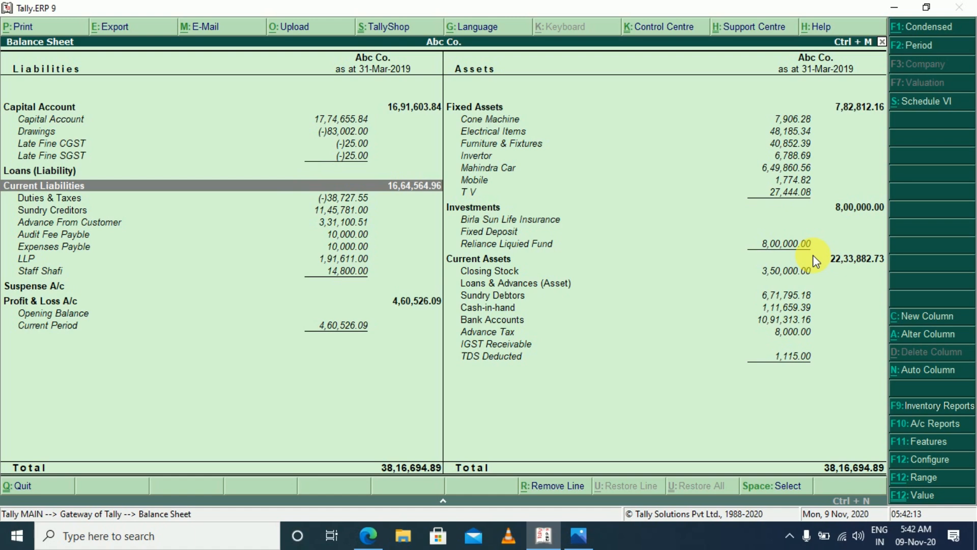
key(Down)
key(Down)
key(Down)
key(Down)
key(Down)
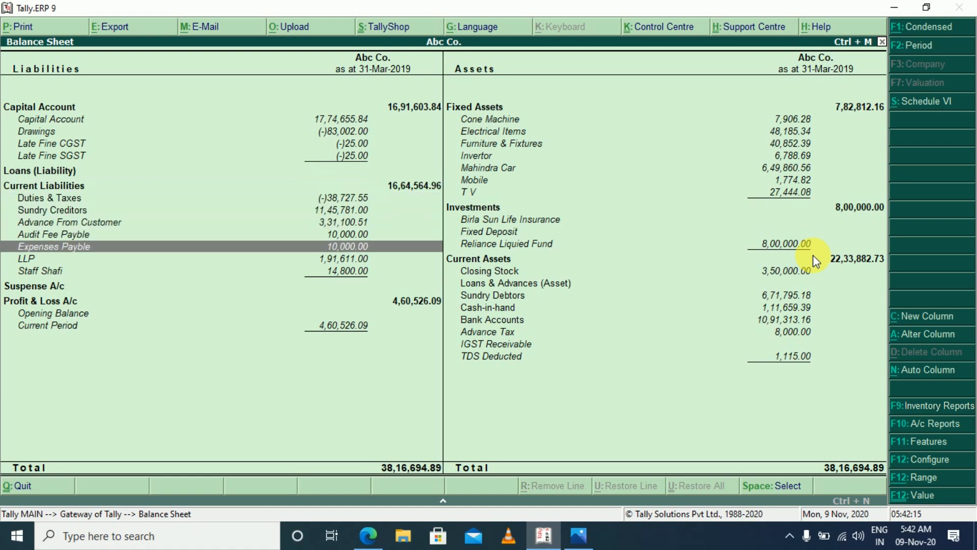
Open the Current Liabilities group summary from the Balance Sheet, examine its payable and staff ledgers, and leave the report
key(Up)
key(Up)
key(Up)
key(Up)
key(Up)
key(Return)
key(Down)
key(Down)
key(Down)
key(Down)
key(Down)
key(Down)
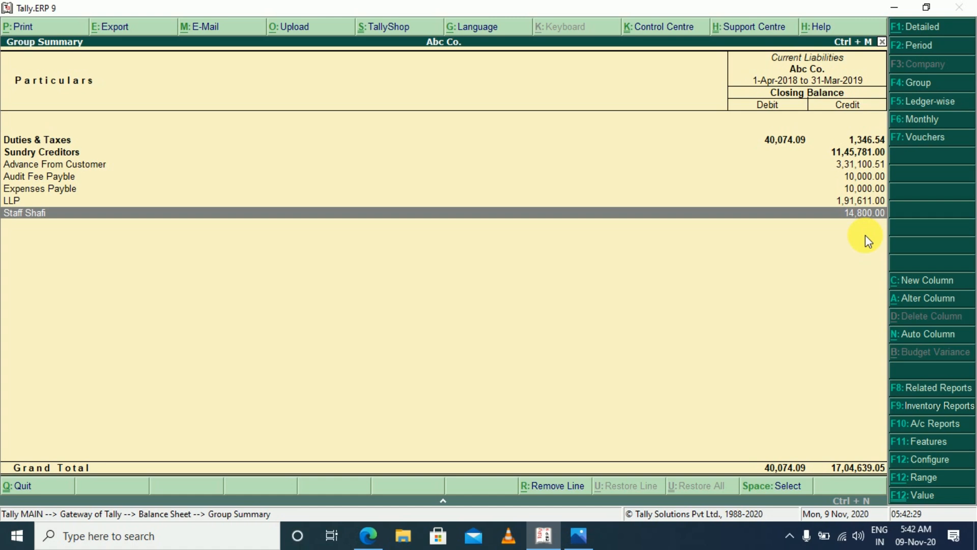
key(Escape)
key(Escape)
key(Escape)
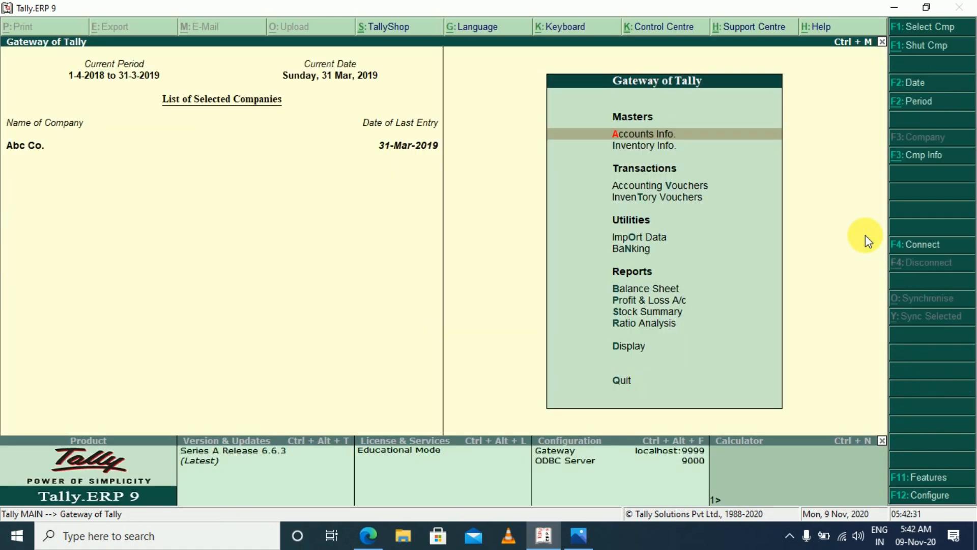
Start a new journal voucher at its first debit line, declining to quit the program
key(Escape)
key(Escape)
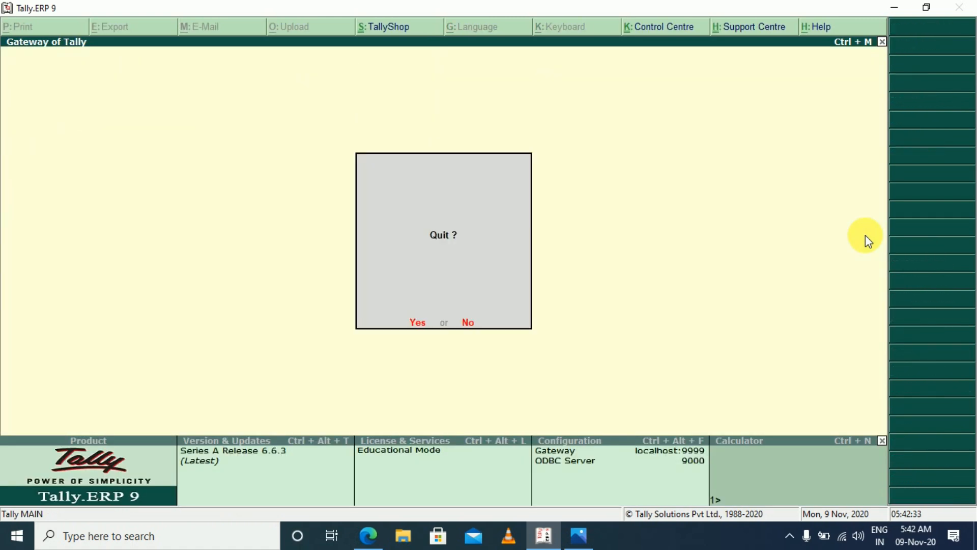
key(Escape)
key(v)
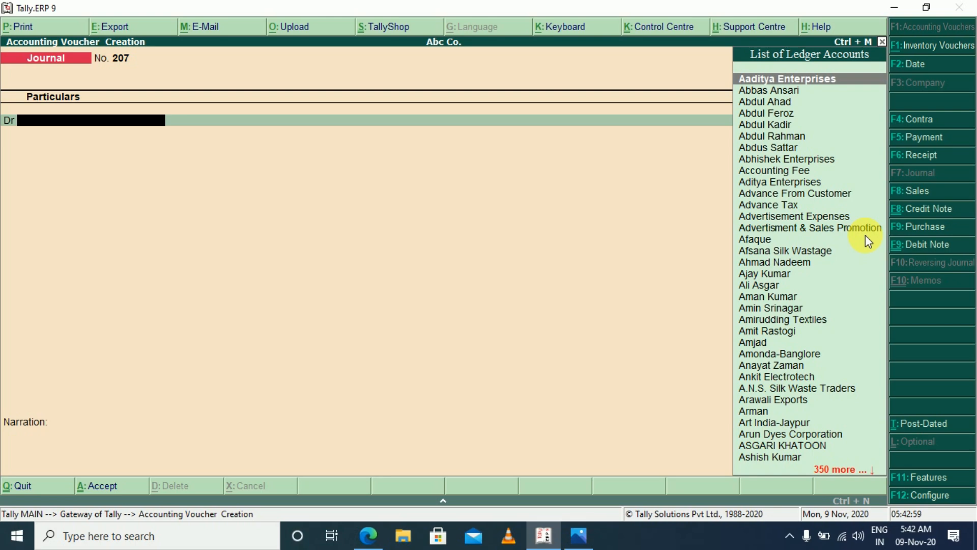
Debit the PF ledger 500 on the first line of the journal voucher
text(Pf)
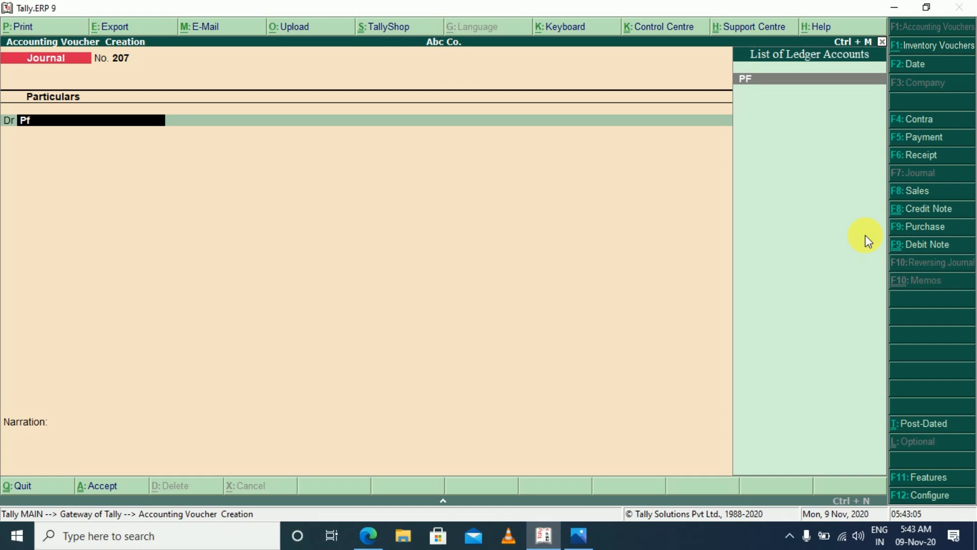
key(Return)
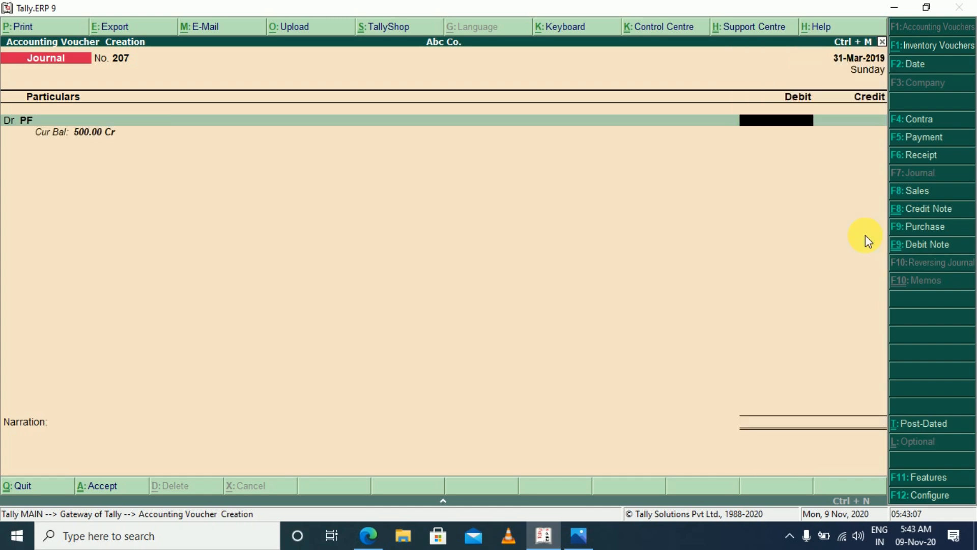
text(500)
key(Return)
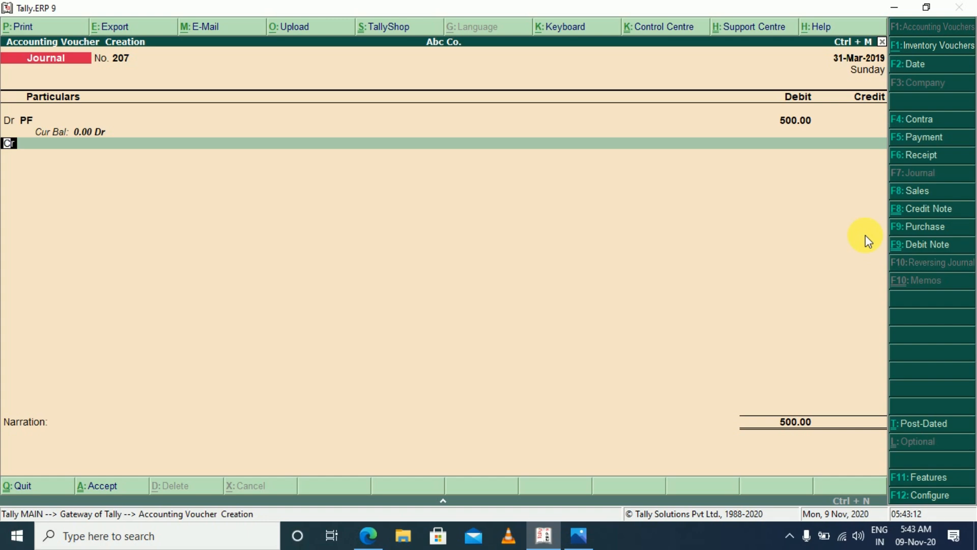
Create a ledger named Com. PF under Indirect Expenses for the second debit line and debit it 500
text(d)
key(Return)
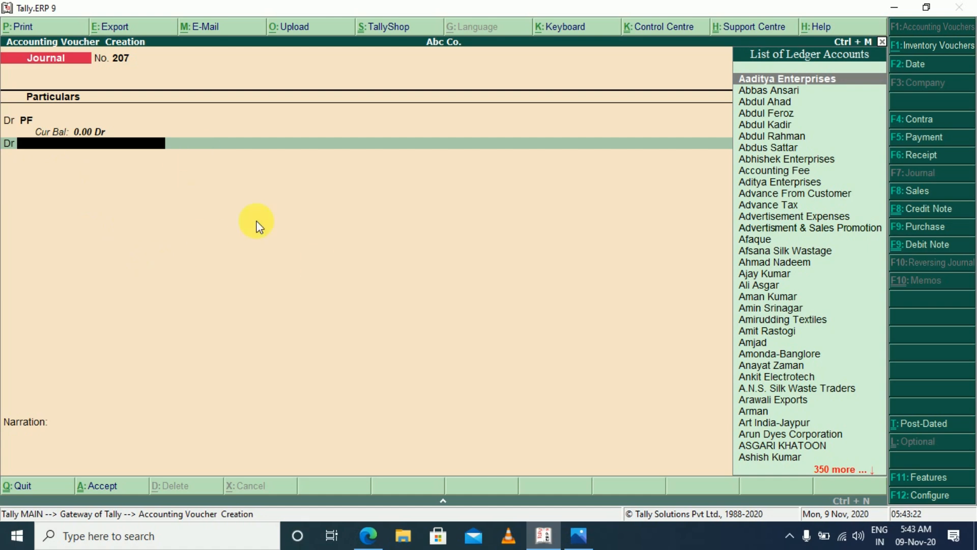
key(alt+c)
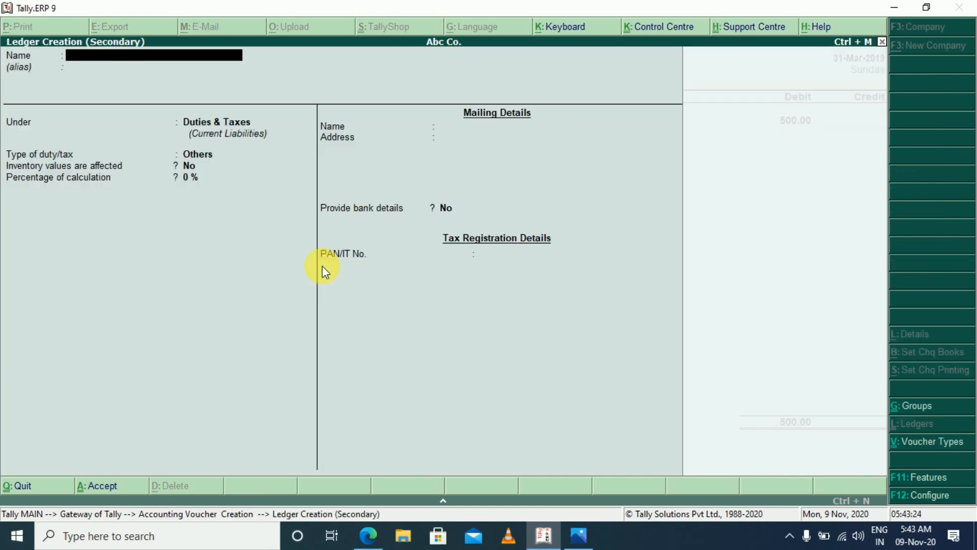
text(Com. PF)
key(Return)
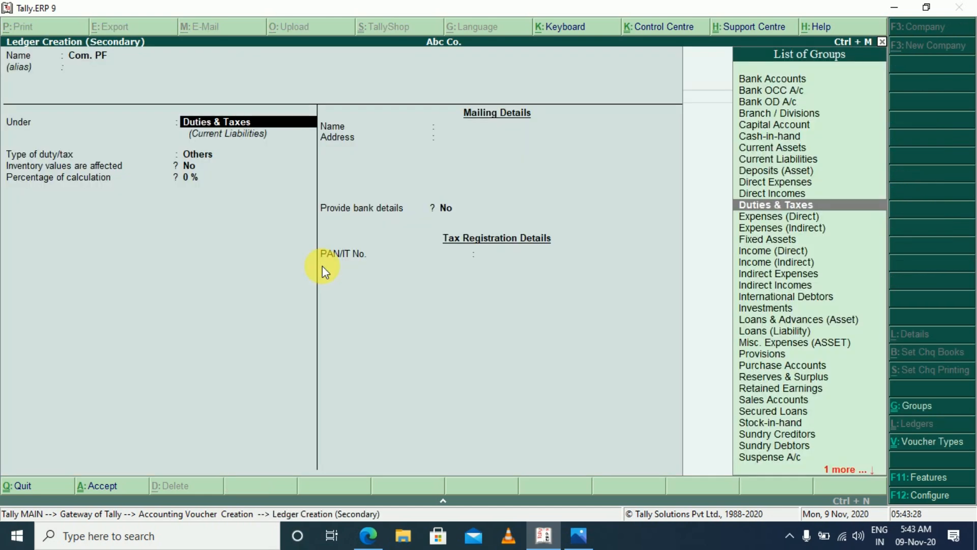
text(Ind)
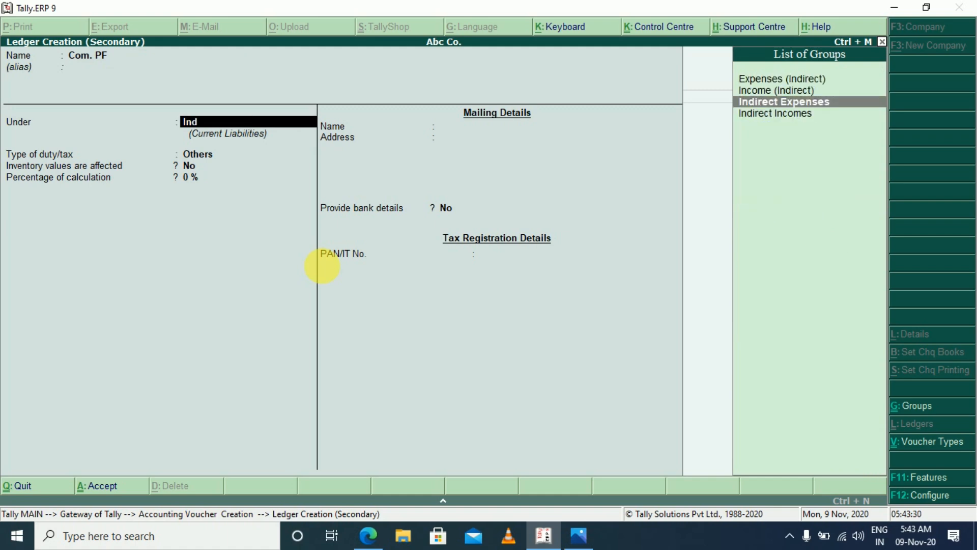
key(Return)
key(Return)
key(Return)
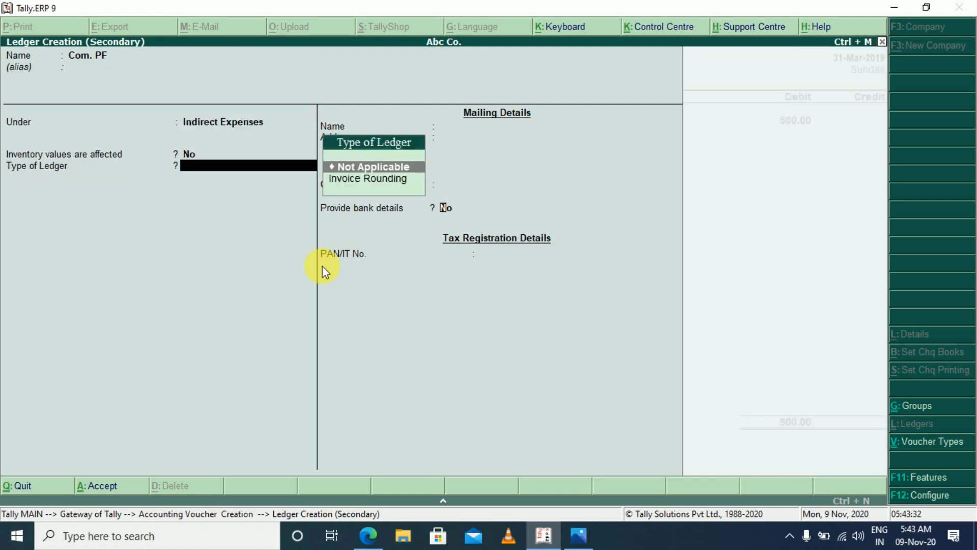
key(ctrl+a)
key(Return)
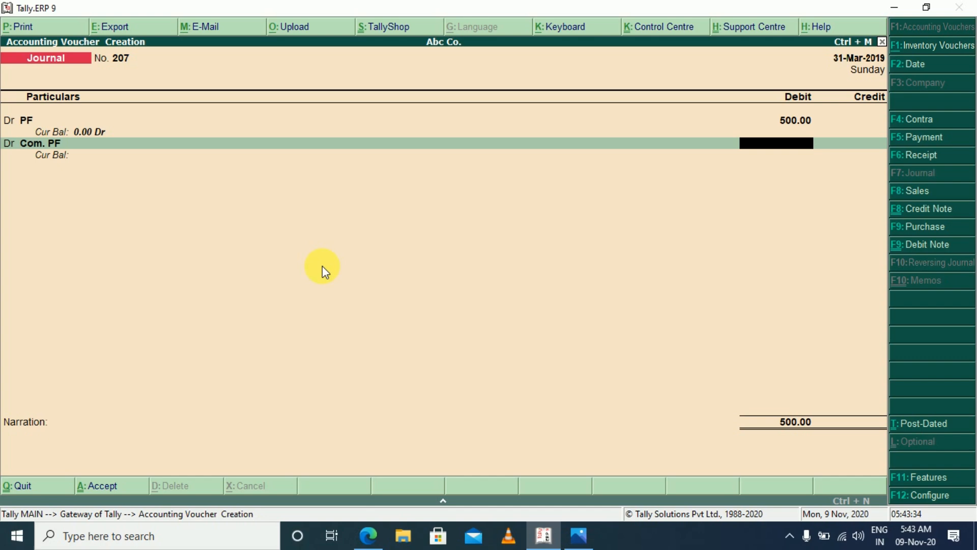
text(500)
Create a ledger named Admin Ch. under Indirect Expenses for the third debit line and debit it 150
key(Return)
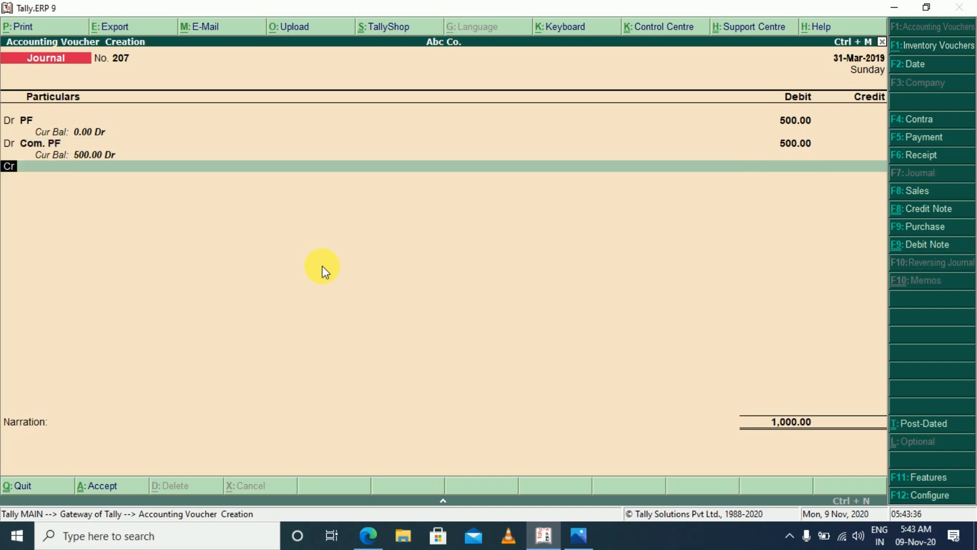
text(d)
key(Return)
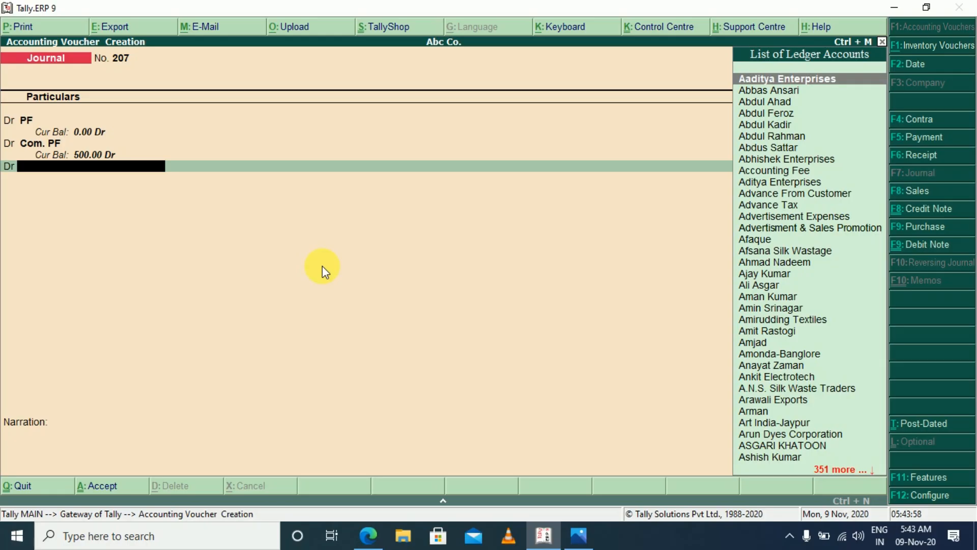
key(alt+c)
text(Admi)
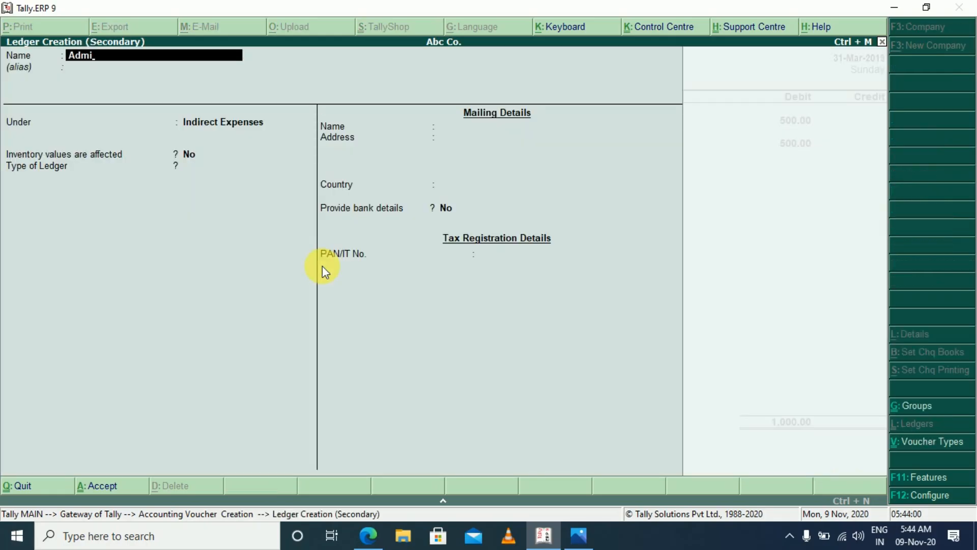
text(n Ch.)
key(Return)
key(Return)
key(Return)
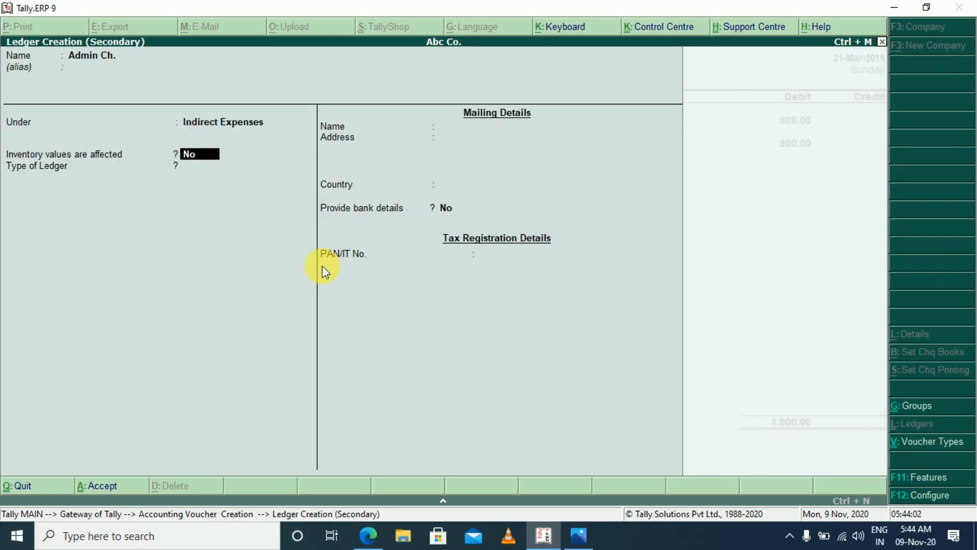
key(ctrl+a)
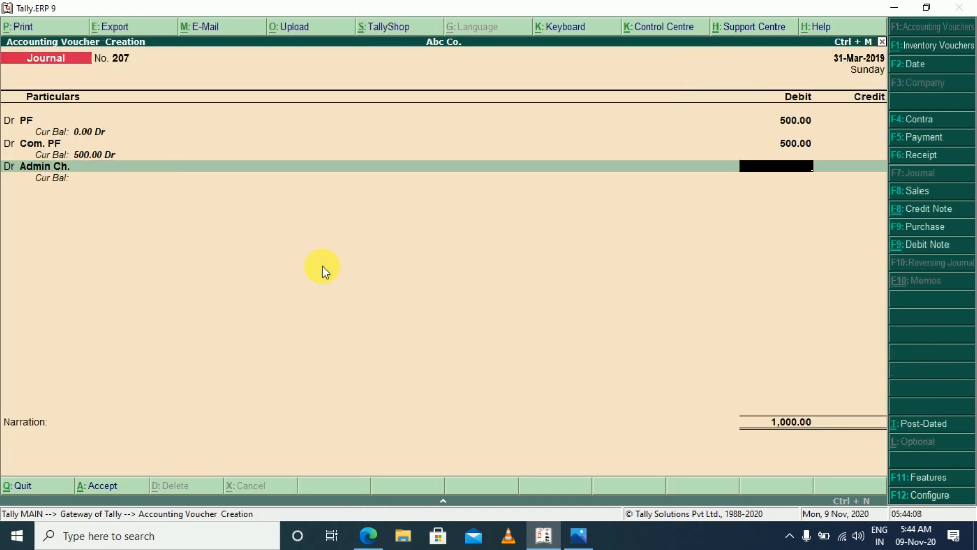
text(150)
key(Return)
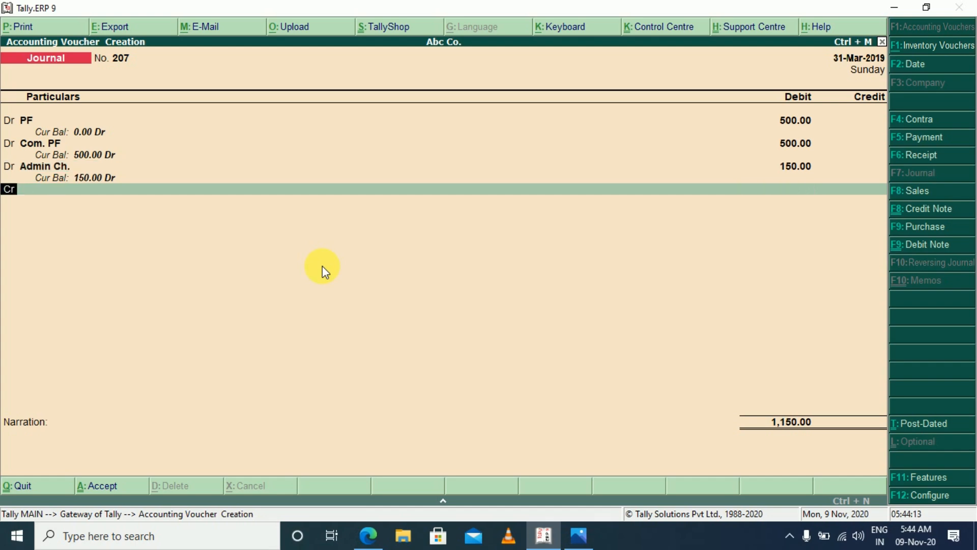
Create a ledger named PF Payable under Current Liabilities for the credit line and credit it 1,150
key(Return)
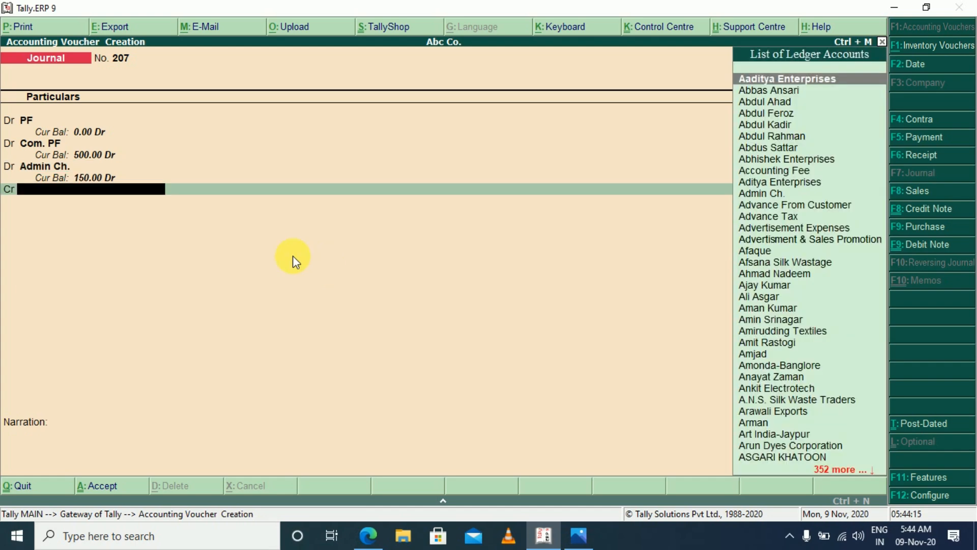
key(alt+c)
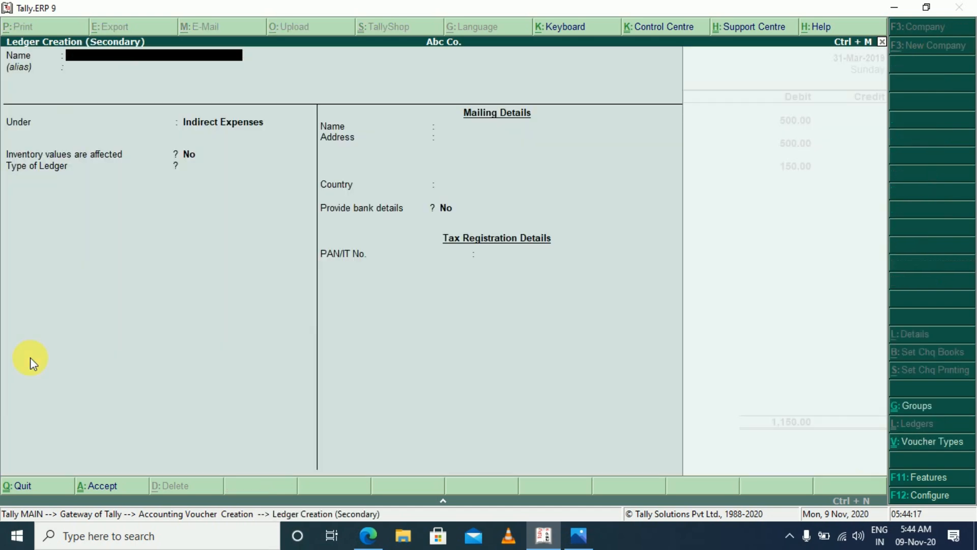
text(PF Payable)
key(Return)
key(Return)
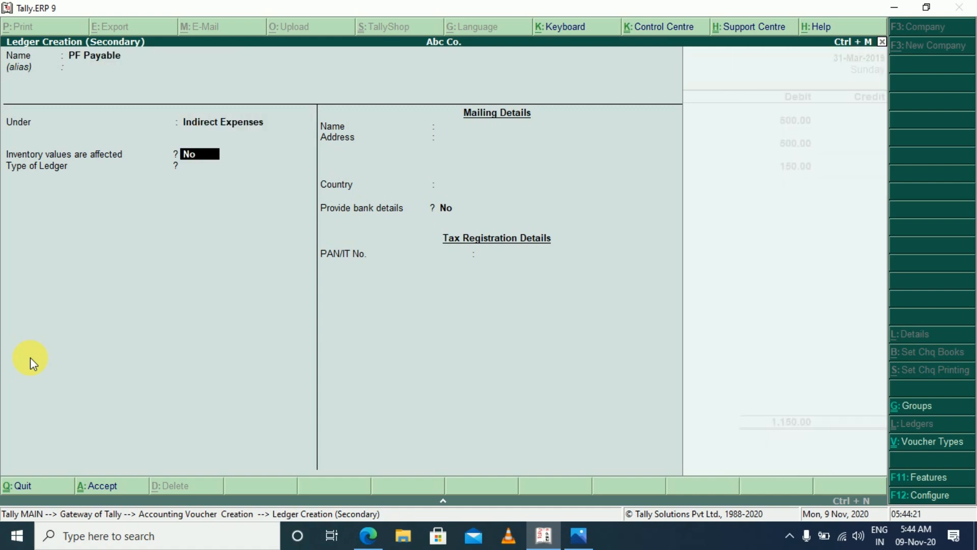
key(BackSpace)
text(Cur)
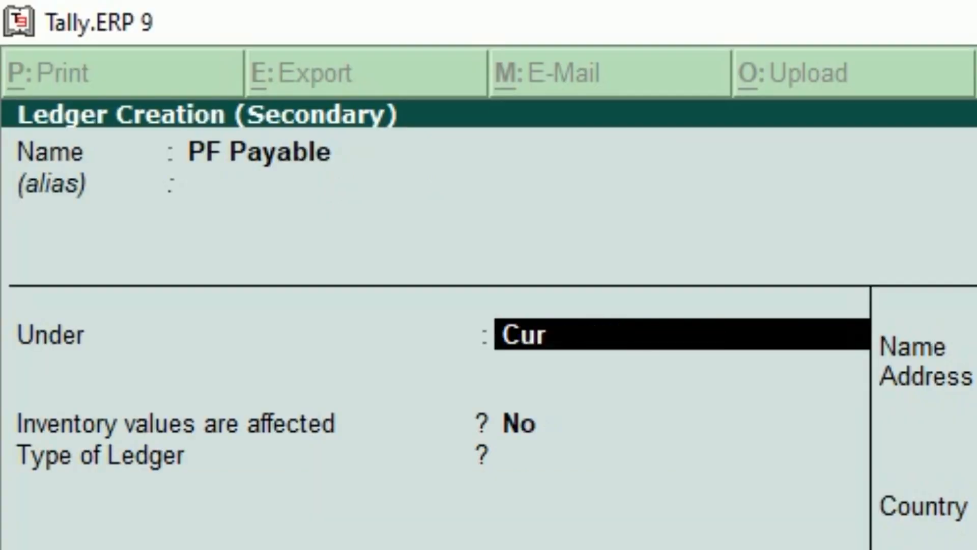
key(Return)
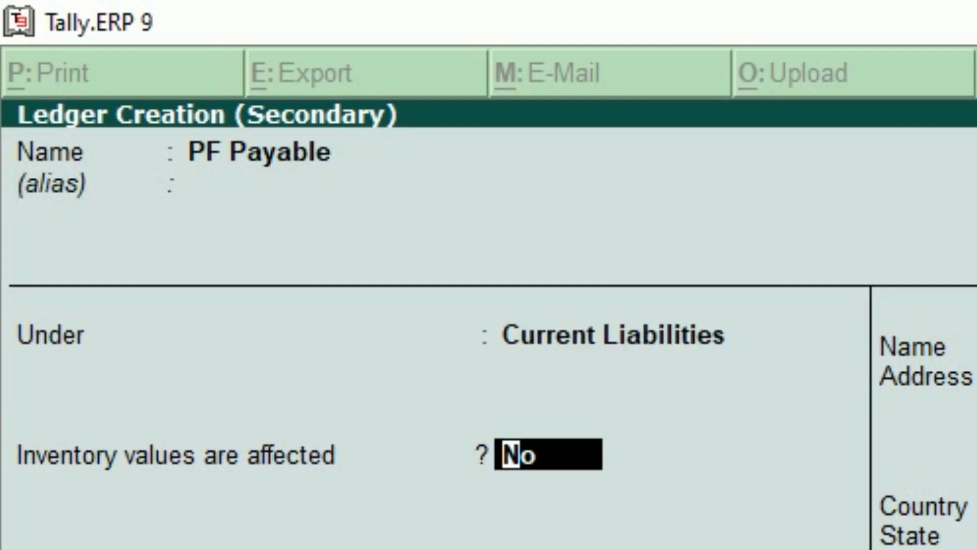
key(ctrl+a)
key(Return)
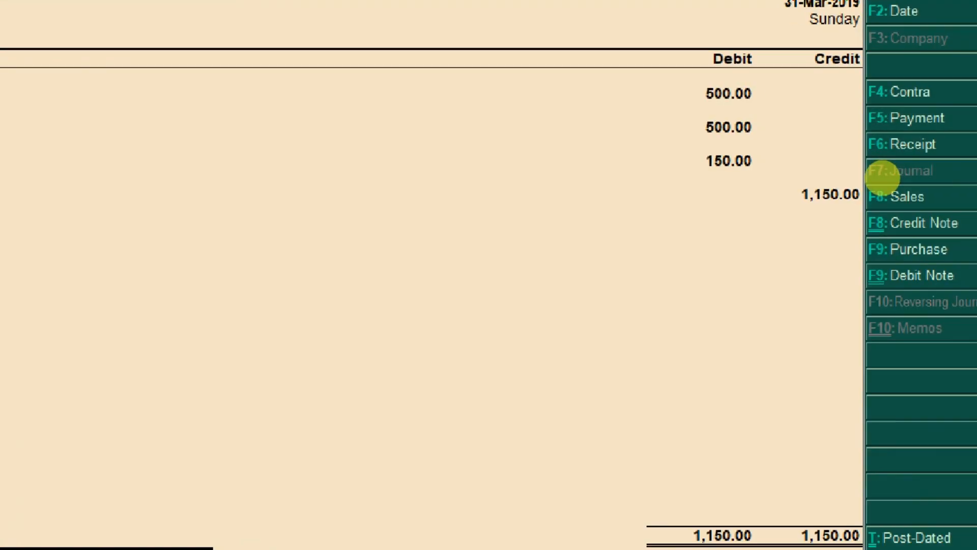
click(844, 186)
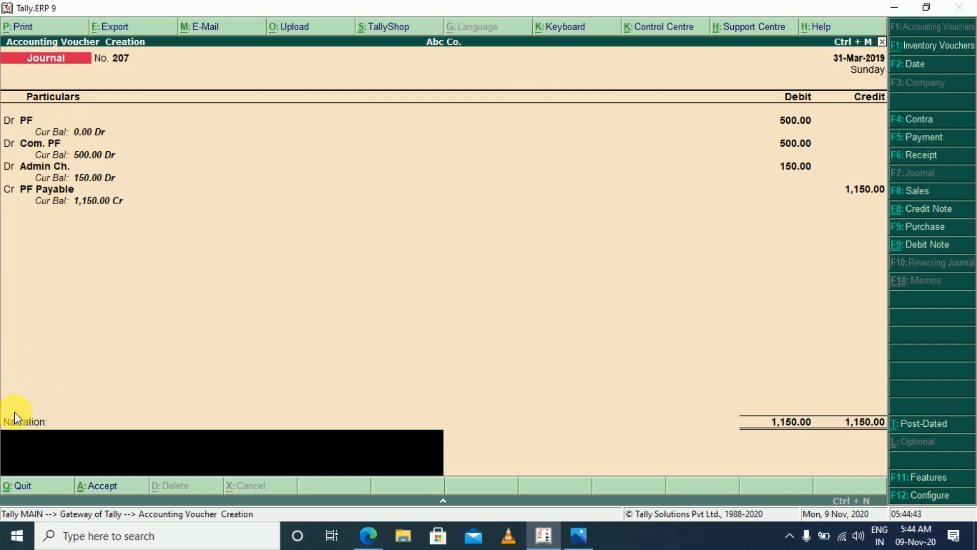
Enter the narration "PF for the month of Mar-2019" and save the journal voucher
text(PF for the mo)
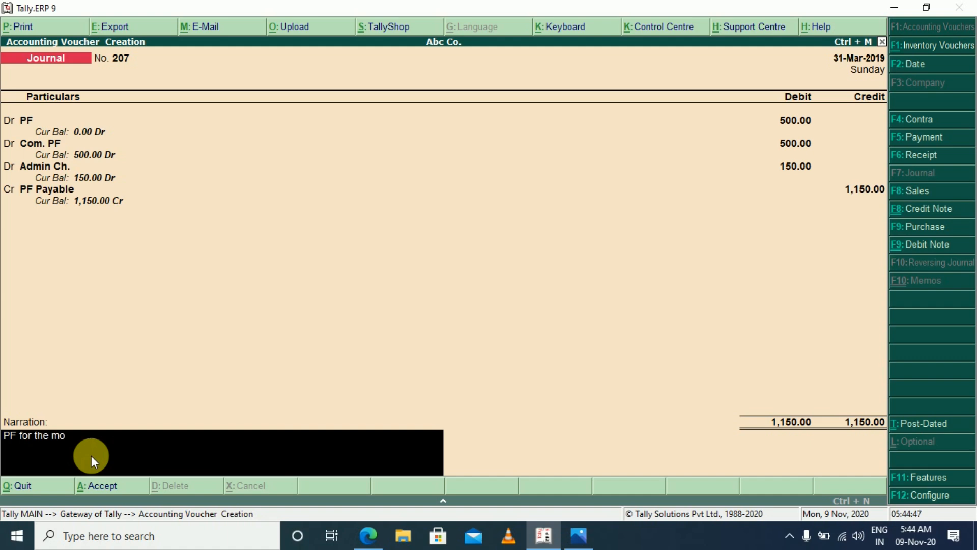
text(nth of Mar-2019)
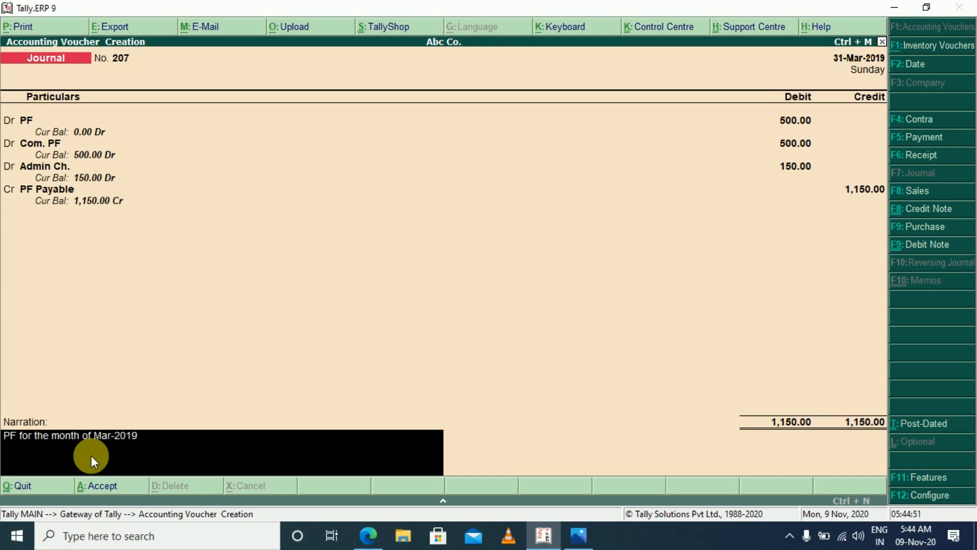
key(Return)
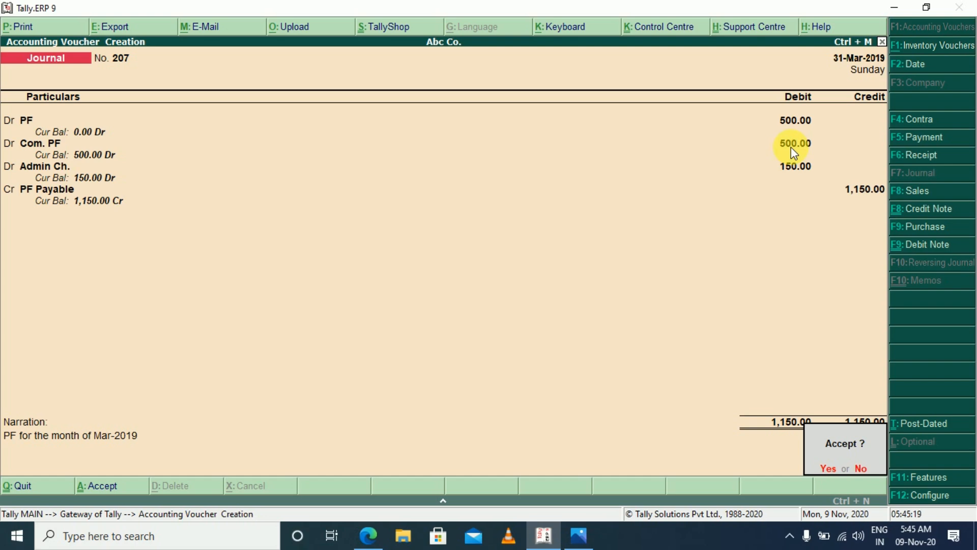
click(53, 191)
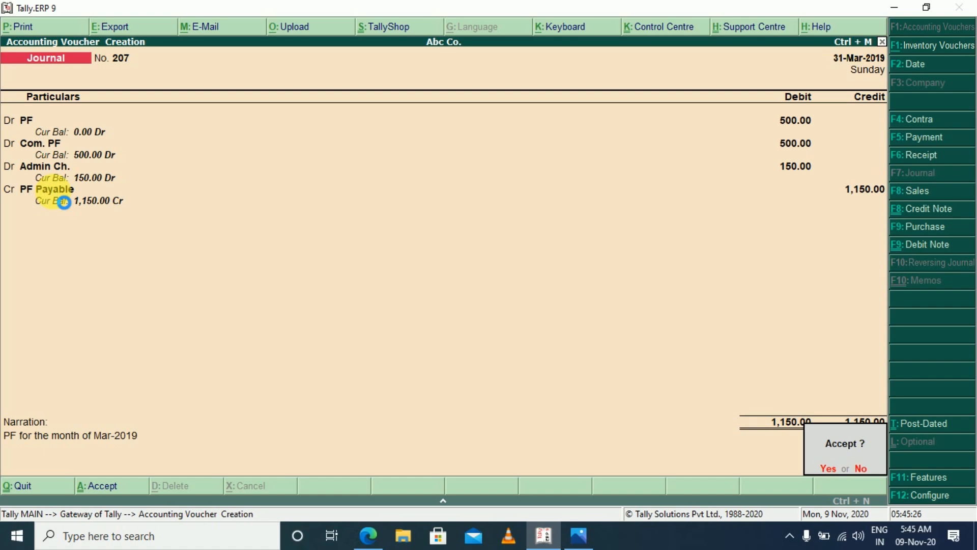
key(Return)
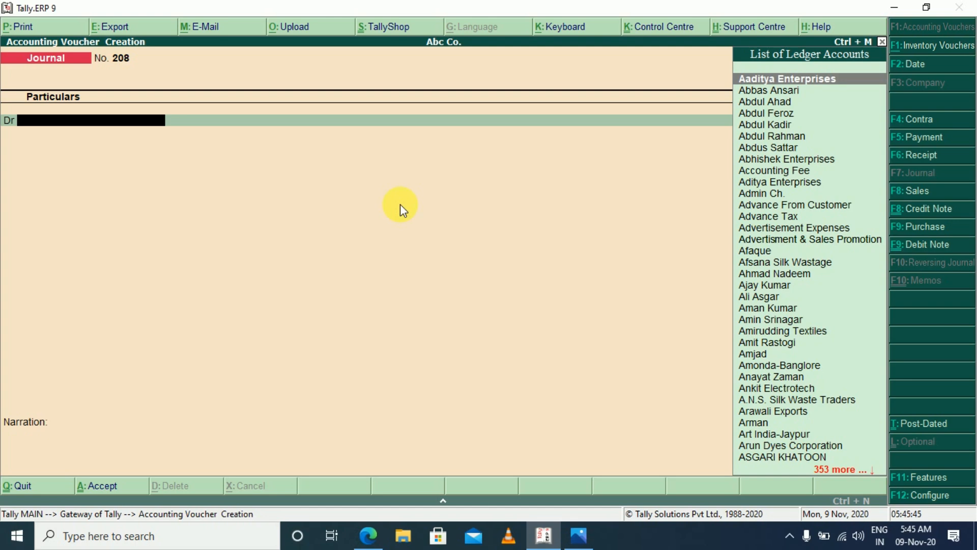
Leave voucher entry for the Gateway of Tally and reopen a new journal voucher
key(Escape)
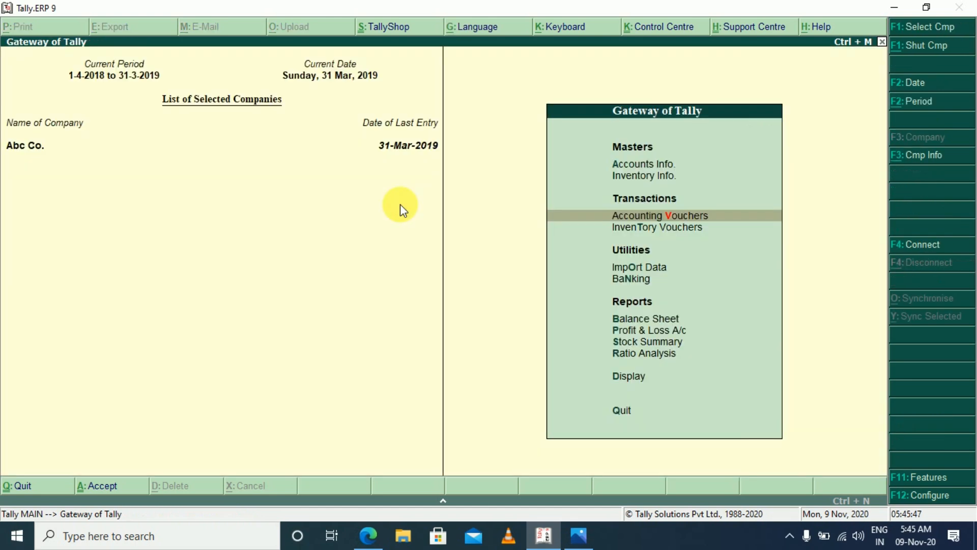
key(Escape)
key(Escape)
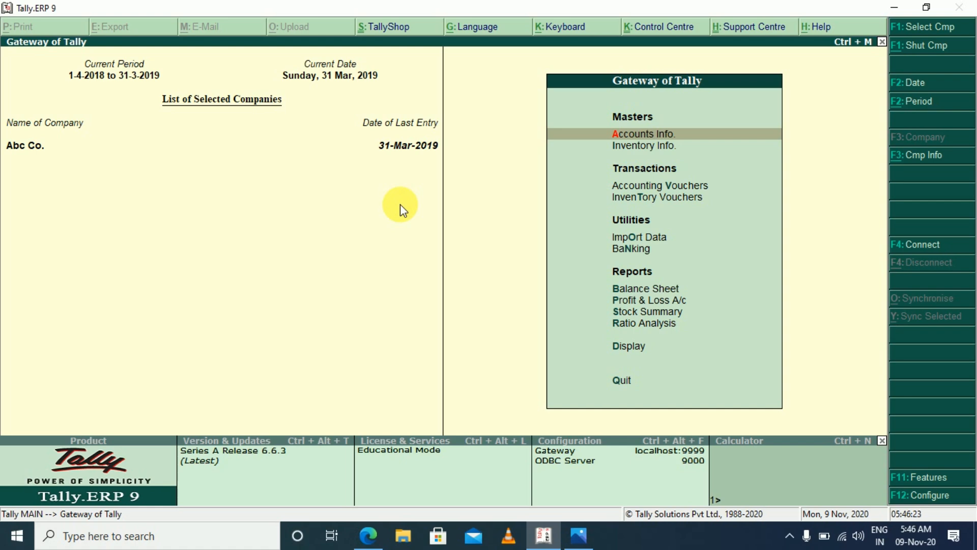
key(v)
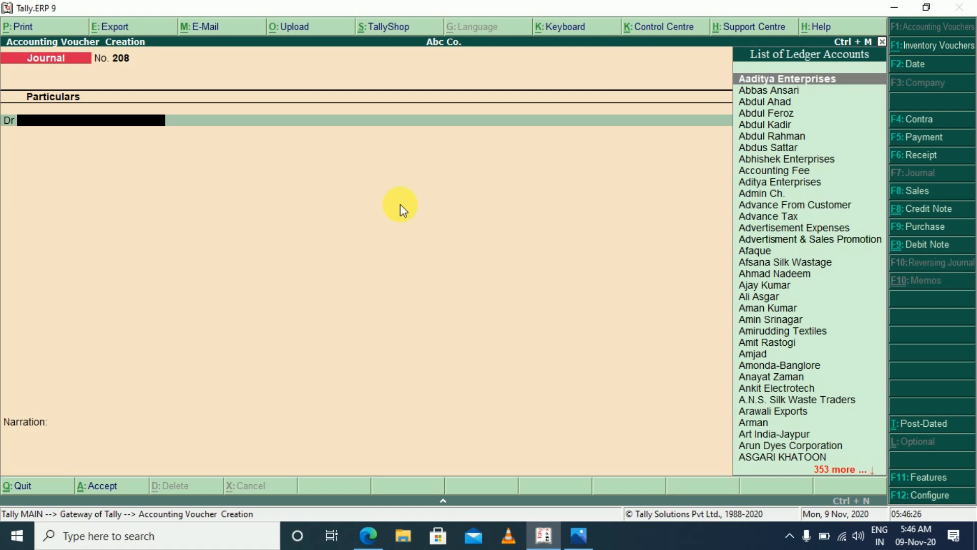
Debit Audit Fee 15,000 and credit Audit Fee Payble 15,000 in the new journal voucher
text(Aud)
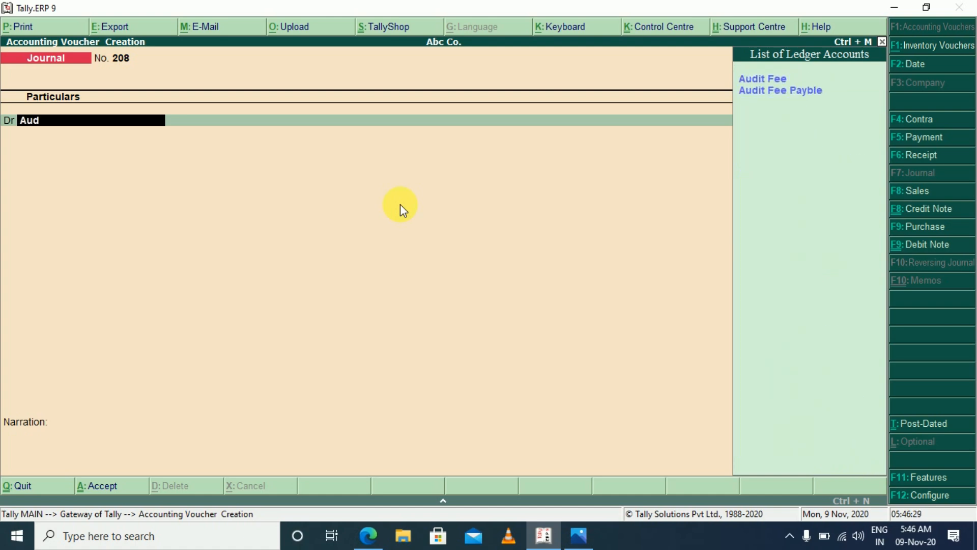
key(Return)
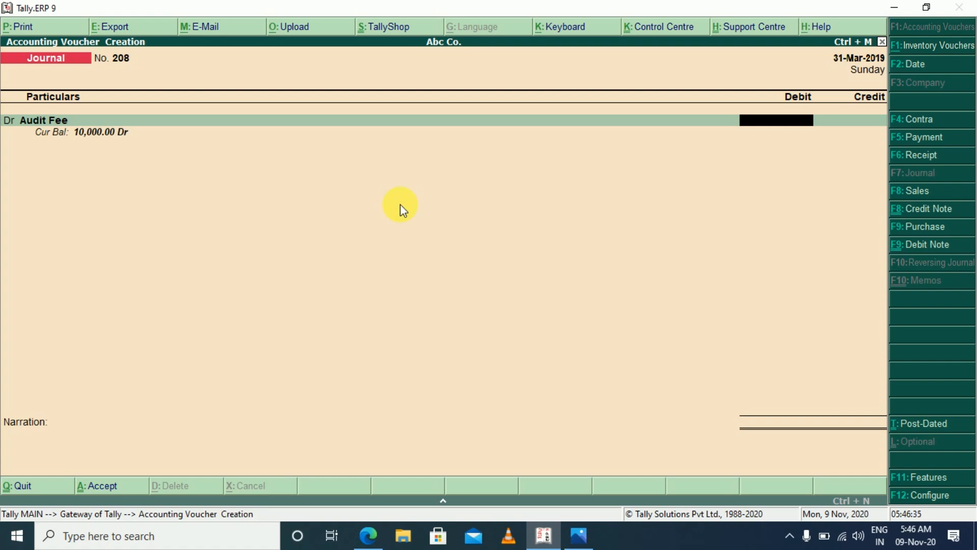
text(15000)
key(Return)
key(Return)
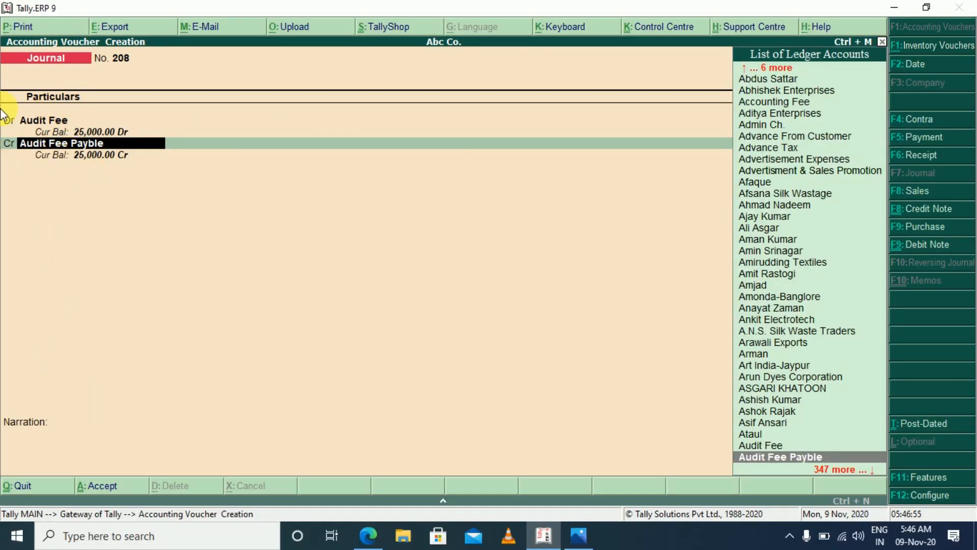
key(Return)
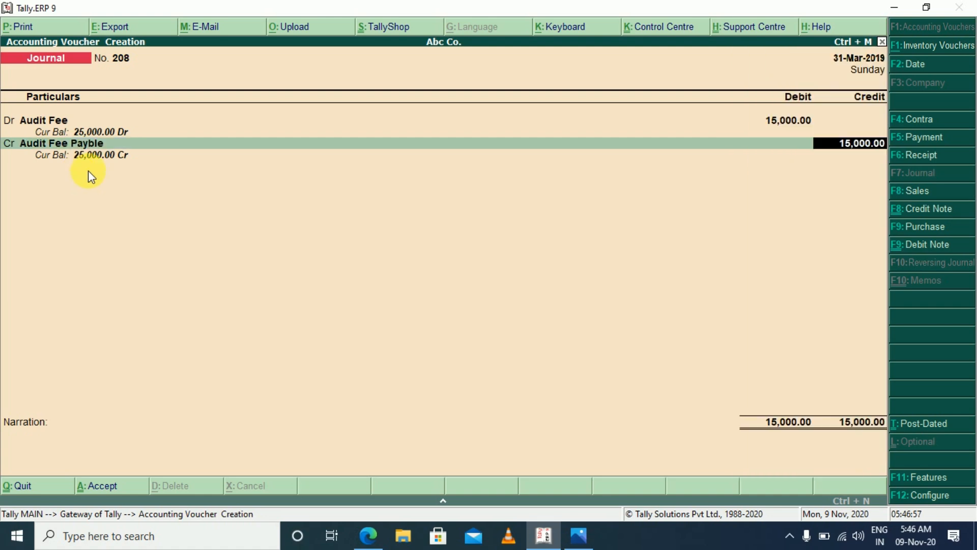
key(Return)
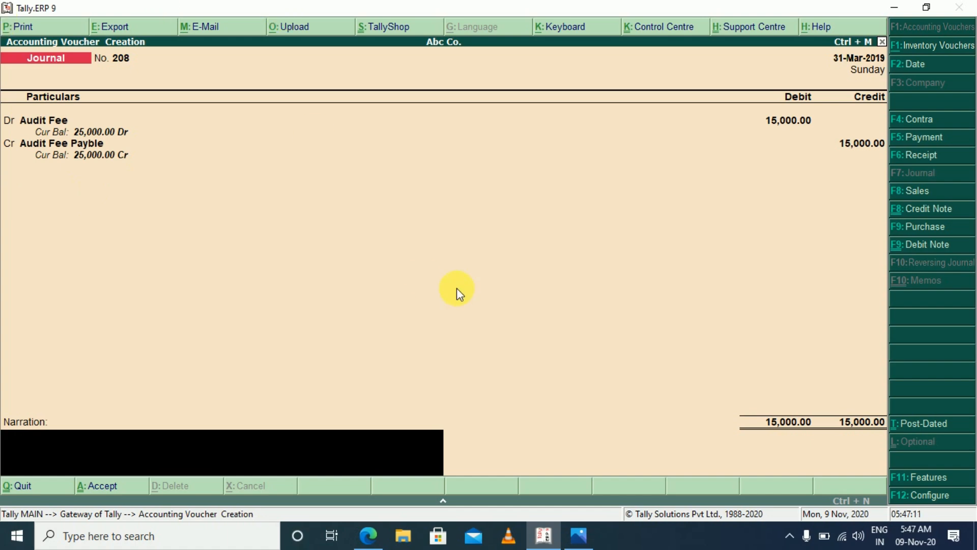
Save the Audit Fee journal voucher without a narration and leave voucher entry for the Gateway of Tally
key(Return)
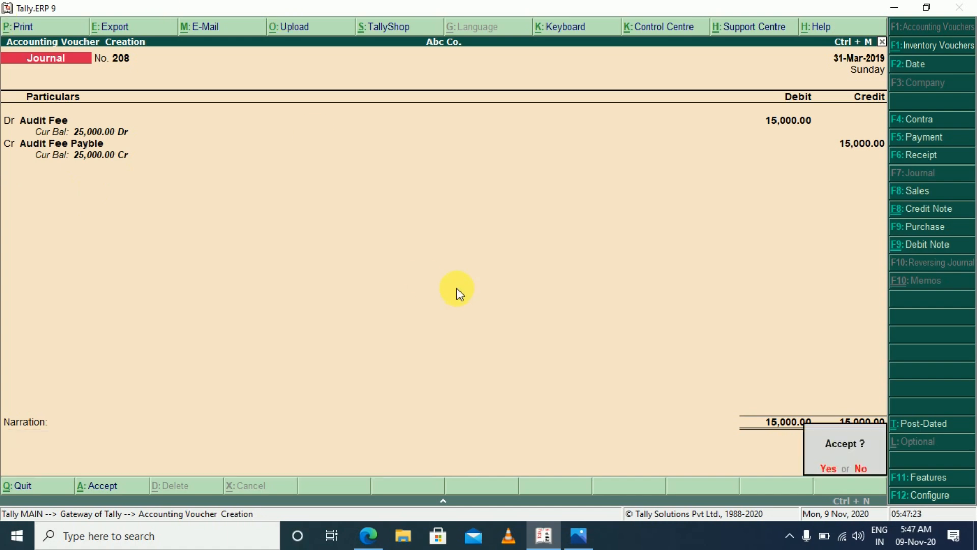
key(Return)
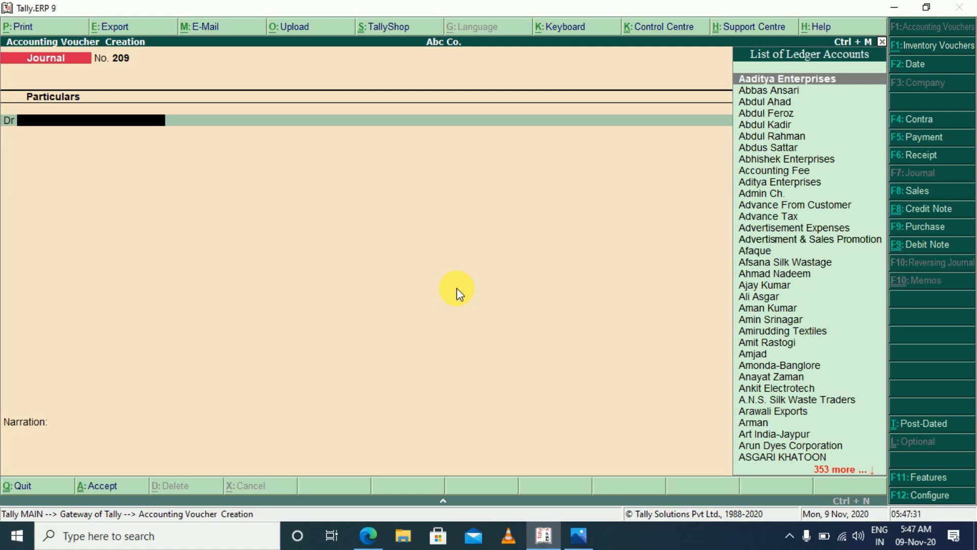
key(Escape)
key(y)
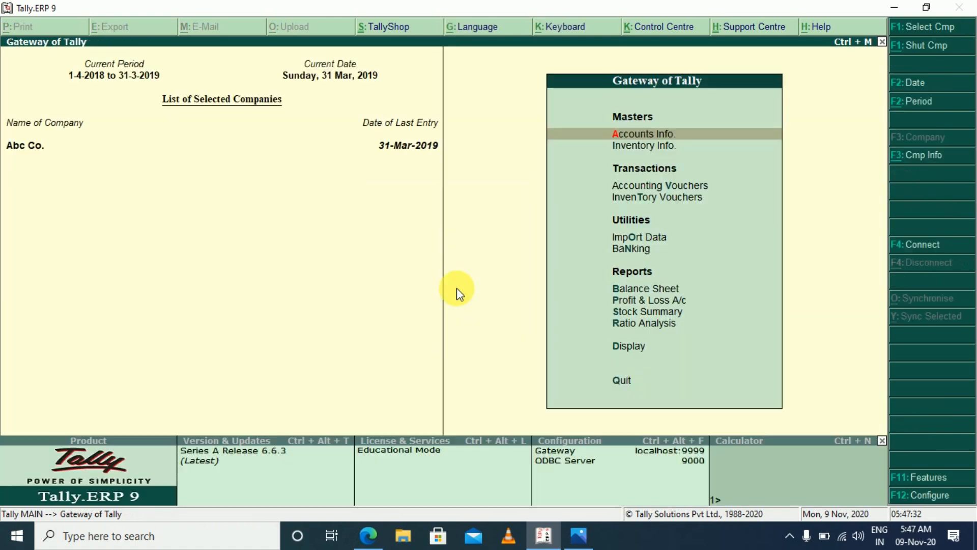
Review the audit fee among the indirect expenses in the Profit & Loss A/c and return to the Gateway of Tally
key(Escape)
key(n)
key(p)
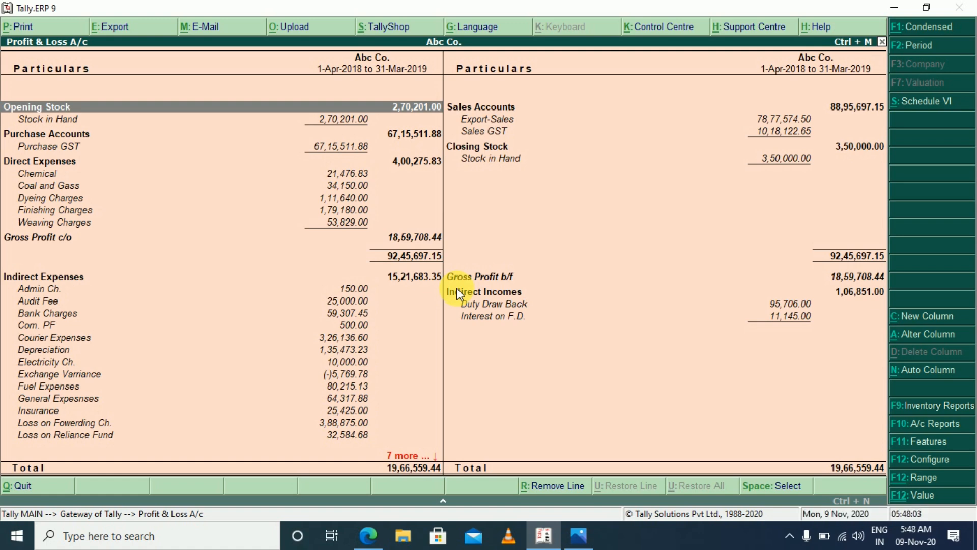
key(Escape)
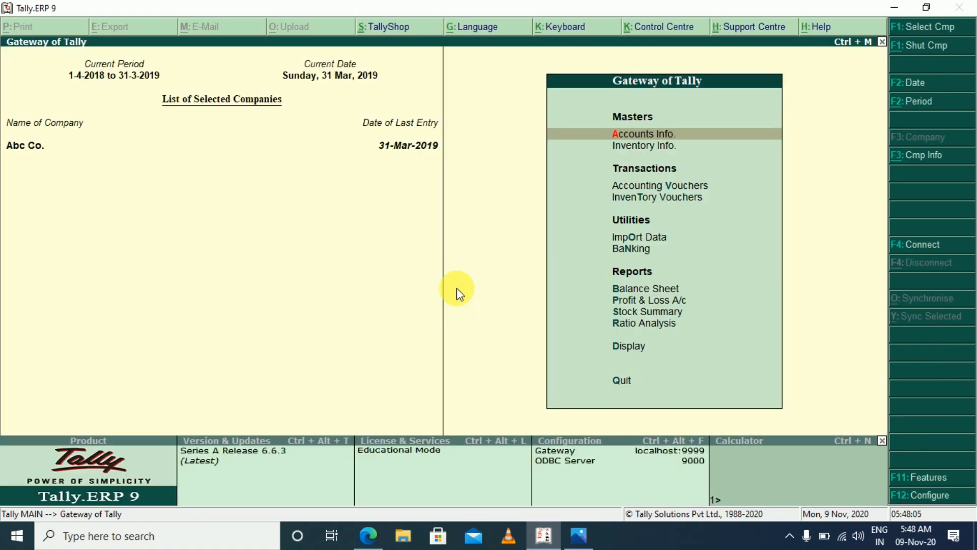
key(Escape)
key(n)
Start a new journal voucher and create a ledger named Rent under Indirect Expenses for its debit line
key(v)
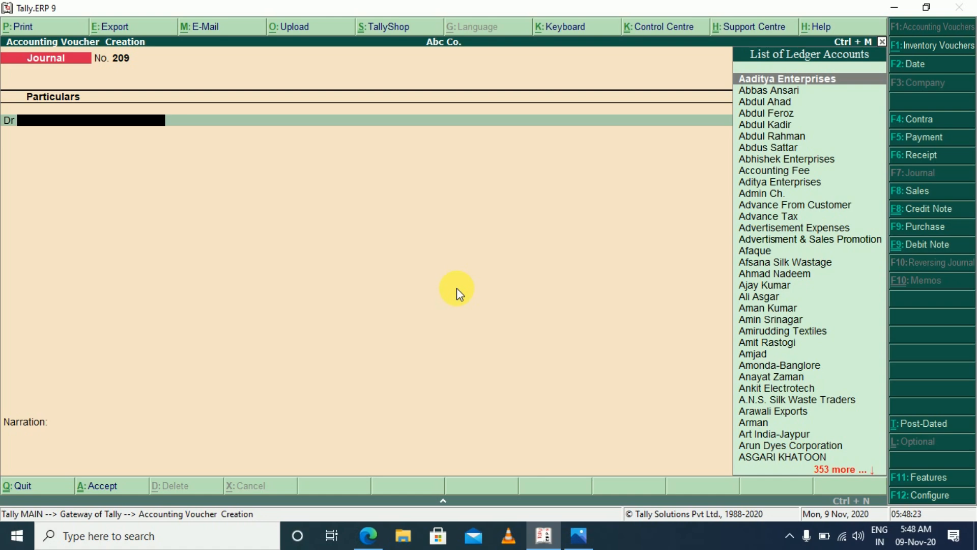
text(Re)
text(n)
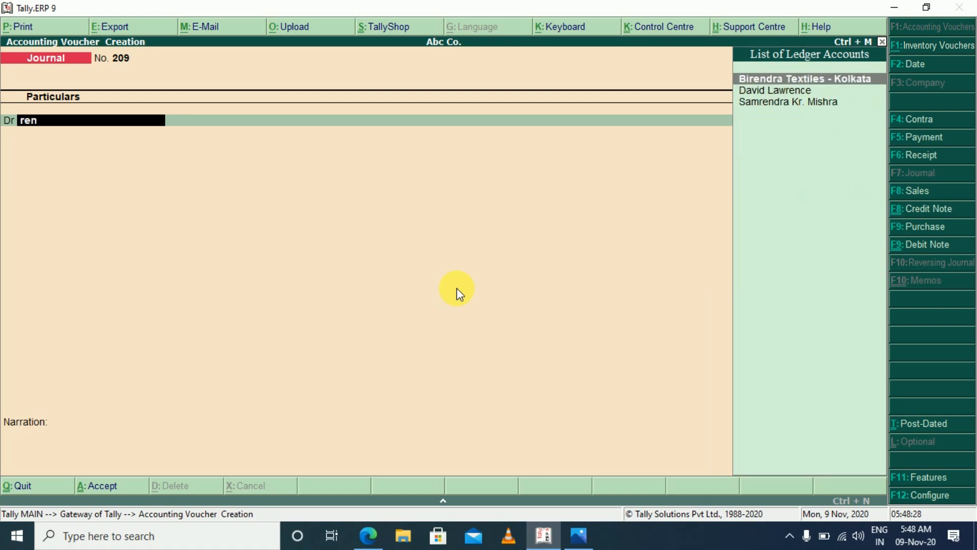
key(alt+c)
text(Retn)
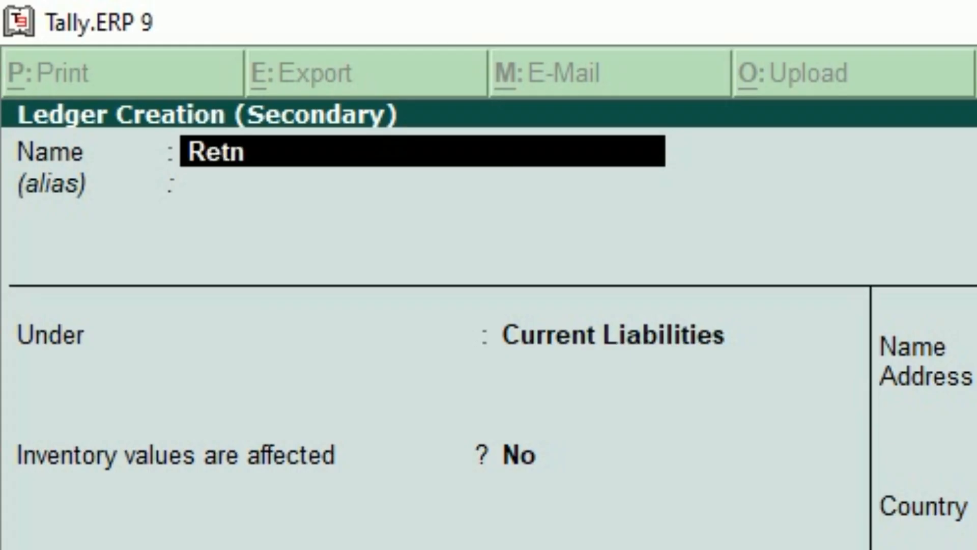
key(BackSpace)
key(BackSpace)
text(nt)
key(Return)
text(Ind)
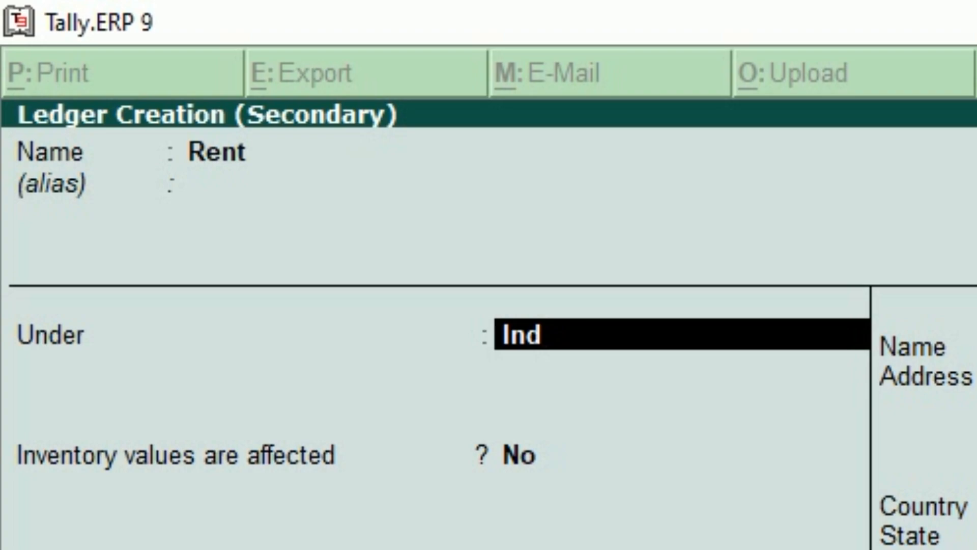
key(Return)
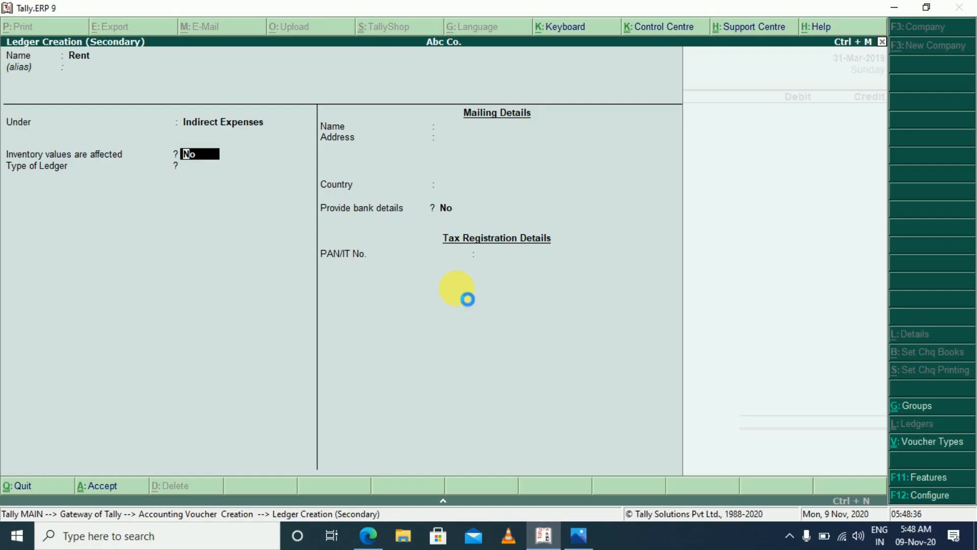
key(ctrl+a)
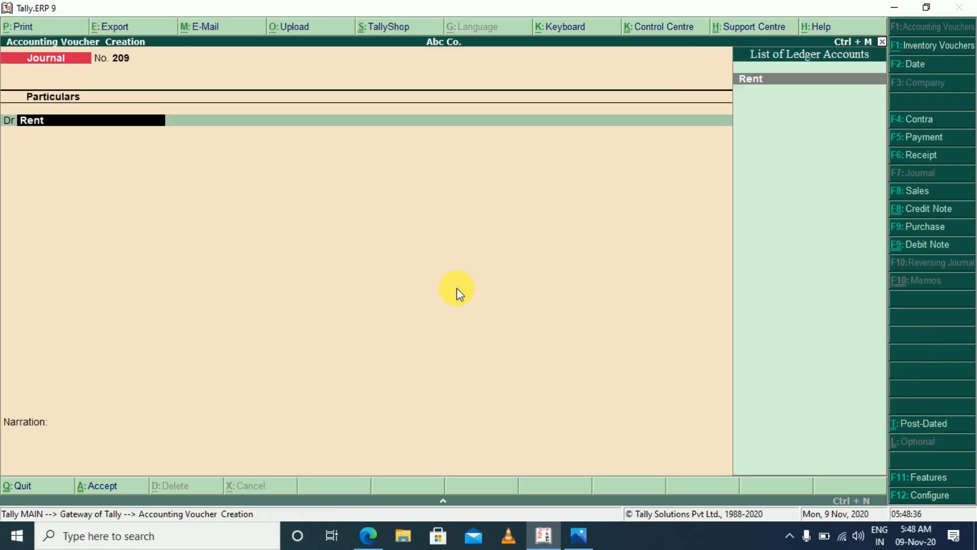
Debit Rent 12,000 and credit Cash 12,000, then save the journal voucher without a narration
key(Return)
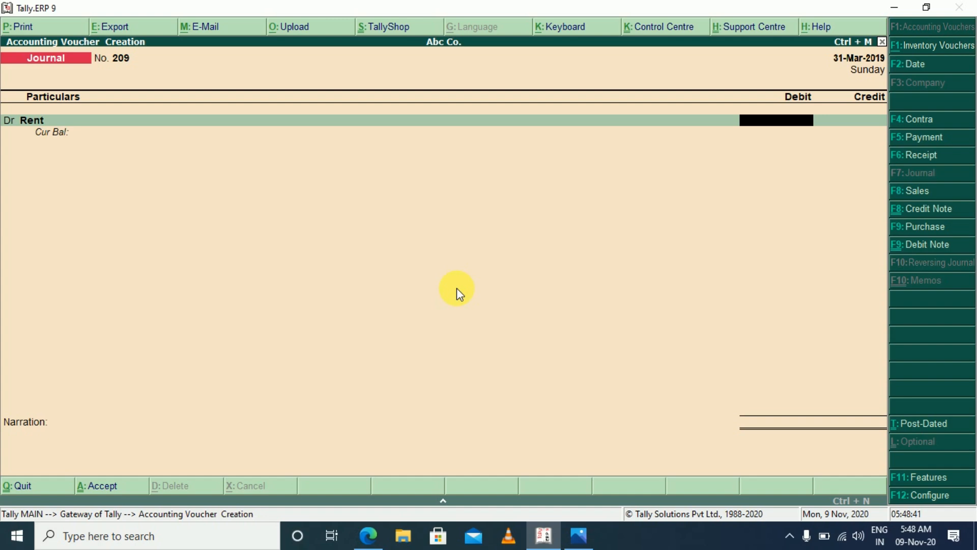
text(12000)
key(Return)
key(Return)
text(x)
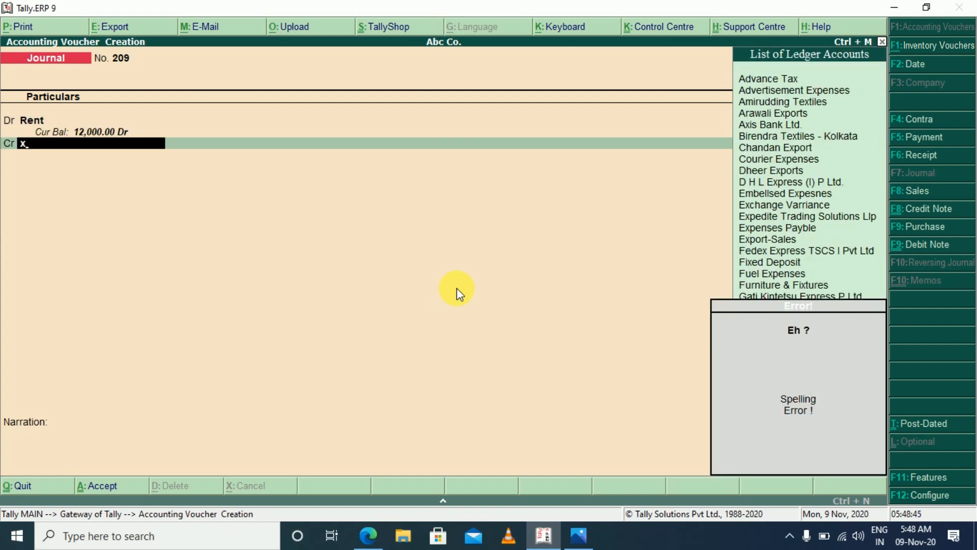
key(BackSpace)
text(CASH)
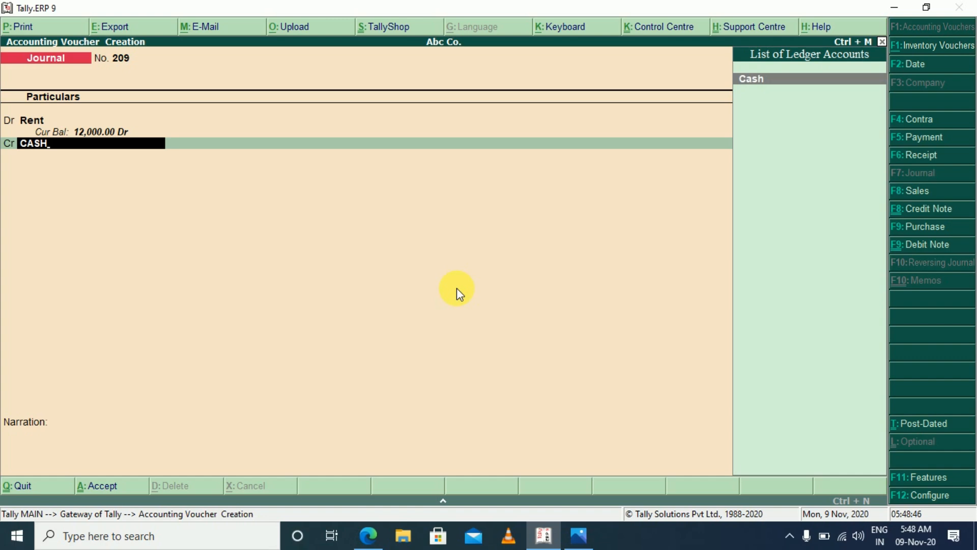
key(Return)
key(Return)
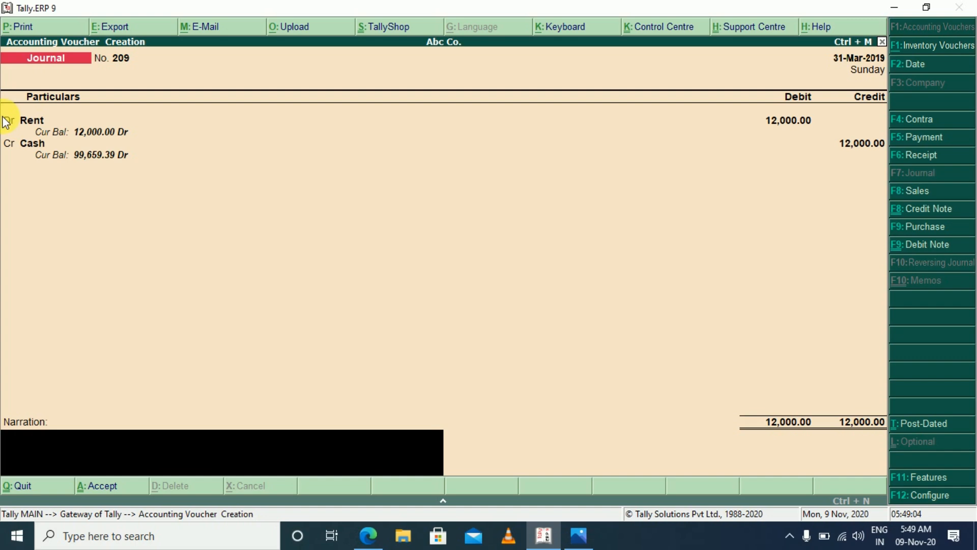
key(Return)
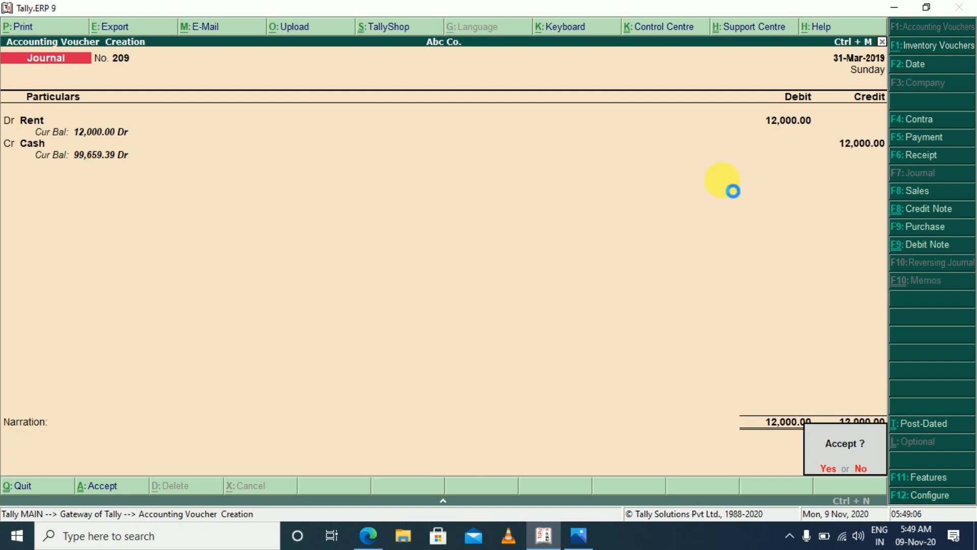
key(y)
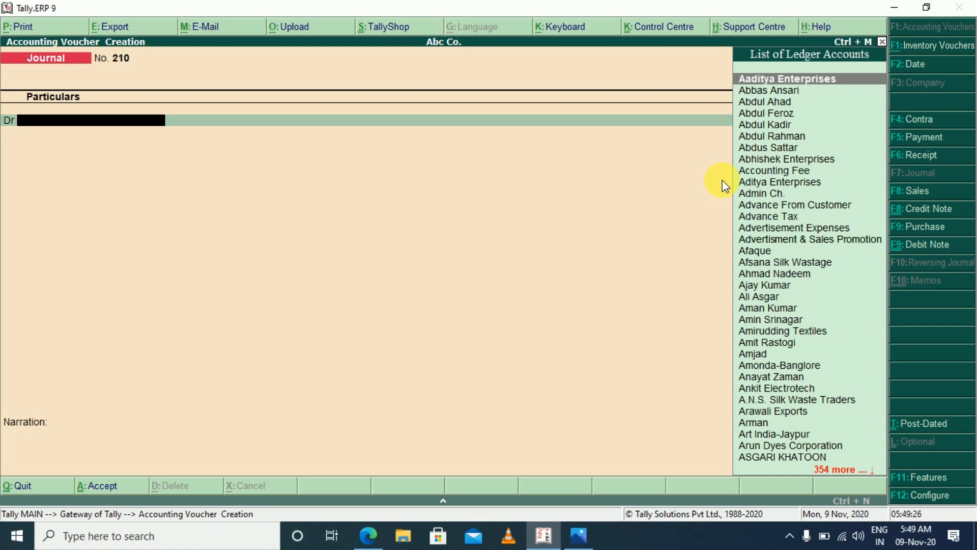
Reopen the rent journal voucher just saved and set the Rent debit to 6,000
key(Page_Up)
key(Return)
key(Return)
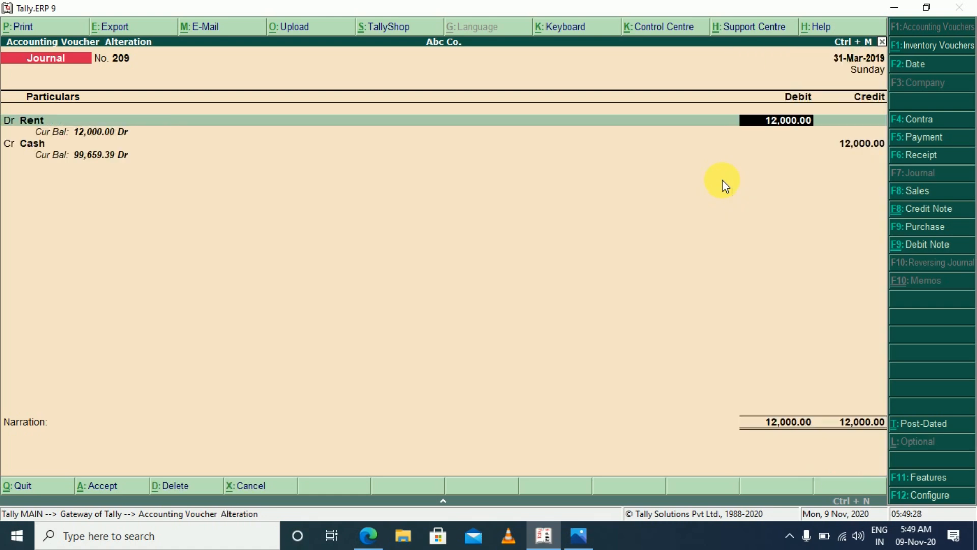
text(6000)
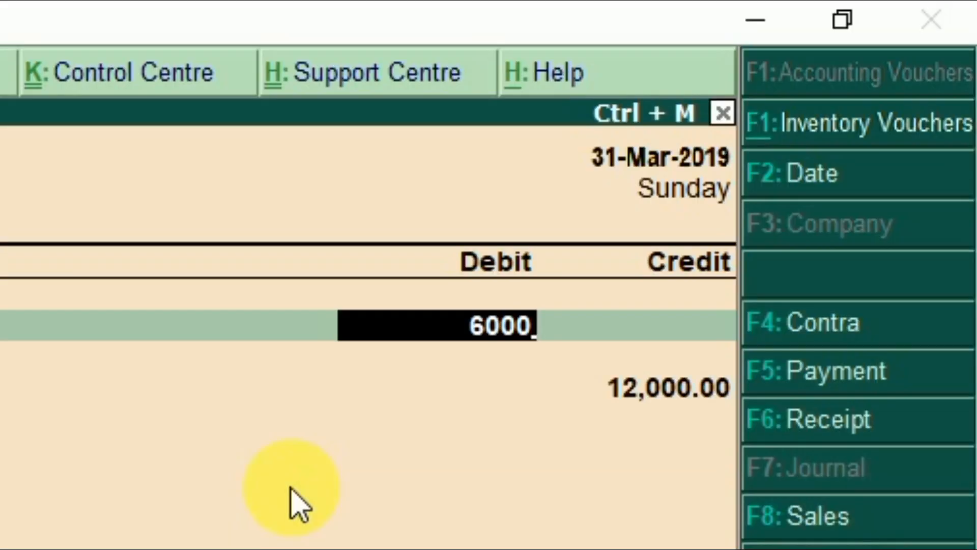
Change the voucher's second line to a debit and create a ledger named PREPAID RENT under Current Assets for it
key(Return)
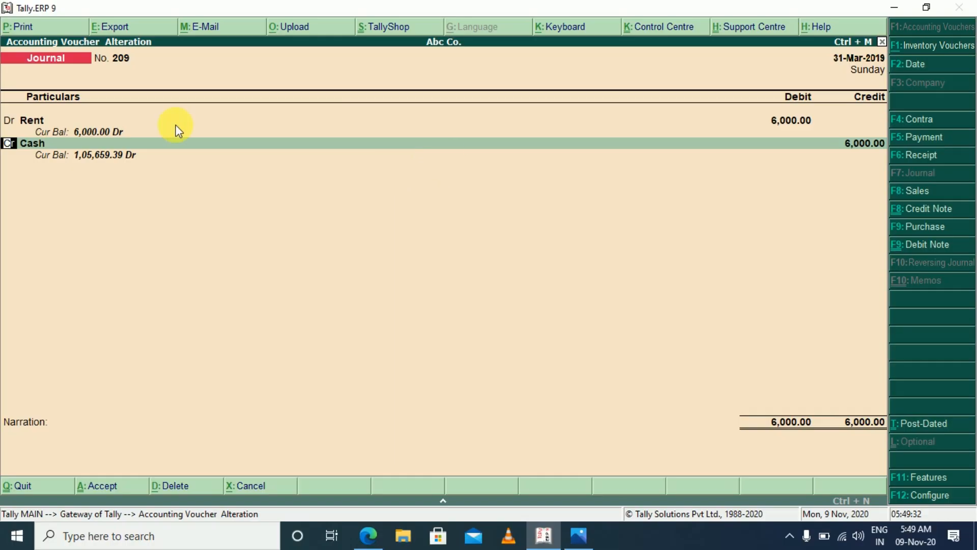
key(d)
key(Return)
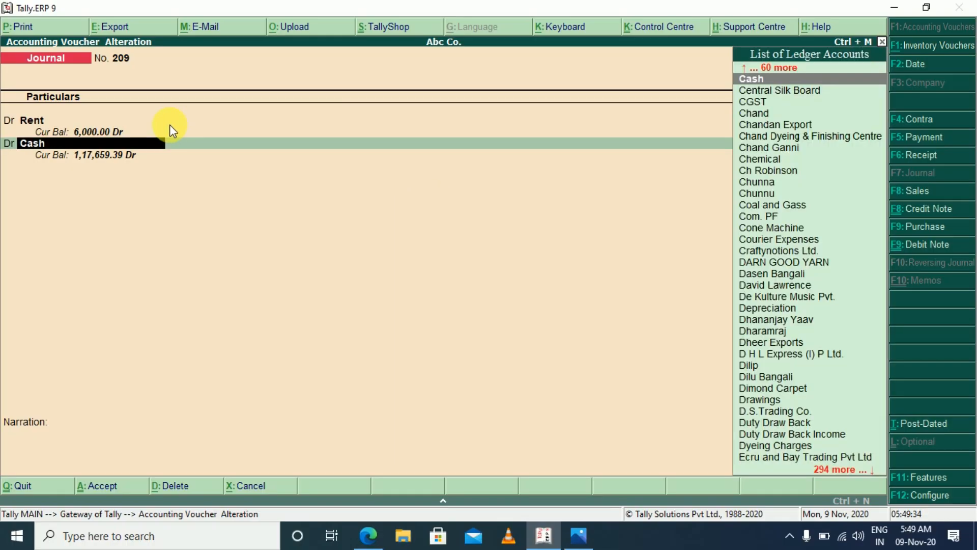
text(PRE)
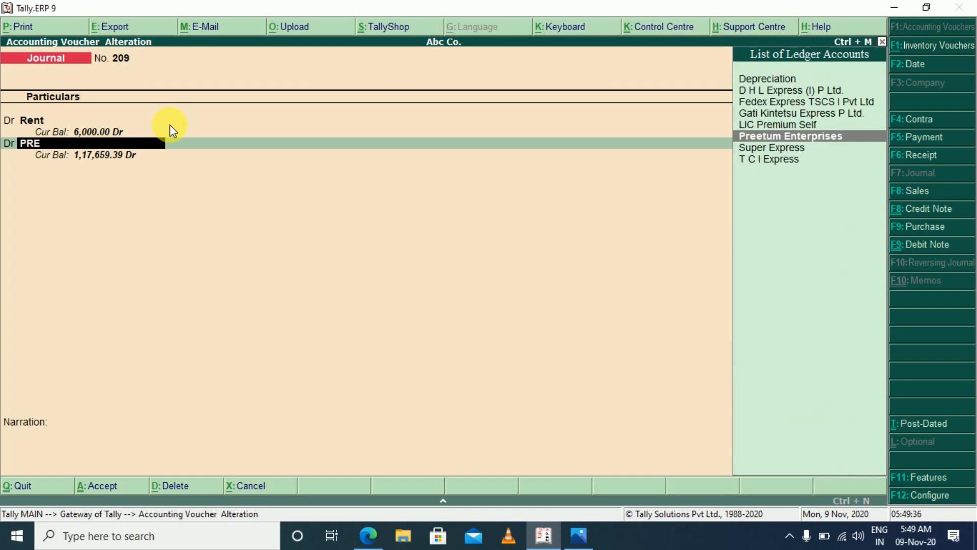
key(alt+c)
text(PREP)
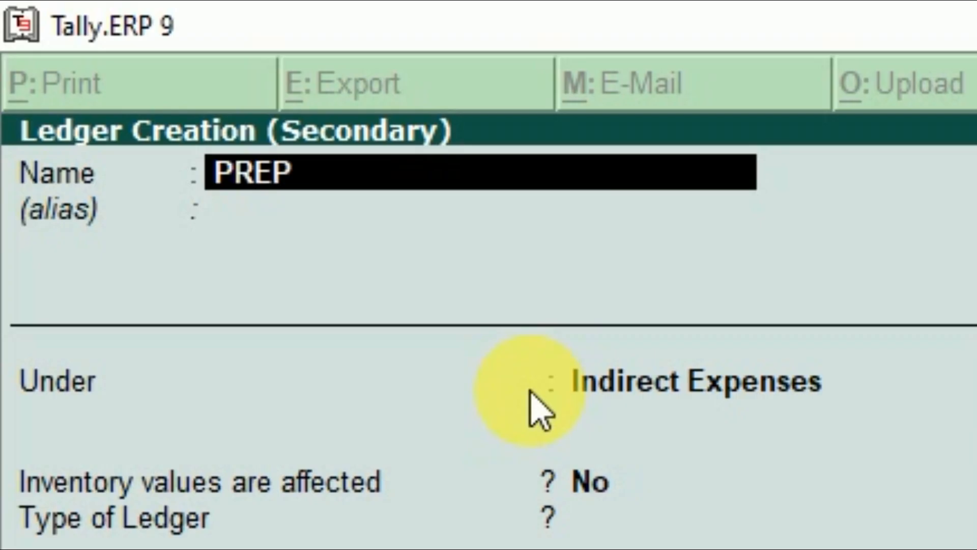
key(BackSpace)
key(BackSpace)
key(BackSpace)
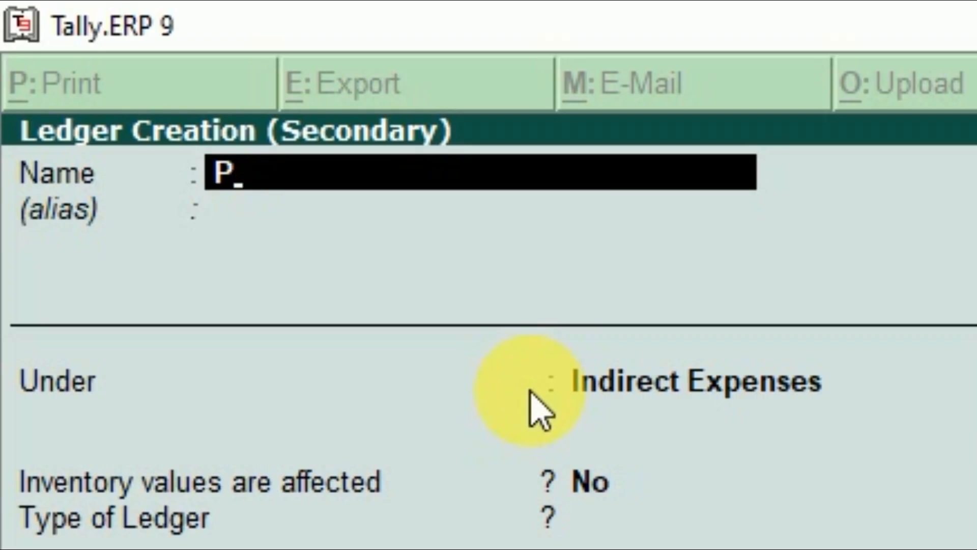
text(REPAID RENT)
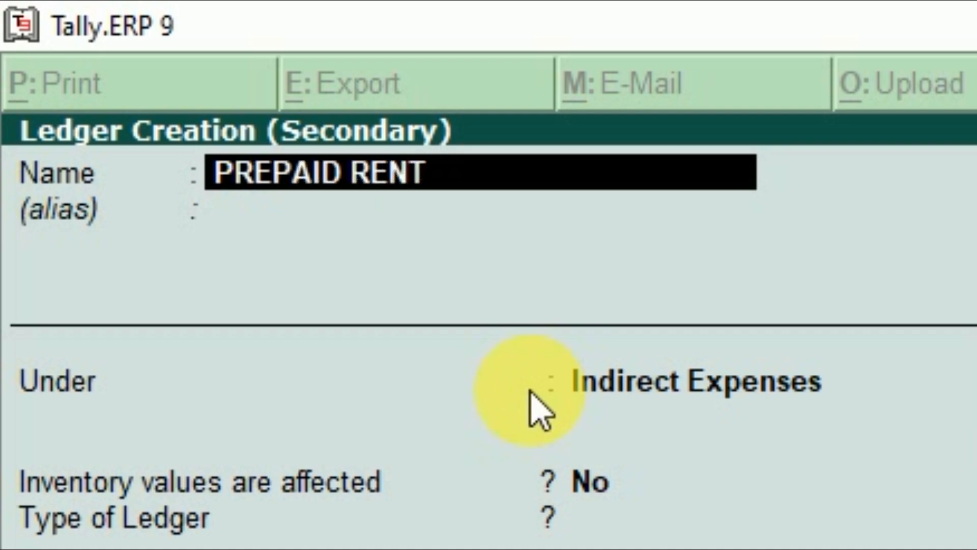
key(Return)
key(Return)
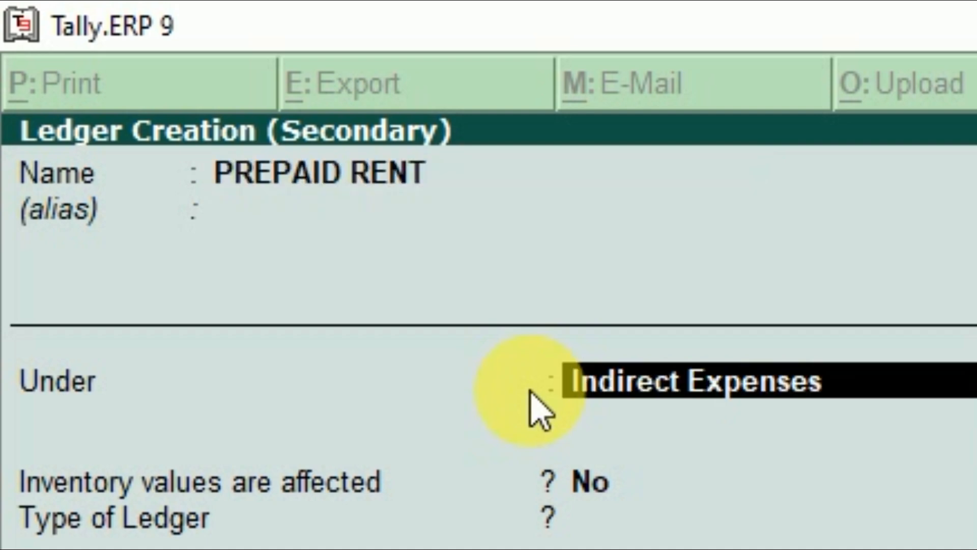
text(CU)
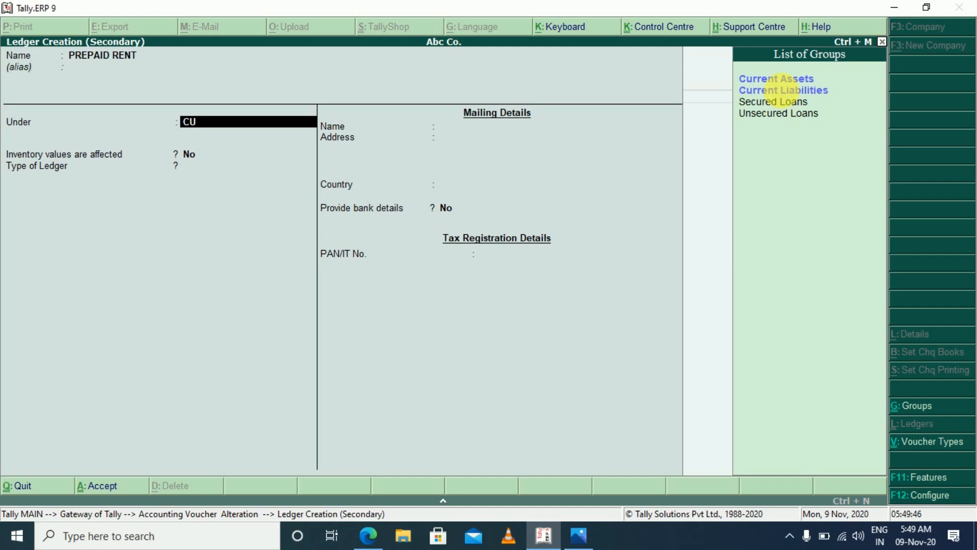
click(778, 80)
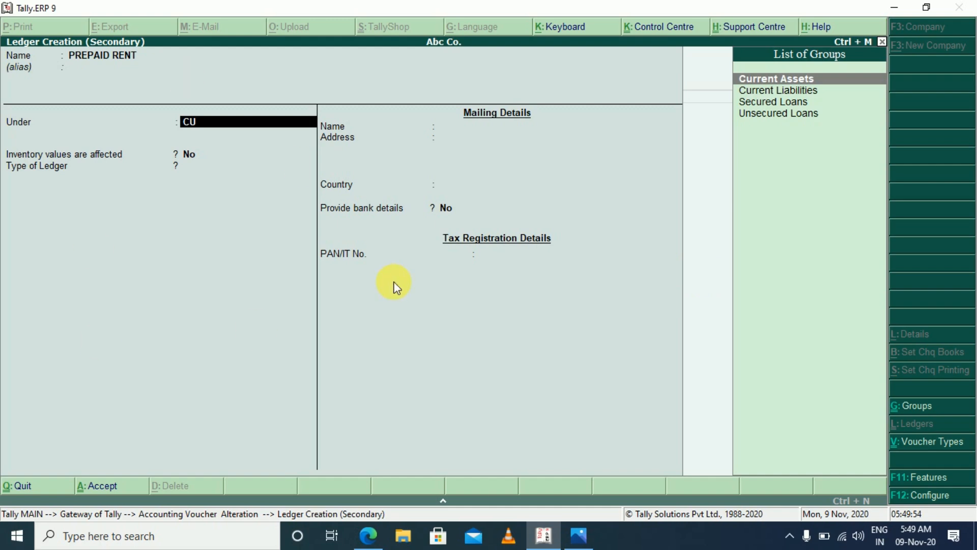
key(Return)
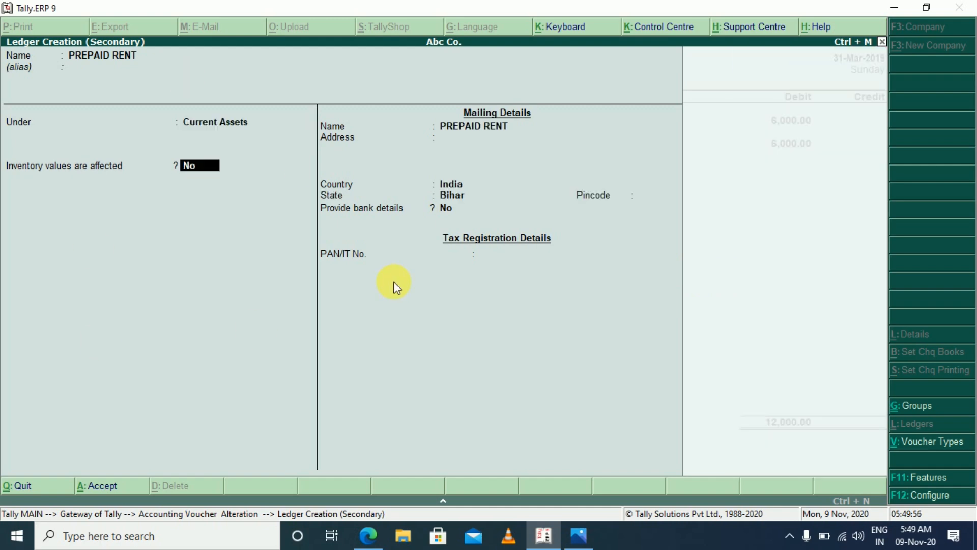
key(ctrl+a)
Debit PREPAID RENT 6,000, credit Cash 12,000 and save the altered journal voucher
key(Return)
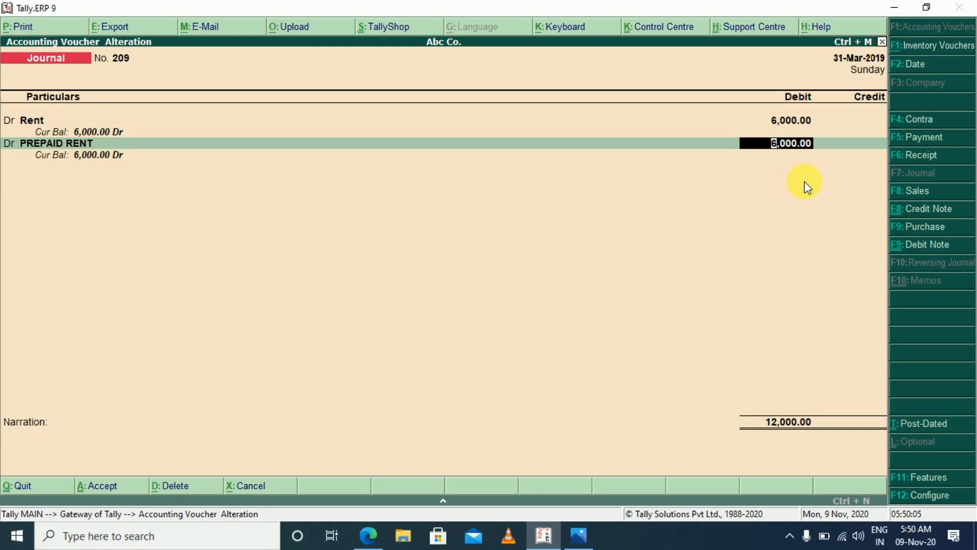
key(Return)
key(Return)
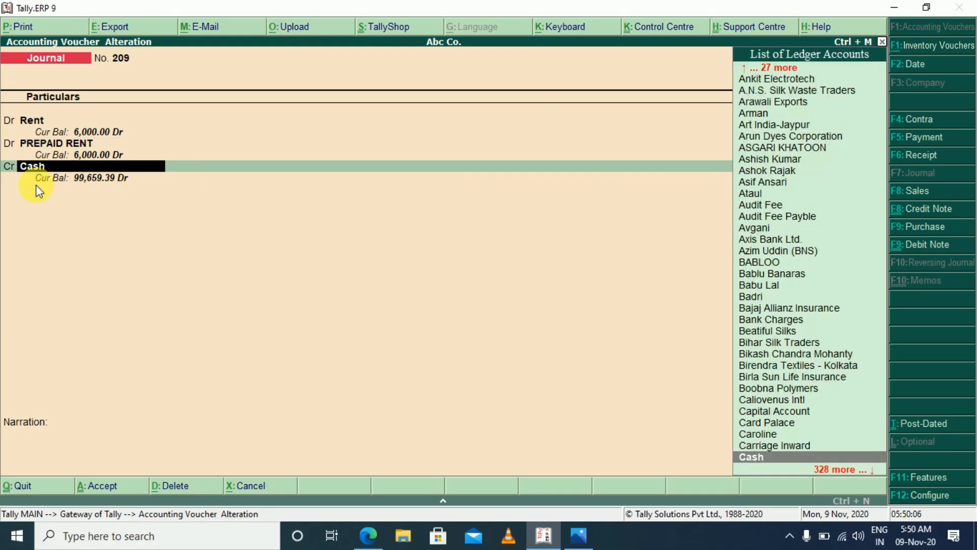
key(Return)
key(Return)
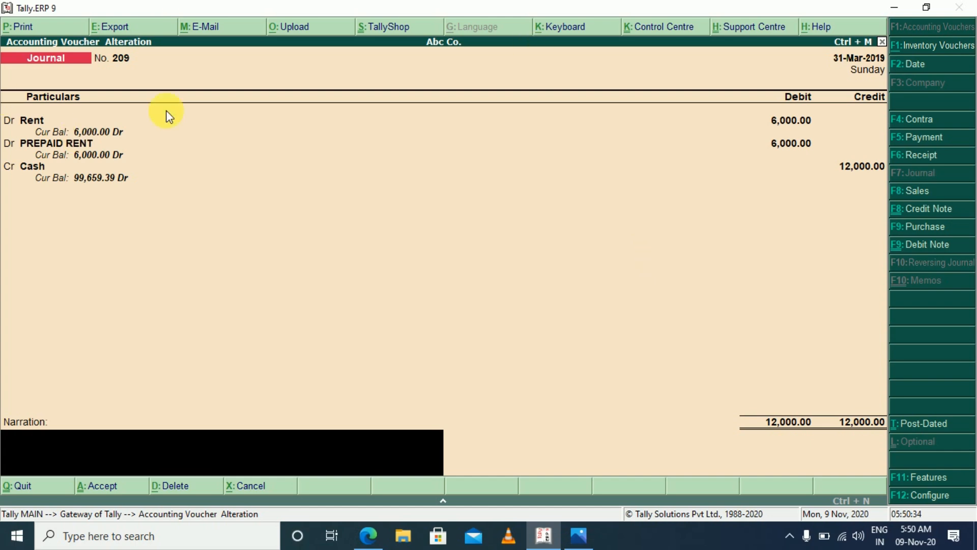
key(Return)
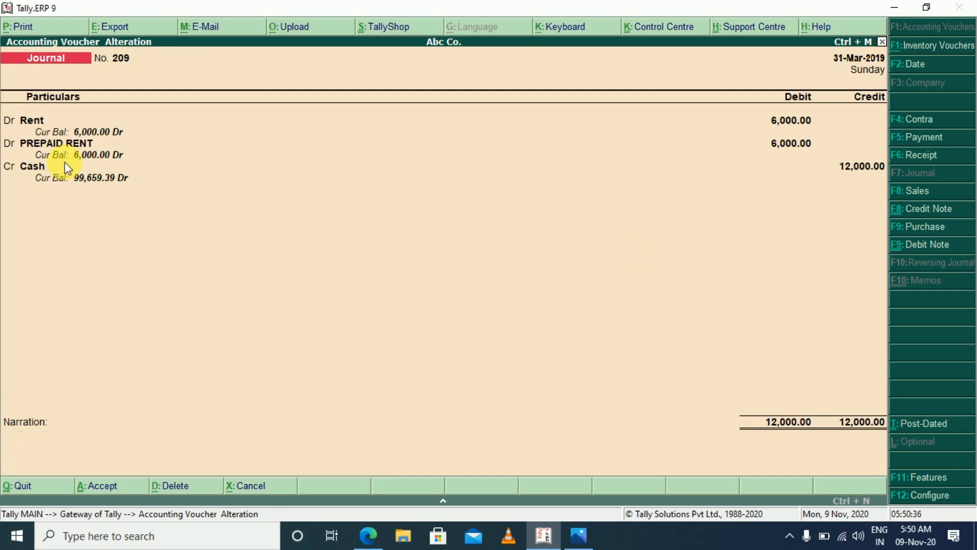
key(Return)
Leave voucher entry and check the PREPAID RENT line under Current Assets in the Balance Sheet
key(Escape)
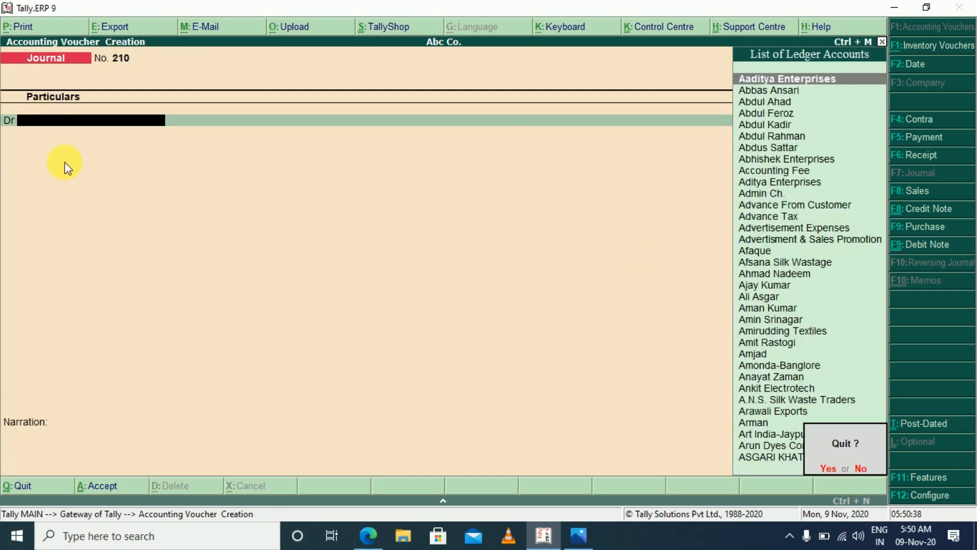
key(Return)
key(Escape)
key(Escape)
key(b)
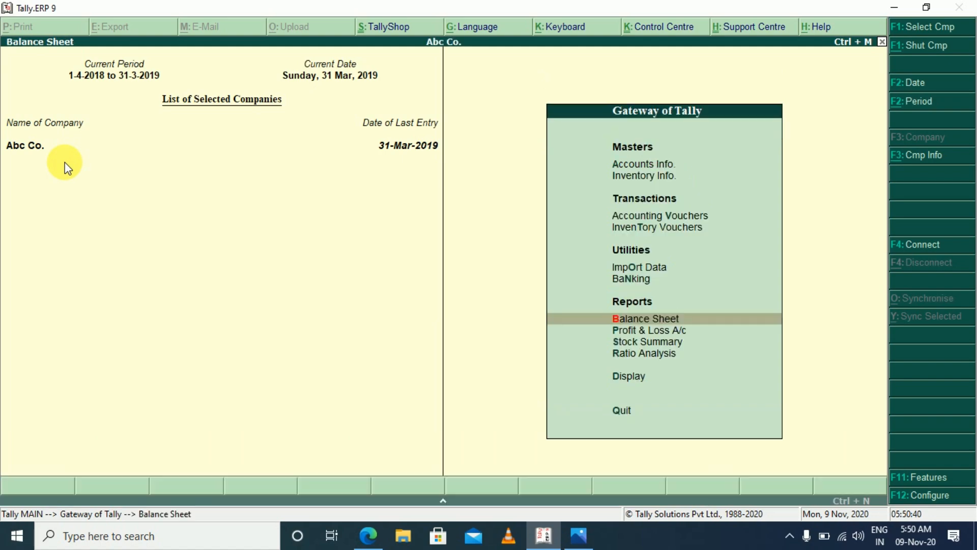
key(Right)
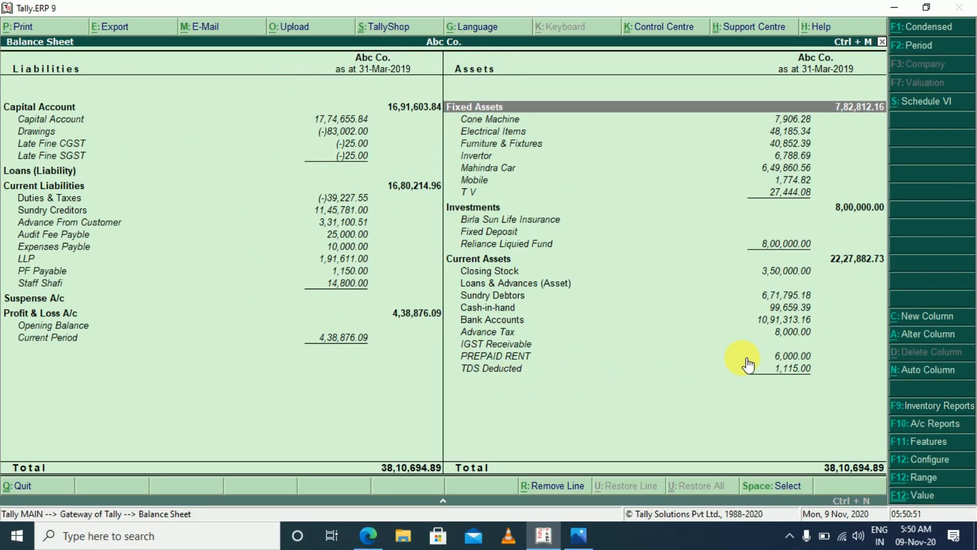
click(789, 357)
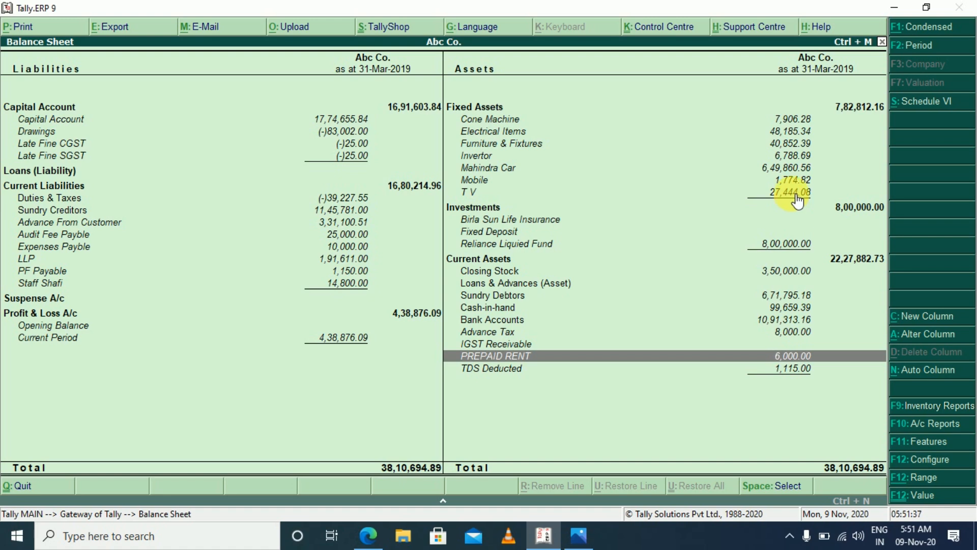
Leave the Balance Sheet and start a journal voucher debiting Depreciation 1,50,000
key(Escape)
key(Escape)
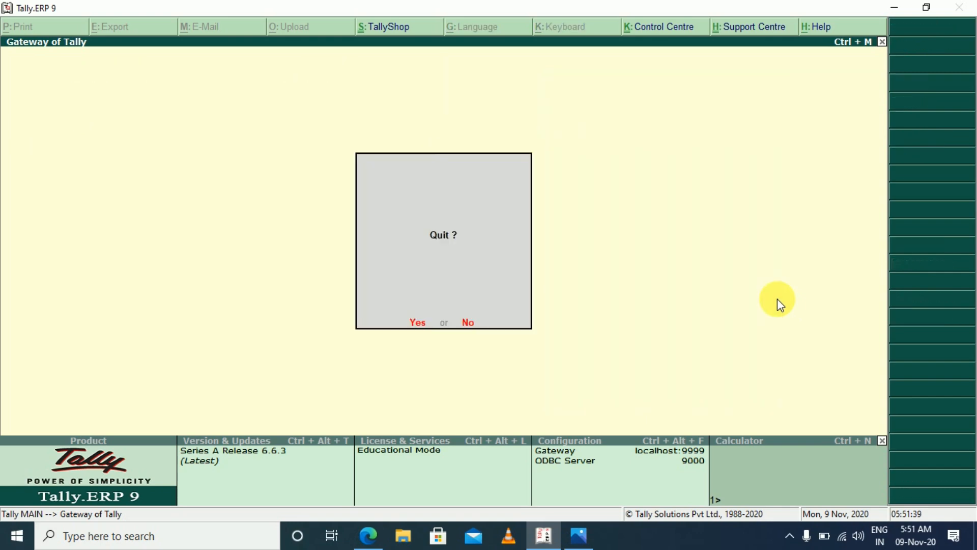
key(n)
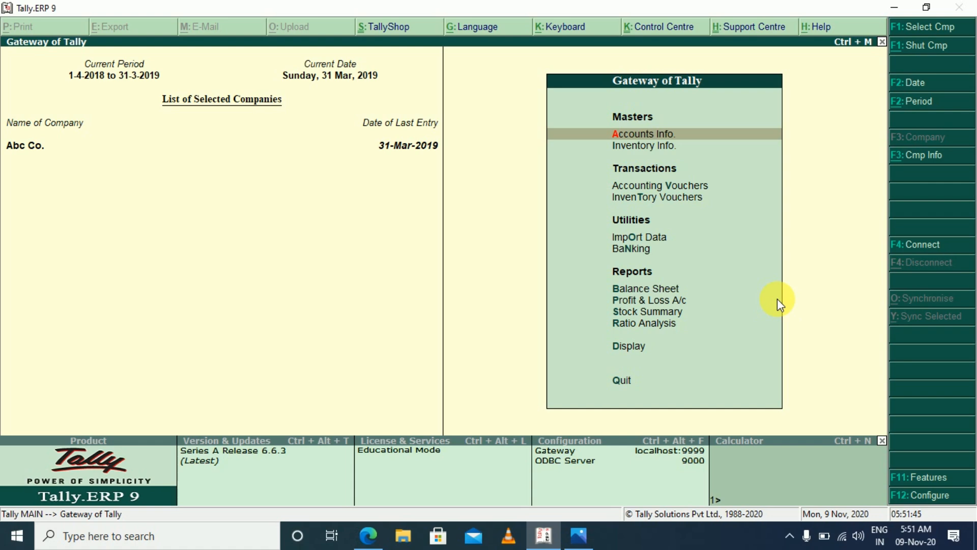
key(v)
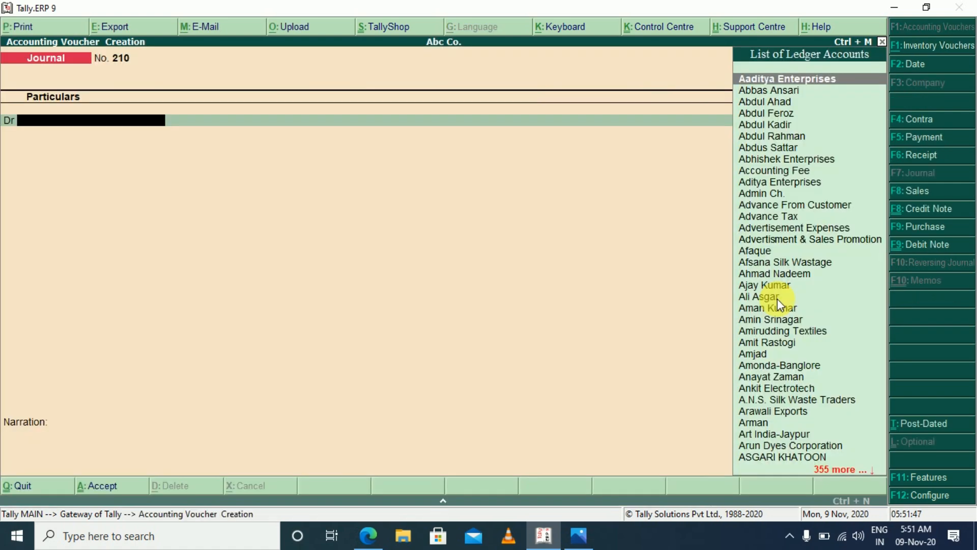
text(DEP)
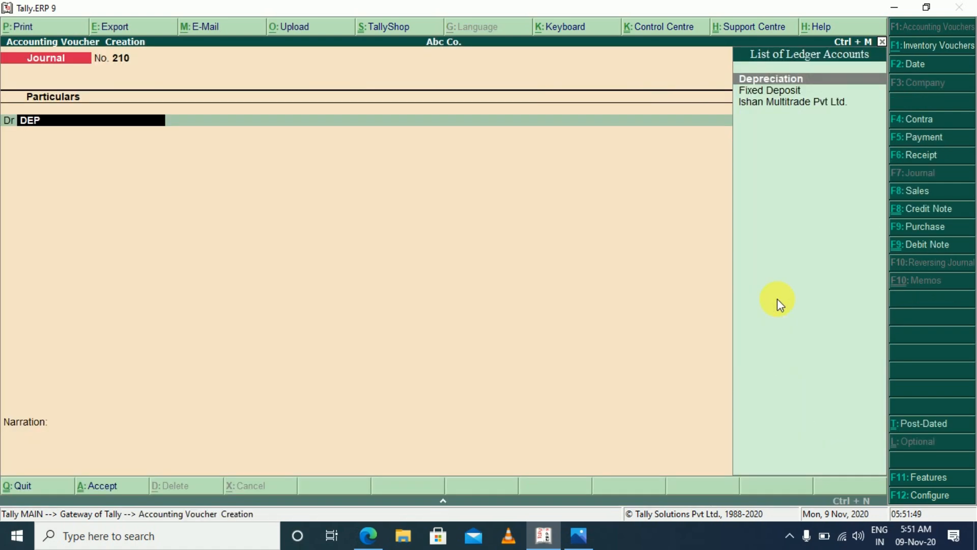
key(Return)
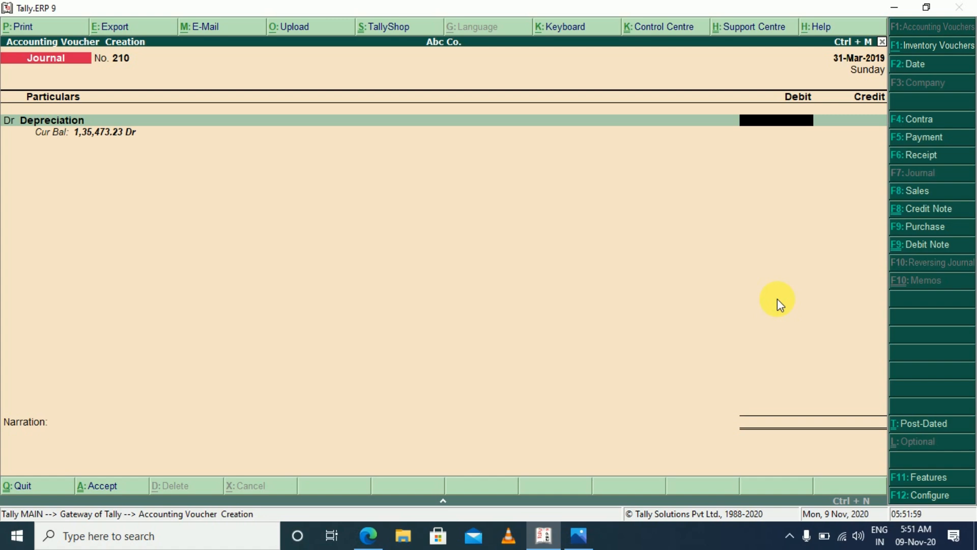
text(150000)
key(Return)
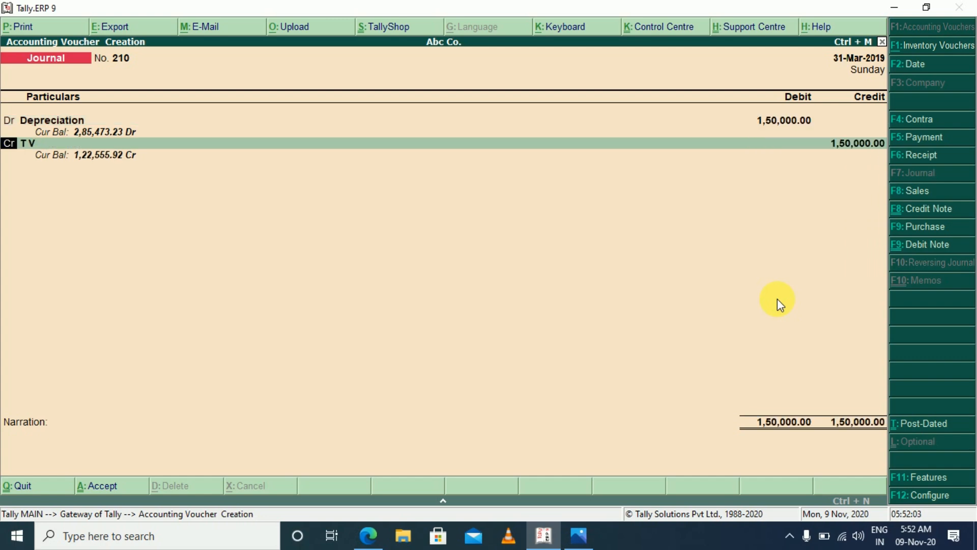
Credit T V 1,250, choose Mobile as the second credit ledger, and discard the unsaved depreciation journal
key(Return)
key(Return)
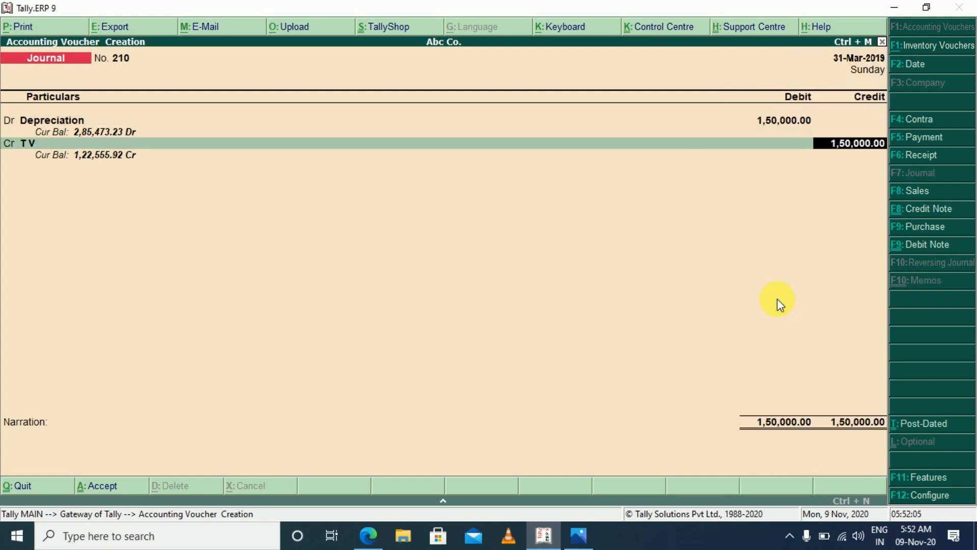
text(1250)
key(Return)
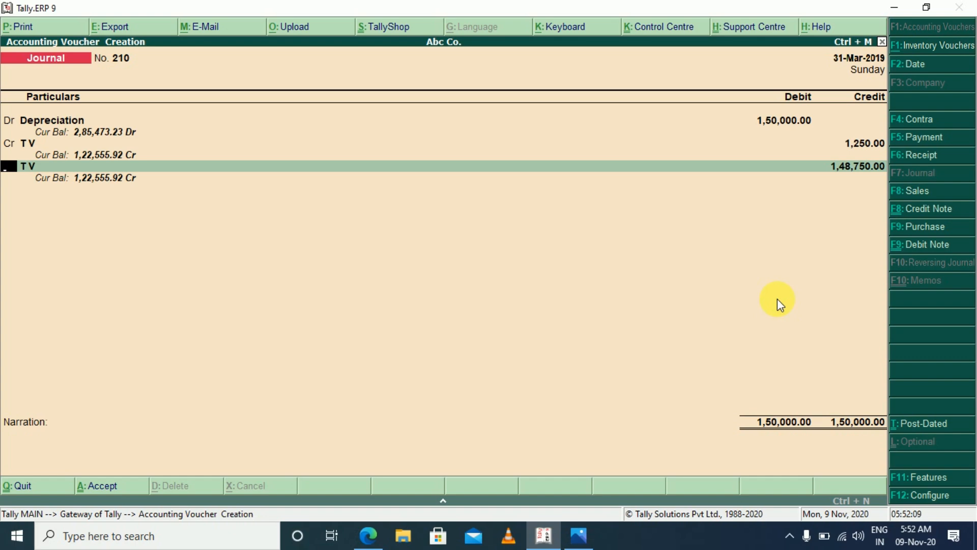
key(Return)
text(MO)
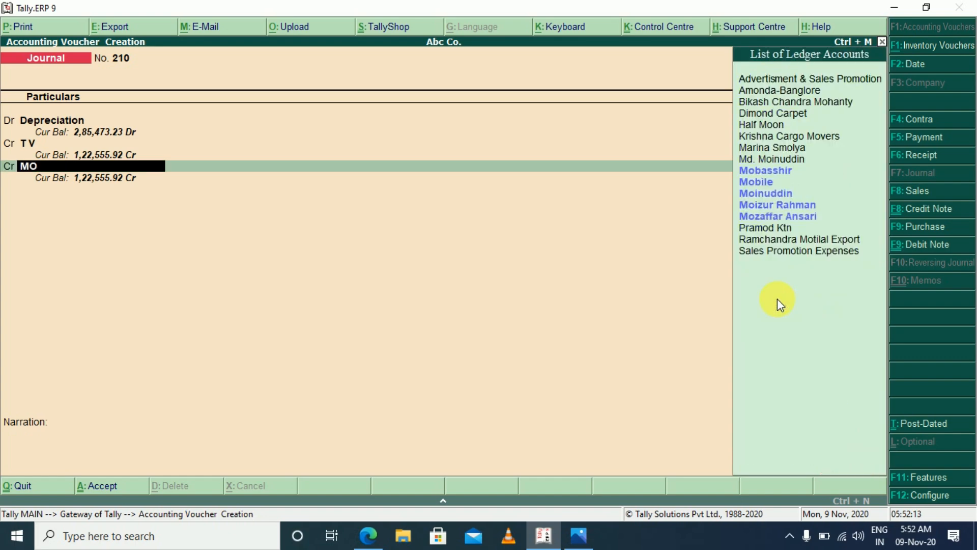
key(Down)
key(Return)
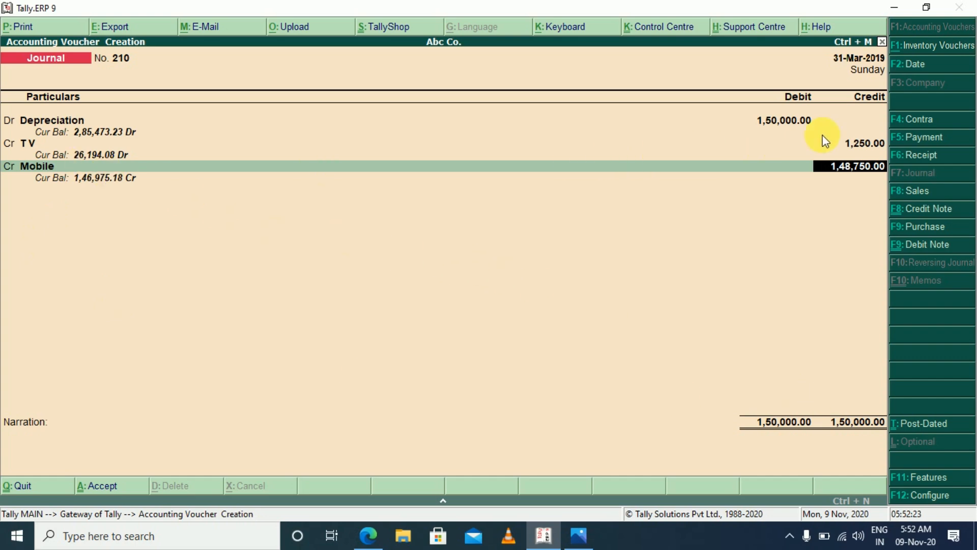
key(Escape)
key(Escape)
key(y)
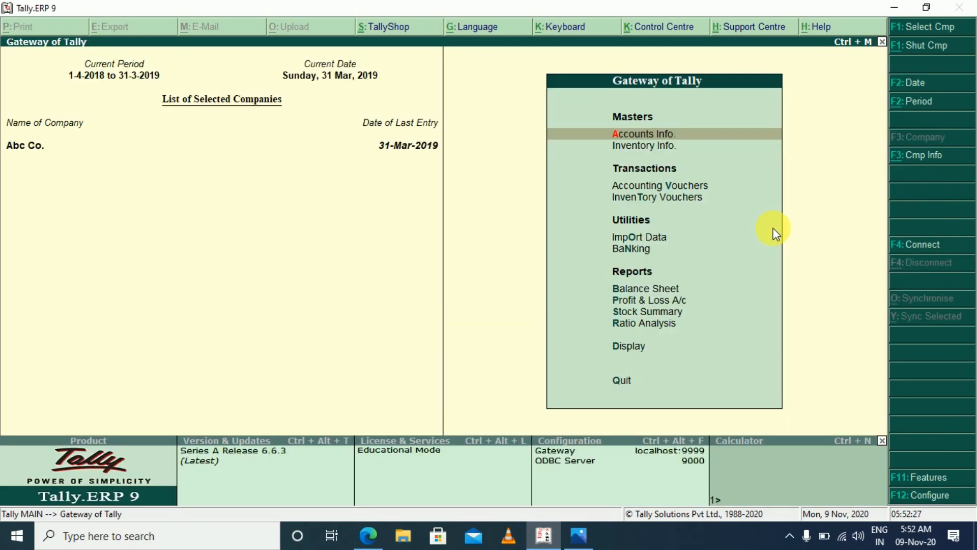
Review the fixed asset ledgers in the detailed Balance Sheet and return to the Gateway of Tally
key(b)
key(alt+F1)
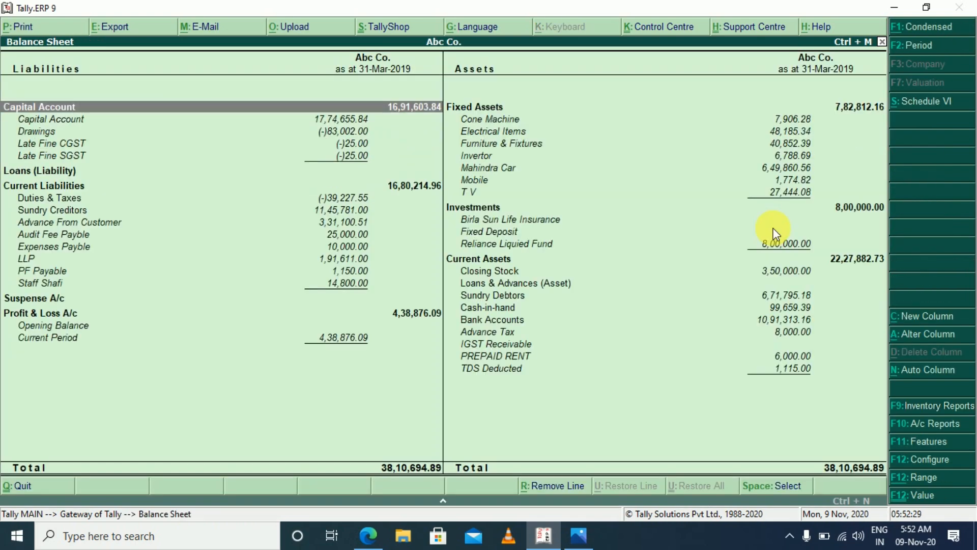
key(Right)
key(Down)
key(Up)
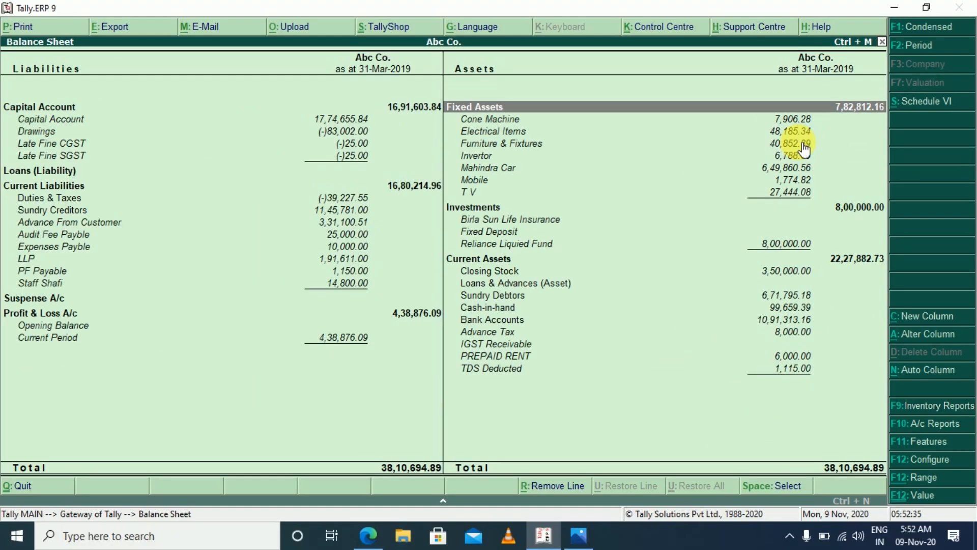
key(Escape)
key(Escape)
key(n)
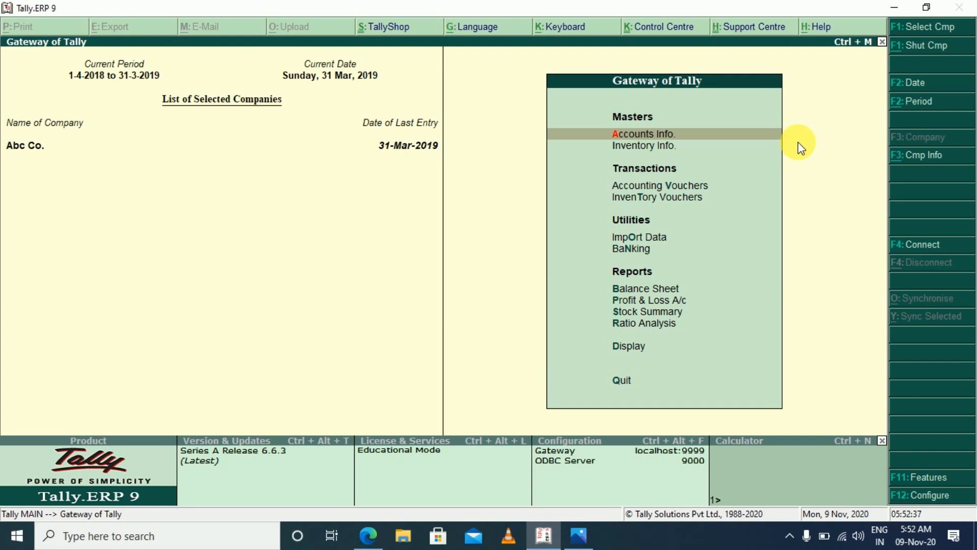
Check the Depreciation line under Indirect Expenses in the Profit & Loss A/c and close the report
key(p)
key(Down)
key(Down)
key(Down)
key(Down)
key(Down)
key(Down)
key(Down)
key(Down)
key(Down)
key(Down)
key(Down)
key(Down)
key(Down)
key(Down)
key(Down)
key(Down)
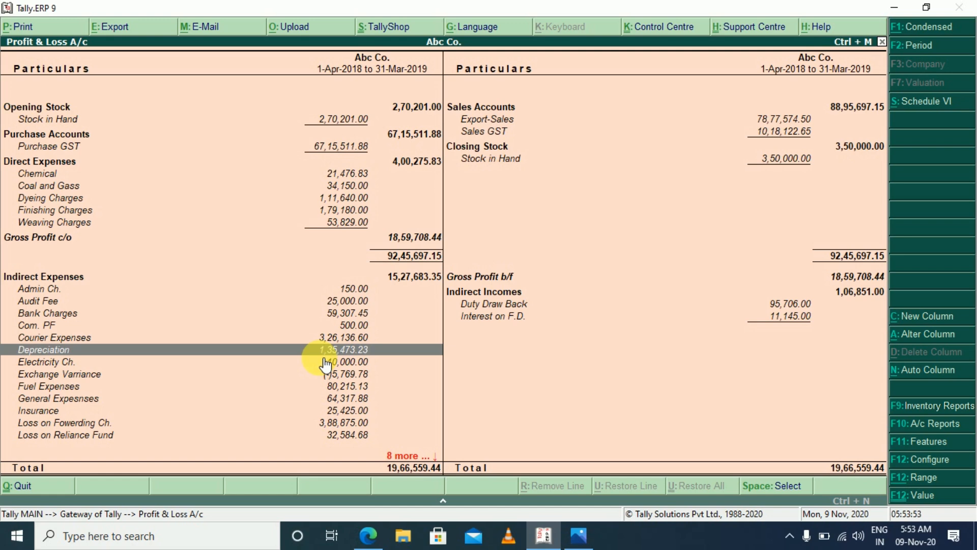
key(Escape)
key(Escape)
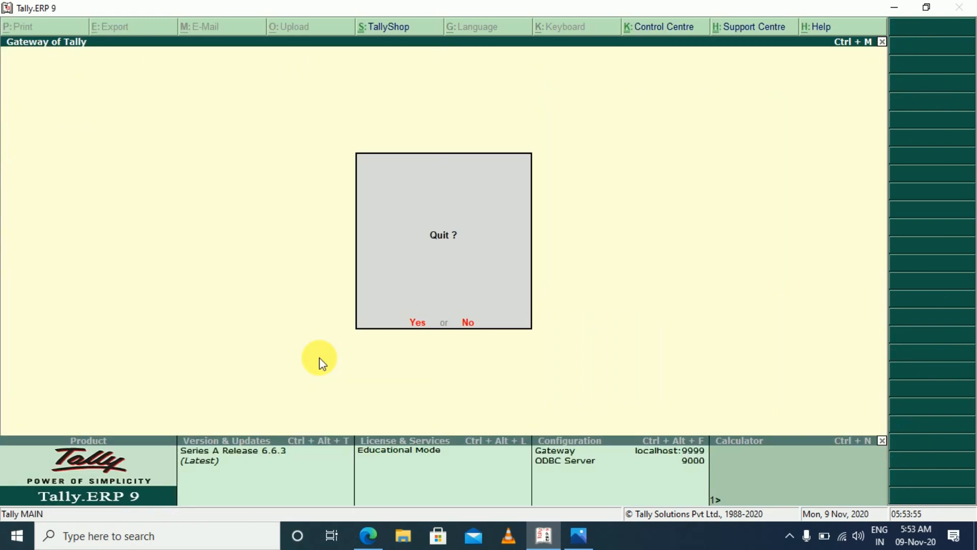
key(Escape)
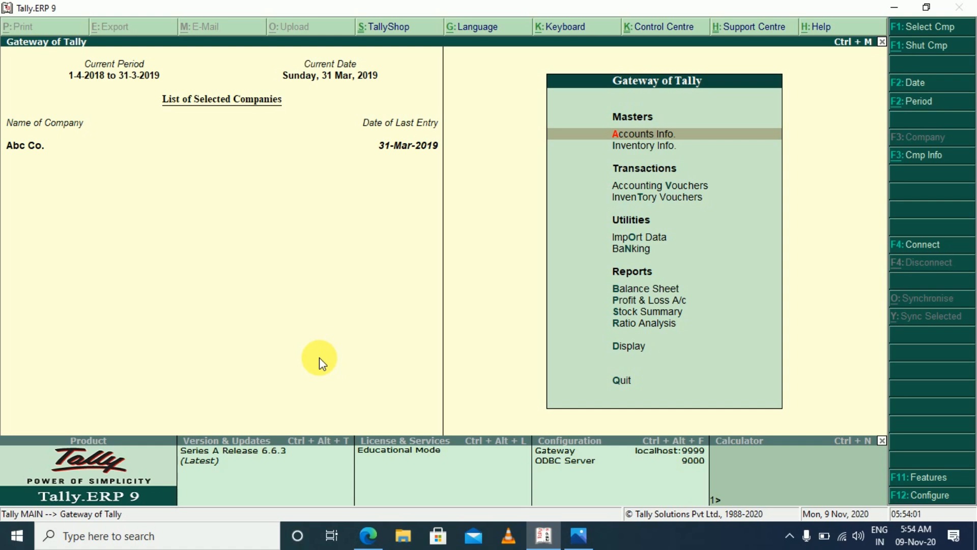
Create a payment voucher and debit the Drawings ledger 1,250
key(v)
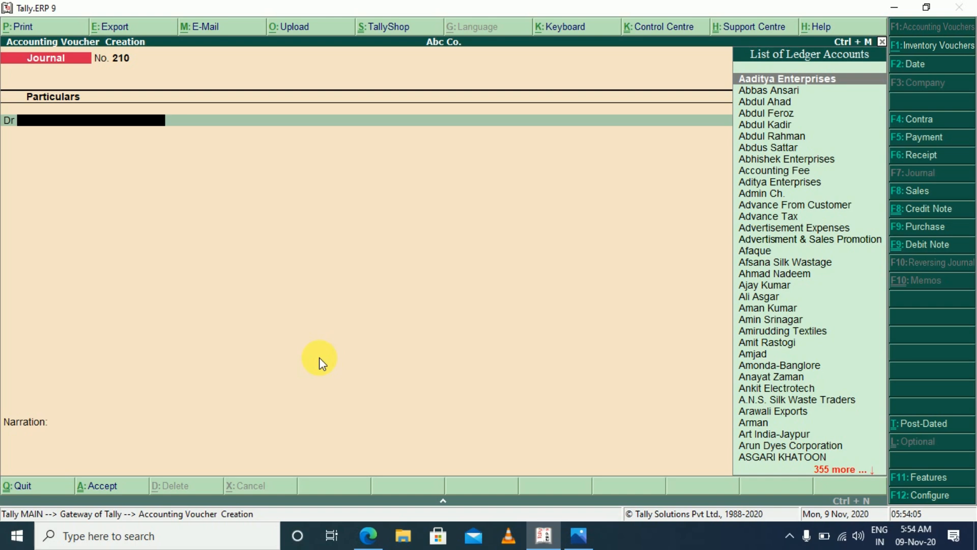
key(F5)
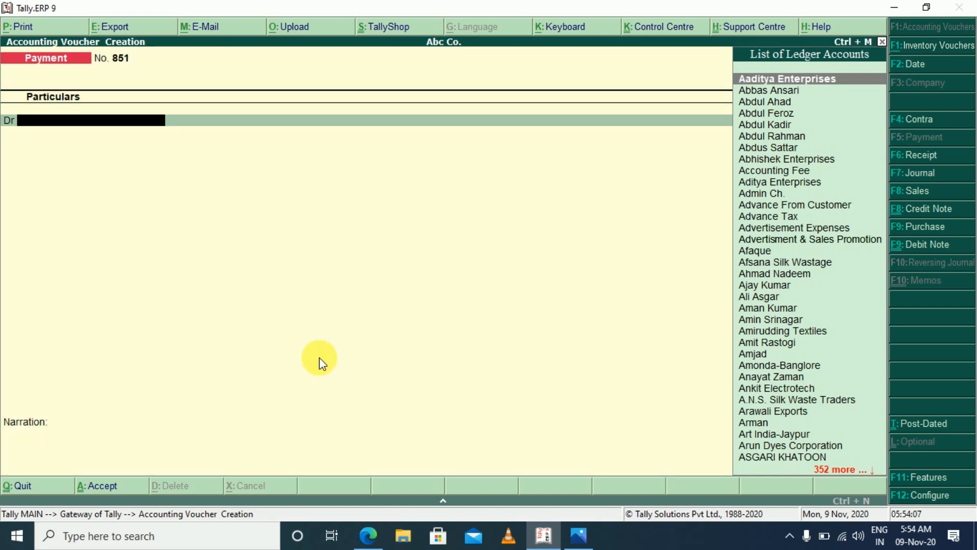
text(DR)
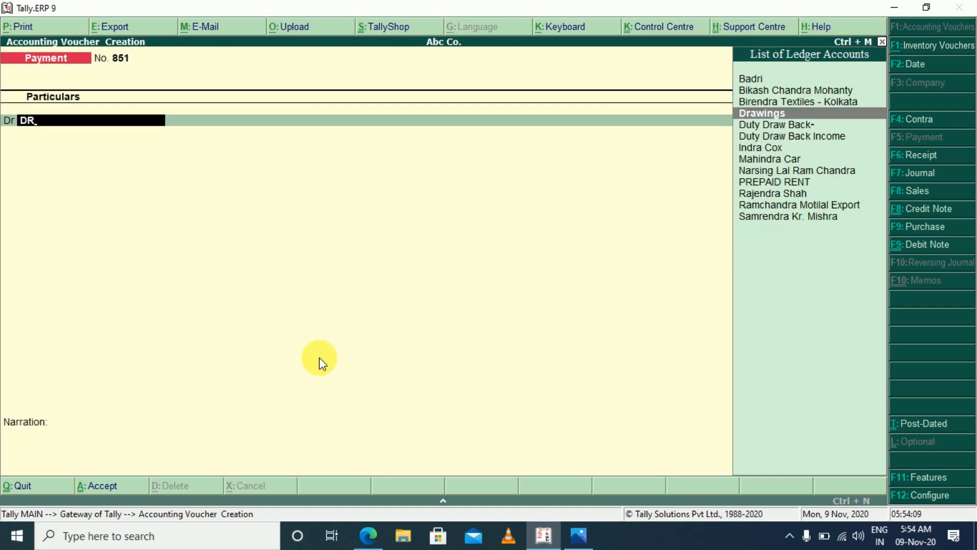
key(Return)
key(BackSpace)
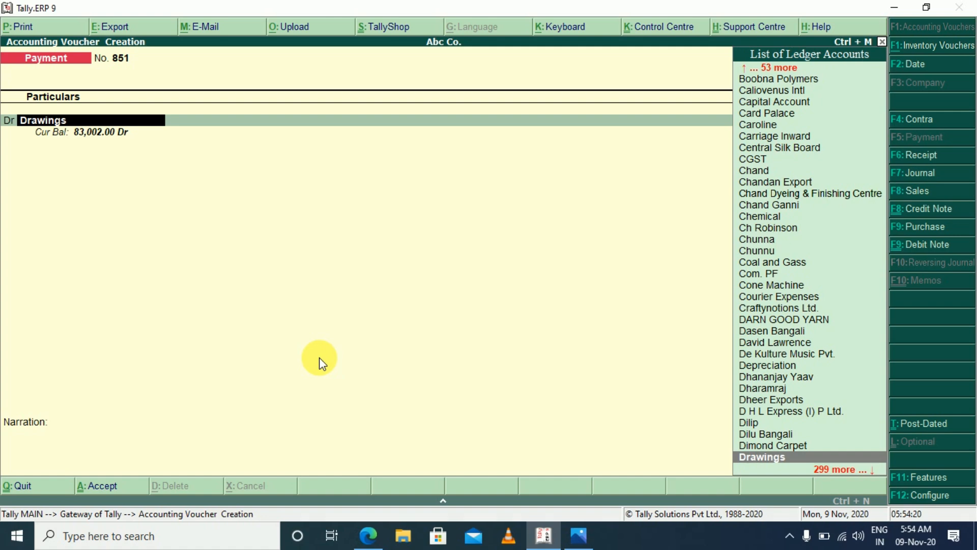
key(Return)
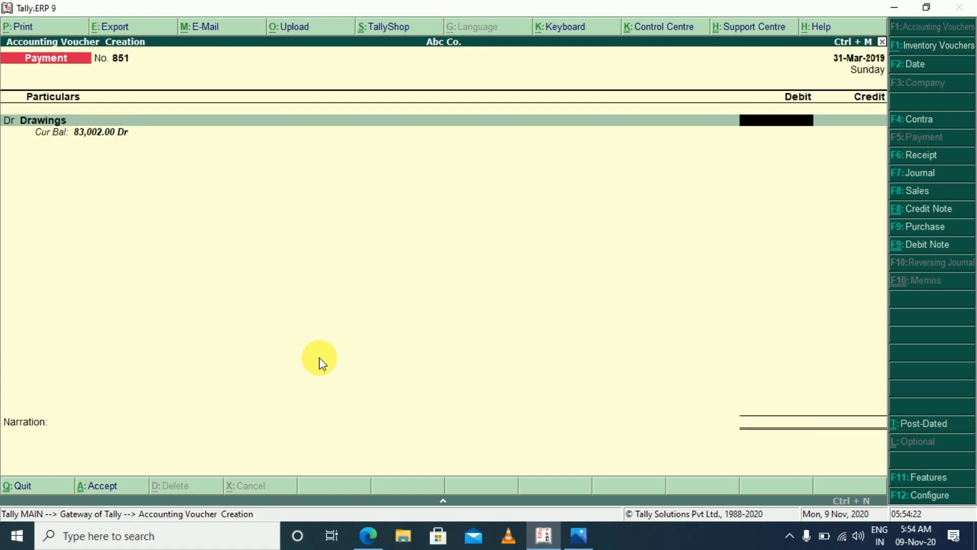
text(1250)
key(Return)
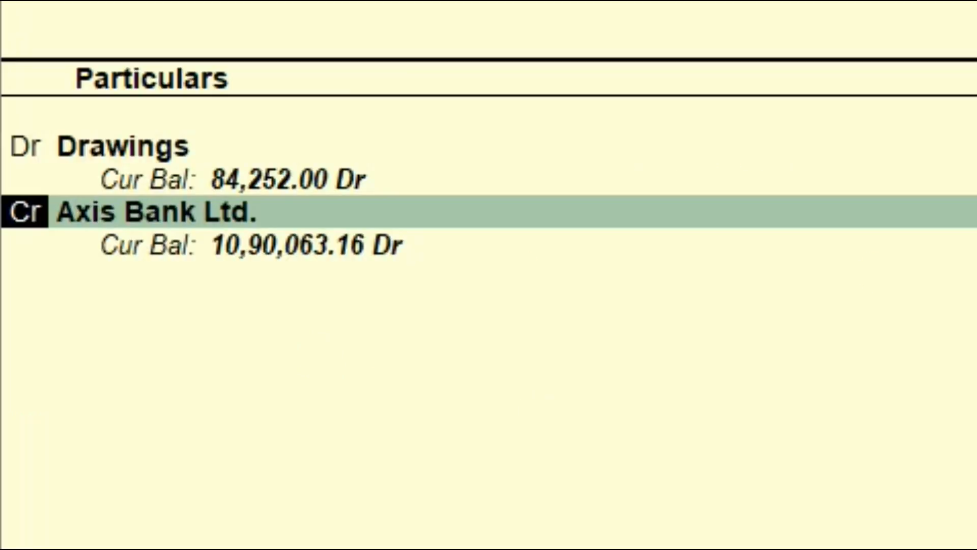
Credit Axis Bank Ltd. 1,250 with a Cheque bank allocation, save the payment voucher and leave voucher entry
key(Return)
key(Return)
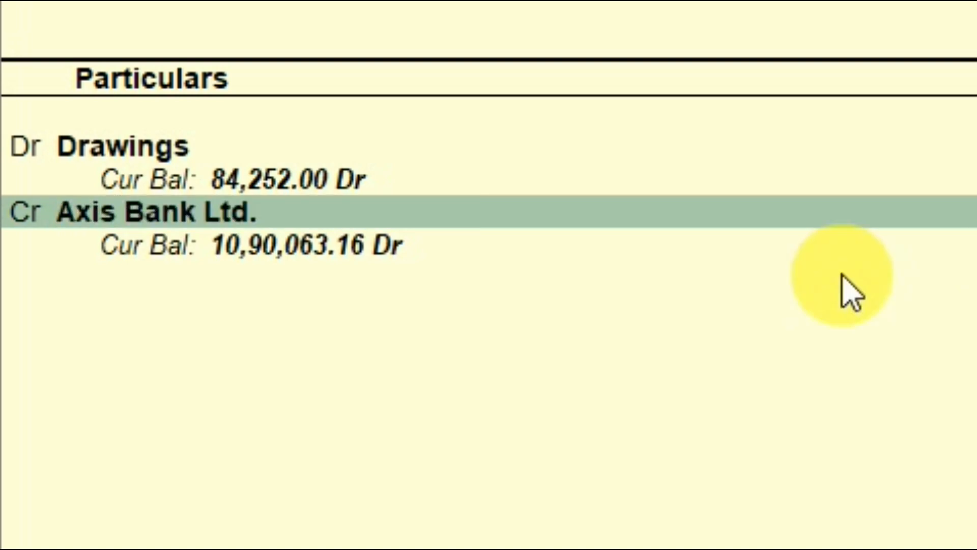
key(Return)
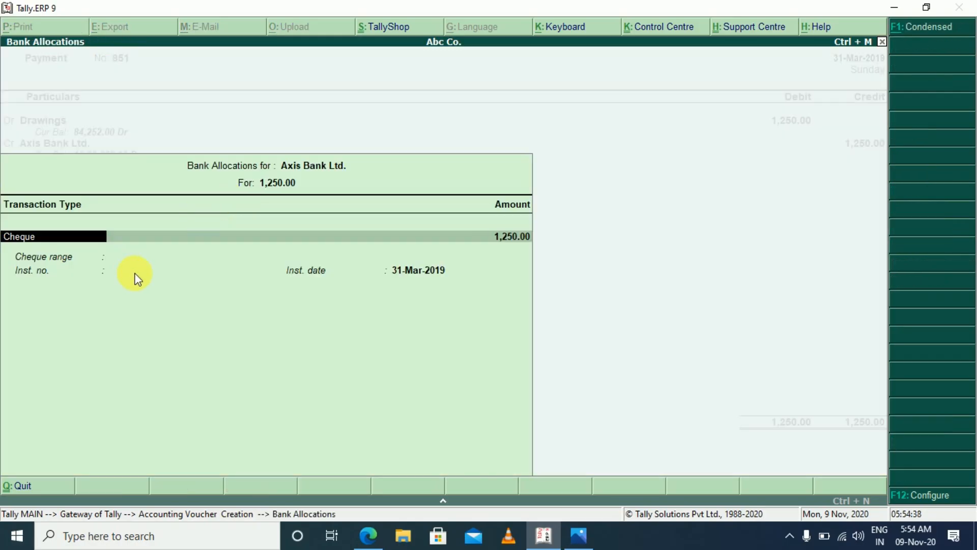
key(Return)
key(Return)
key(Return)
key(Return)
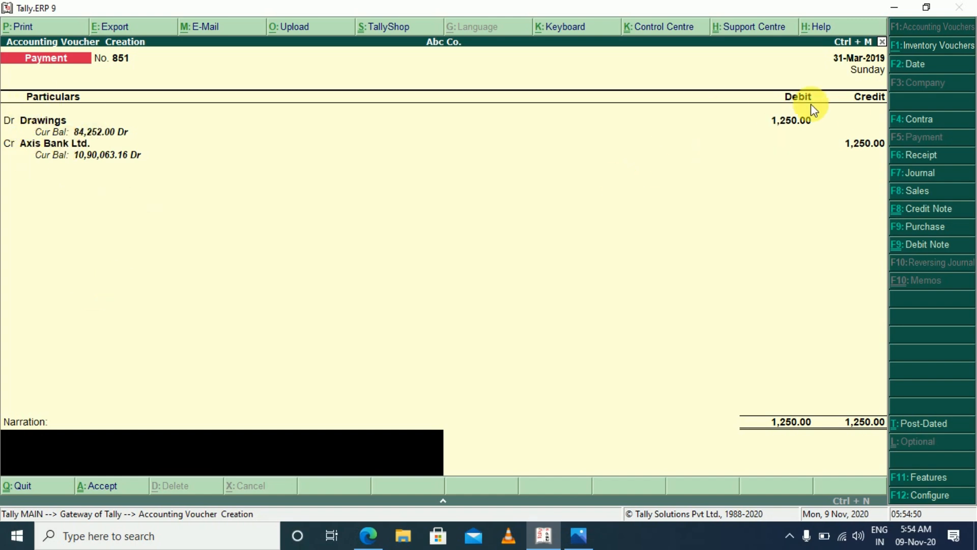
key(Return)
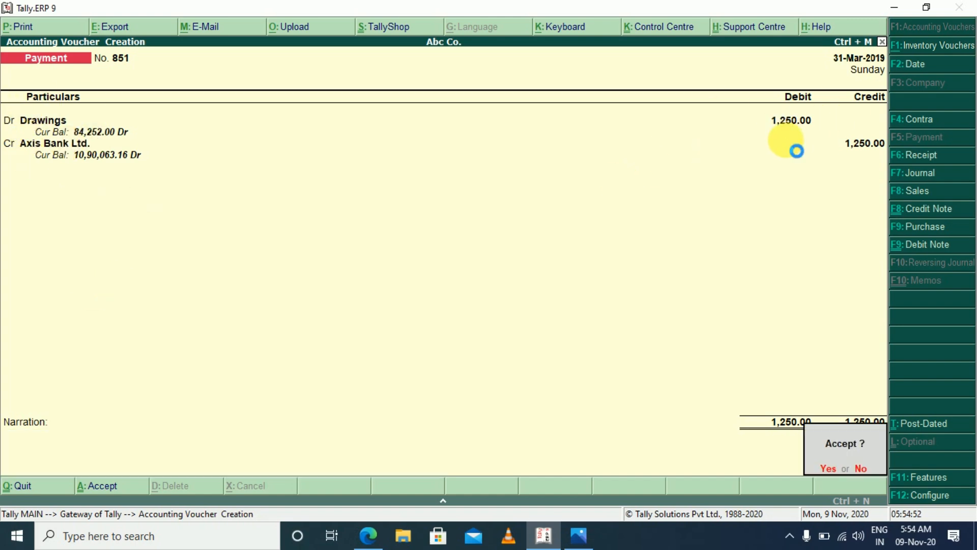
key(Return)
key(n)
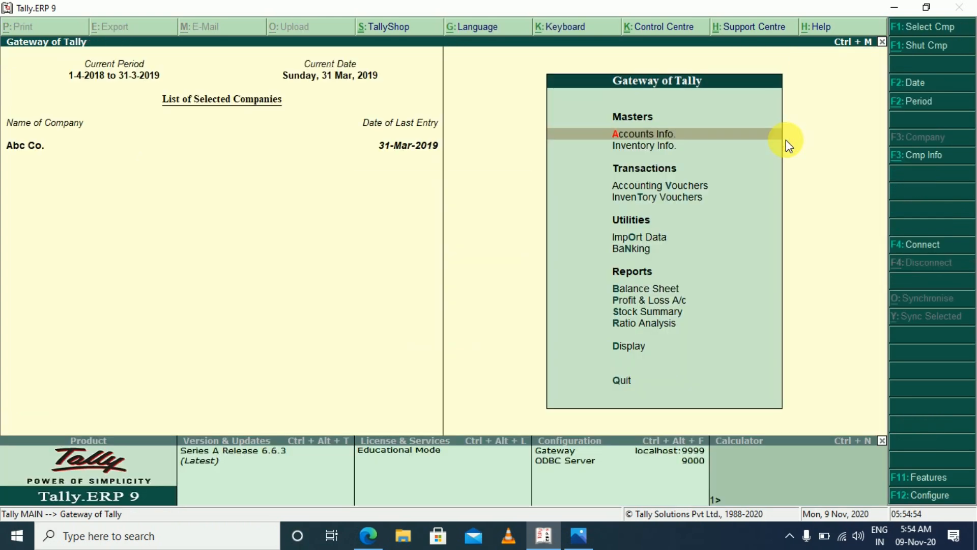
Check the Drawings line under Capital Account in the Balance Sheet
key(b)
key(Down)
key(Down)
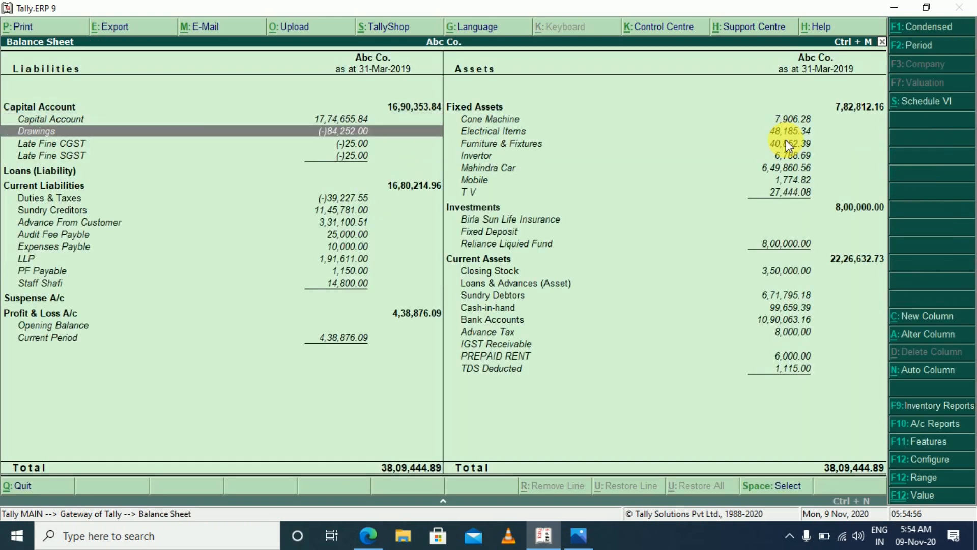
key(Down)
key(Up)
key(Up)
key(Down)
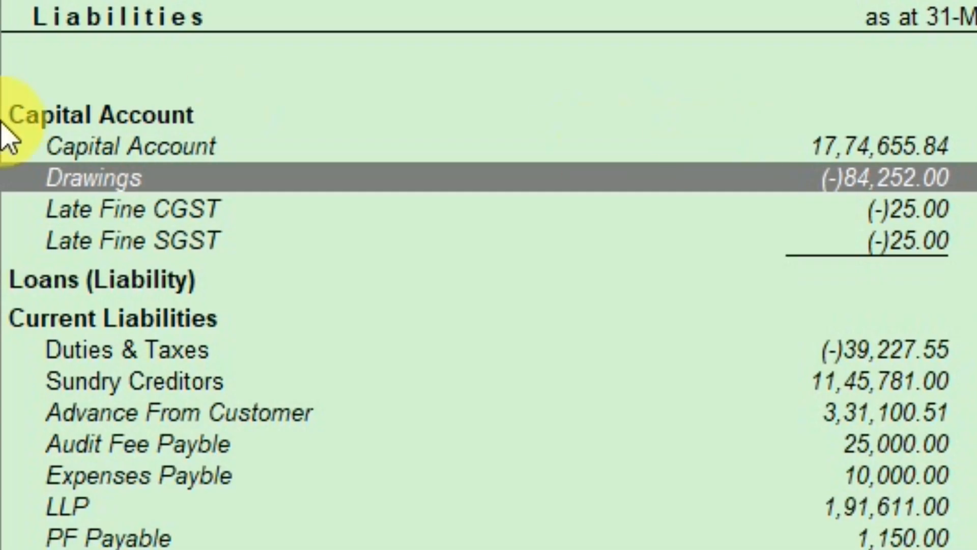
Drill down from Drawings to its March ledger vouchers, review the payments and return to the Gateway of Tally
click(936, 194)
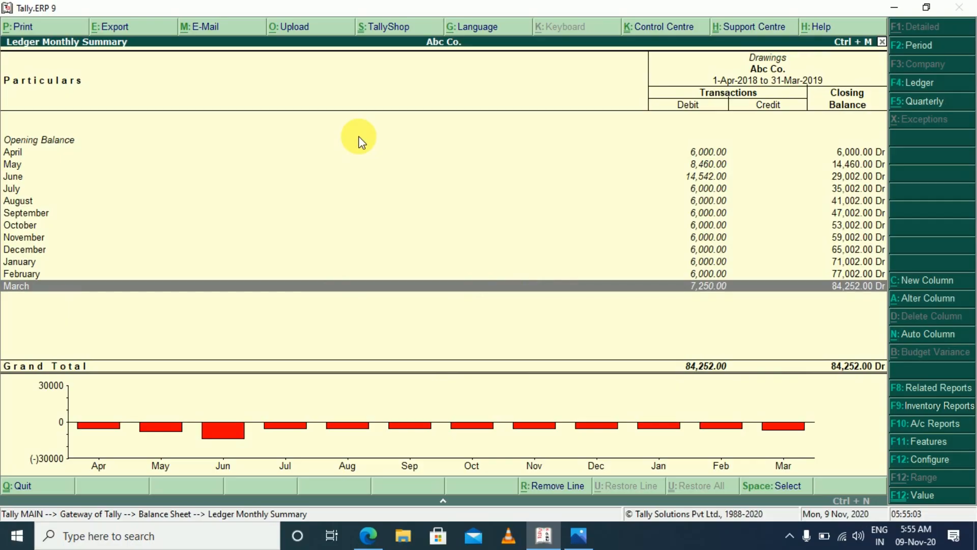
key(Return)
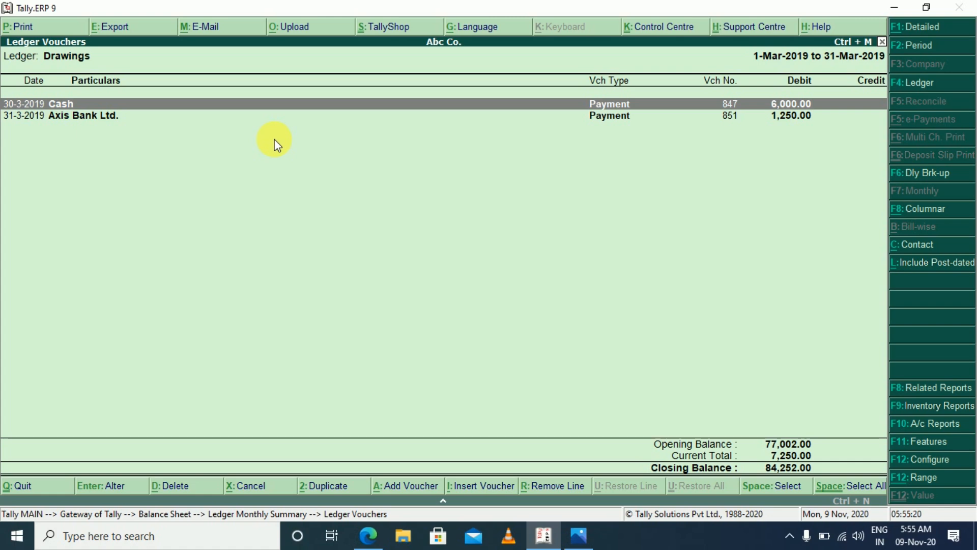
key(Escape)
key(Escape)
key(Escape)
key(Escape)
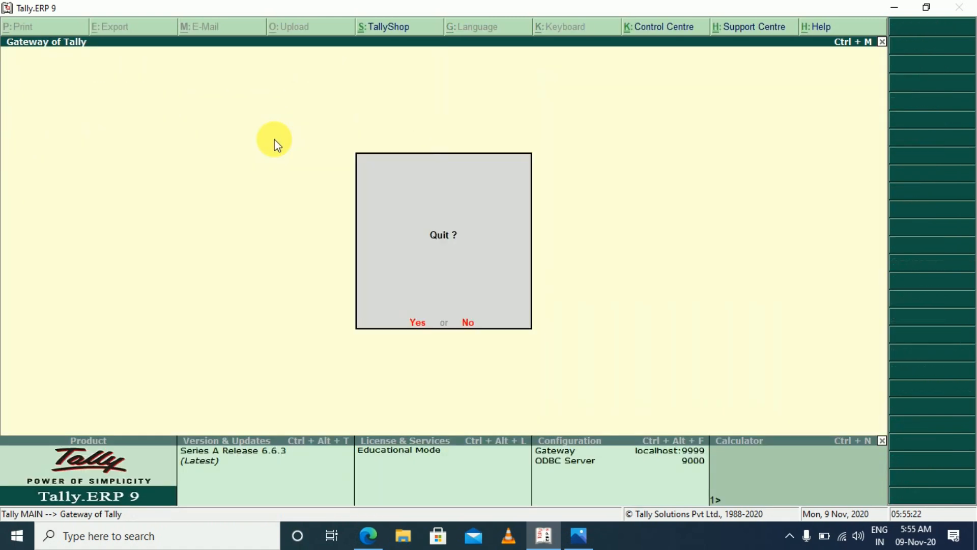
key(Escape)
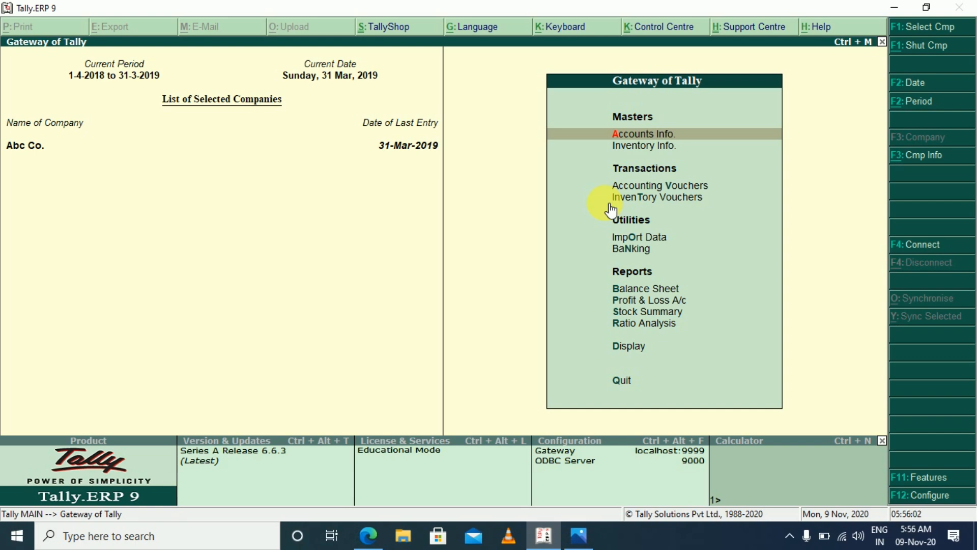
key(Escape)
key(n)
key(v)
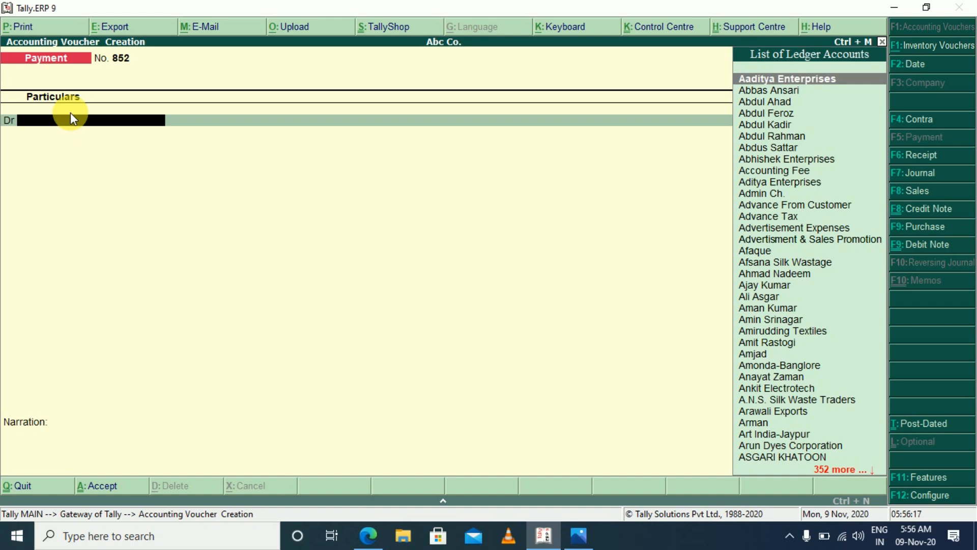
key(Escape)
key(Escape)
key(Escape)
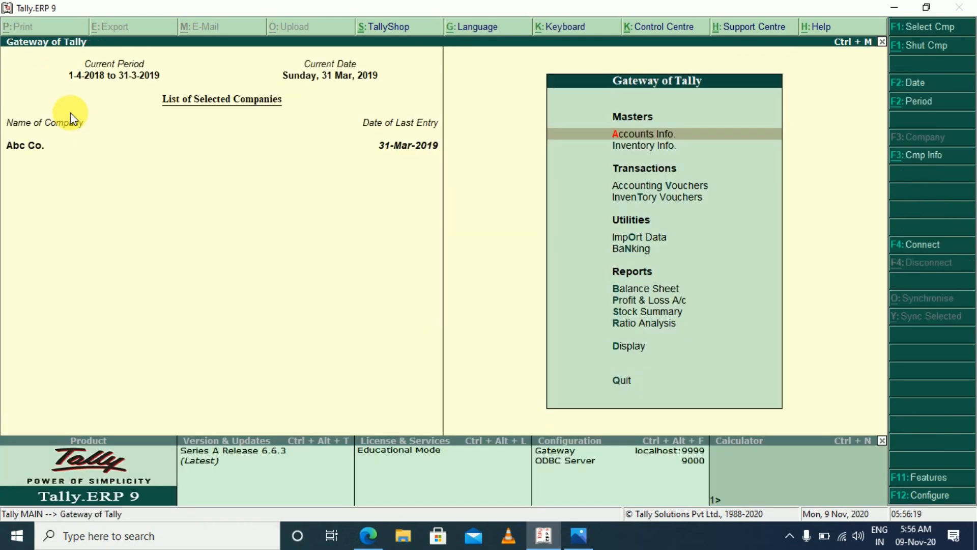
Look at the Investments lines on the assets side of the Balance Sheet, and return to the Gateway of Tally
key(b)
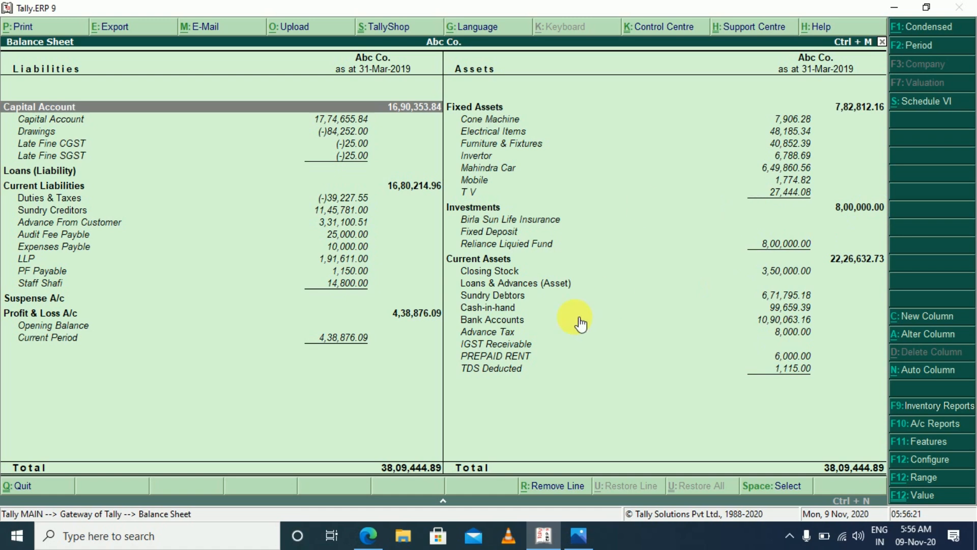
click(546, 223)
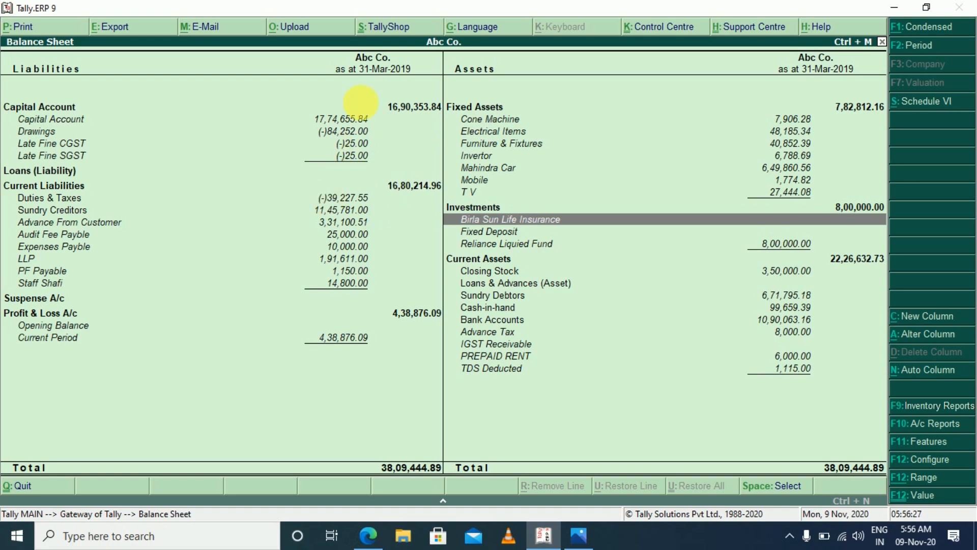
key(Escape)
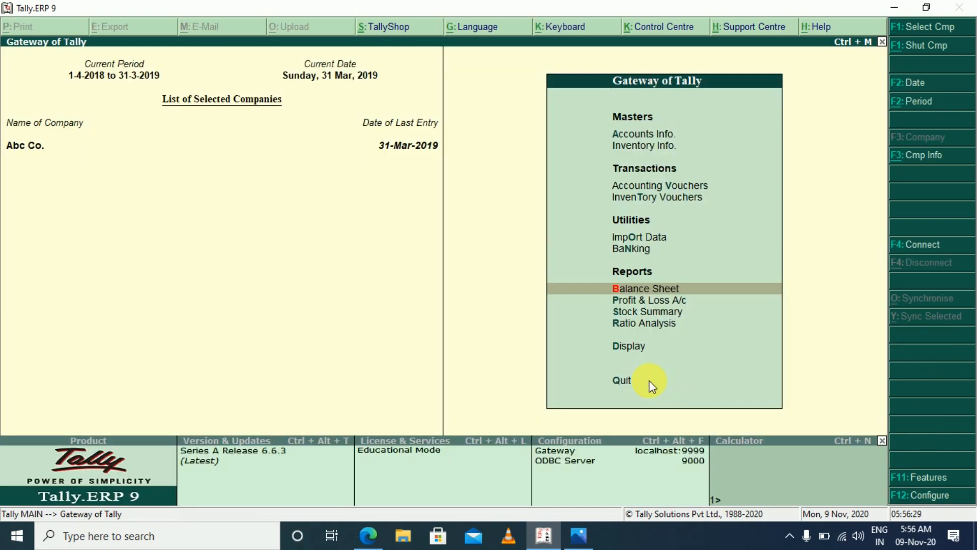
Start a payment voucher and create a new ledger named LIC under Capital Account from within it
key(Escape)
key(n)
key(v)
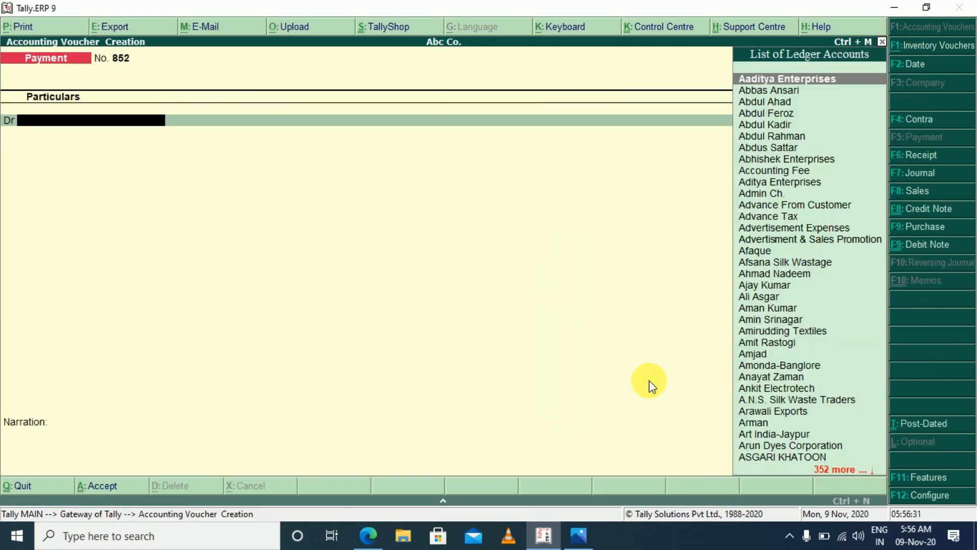
key(alt+c)
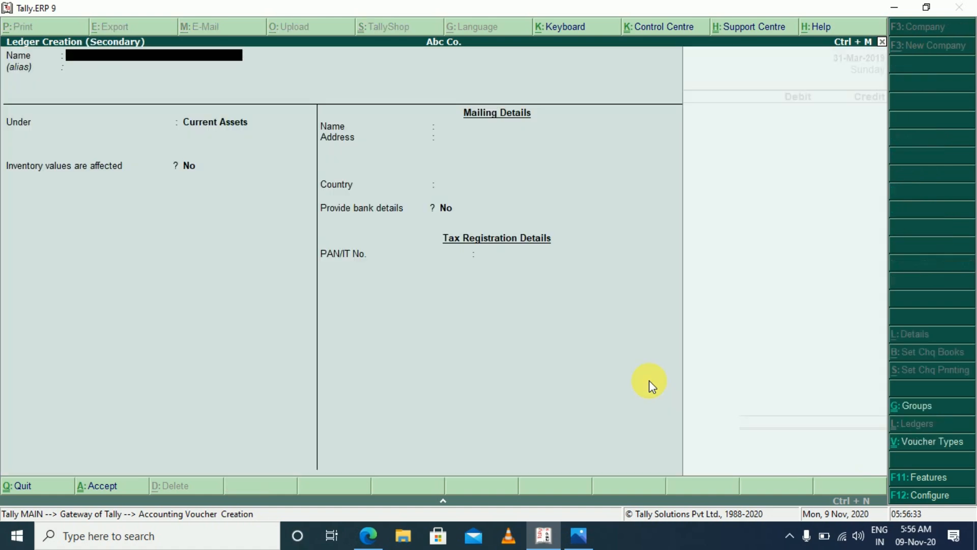
text(LIF)
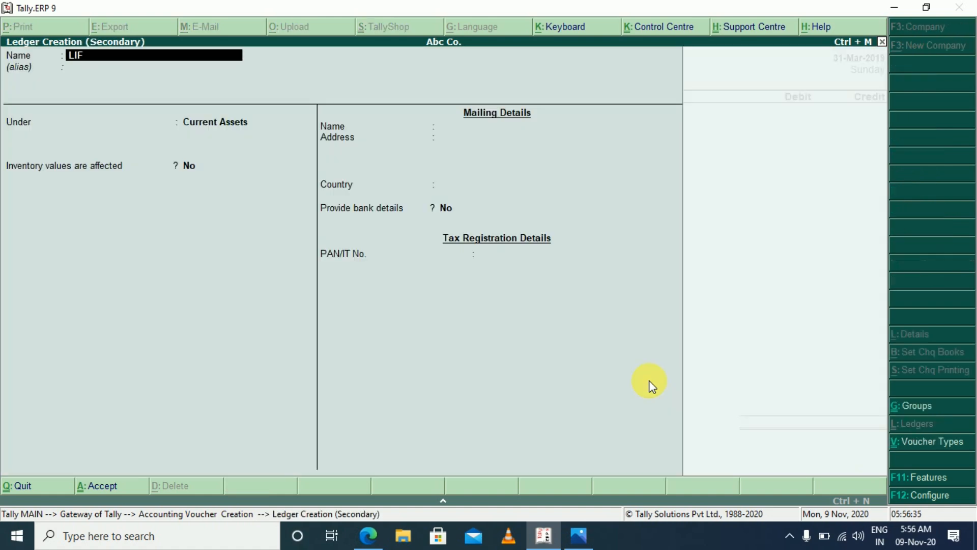
key(BackSpace)
text(C)
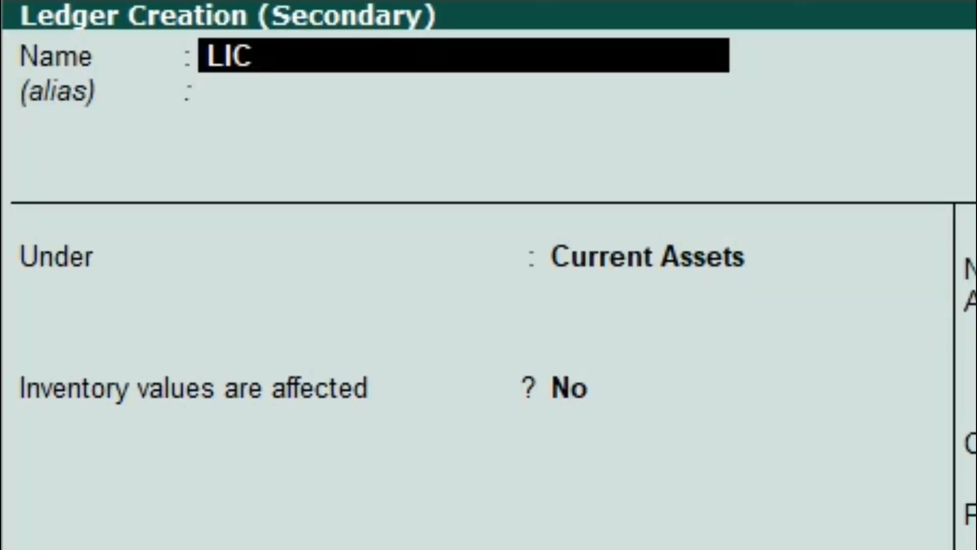
key(Return)
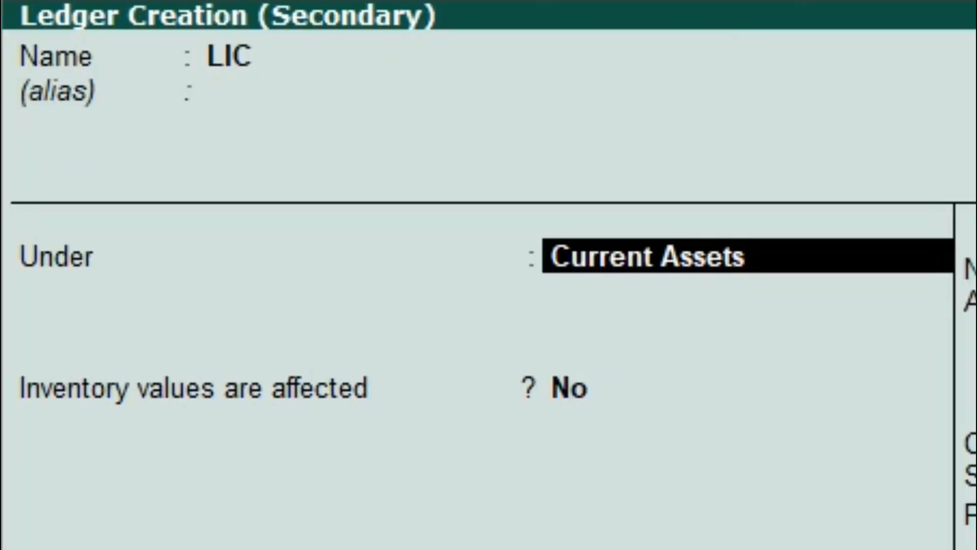
text(CAP)
key(Return)
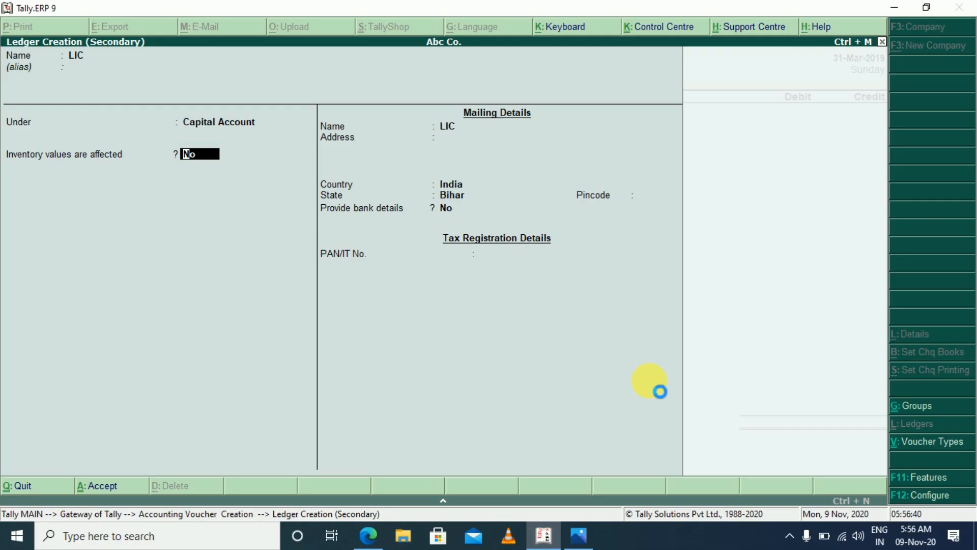
key(ctrl+a)
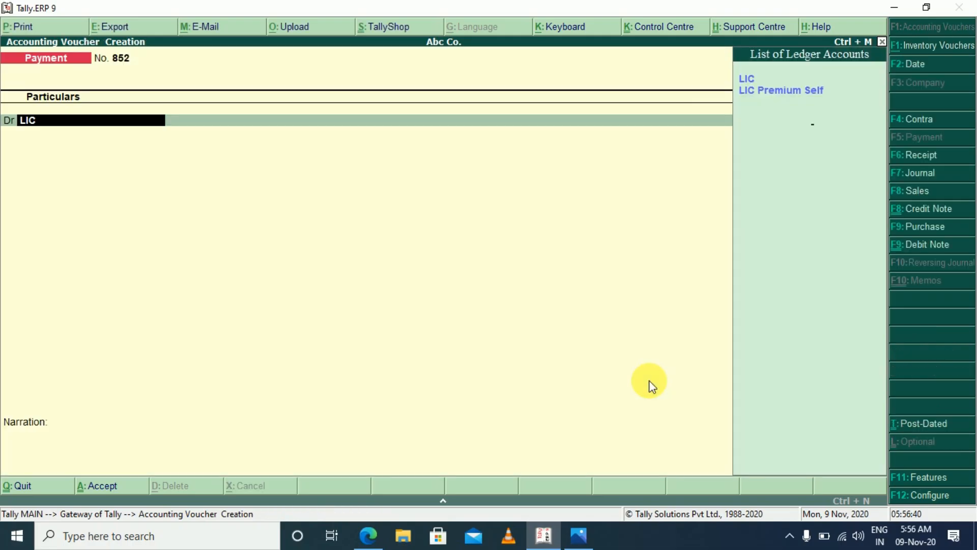
Debit the LIC ledger 1,55,210 in the payment voucher
key(Return)
text(1)
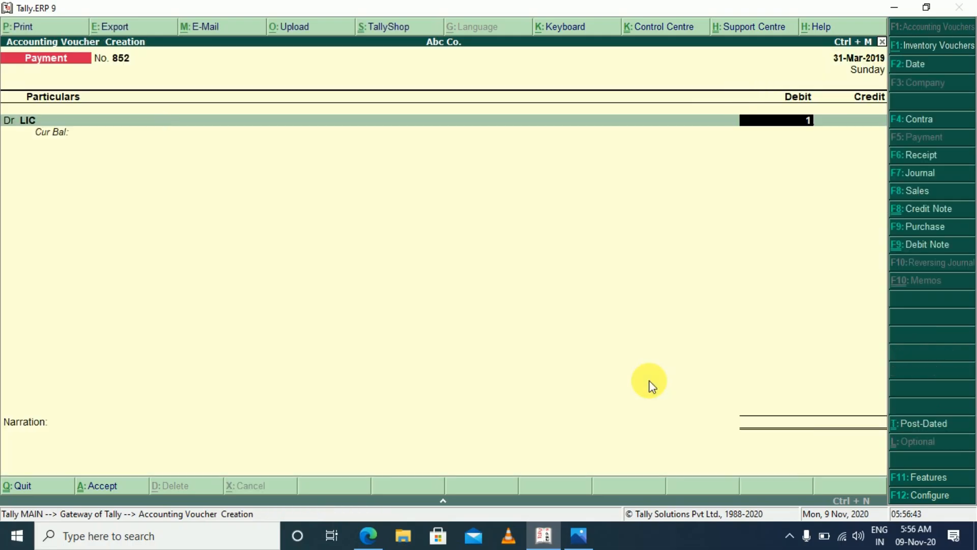
text(,55,210)
key(Return)
key(Return)
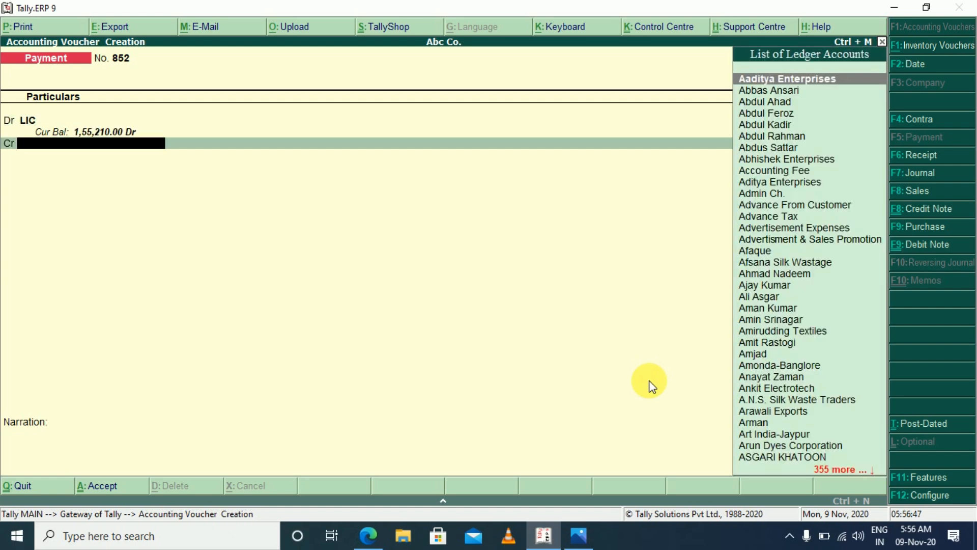
Credit Axis Bank Ltd. 1,55,210 with a Cheque bank allocation, save the payment voucher and return to the Gateway of Tally
text(axi)
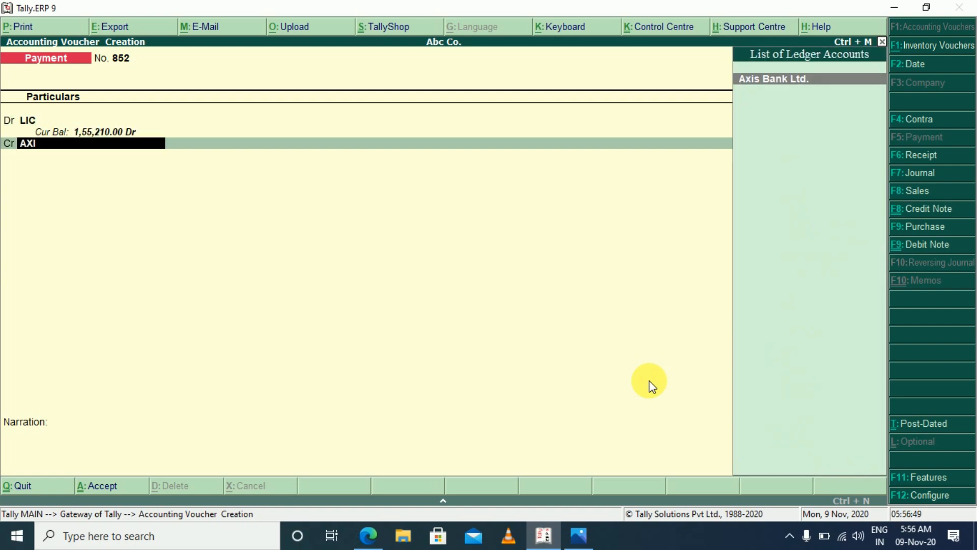
key(Return)
key(Return)
key(Return)
key(Return)
key(Return)
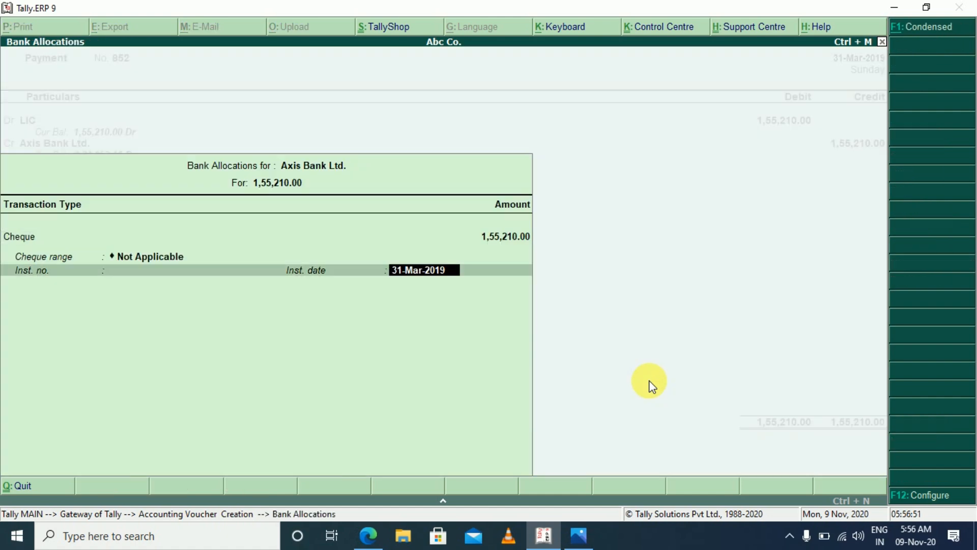
key(Return)
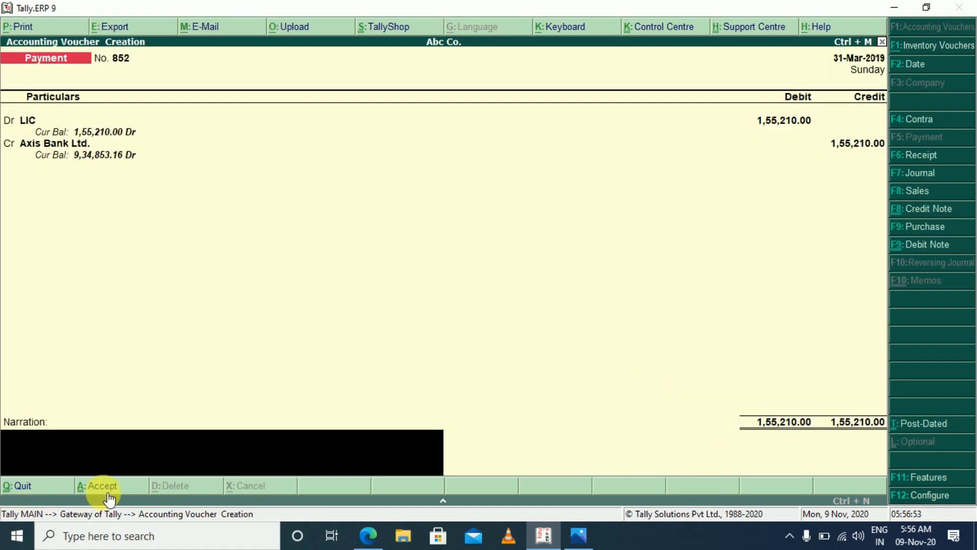
key(Return)
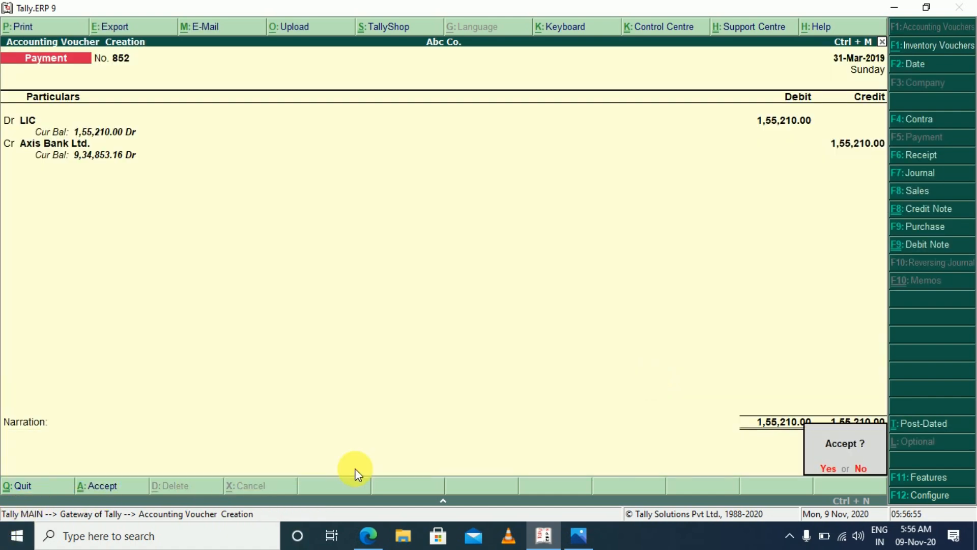
key(y)
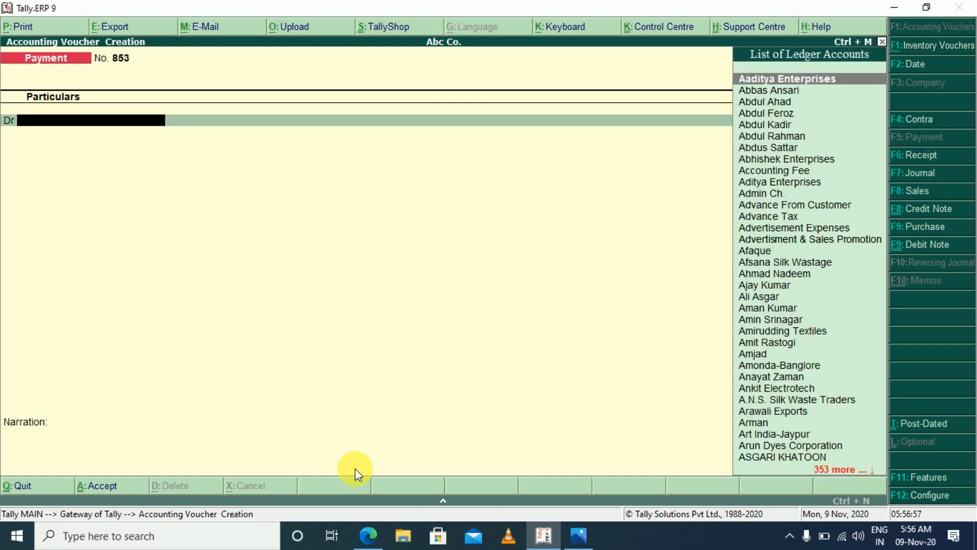
key(Escape)
key(Escape)
key(Escape)
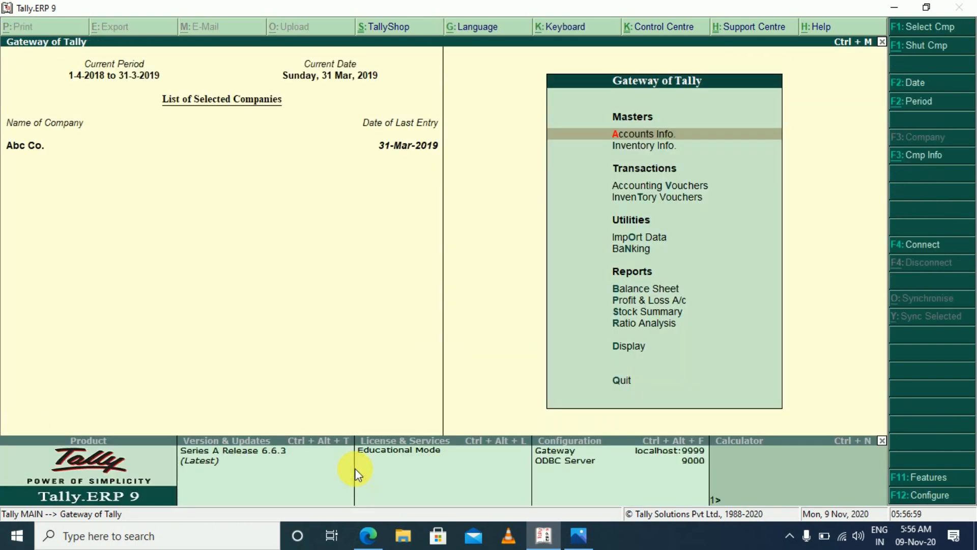
Check the LIC line under Capital Account in the detailed Balance Sheet and close the report
key(b)
key(alt+F1)
key(Down)
key(Down)
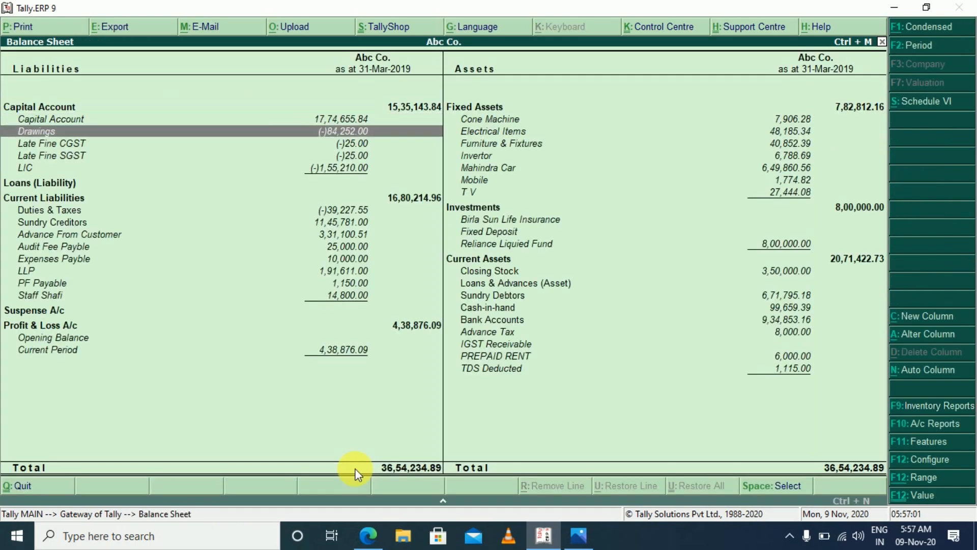
click(24, 171)
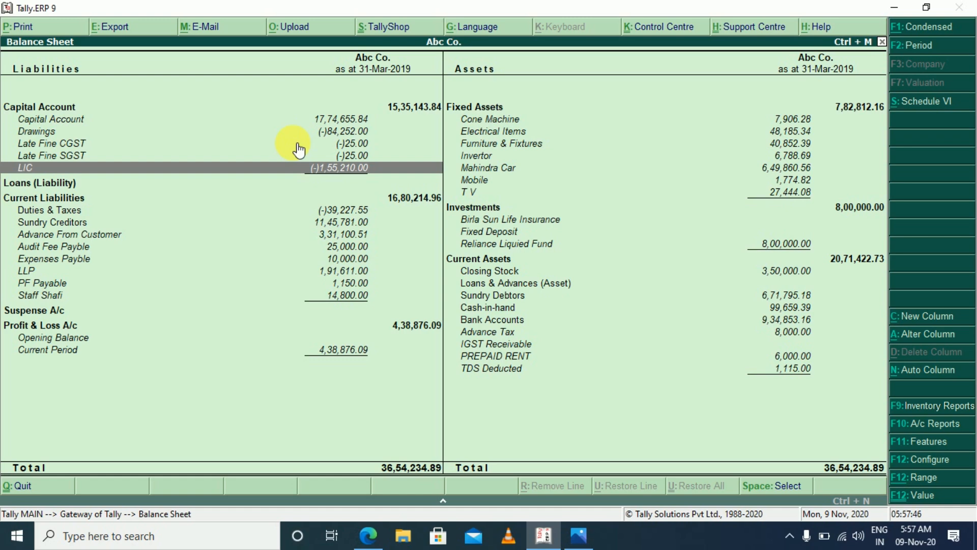
key(Escape)
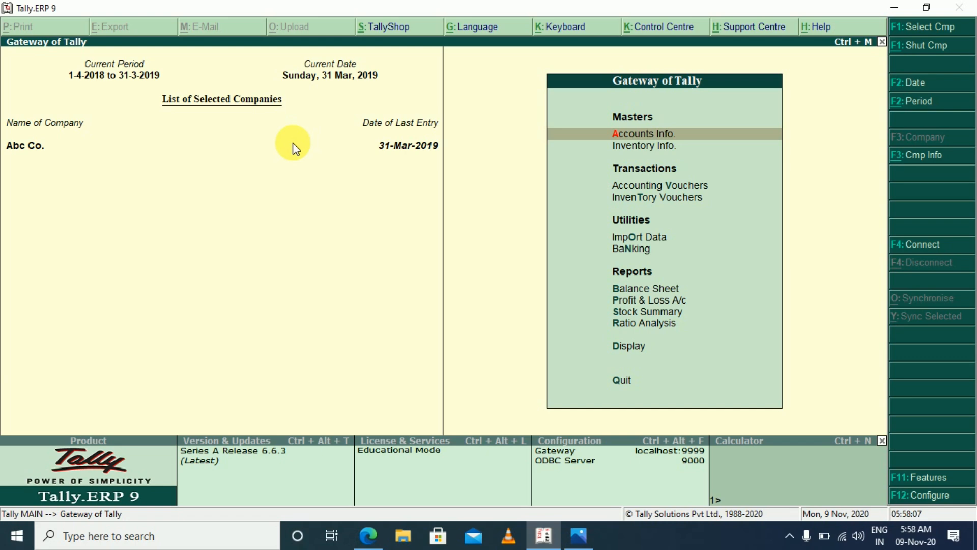
Open the Duties & Taxes group summary from Current Liabilities in the Balance Sheet
key(Escape)
key(Escape)
key(b)
key(Down)
key(Down)
key(Down)
key(Down)
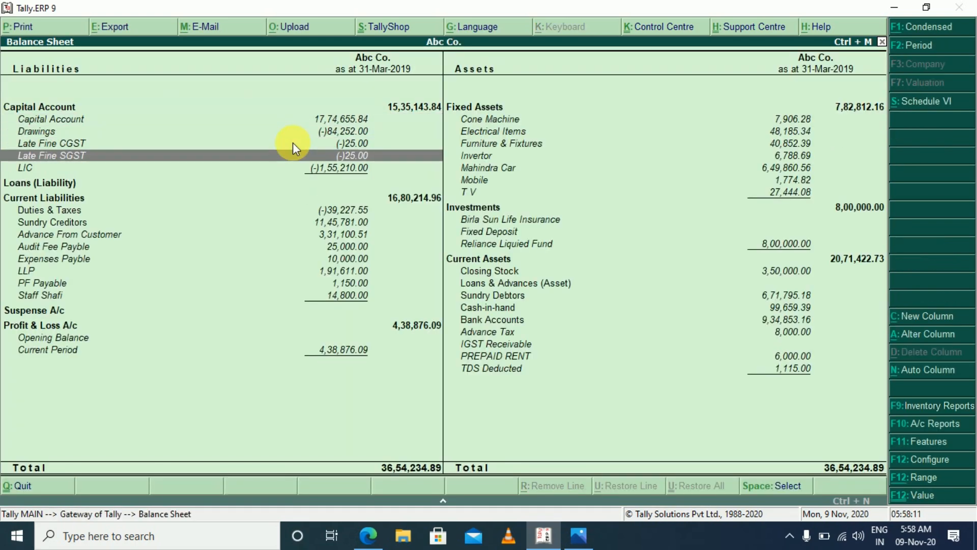
key(Down)
key(Down)
key(Down)
key(Down)
key(Return)
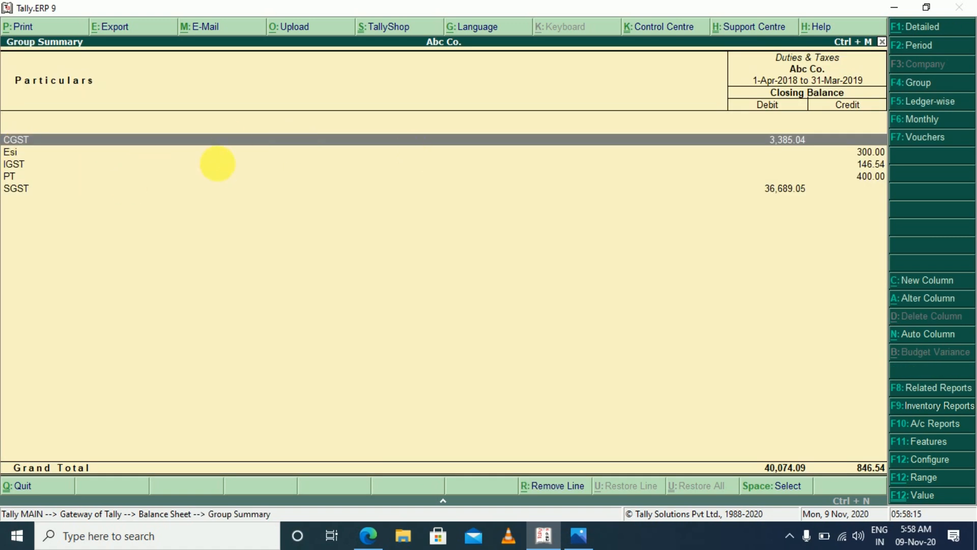
Drill down to the CGST ledger vouchers and set their period to 1-Apr-2018 to 31-Mar-2019
key(Return)
key(Return)
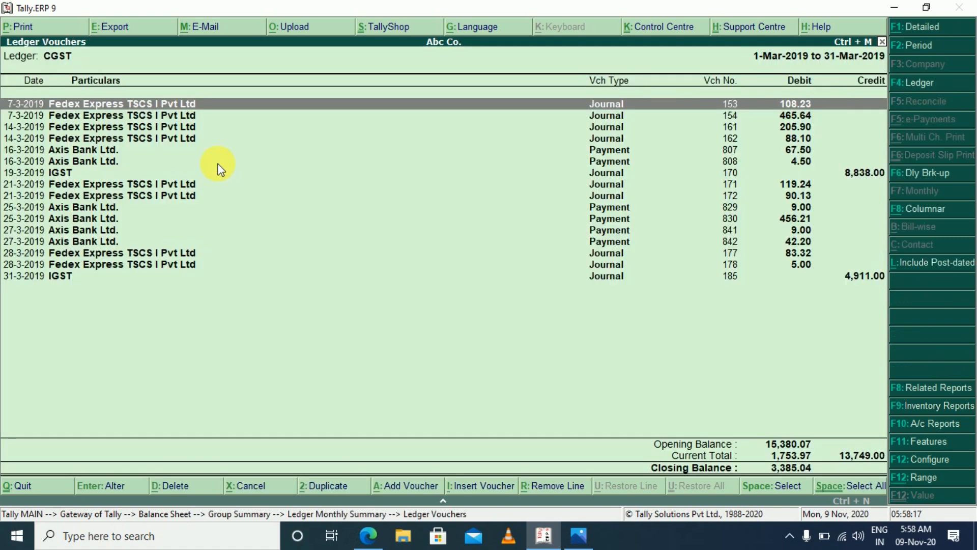
key(F2)
key(Return)
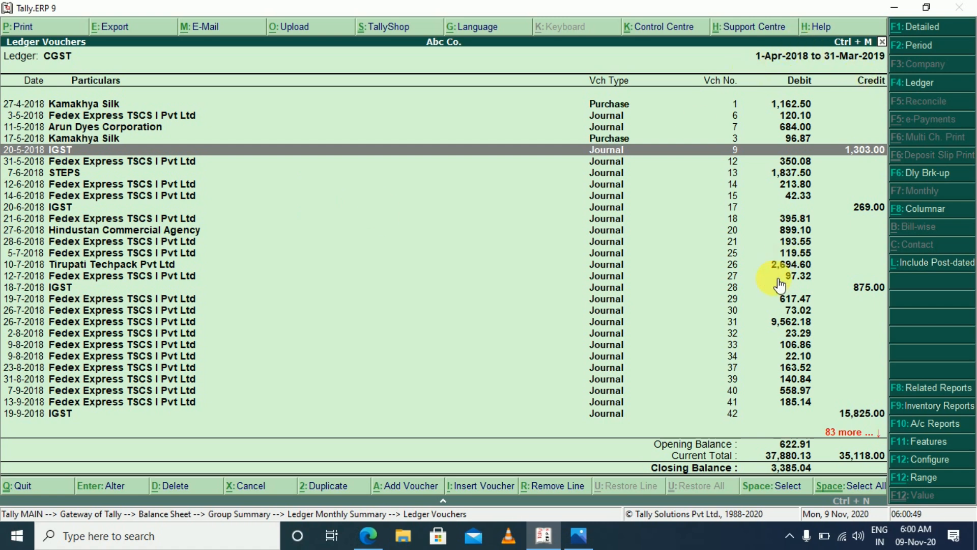
Switch to the gst image in Microsoft Office 2010, review the Integrated Tax payable and ITC set-off, and return to Tally
click(580, 536)
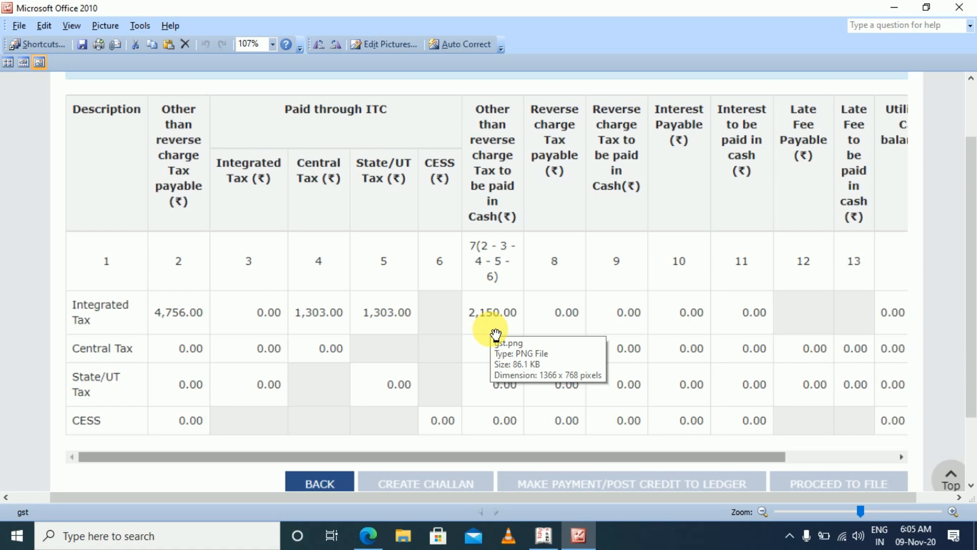
key(alt+Tab)
key(alt+Tab)
key(alt+Tab)
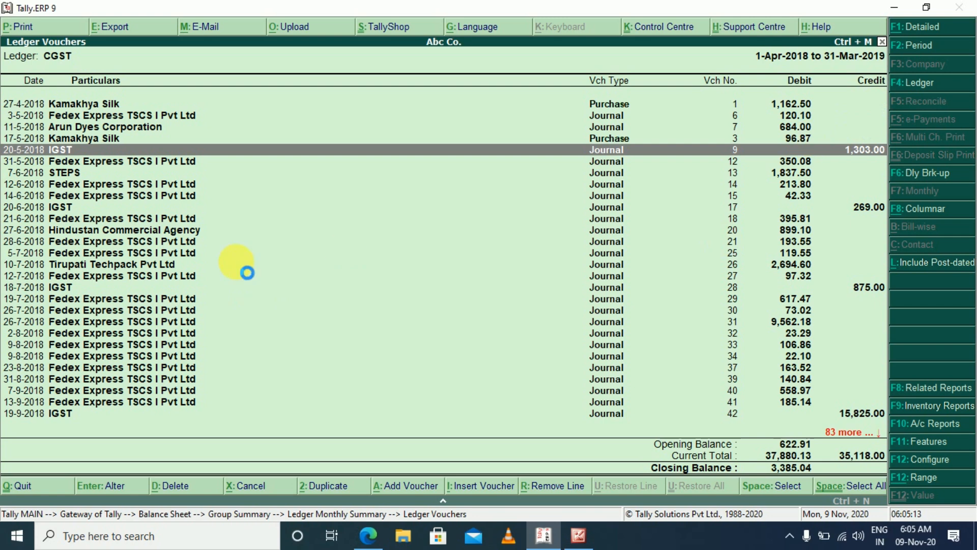
Open the 20-5-2018 IGST journal voucher from the CGST ledger and delete it
key(Return)
key(alt+d)
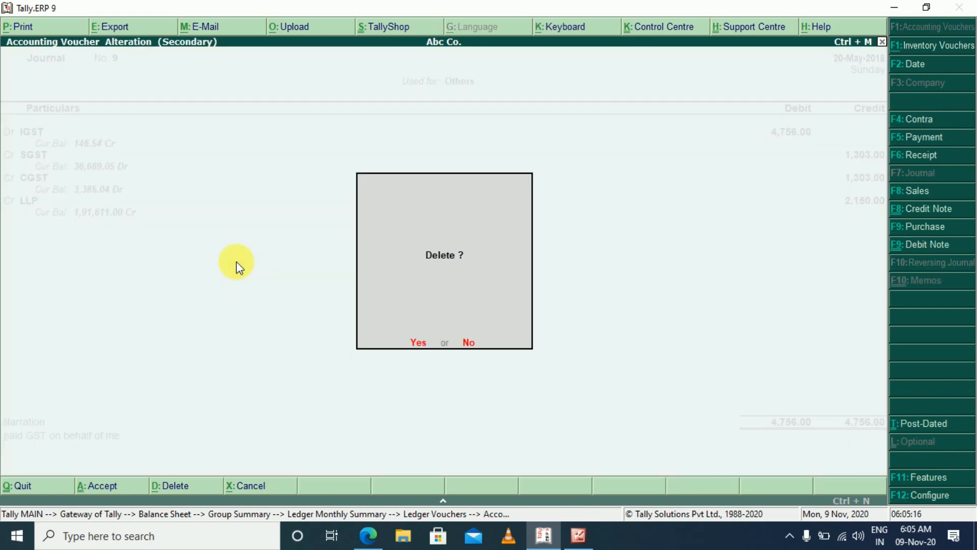
key(Return)
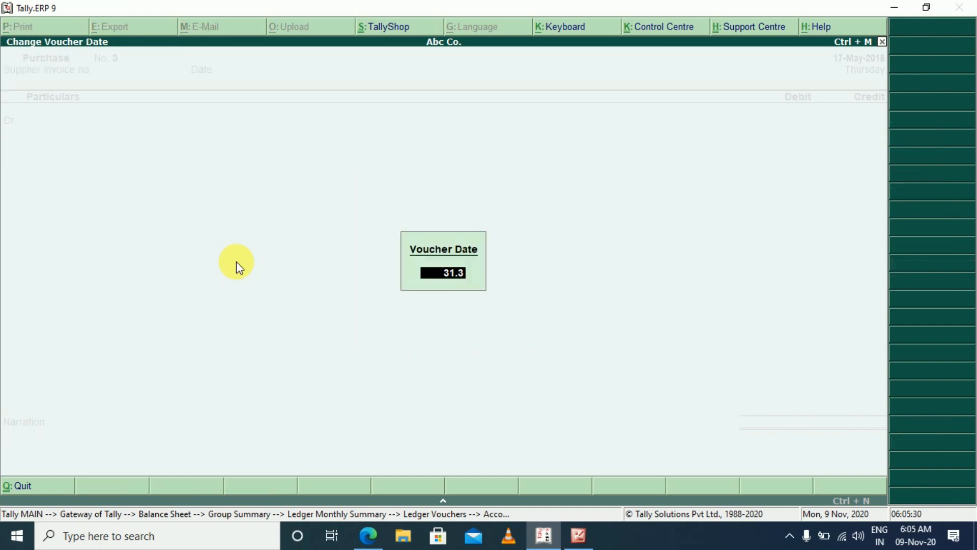
key(Return)
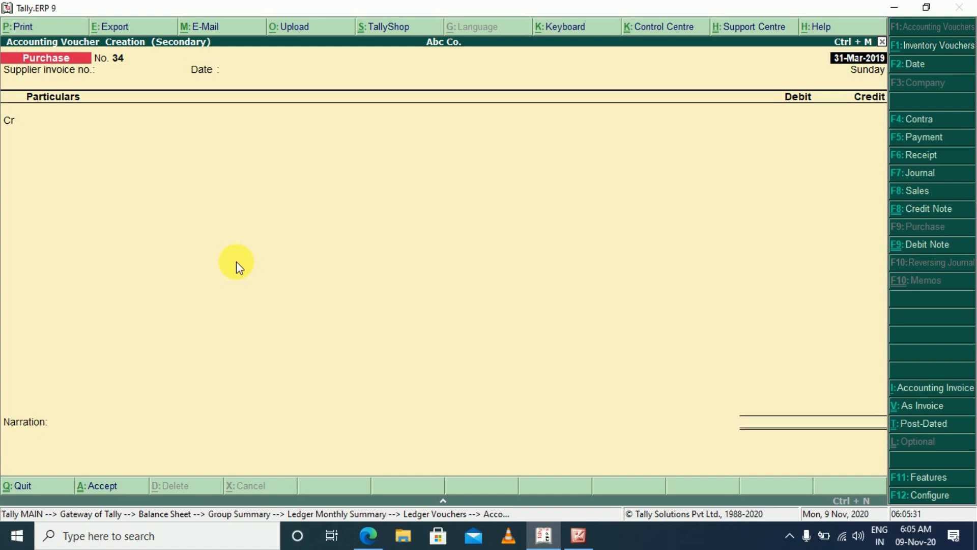
Start a new payment voucher dated 31-Mar-2019 and choose IGST as the debit ledger, consulting the gst image
key(F7)
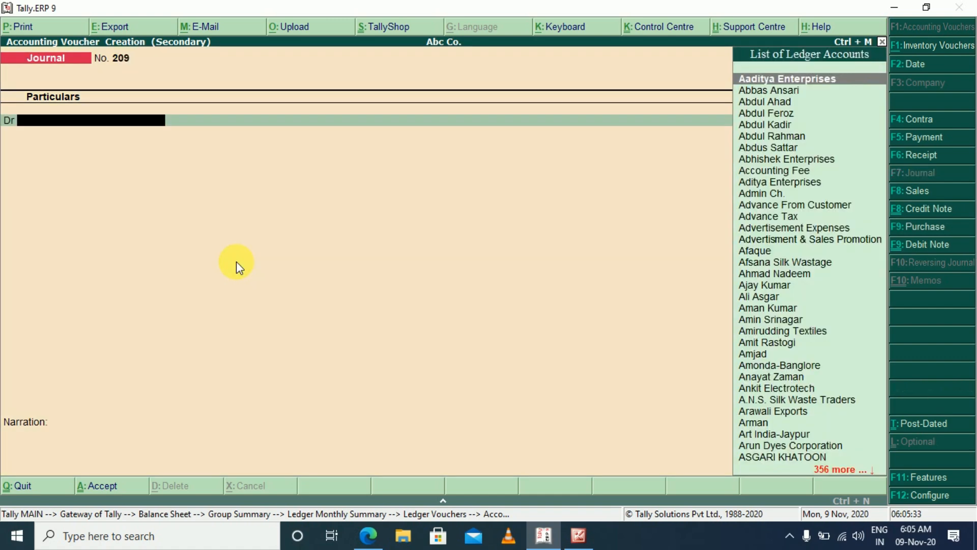
key(F5)
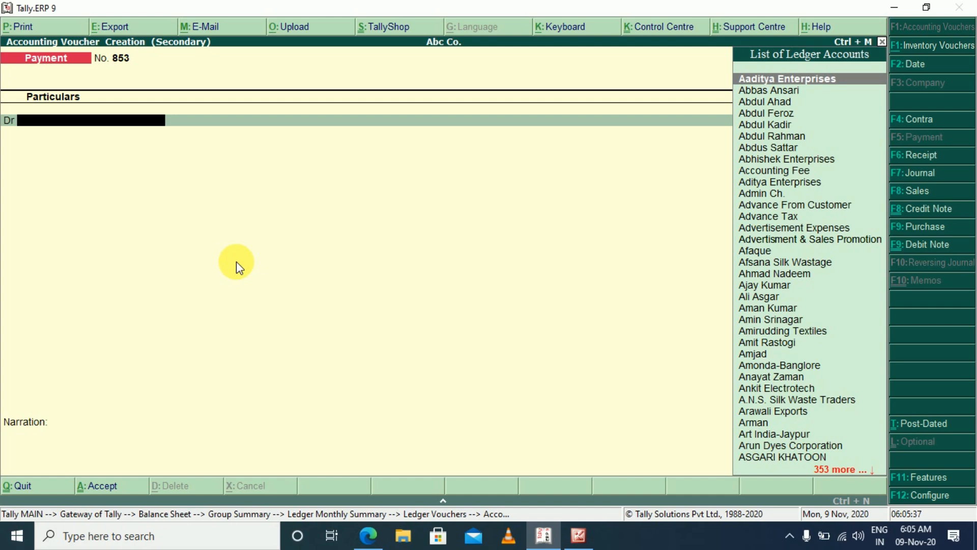
key(alt+Tab)
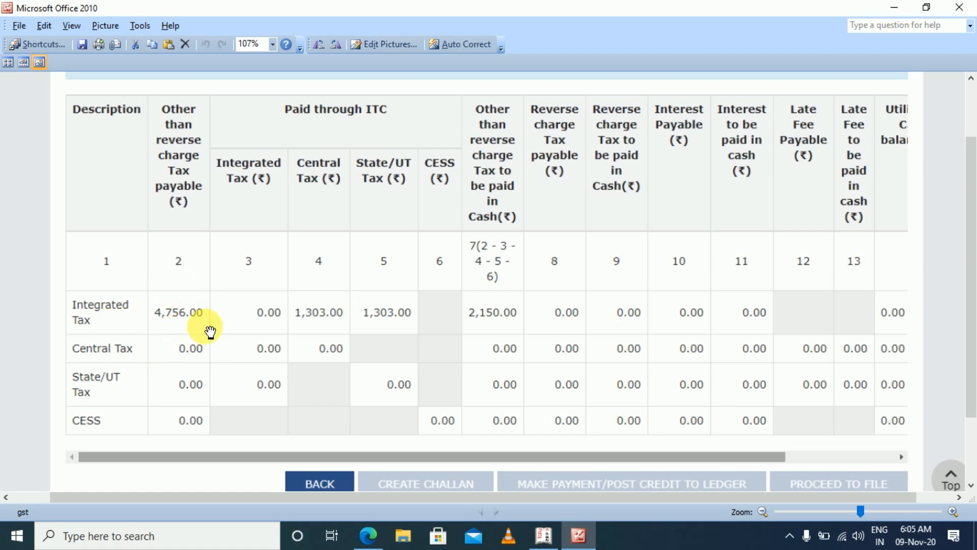
key(alt+Tab)
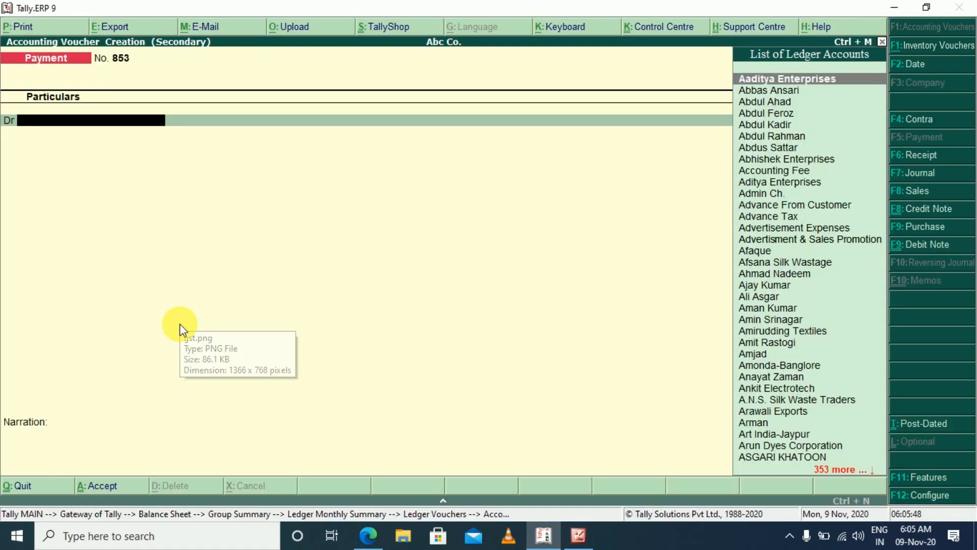
text(IGS)
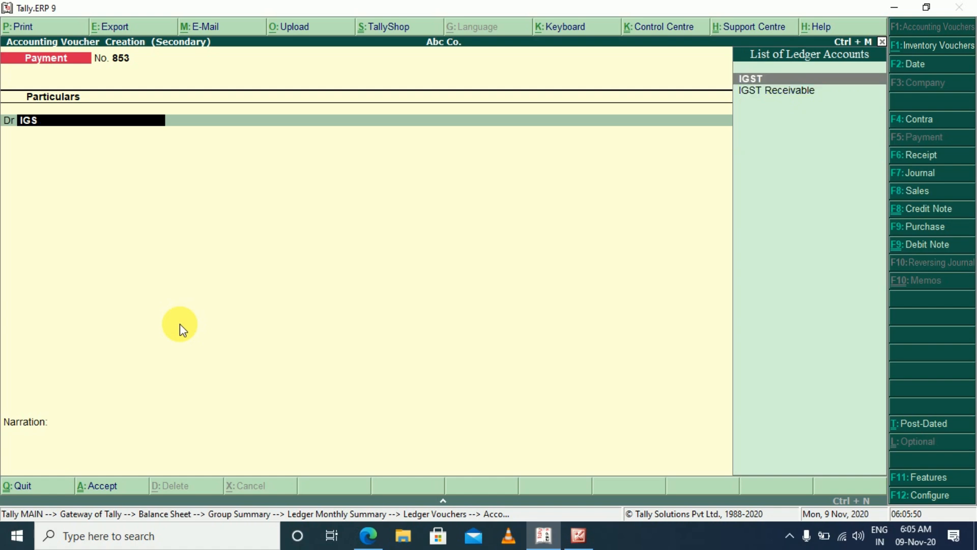
key(Return)
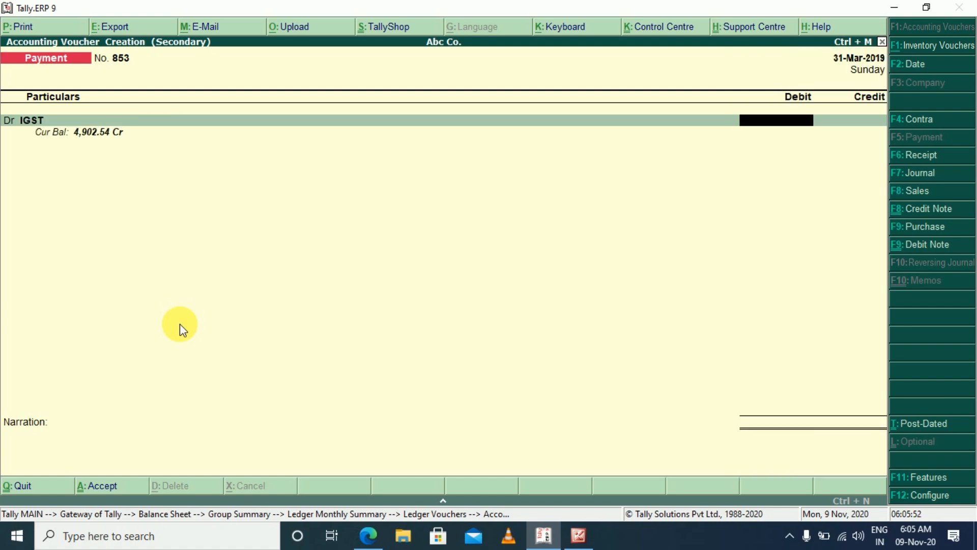
Check the Integrated Tax payable in the gst image and set the IGST debit amount to 4,756
key(alt+Tab)
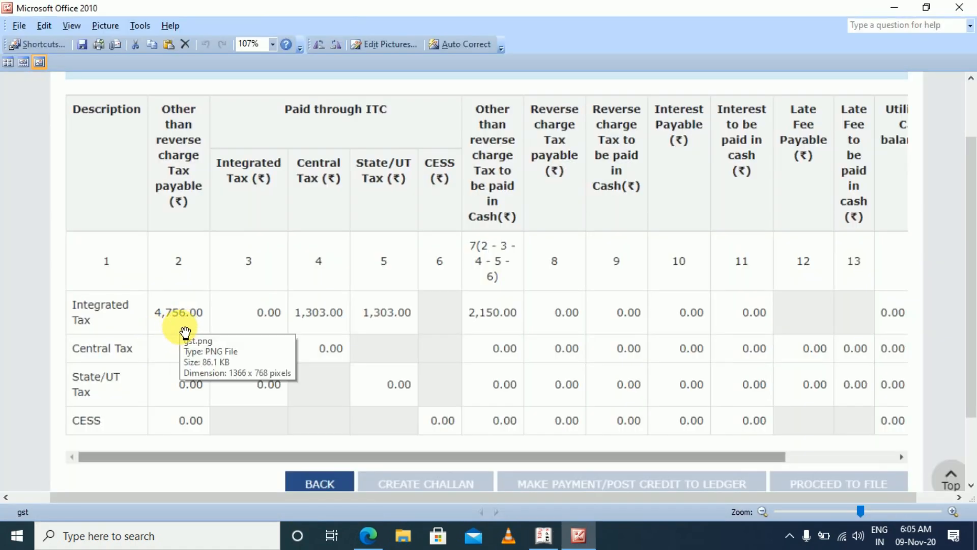
key(alt+Tab)
text(4756)
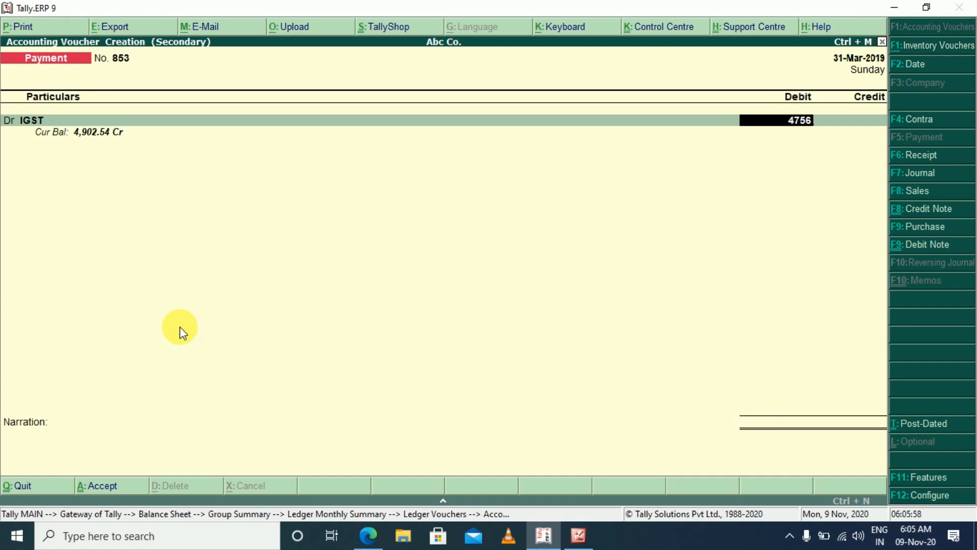
key(alt+Tab)
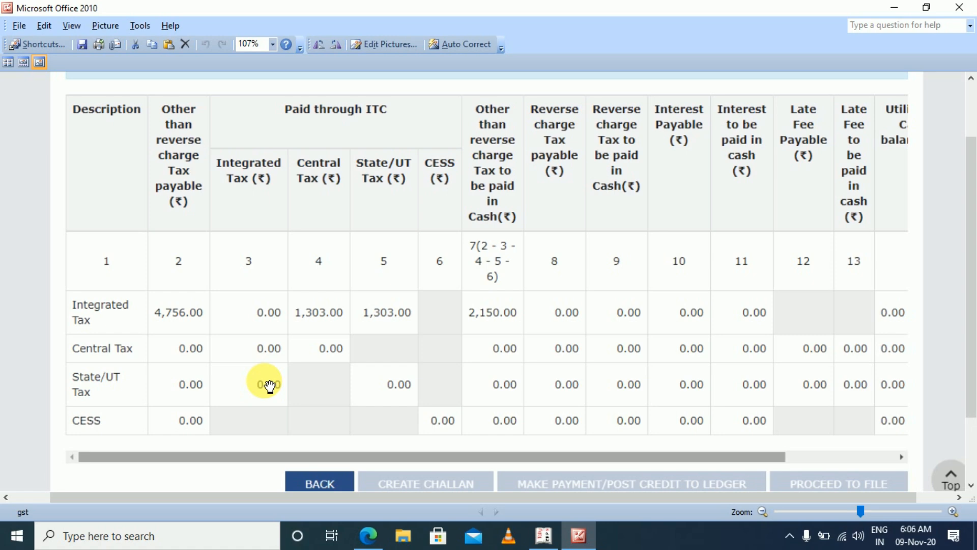
key(alt+Tab)
key(Return)
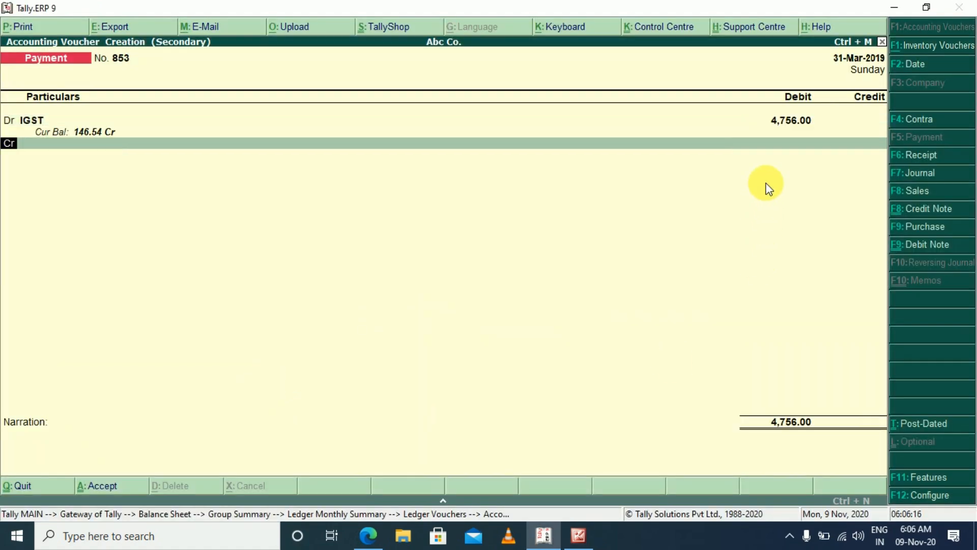
Credit the SGST ledger with 1,303, checking the ITC amount in the gst image
key(Return)
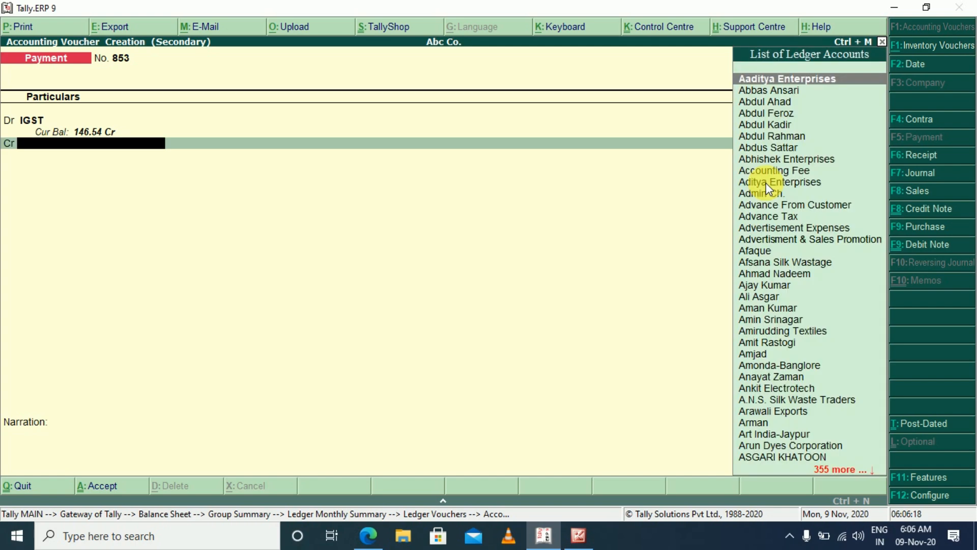
key(alt+Tab)
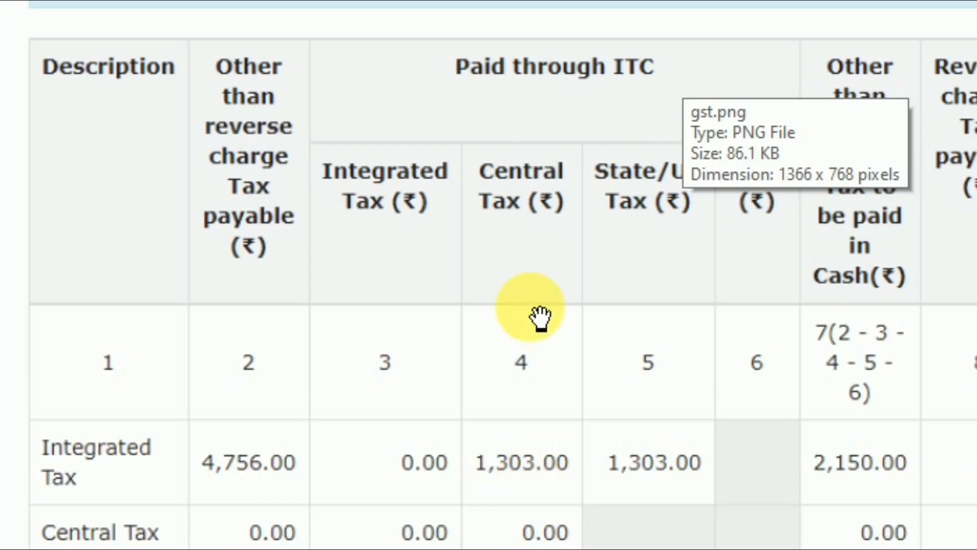
key(alt+Tab)
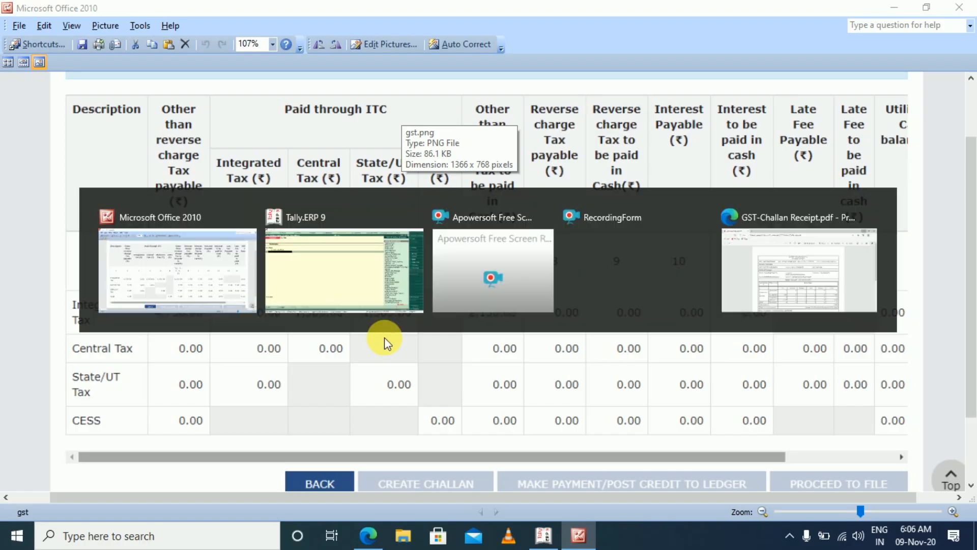
text(SGS)
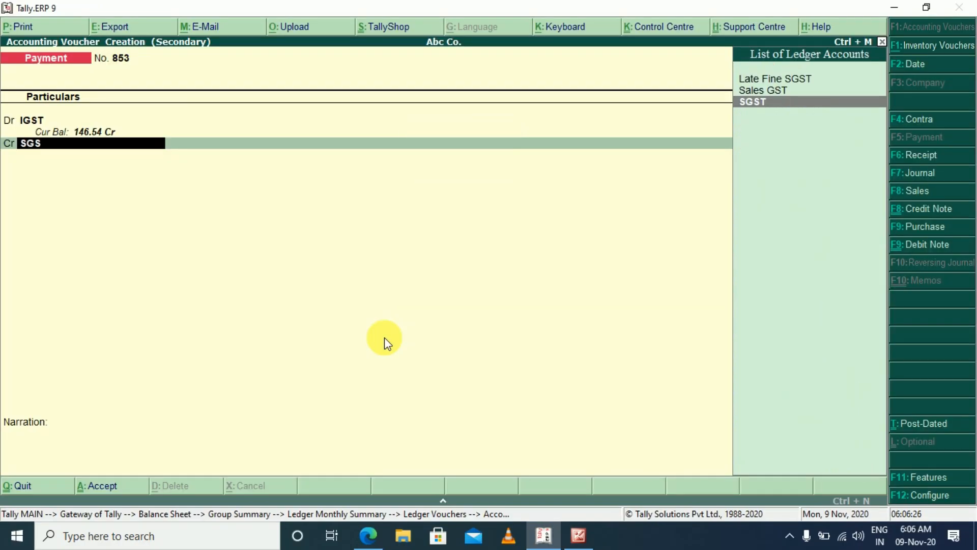
key(Return)
text(13)
key(alt+Tab)
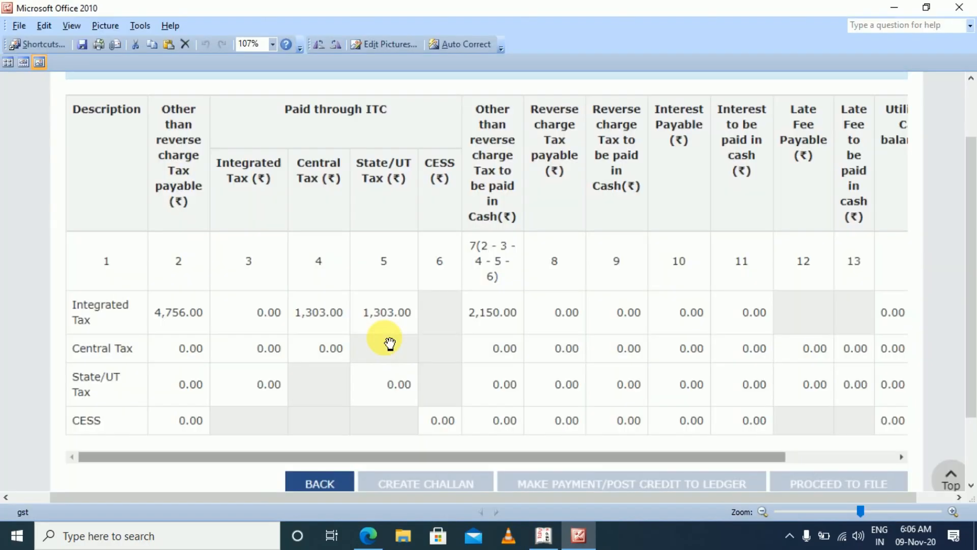
key(alt+Tab)
text(53)
key(Return)
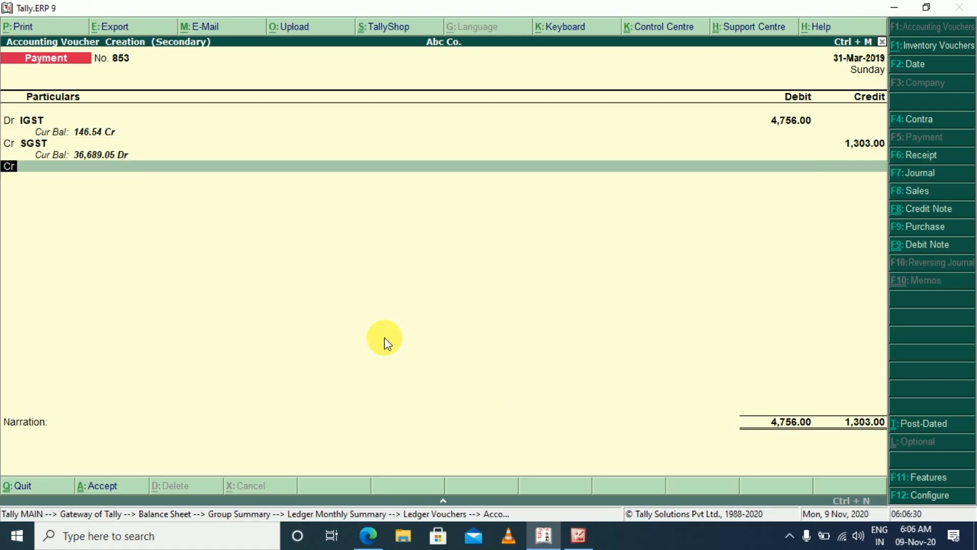
Credit the CGST ledger with 1,303 in the same payment voucher
text(CGS)
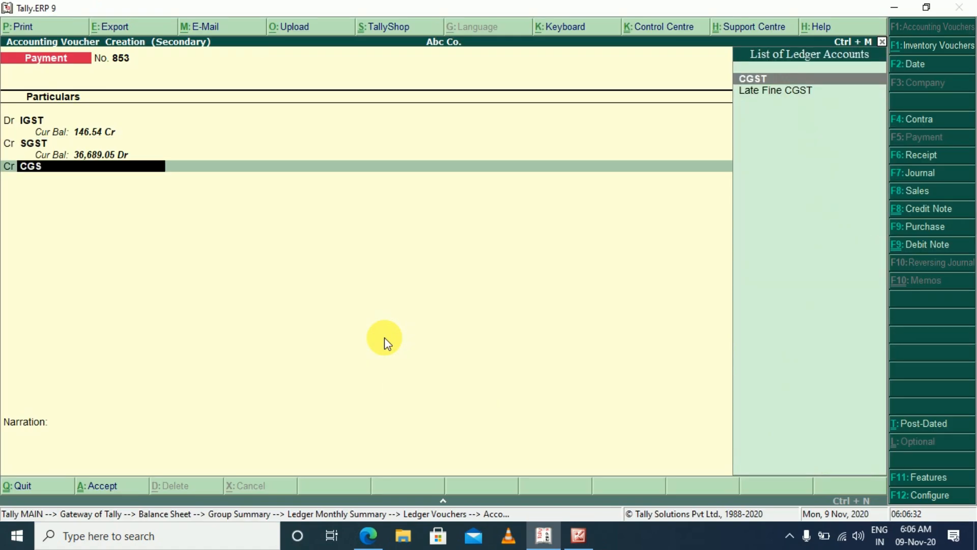
key(Return)
text(1303)
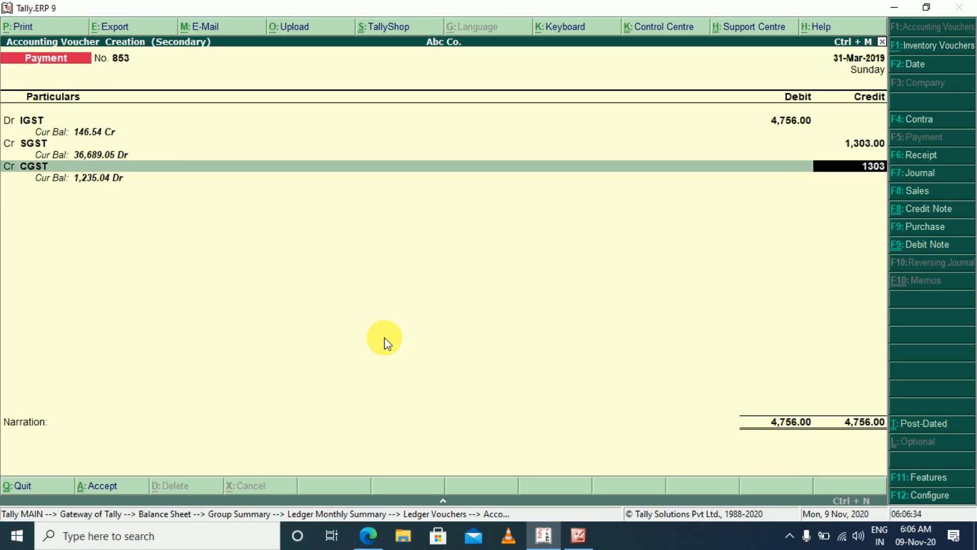
key(Return)
key(Return)
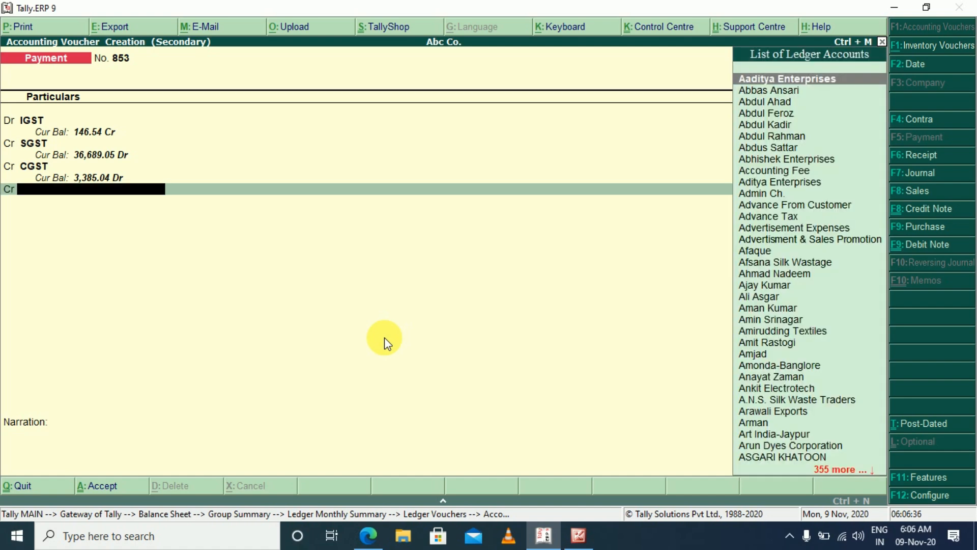
Check the tax payable in cash in the gst image and credit Axis Bank Ltd. with the remaining 2,150
key(alt+Tab)
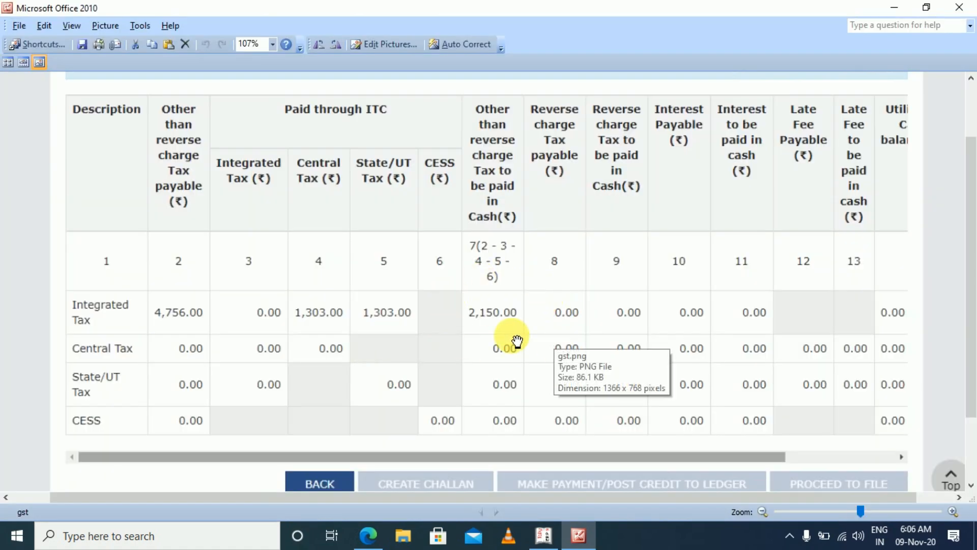
key(alt+Tab)
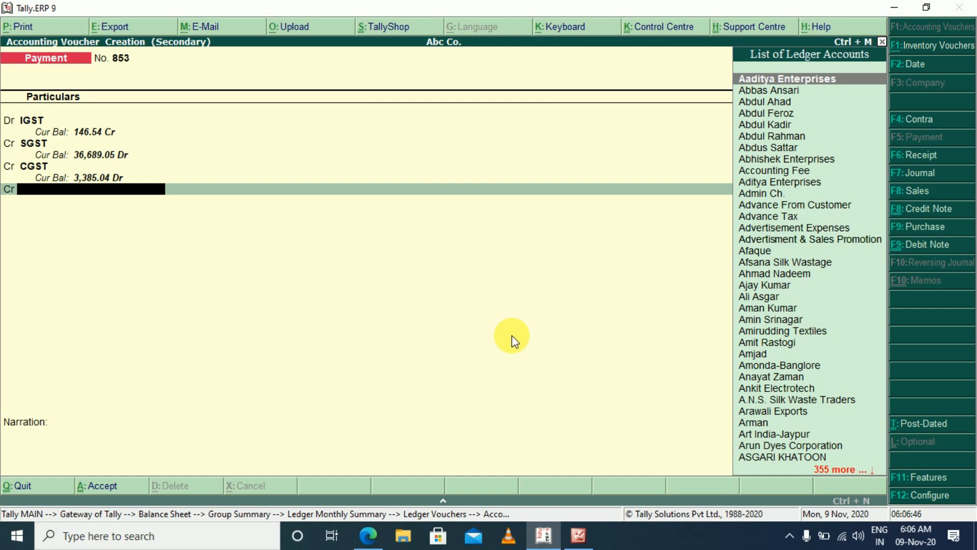
text(AXI)
key(Return)
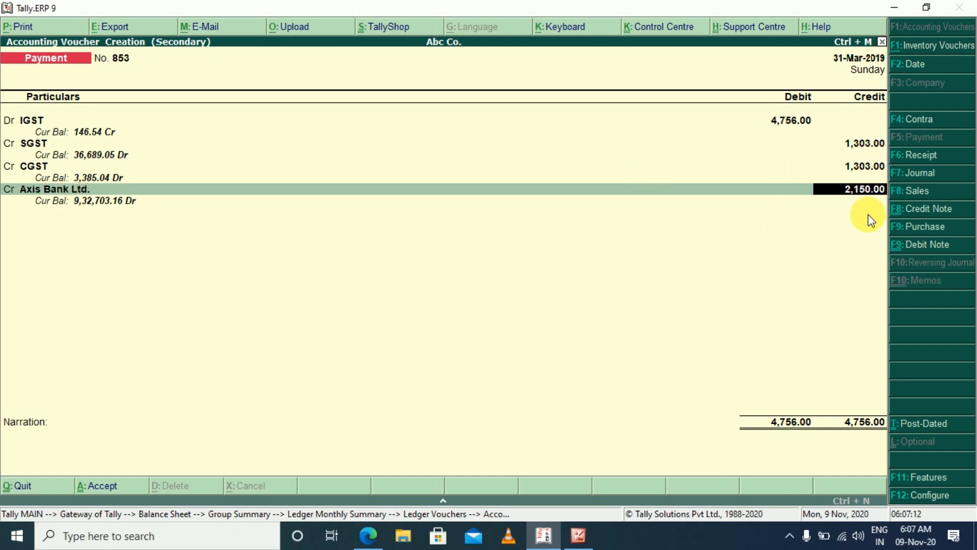
Switch to GST-Challan Receipt.pdf in Microsoft Edge and check the IGST tax amount paid
key(alt+Tab)
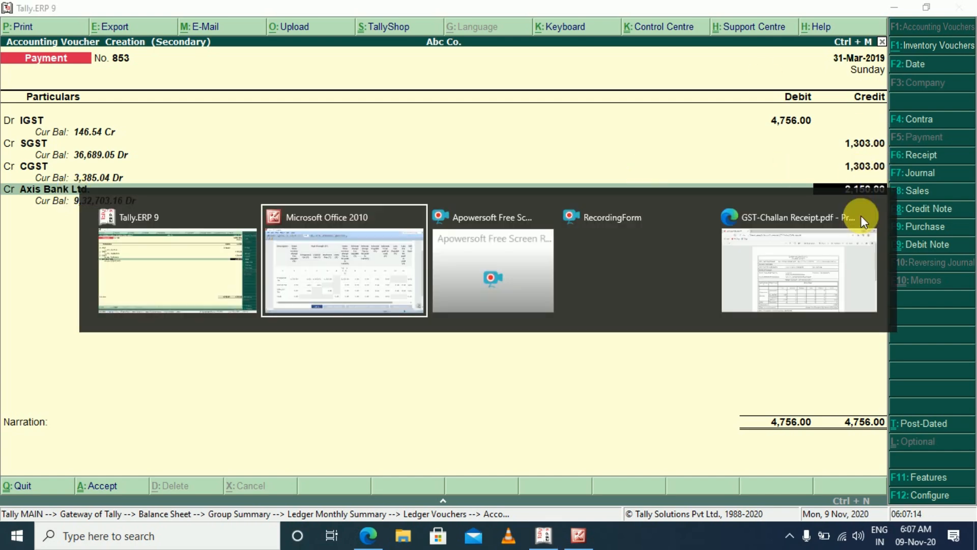
key(alt+Tab)
key(alt+Tab)
key(alt+Tab)
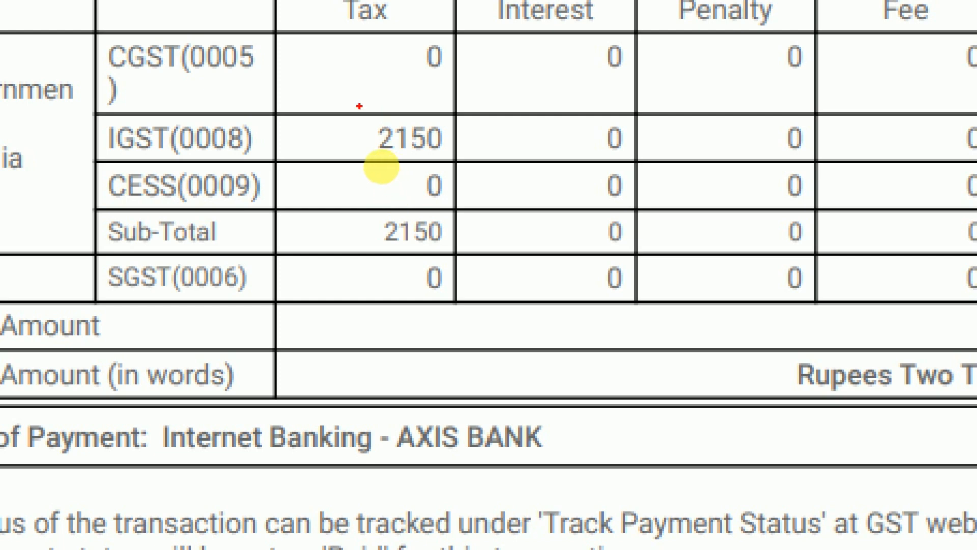
drag(360, 106, 477, 173)
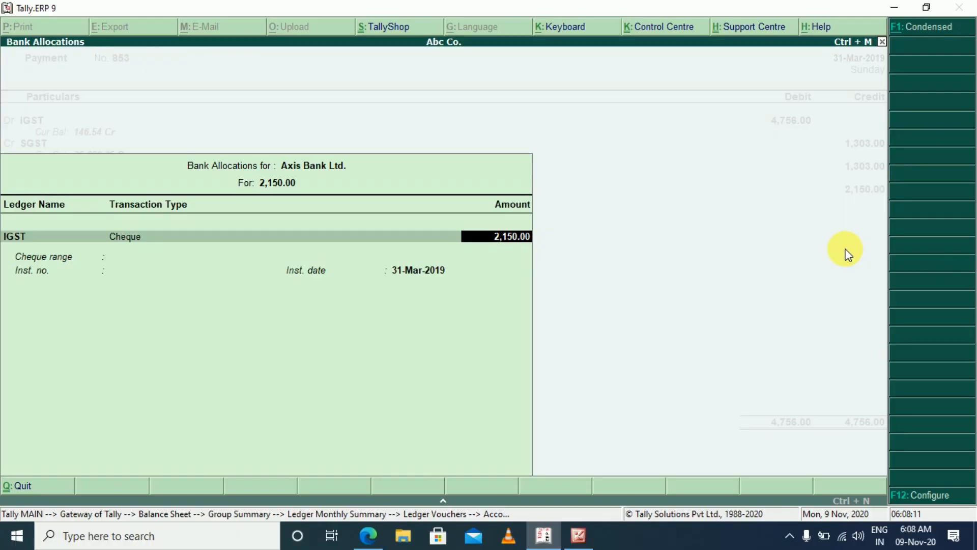
Accept the 2,150 Axis Bank allocation as Cheque with instrument date 31-Mar-2019 and save the payment voucher
key(Return)
key(Return)
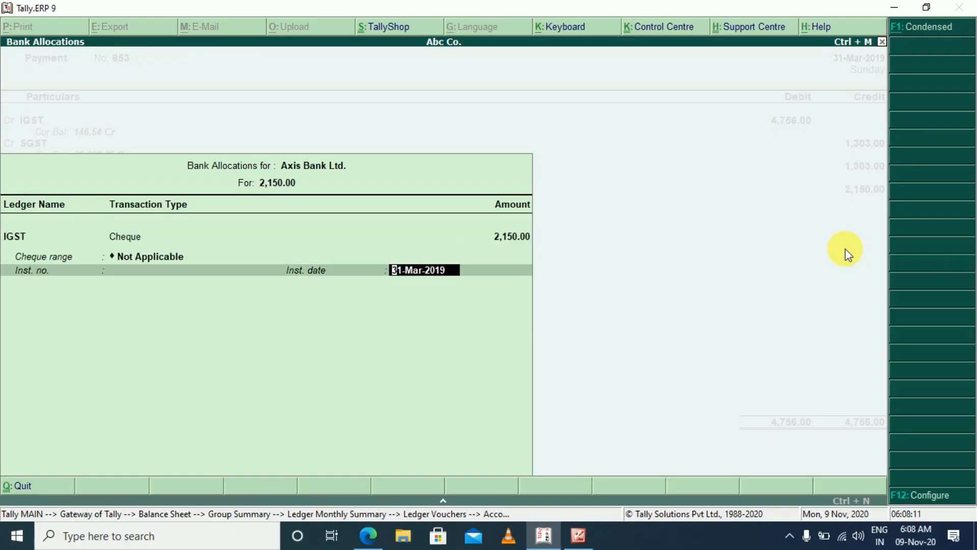
key(Return)
key(Return)
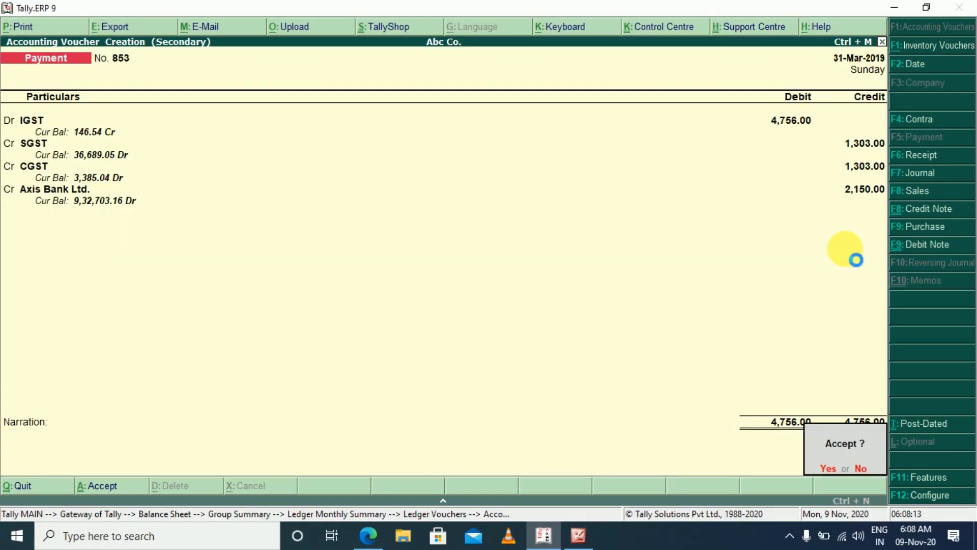
key(Return)
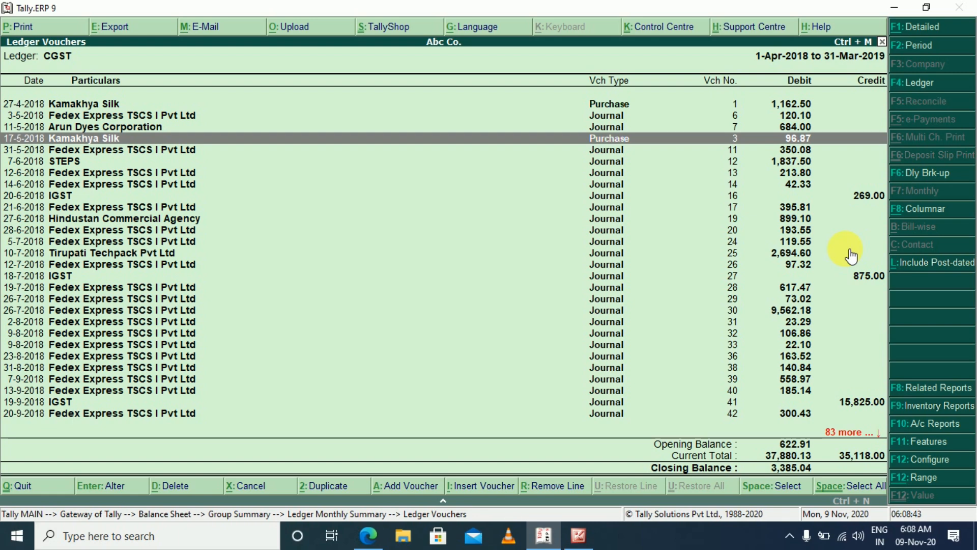
Review the interest, penalty and fee columns of the challan receipt in Edge, return to Tally and close the open reports
key(alt+Tab)
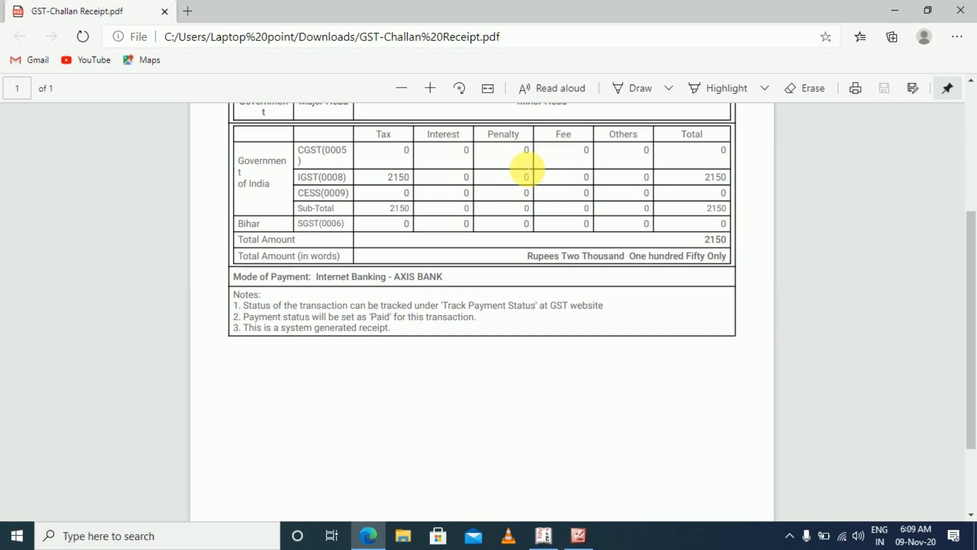
key(alt+Tab)
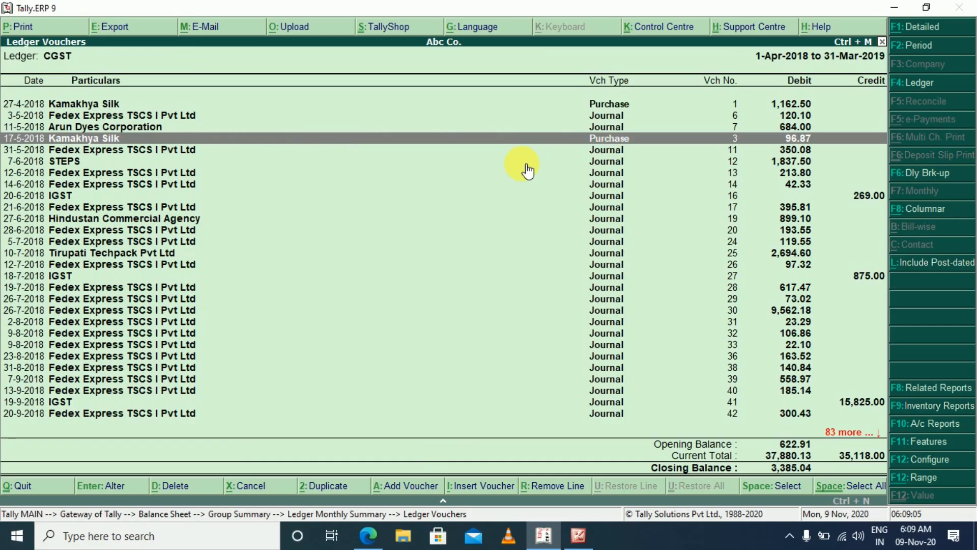
key(Escape)
key(Escape)
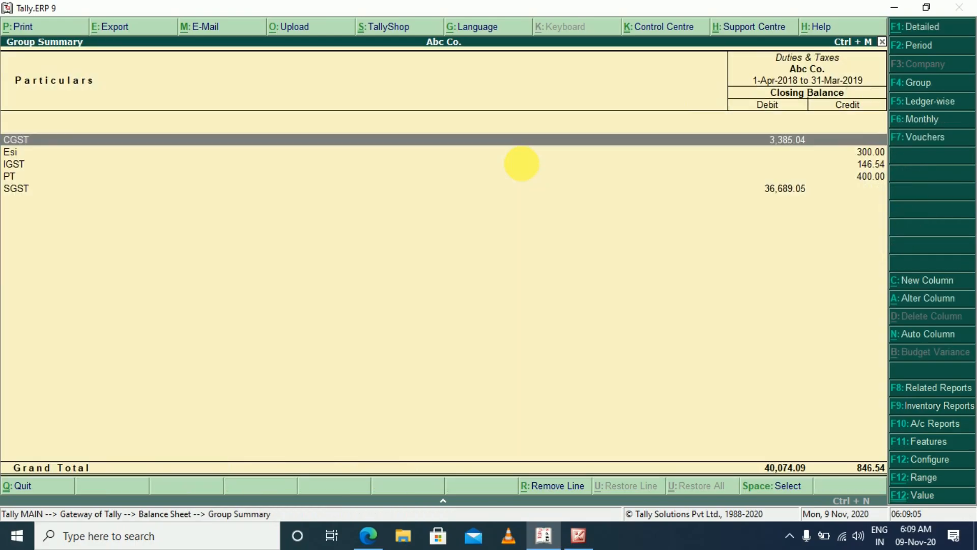
key(Escape)
key(Escape)
key(Escape)
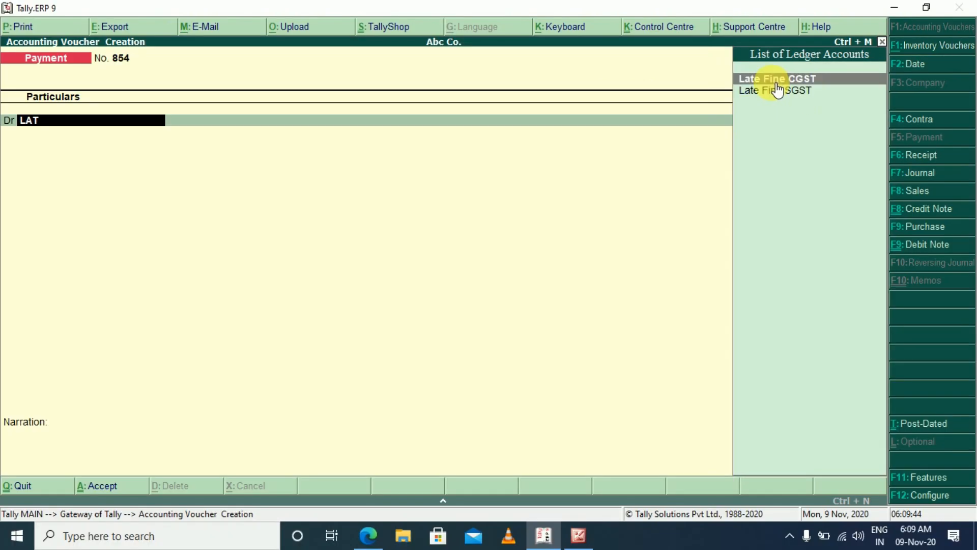
Choose Late Fine CGST as the debit ledger in a new payment voucher, inspect its ledger master, and debit it with 200
key(Return)
key(BackSpace)
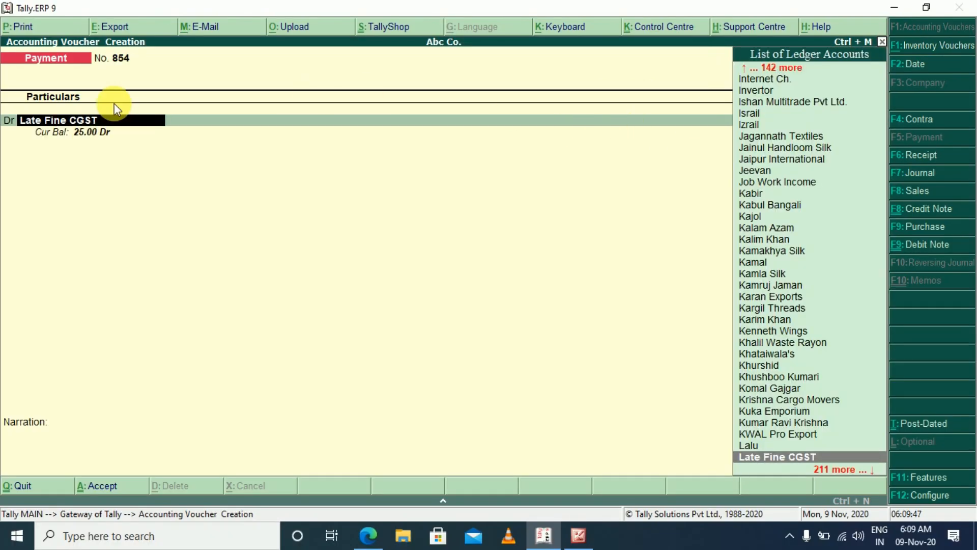
key(ctrl+Return)
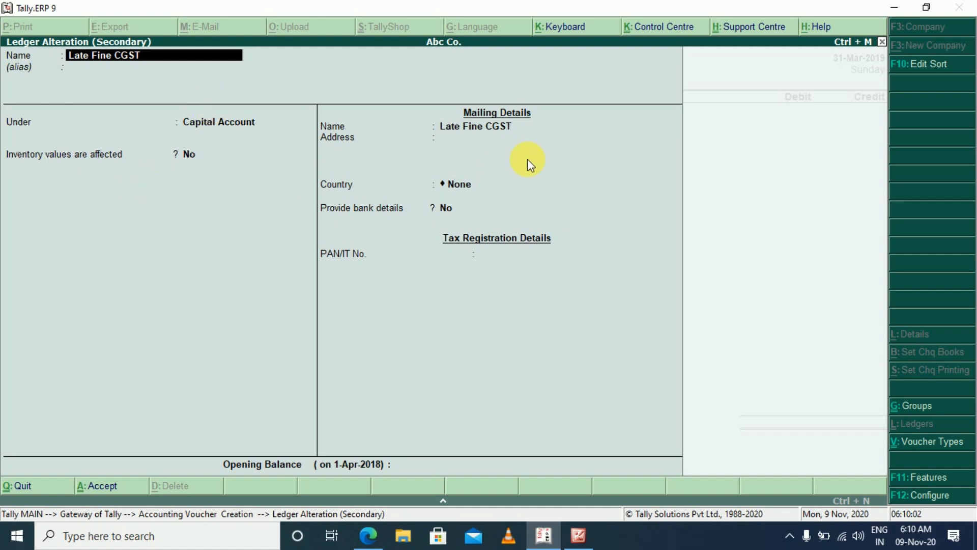
key(Escape)
key(Escape)
key(y)
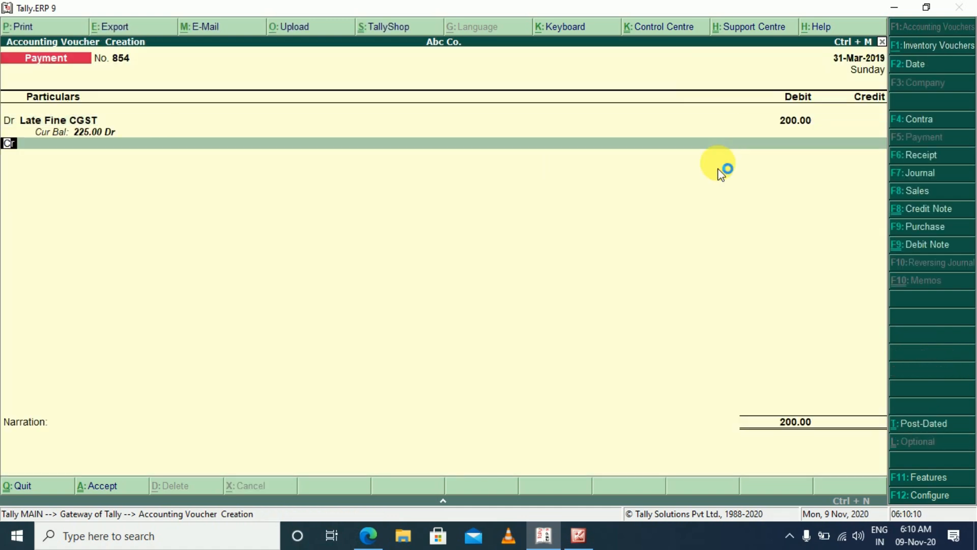
Add a second debit line to the payment voucher for Late Fine SGST with 200
key(d)
key(Return)
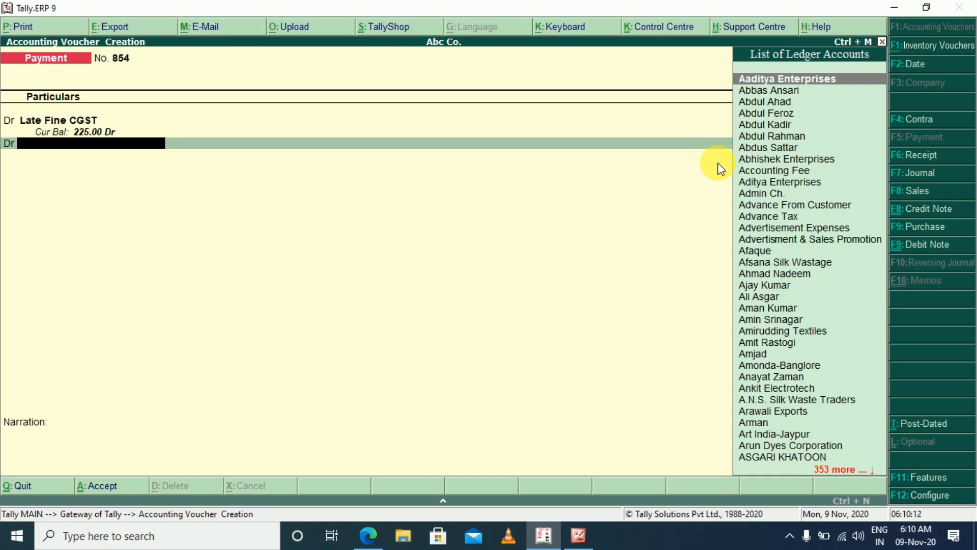
text(LAT)
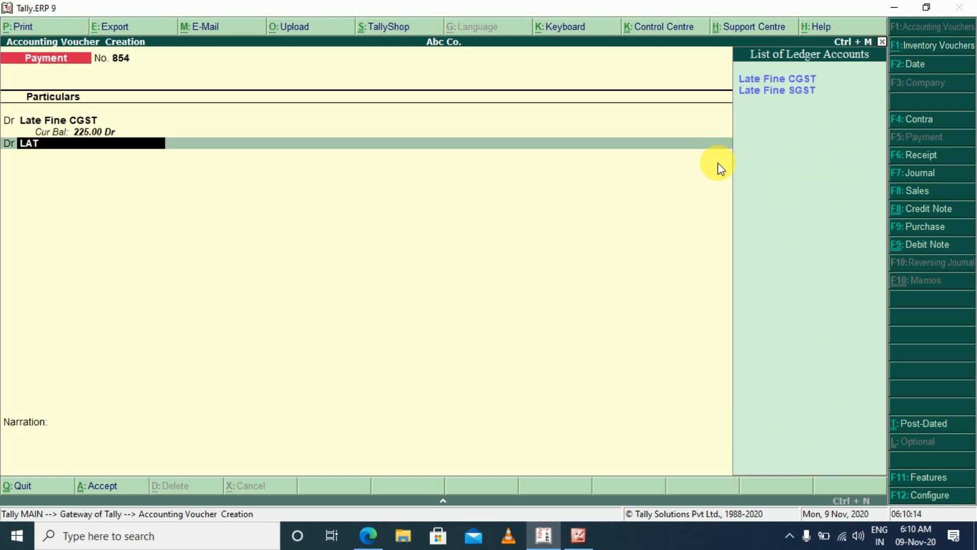
key(Down)
key(Return)
text(20)
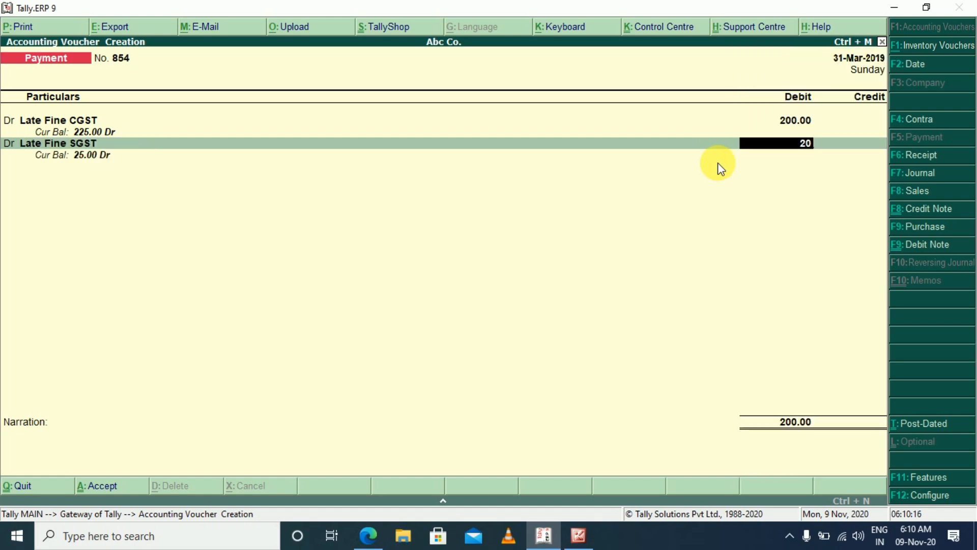
text(0)
key(Return)
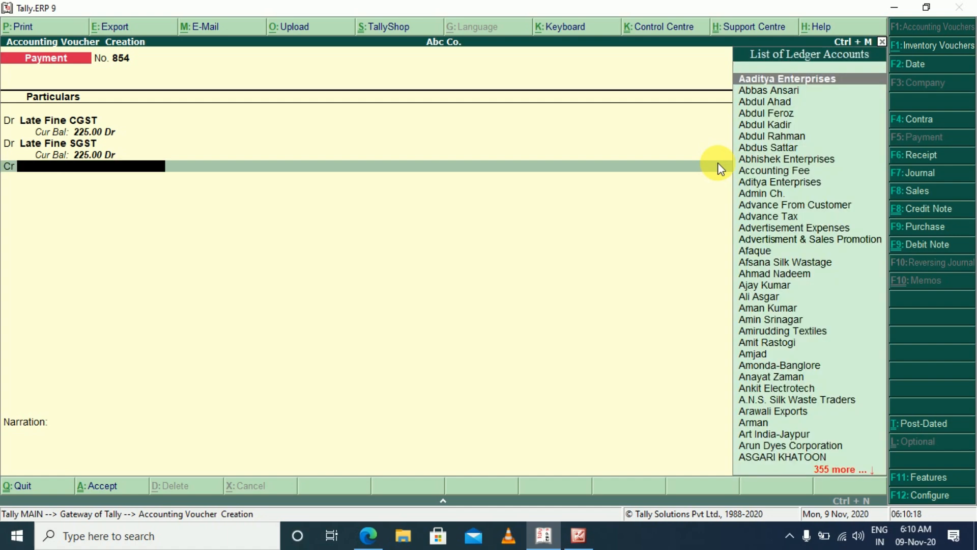
Credit Axis Bank Ltd. with 400, accept the default bank details, leave the narration empty and save the payment voucher
text(AXI)
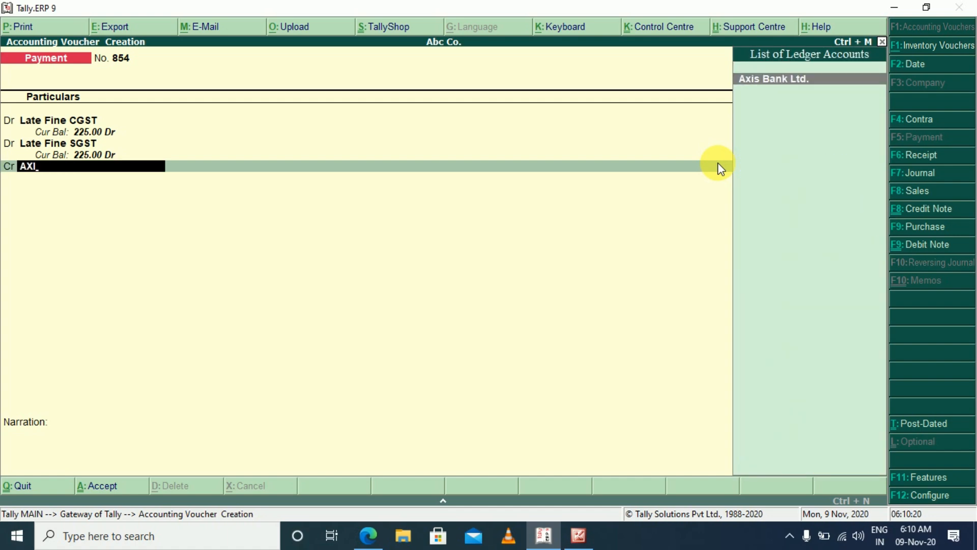
key(Return)
key(BackSpace)
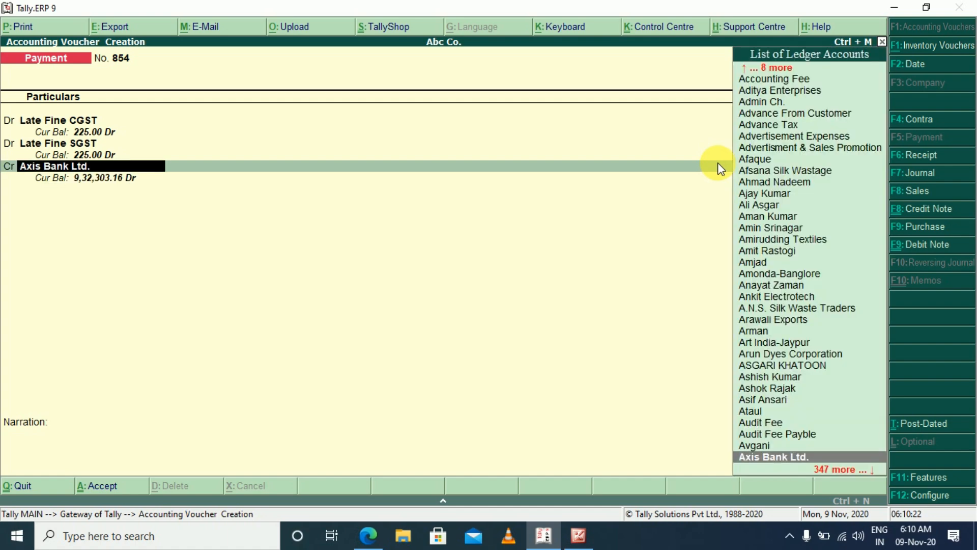
key(Return)
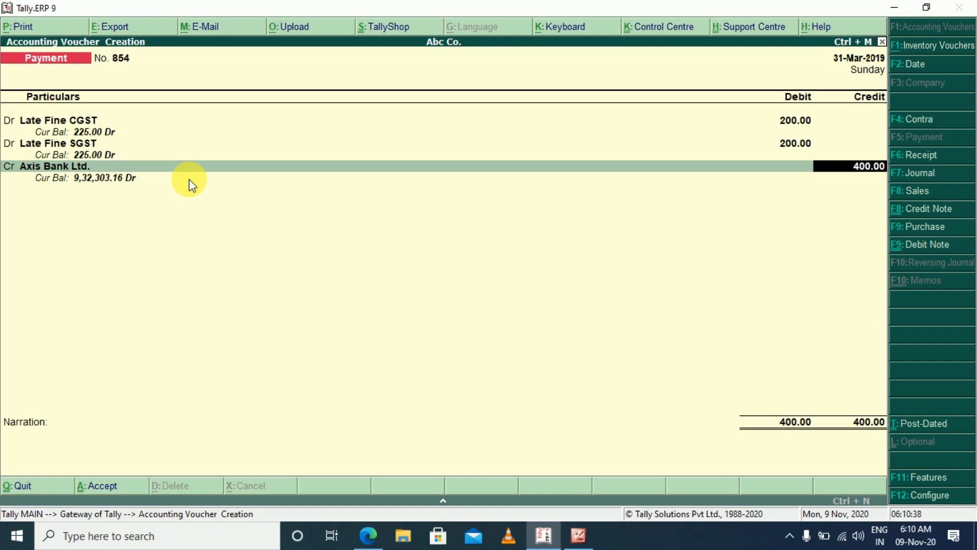
key(Return)
key(Return)
key(Return)
key(Return)
key(Return)
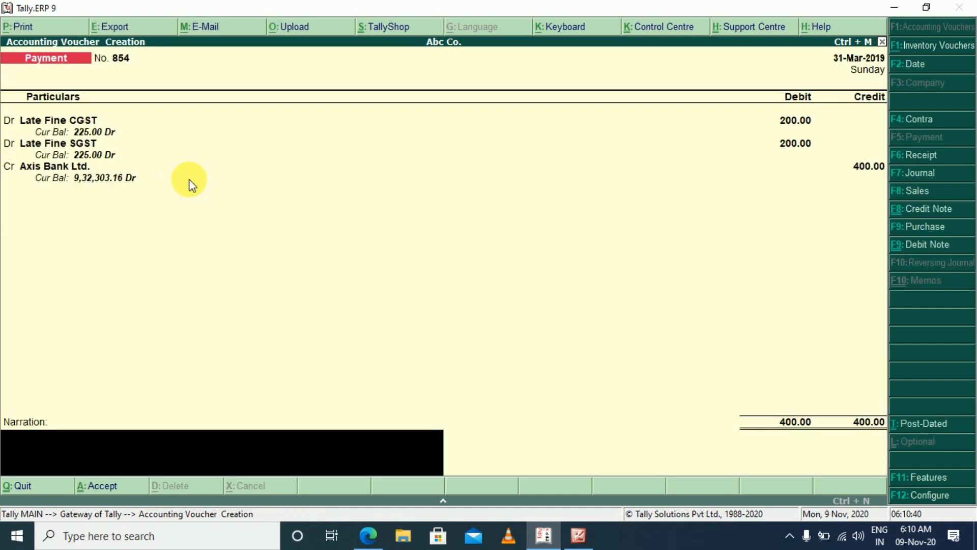
key(Return)
key(Return)
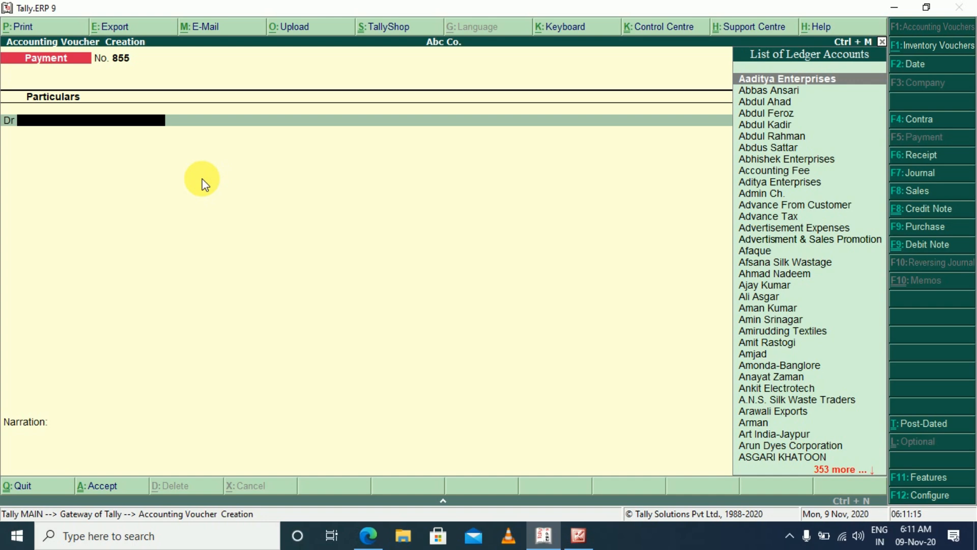
Leave the new blank payment voucher and return to the Gateway of Tally
key(Escape)
key(Return)
key(Escape)
key(Escape)
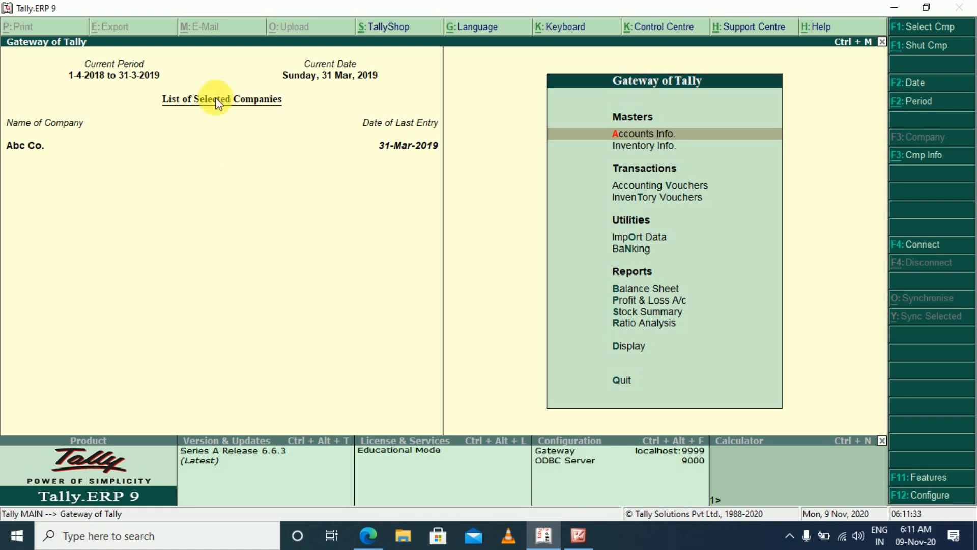
Minimise Tally and the GST challan receipt in Edge, and close the gst picture to reach the desktop
click(894, 7)
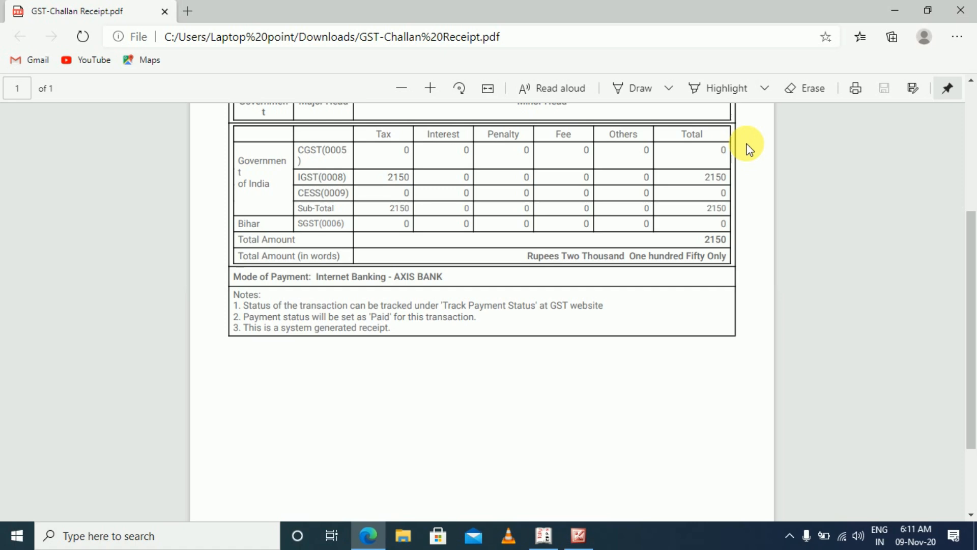
click(894, 10)
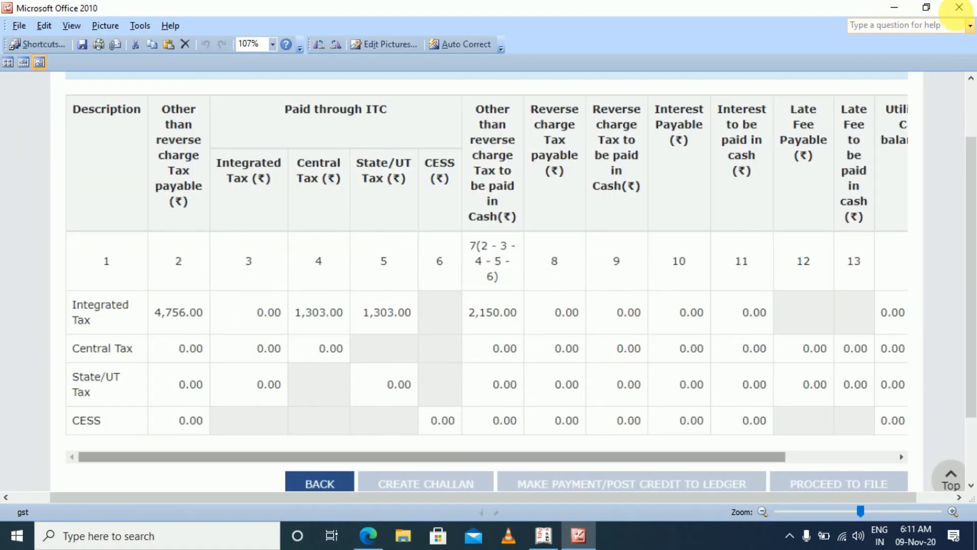
click(959, 7)
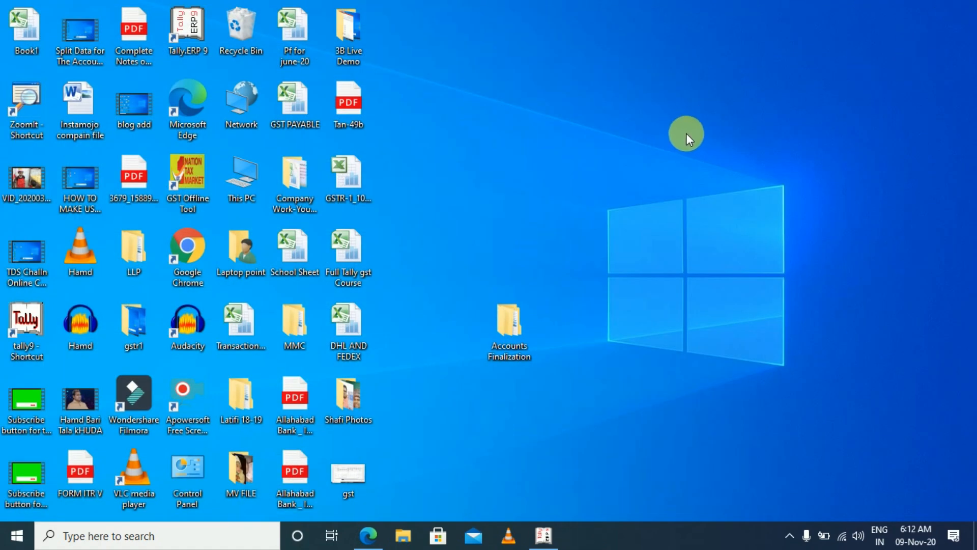
Open Google Chrome and search the web for "challan status"
double_click(190, 252)
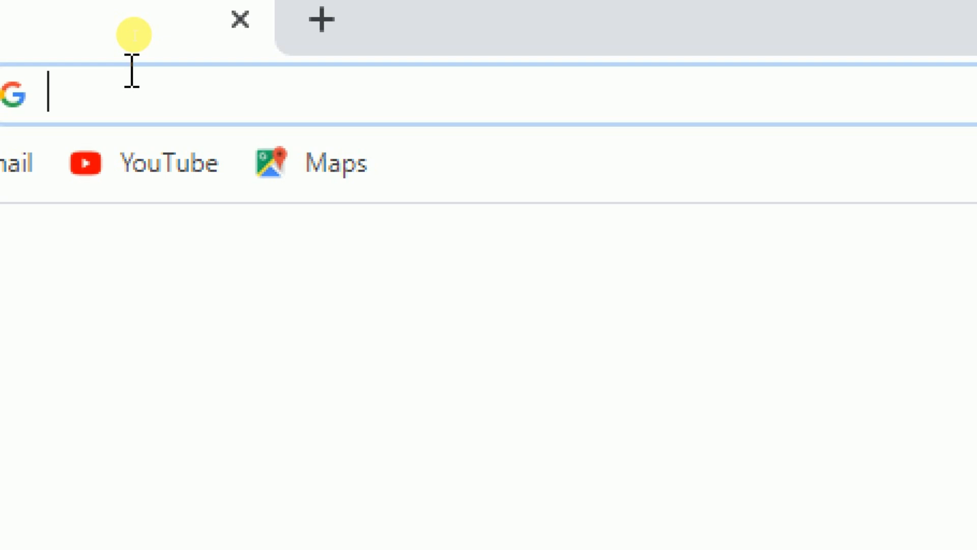
text(CHAL)
key(BackSpace)
text(ALLAN STAU)
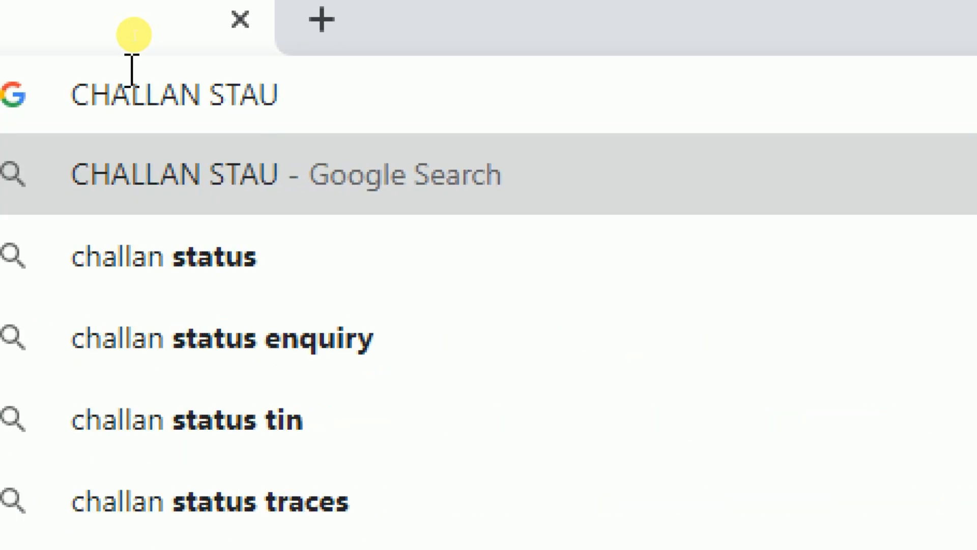
key(Down)
key(Return)
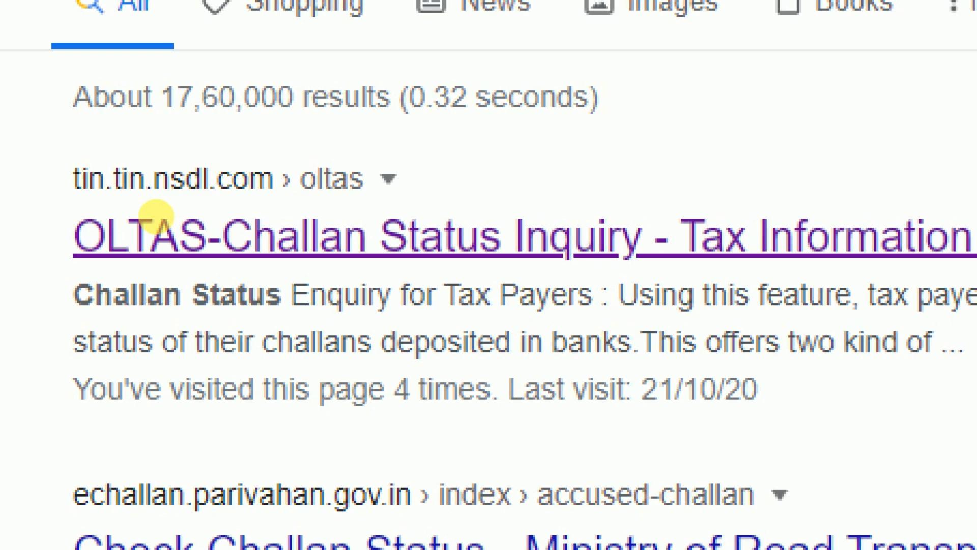
Open the TAN Based View of the NSDL OLTAS-Challan Status Inquiry and fill in the company's TAN
click(361, 244)
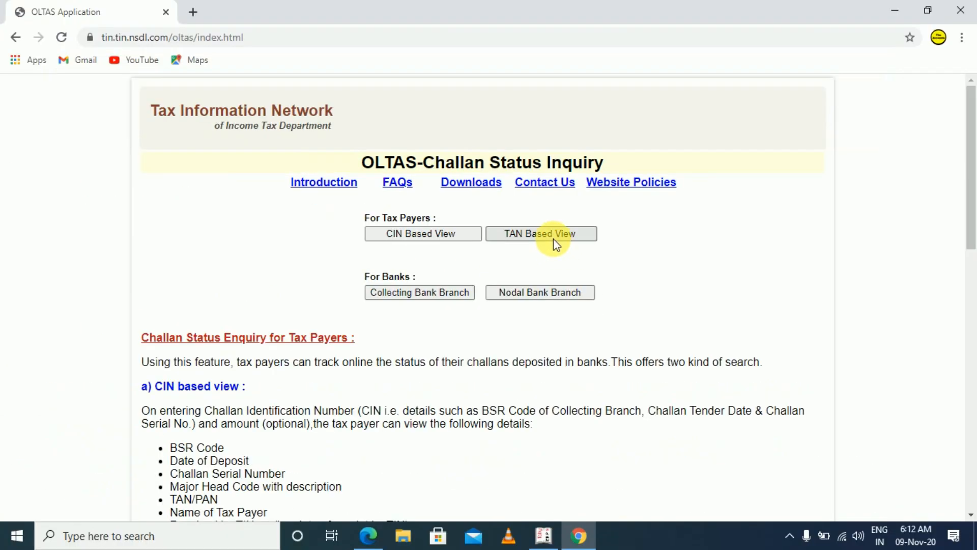
click(553, 236)
click(509, 219)
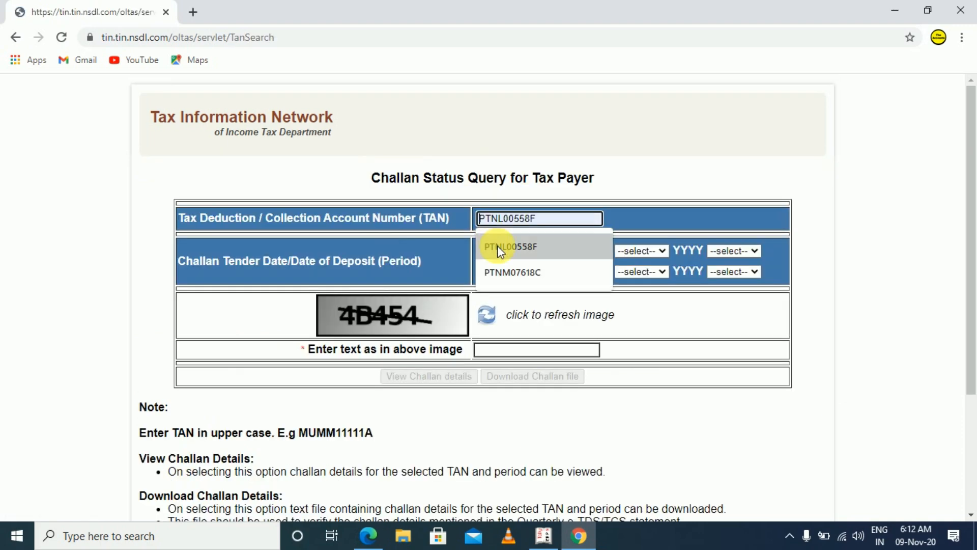
click(496, 245)
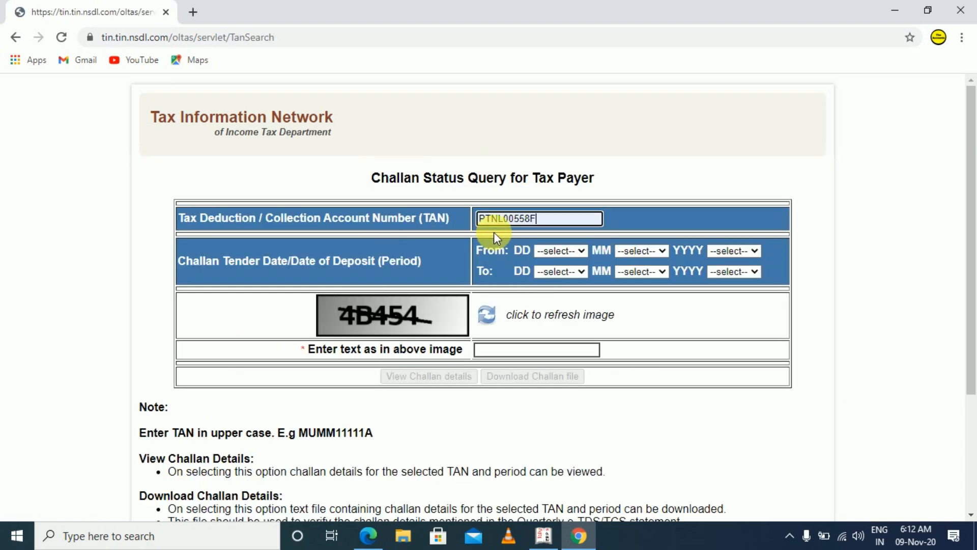
Set the challan tender period from 01 APR 2018 to 31 MAR 2019
click(582, 250)
click(558, 275)
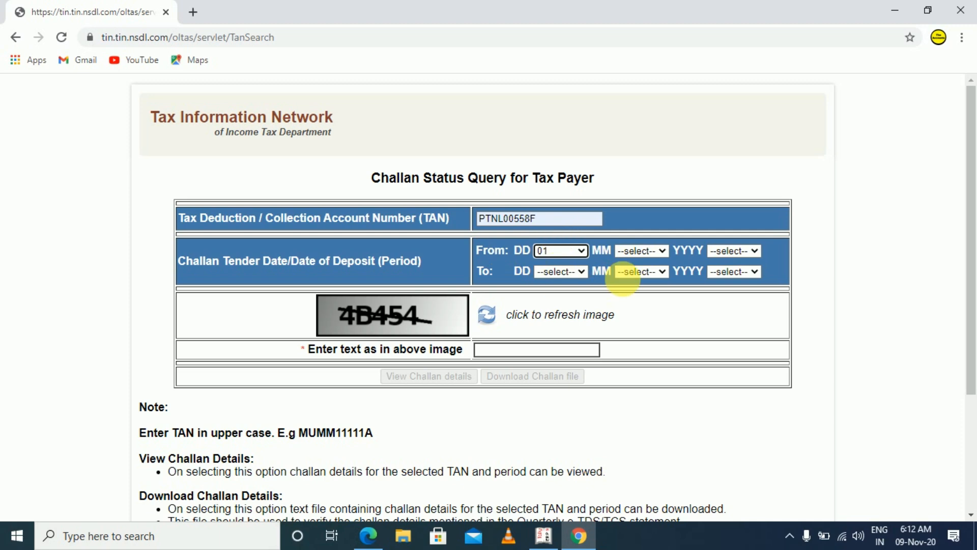
click(660, 251)
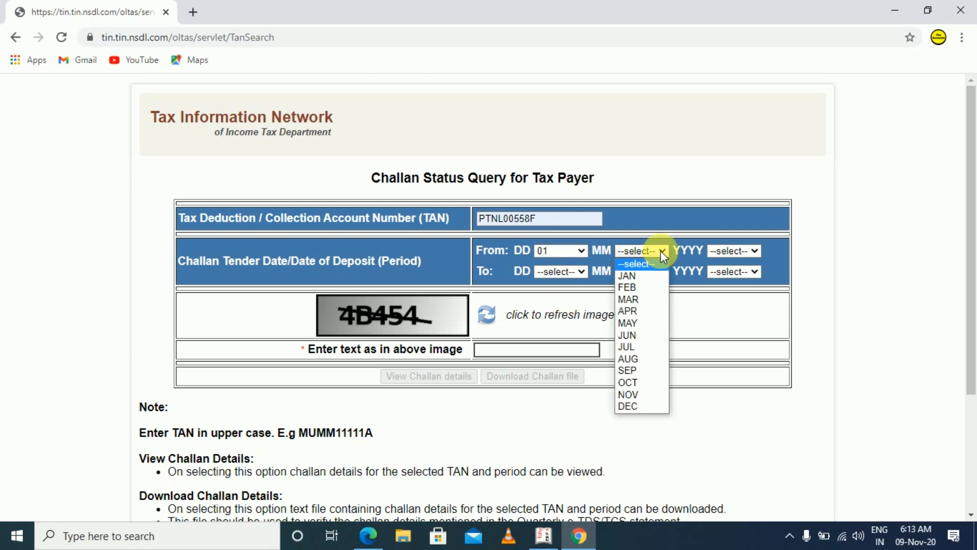
click(633, 312)
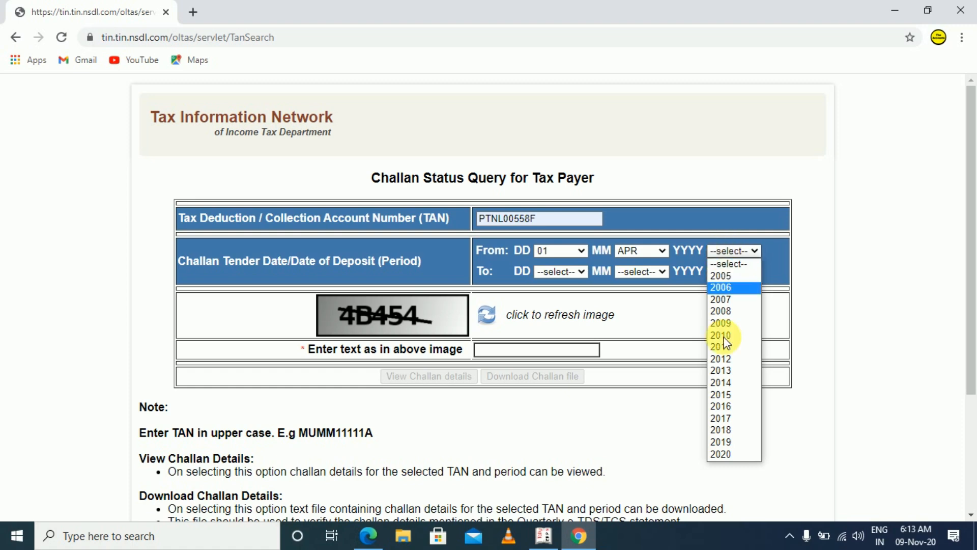
click(731, 428)
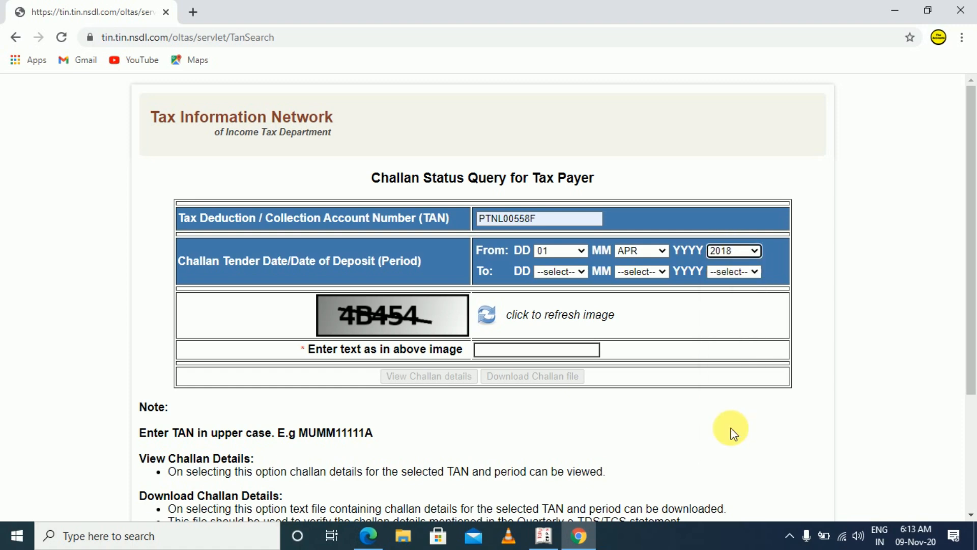
click(581, 270)
drag(580, 328, 563, 476)
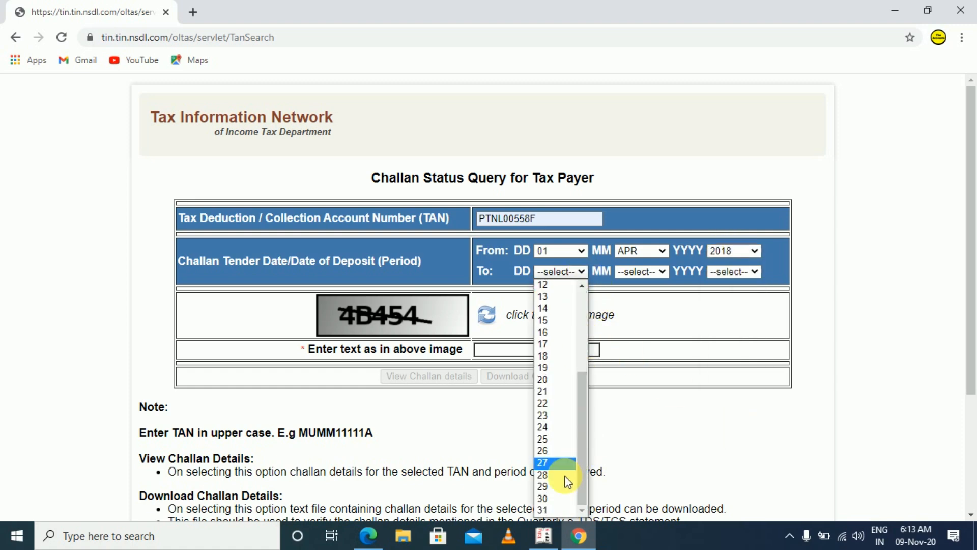
click(555, 509)
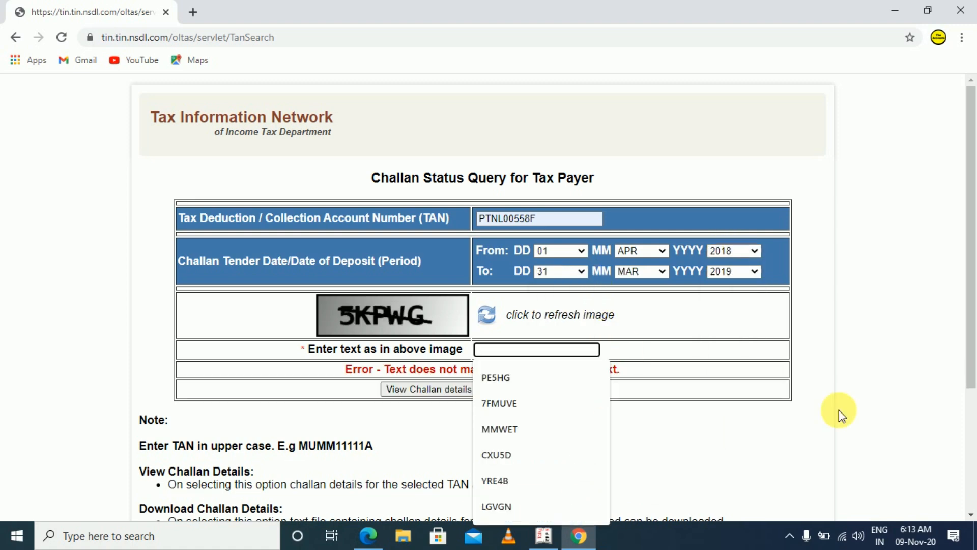
Enter the captcha text shown in the image and view the challan details
text(5)
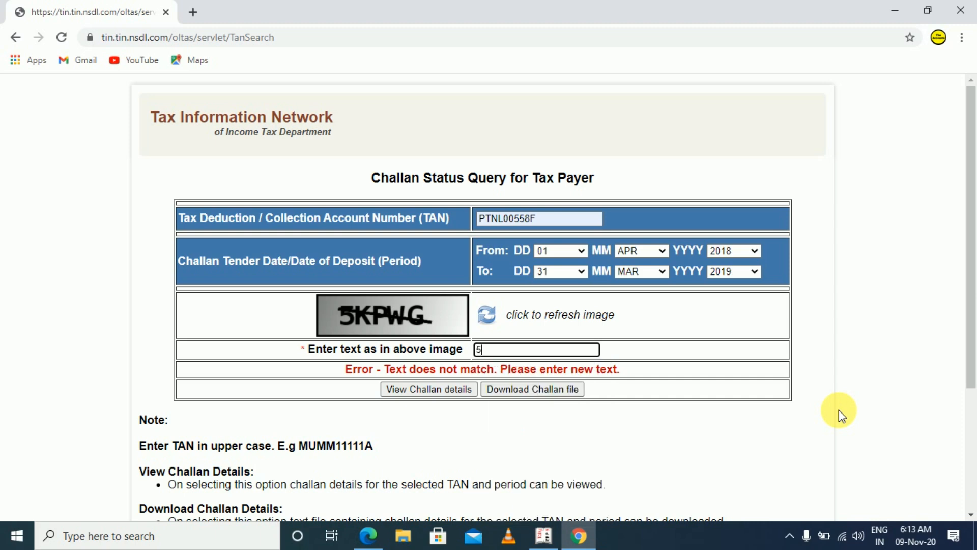
text(KPWG)
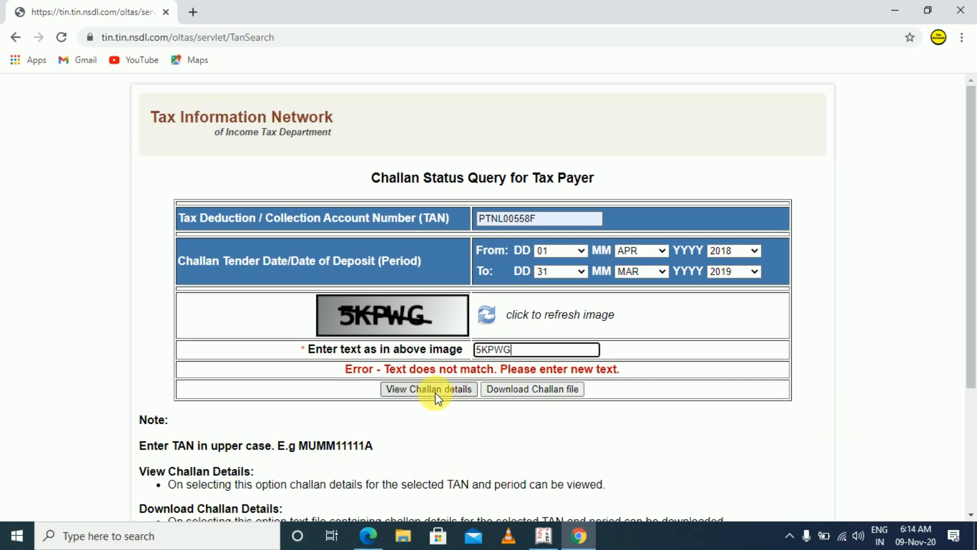
click(434, 392)
Review the TDS challan list, checking tender dates, serial numbers, minor head codes, nature of payment and the amount fields
scroll(753, 339, down, 10)
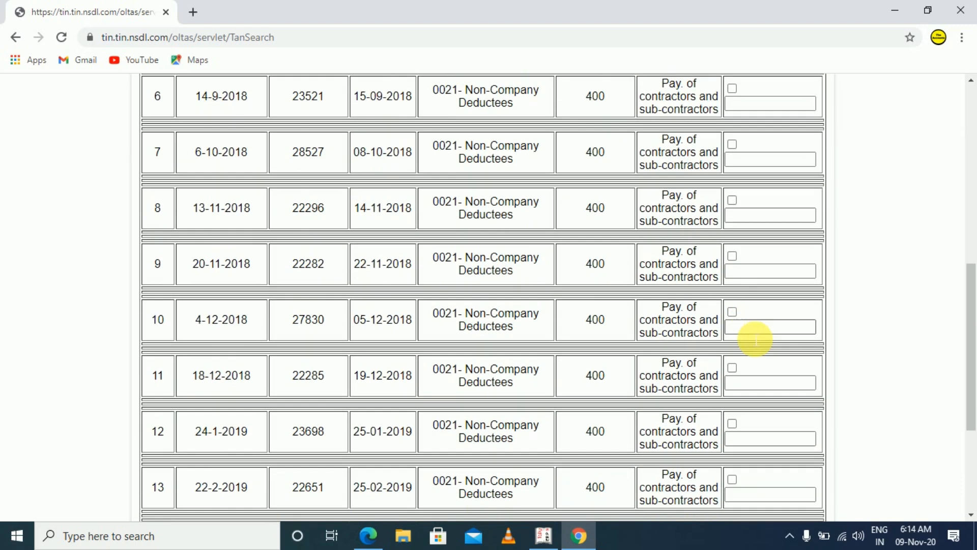
scroll(742, 336, up, 10)
scroll(529, 290, down, 9)
scroll(545, 349, up, 5)
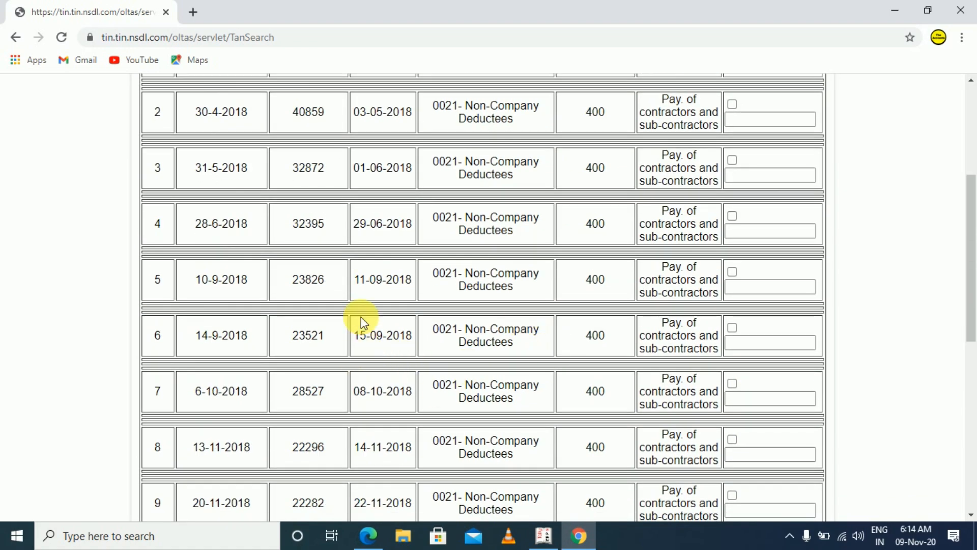
scroll(360, 321, up, 5)
scroll(626, 275, down, 5)
scroll(615, 401, down, 7)
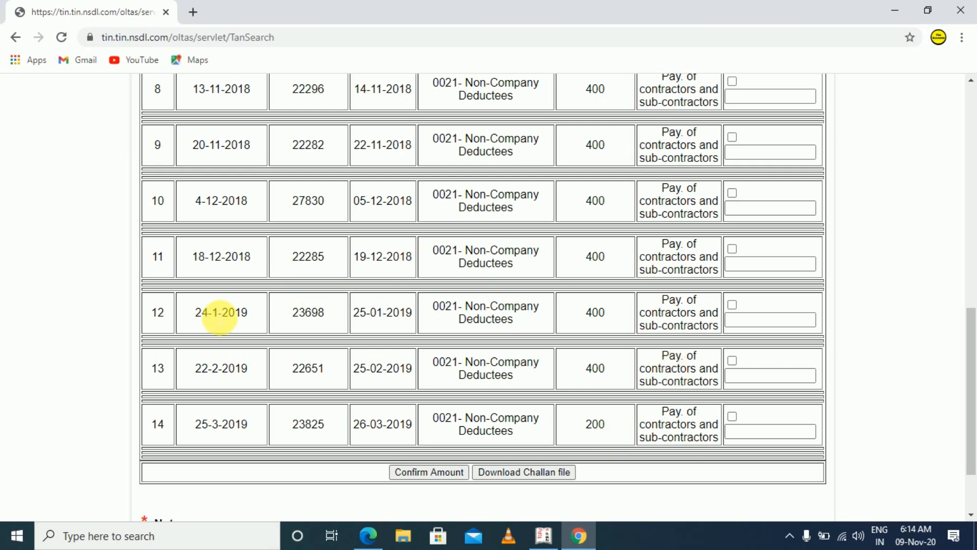
scroll(377, 327, up, 12)
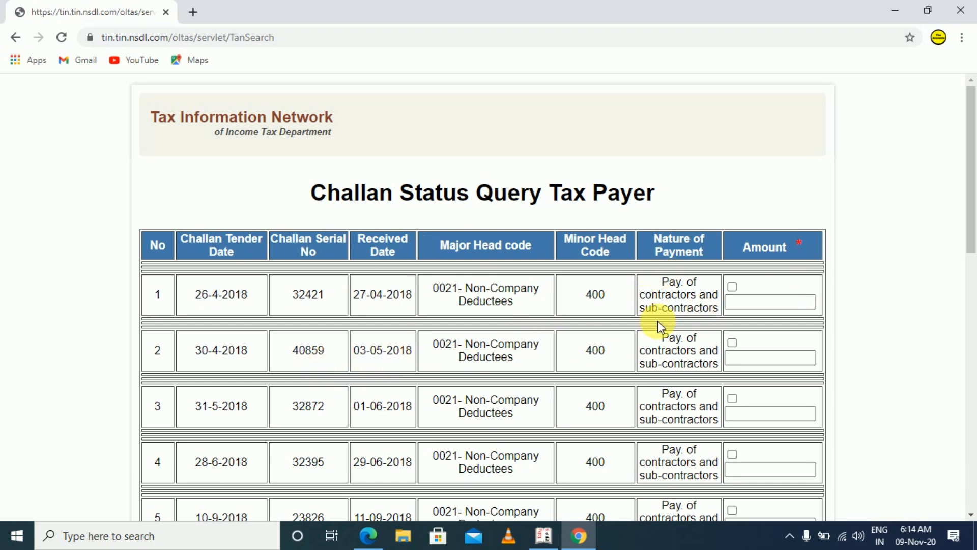
scroll(612, 390, down, 2)
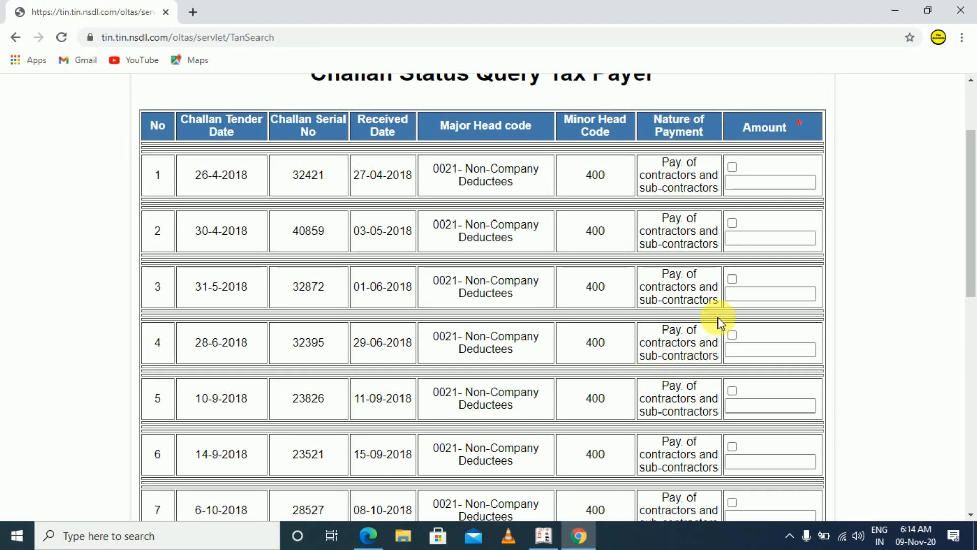
scroll(600, 334, down, 4)
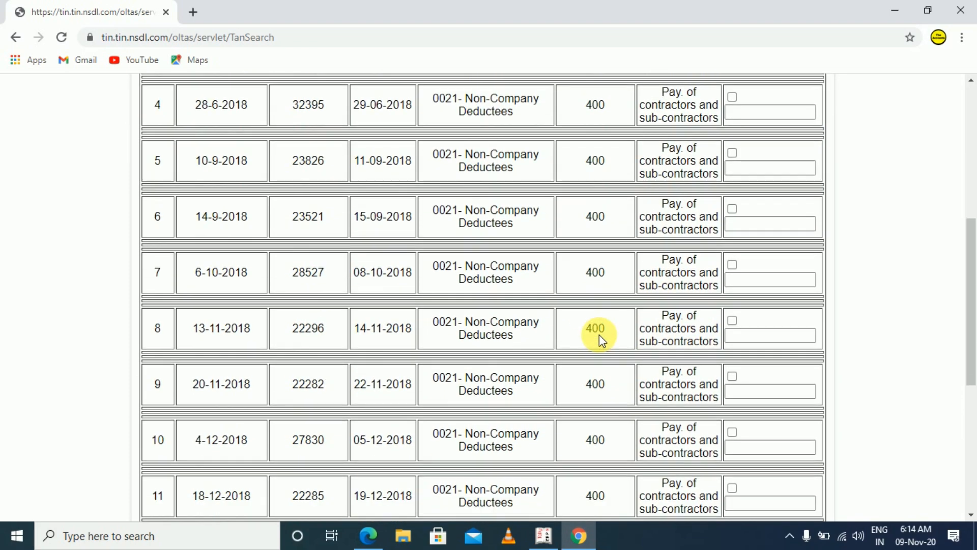
scroll(602, 284, down, 4)
scroll(713, 246, up, 5)
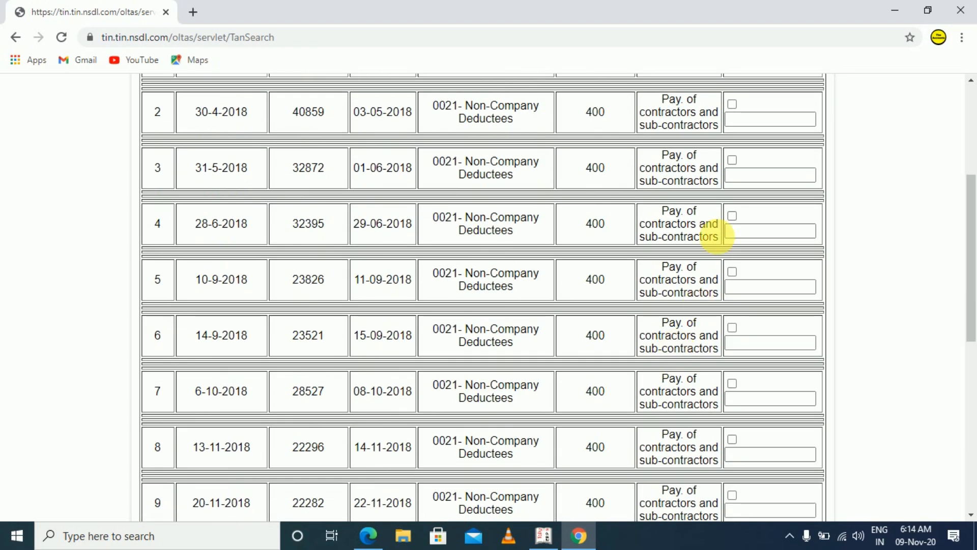
scroll(732, 272, up, 4)
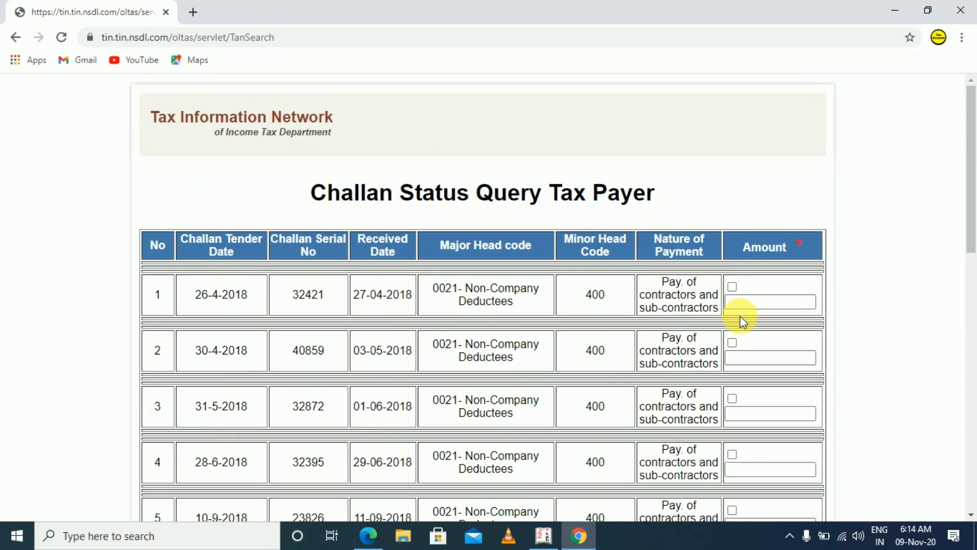
scroll(740, 316, down, 6)
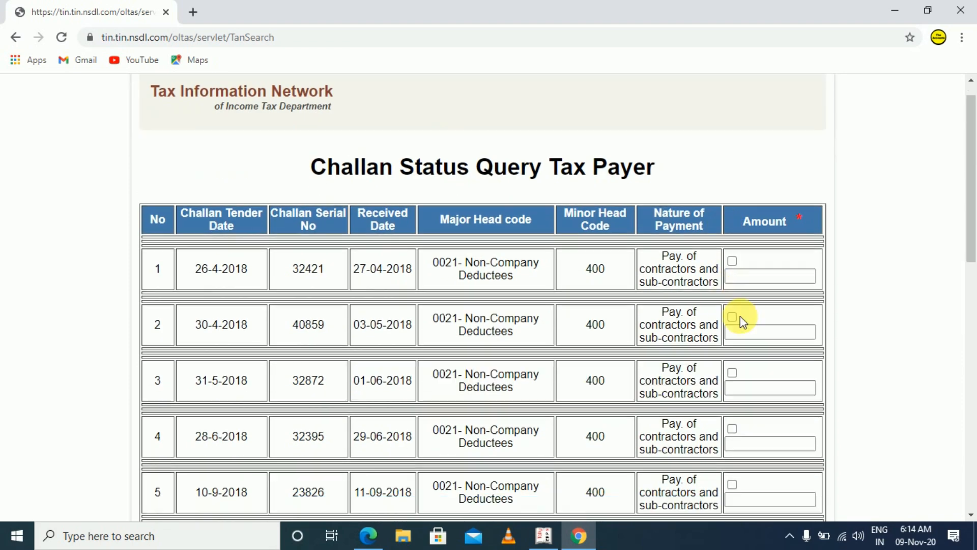
Switch to Tally.ERP 9 and open the Tds on Contractor ledger from the account books
key(alt+Tab)
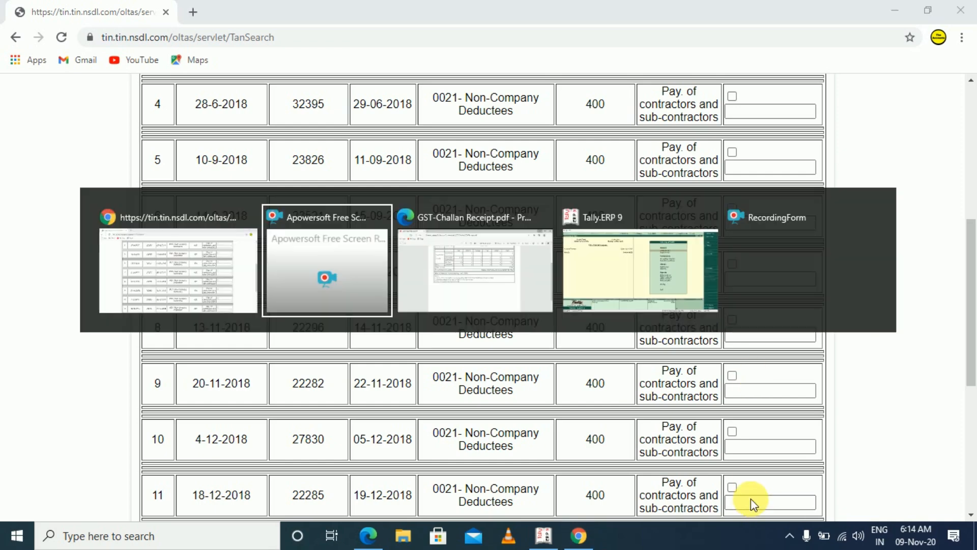
key(alt+Tab)
key(alt+Tab)
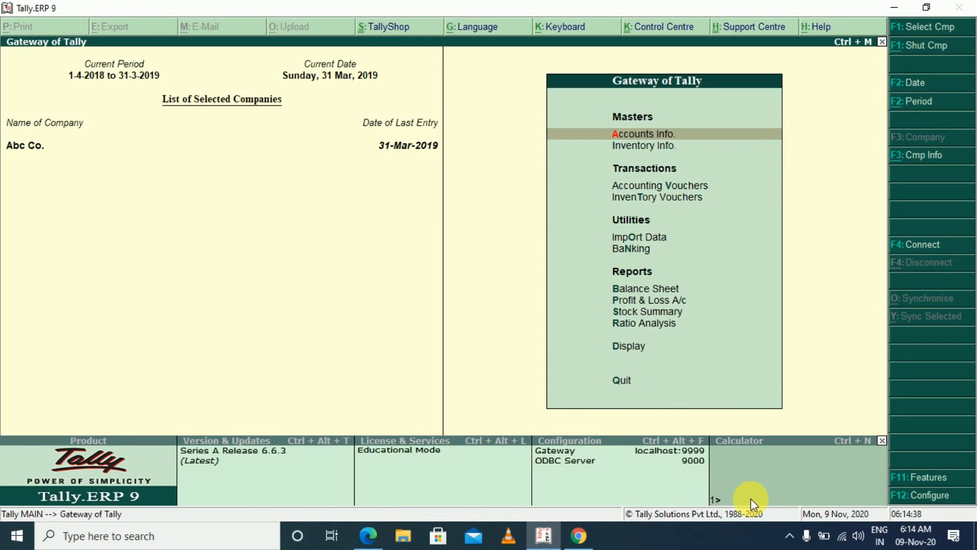
text(dalTDS)
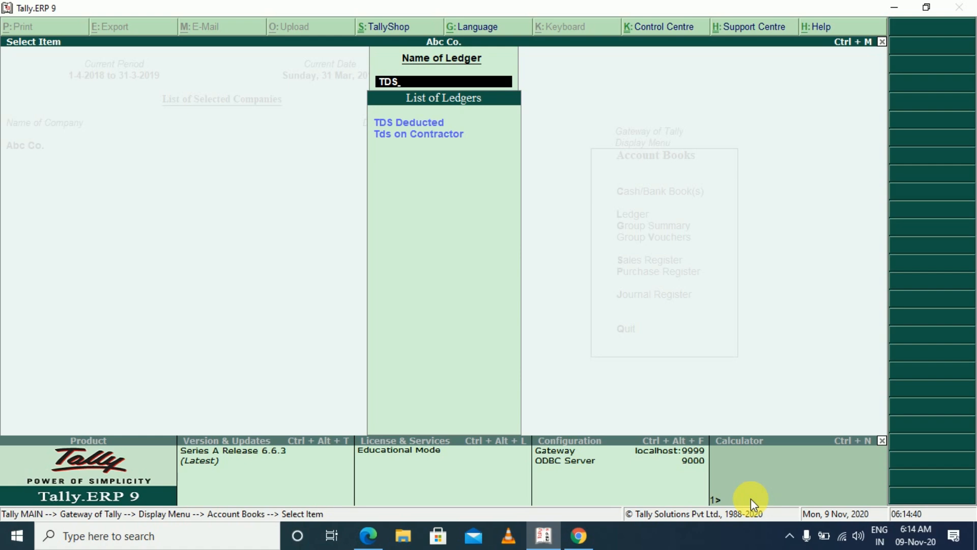
key(Down)
key(Return)
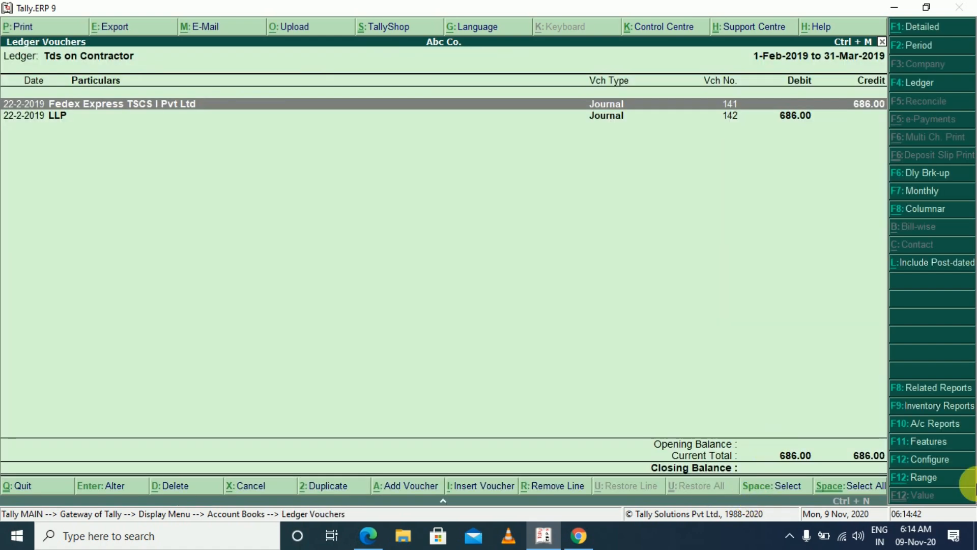
Set the Tds on Contractor ledger's period to start on 1-4-2018 and examine its debit and credit entries
key(F2)
text(1-4-2018)
key(Return)
key(Return)
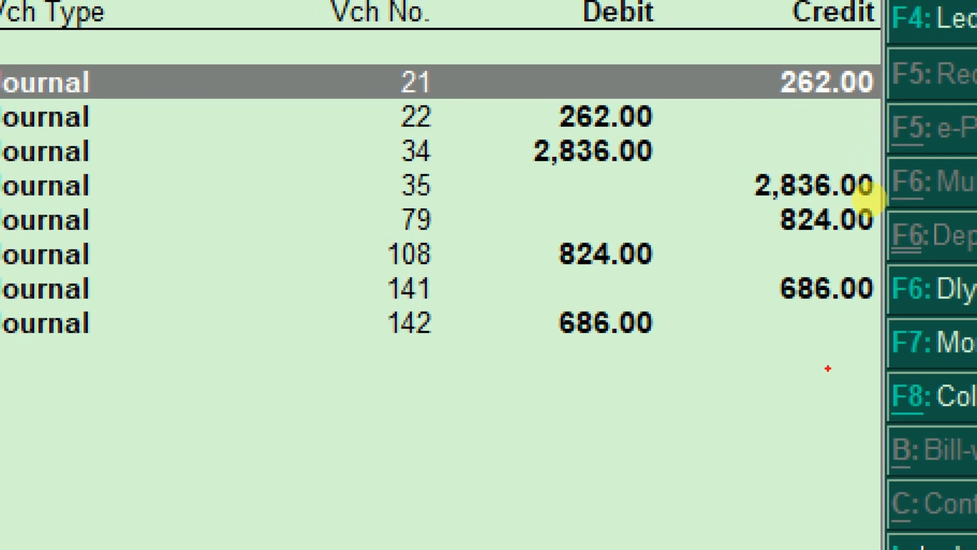
Switch back to the challan status page in Chrome and compare the listed TDS challans with the ledger entries
key(alt+Tab)
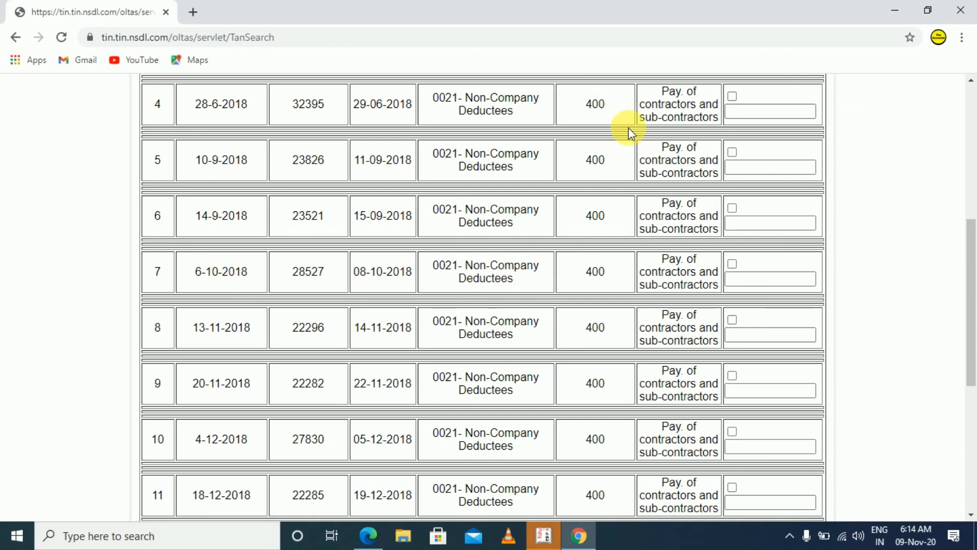
scroll(662, 132, up, 2)
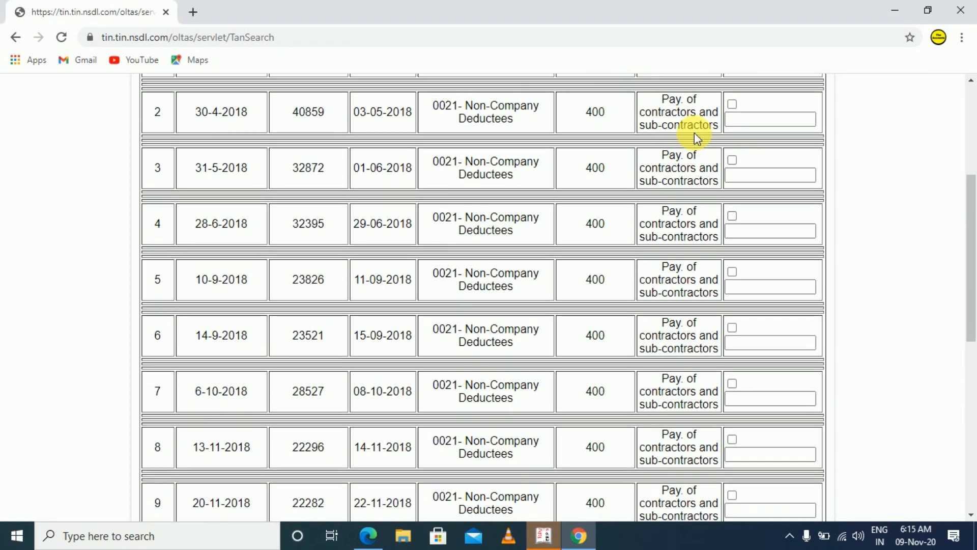
scroll(642, 193, up, 5)
scroll(609, 314, down, 12)
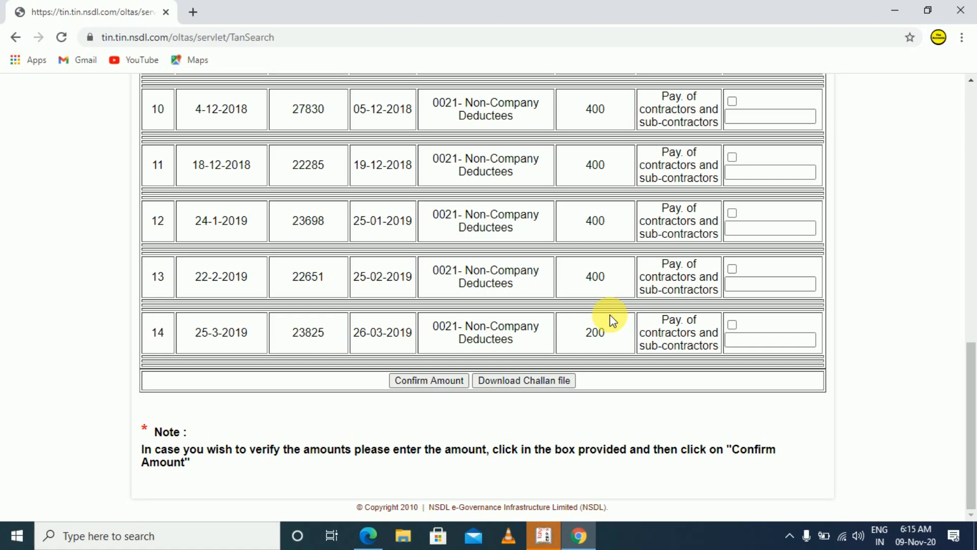
scroll(685, 181, up, 7)
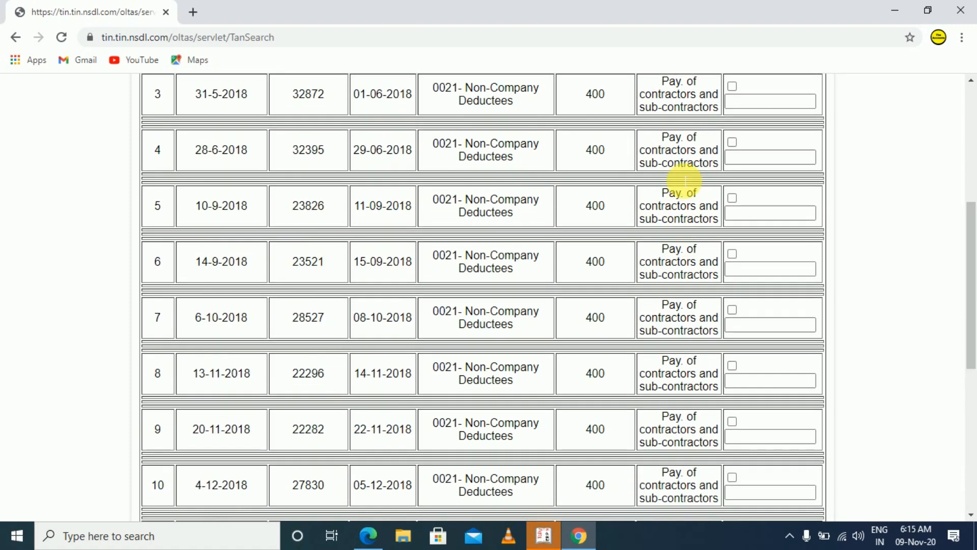
scroll(679, 209, up, 5)
scroll(676, 224, down, 4)
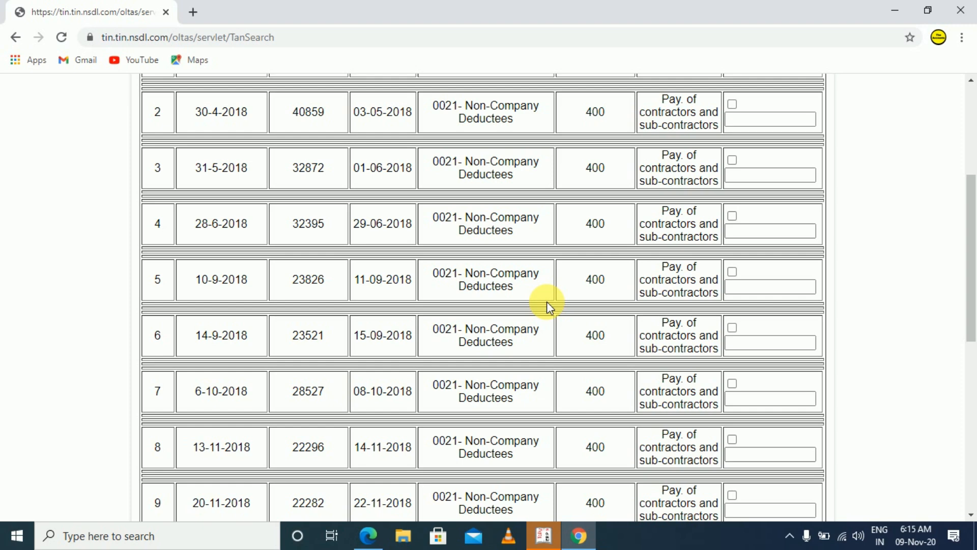
Switch to Tally.ERP 9 and review the full Profit & Loss A/c in detailed view
key(alt+Tab)
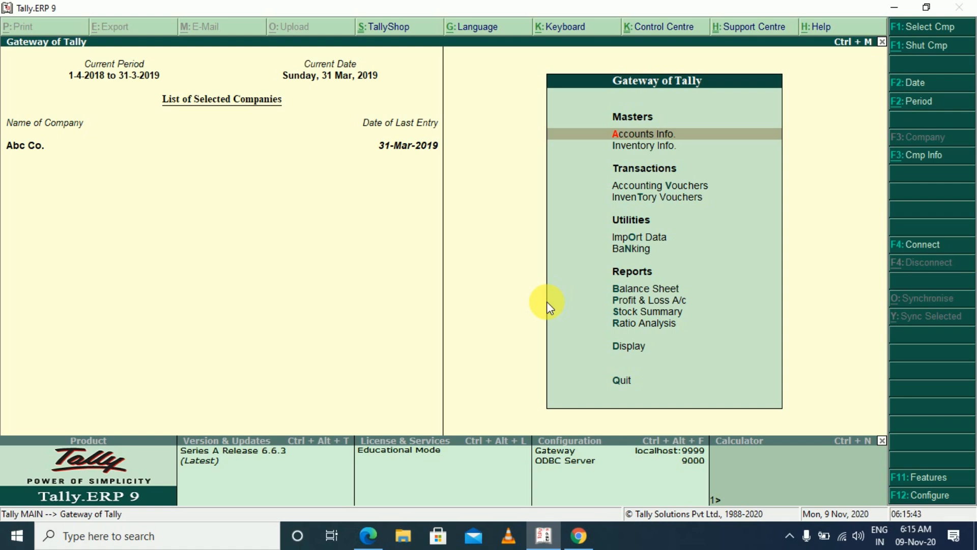
key(p)
key(alt+F1)
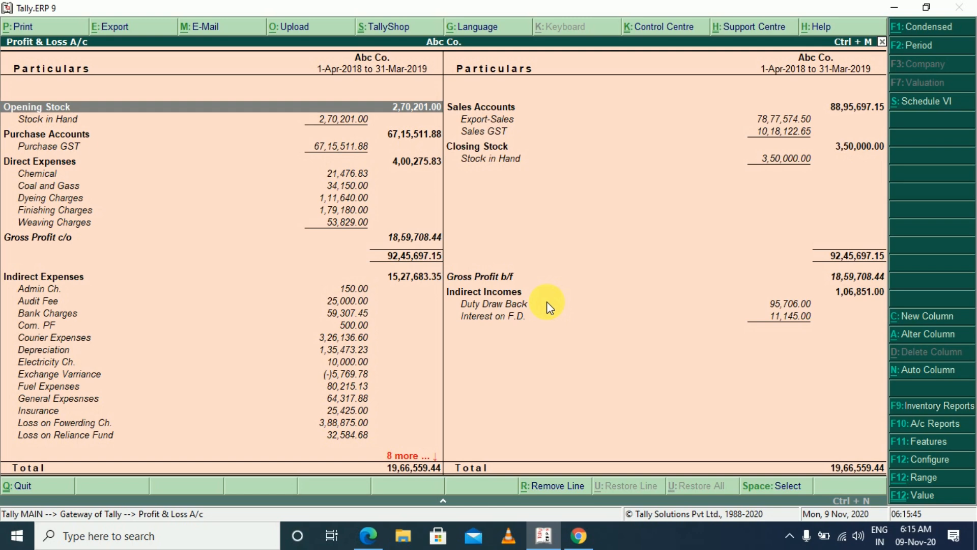
key(Page_Down)
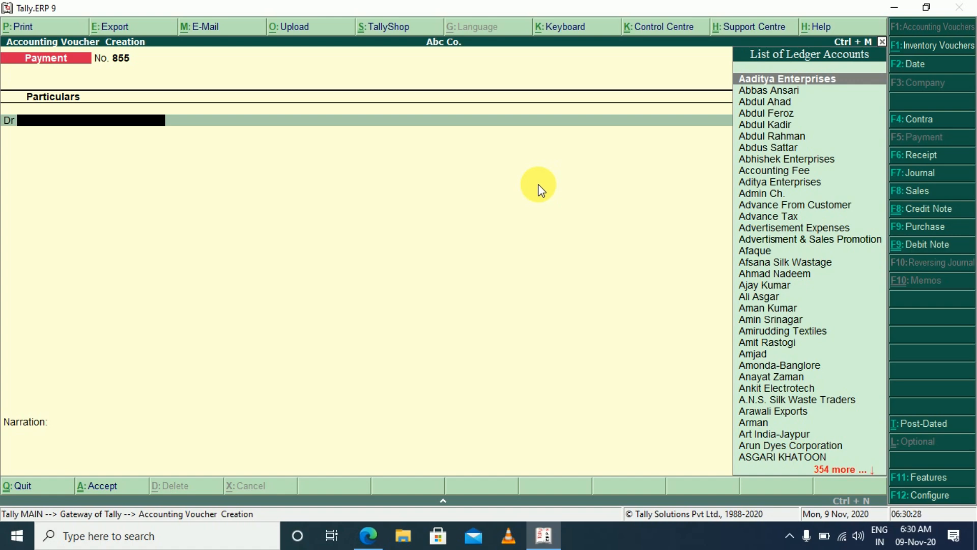
Debit the INCOME TAX ledger with 30000 in the new voucher
text(INC)
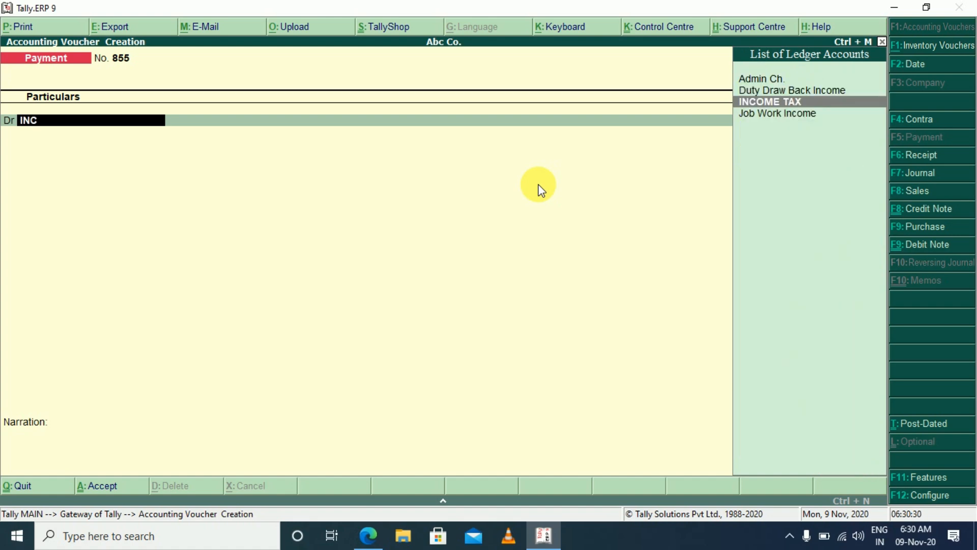
key(Return)
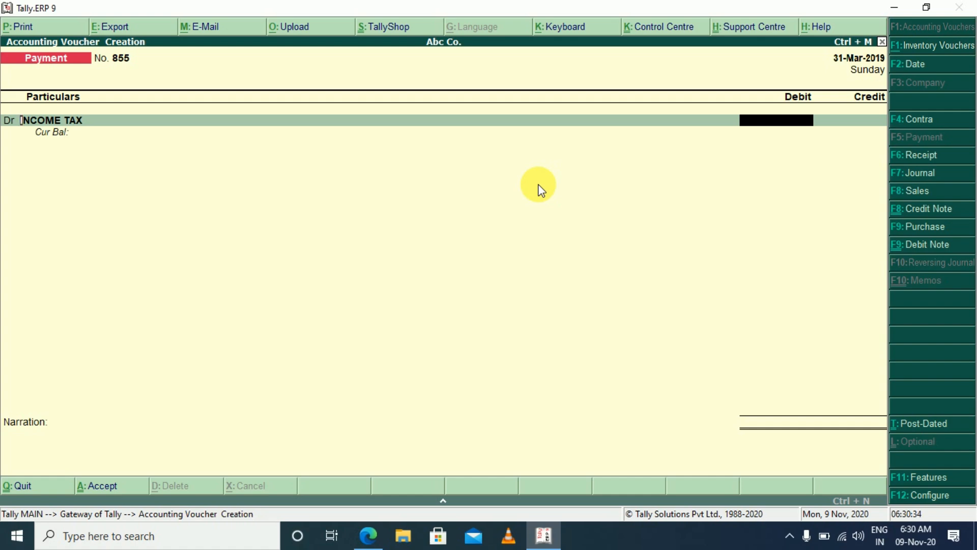
key(BackSpace)
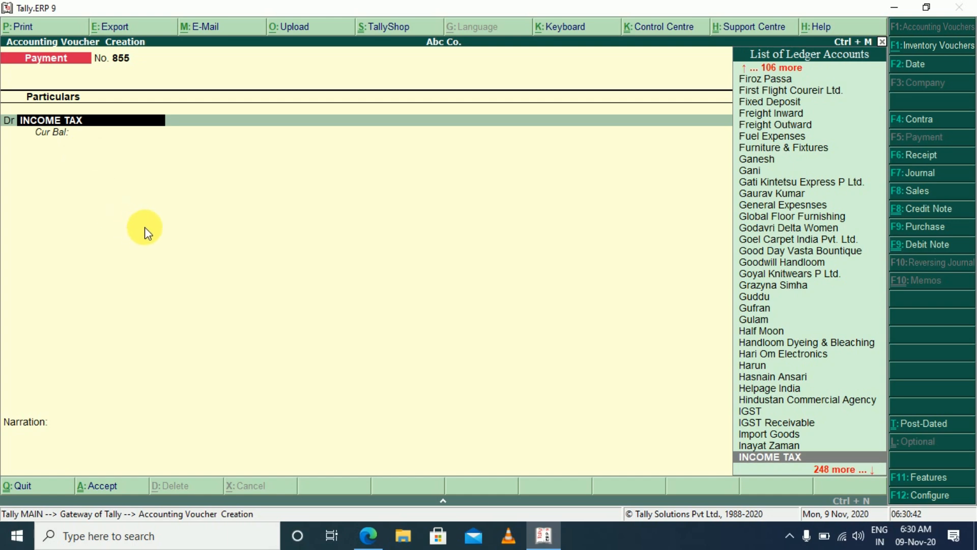
key(Return)
text(30000)
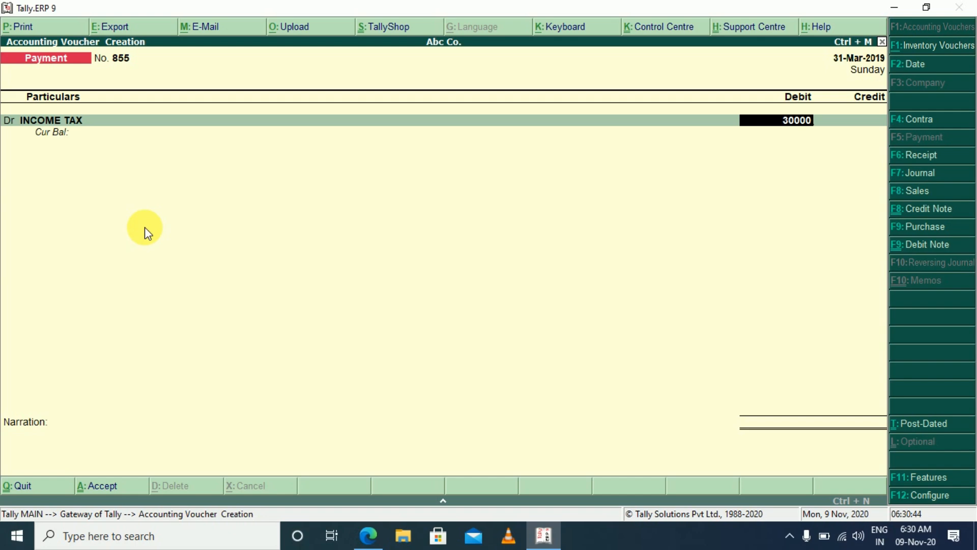
key(Return)
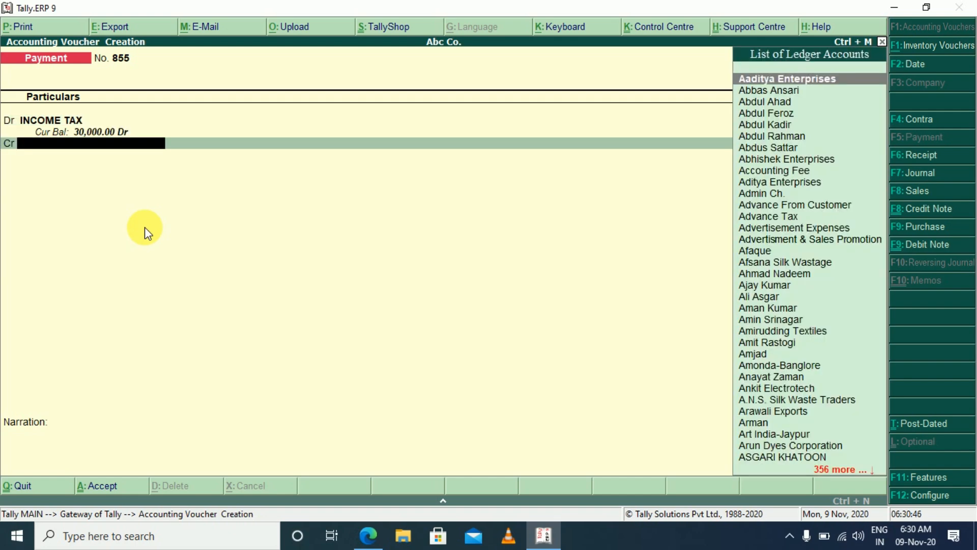
Create a PROVISION FOR TAX ledger under Provisions from within the voucher and use it as the credit account
text(PRO)
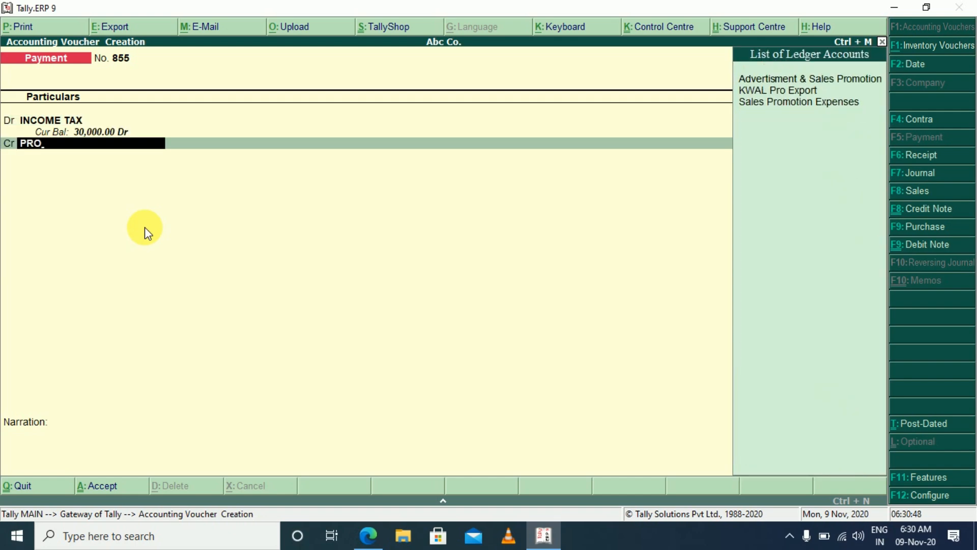
key(alt+c)
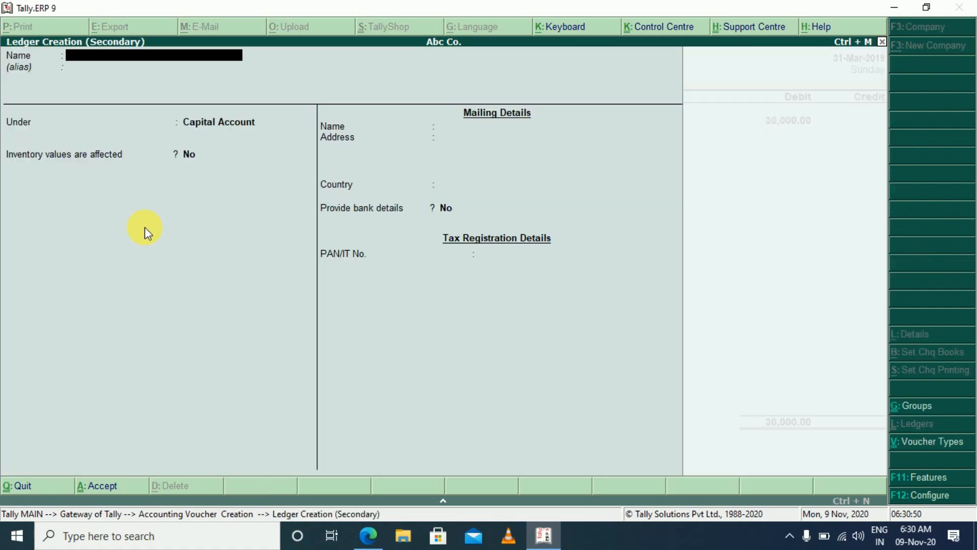
text(VISION FOR TAX)
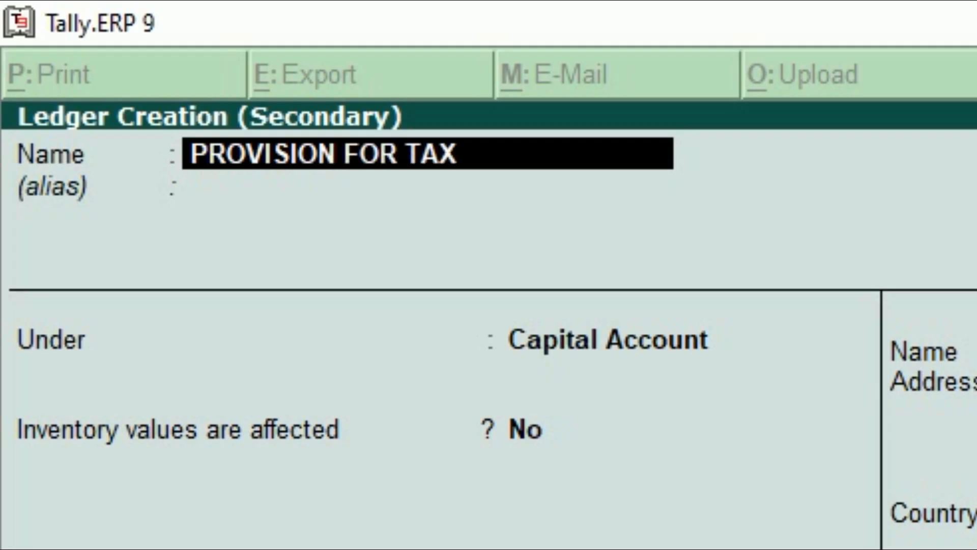
key(Return)
key(Return)
text(PRO)
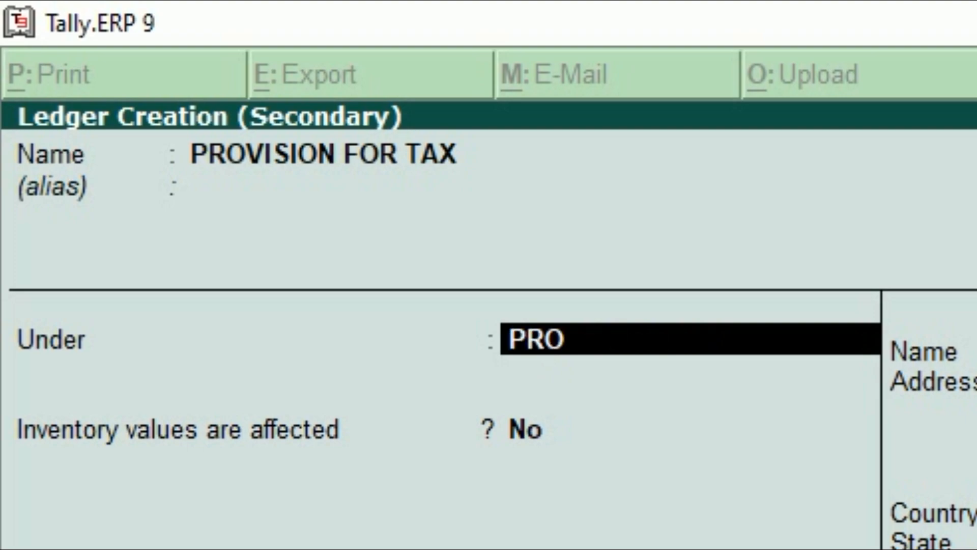
key(Return)
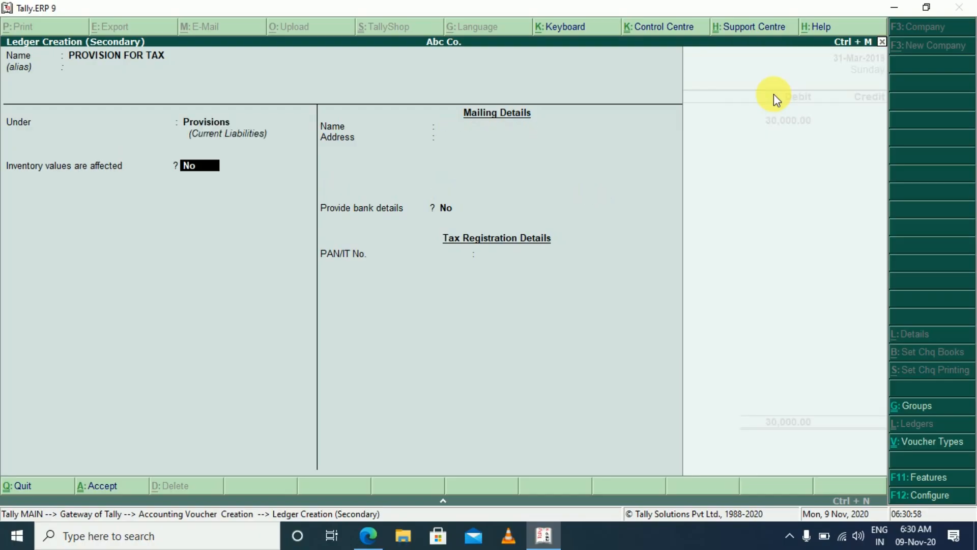
key(Return)
Try to save the income tax provision entry as a payment voucher
key(Return)
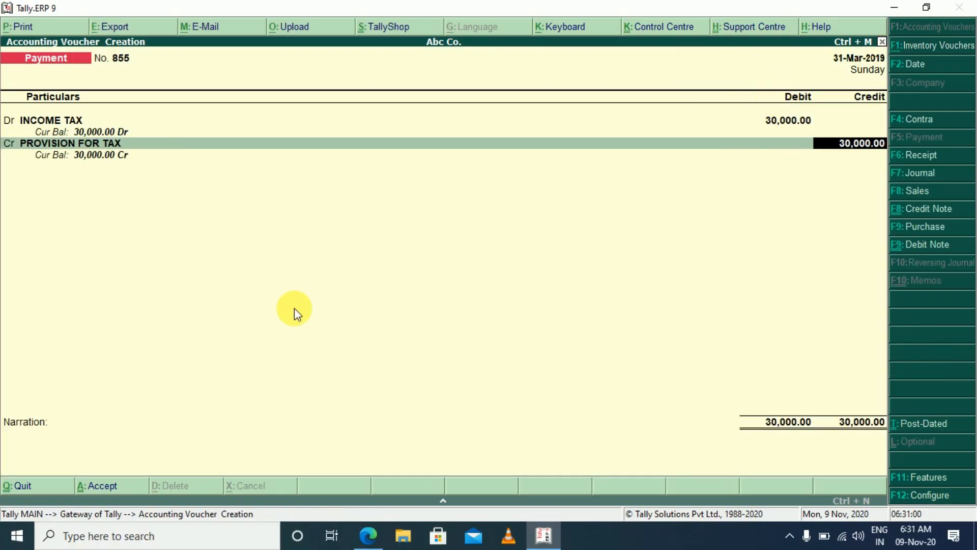
key(Return)
key(Return)
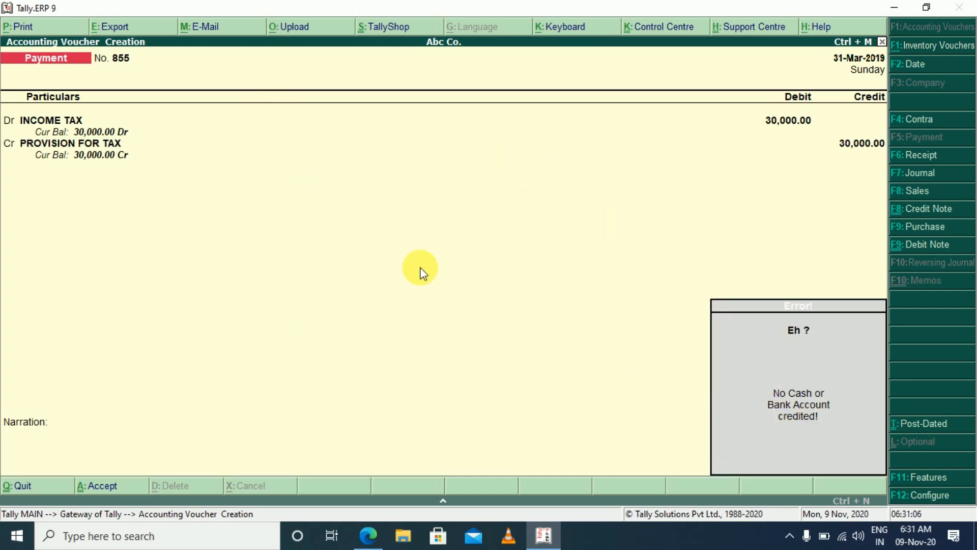
key(Return)
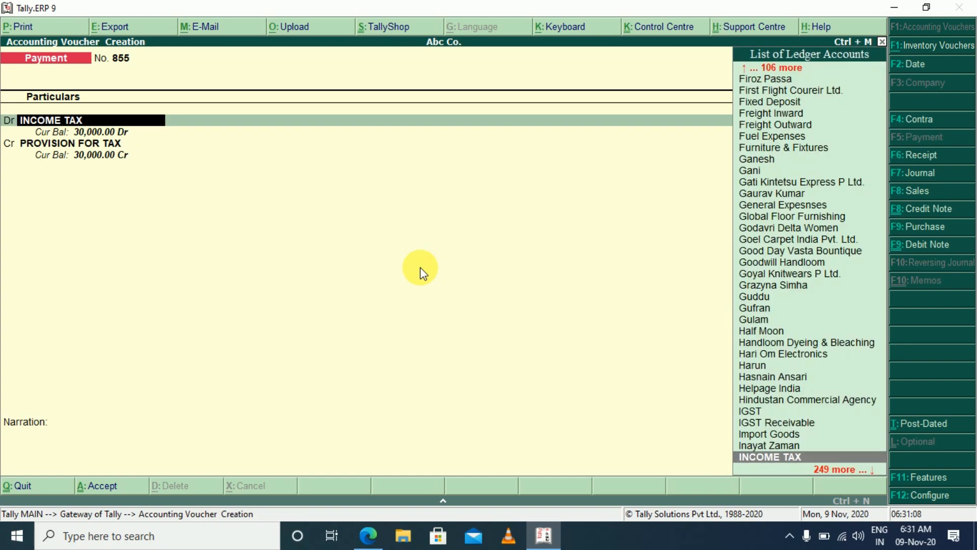
key(Return)
key(Return)
key(Return)
key(Return)
Change the income tax provision voucher to the Journal type, save it and return to the Gateway of Tally
key(F7)
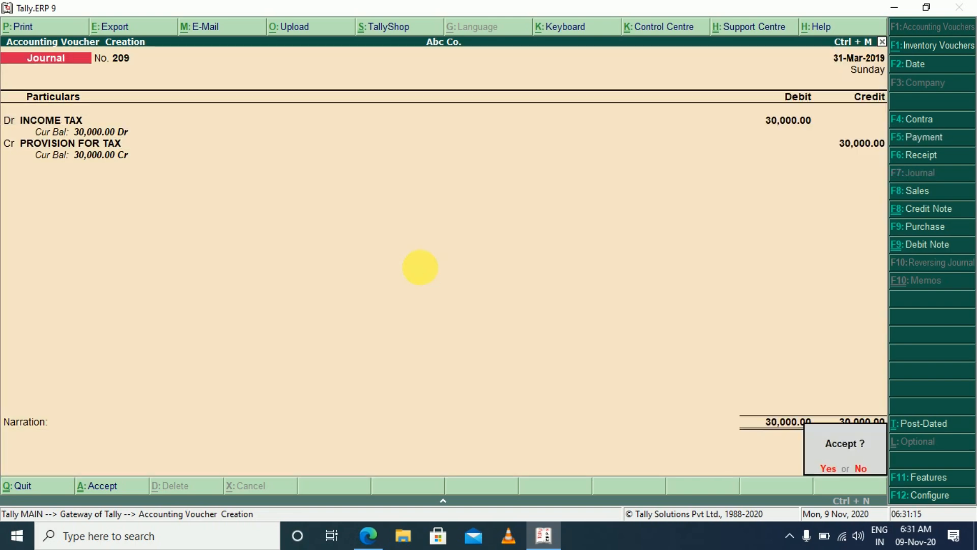
key(Return)
key(Escape)
key(Return)
key(Escape)
key(Escape)
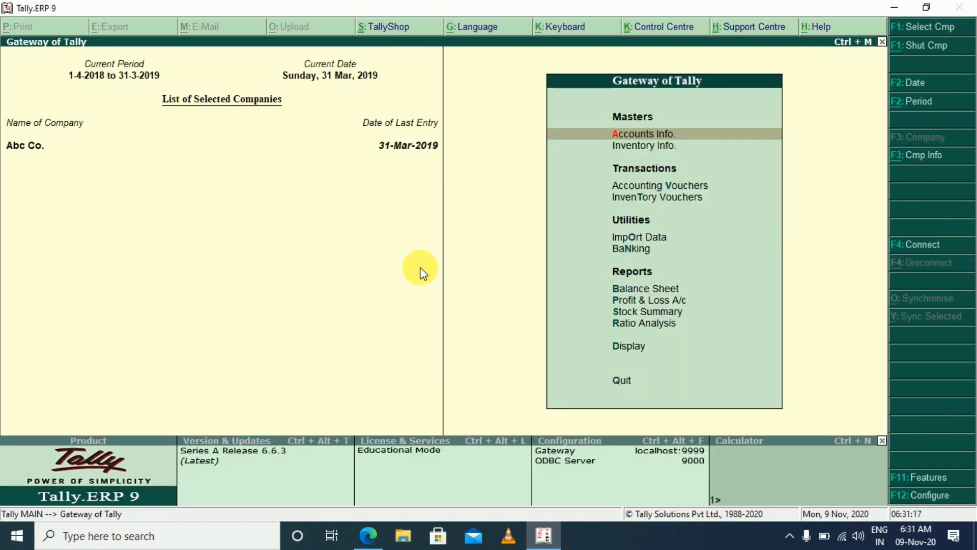
Open the Balance Sheet and check the INCOME TAX line under Capital Account and Provisions under Current Liabilities
key(b)
key(Down)
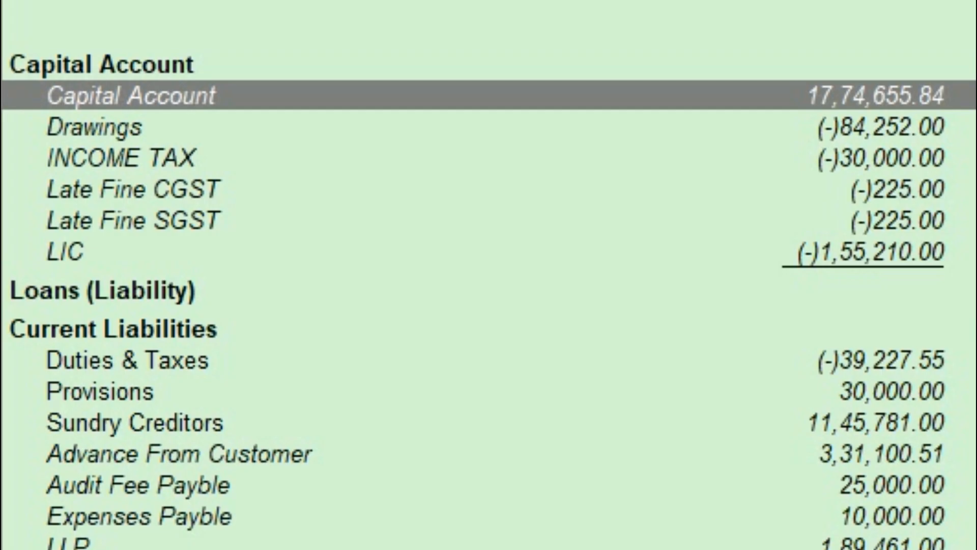
click(44, 146)
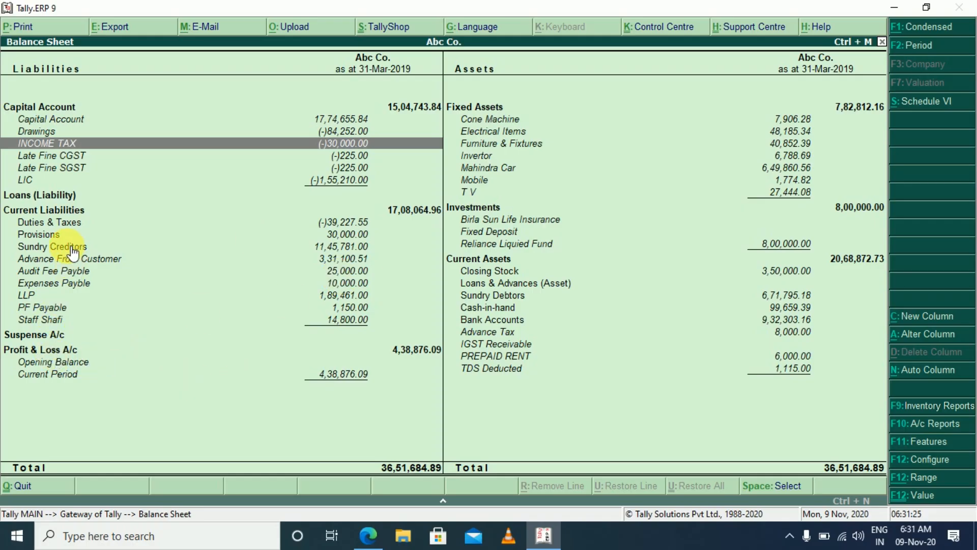
click(64, 234)
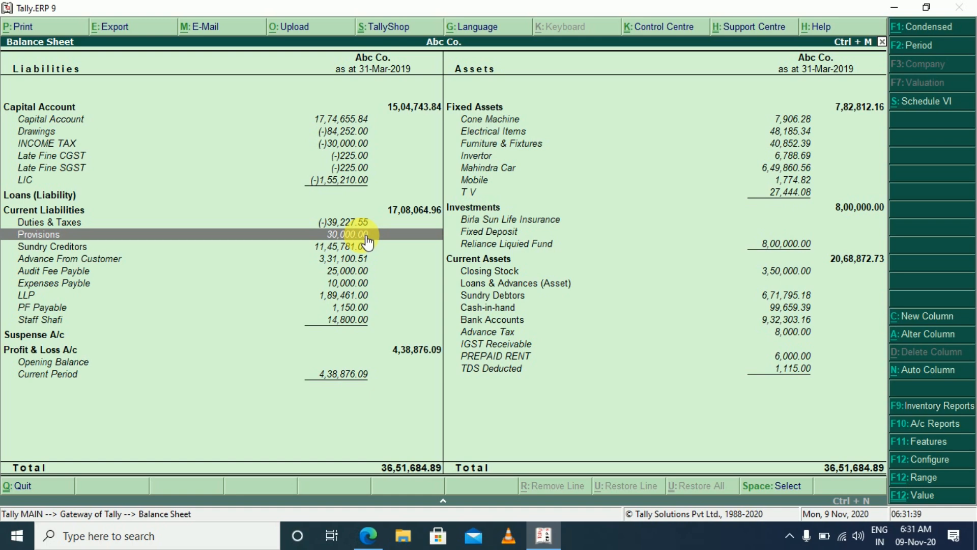
Drill down from Provisions through the PROVISION FOR TAX ledger's March entries to its journal voucher
double_click(366, 235)
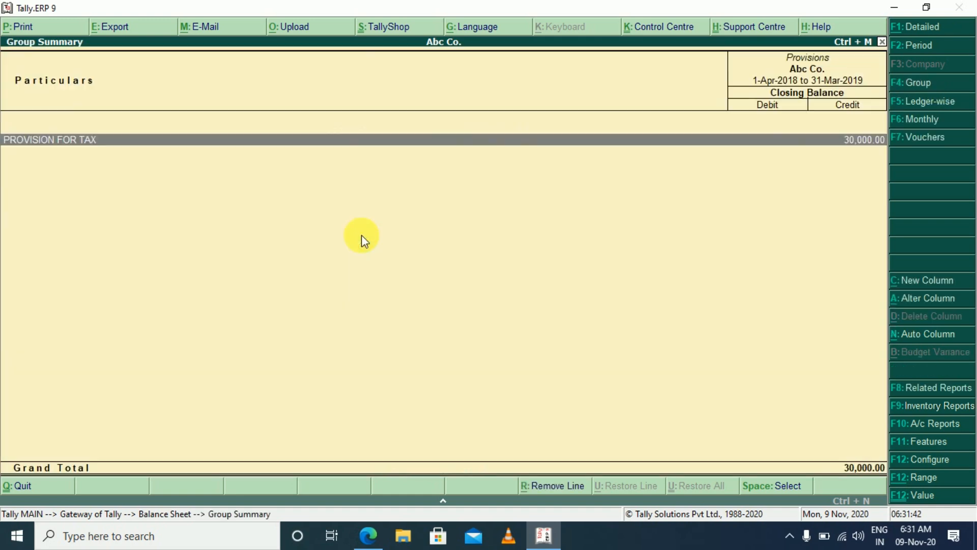
key(Return)
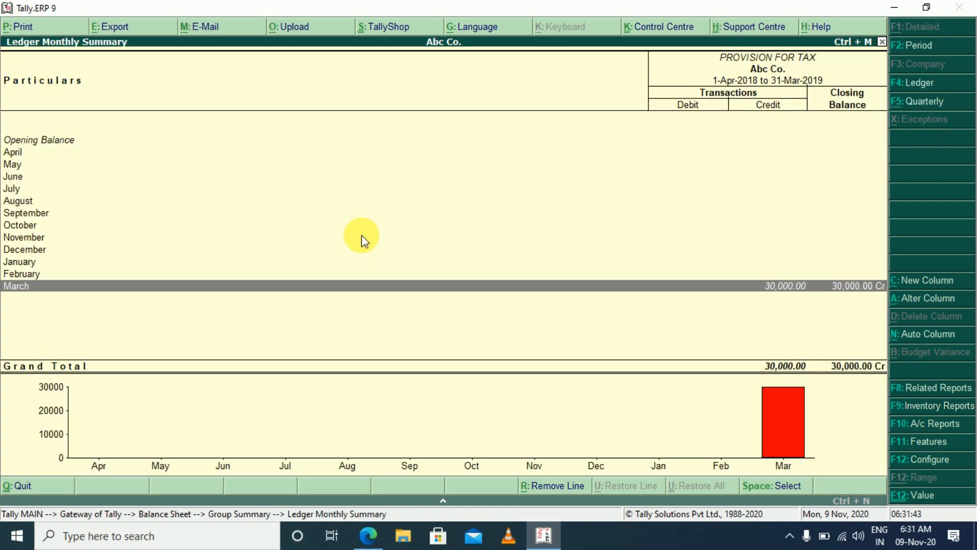
key(Return)
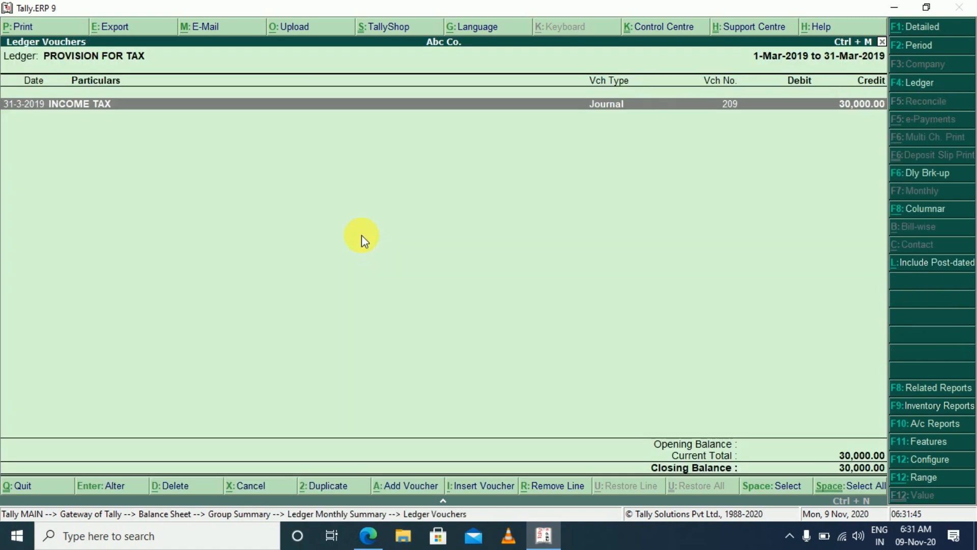
key(Return)
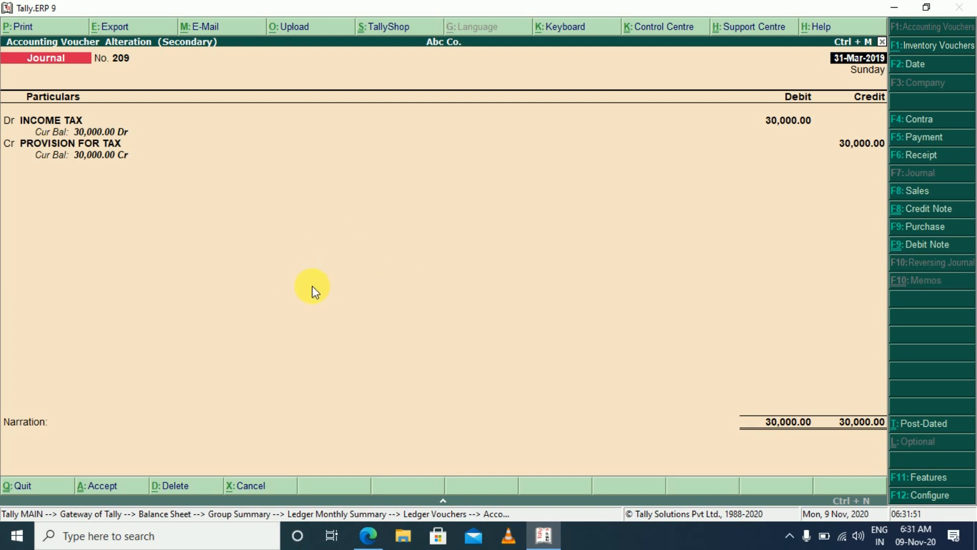
Replace the INCOME TAX debit line in the provision journal with Capital Account and set its amount to 10,000
click(28, 121)
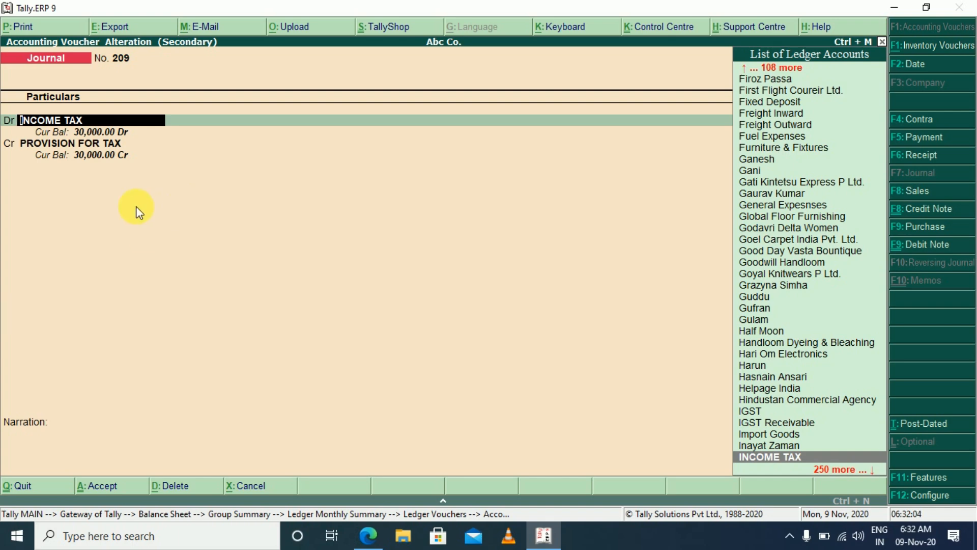
text(CAP)
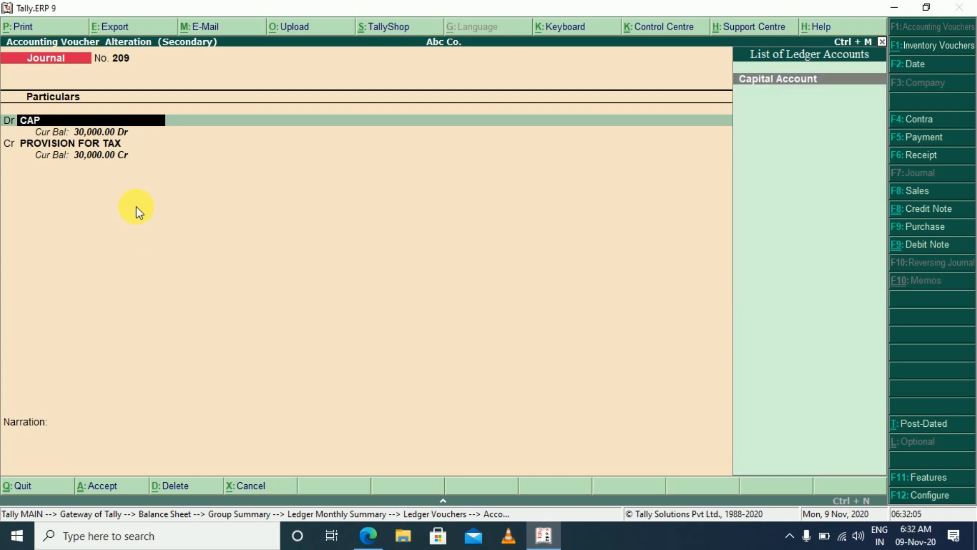
key(Return)
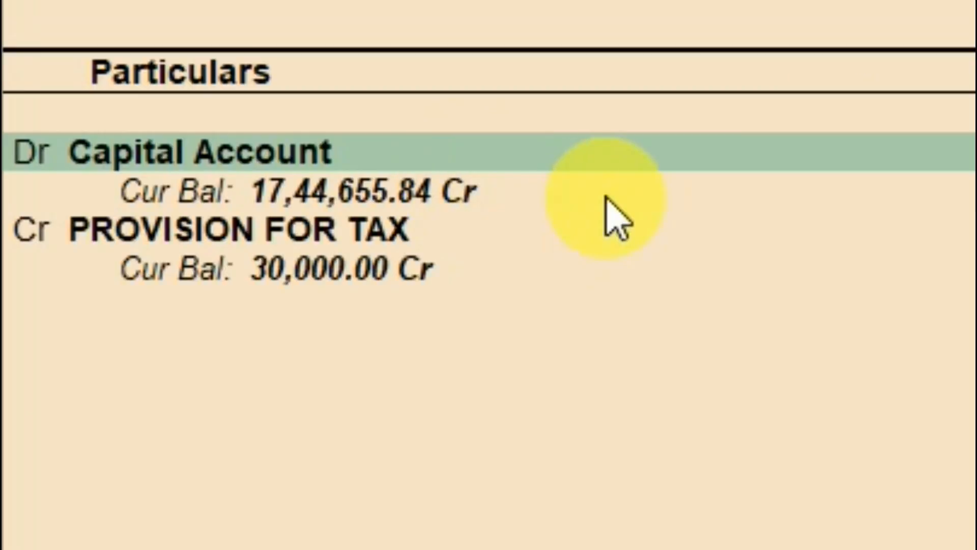
text(10000)
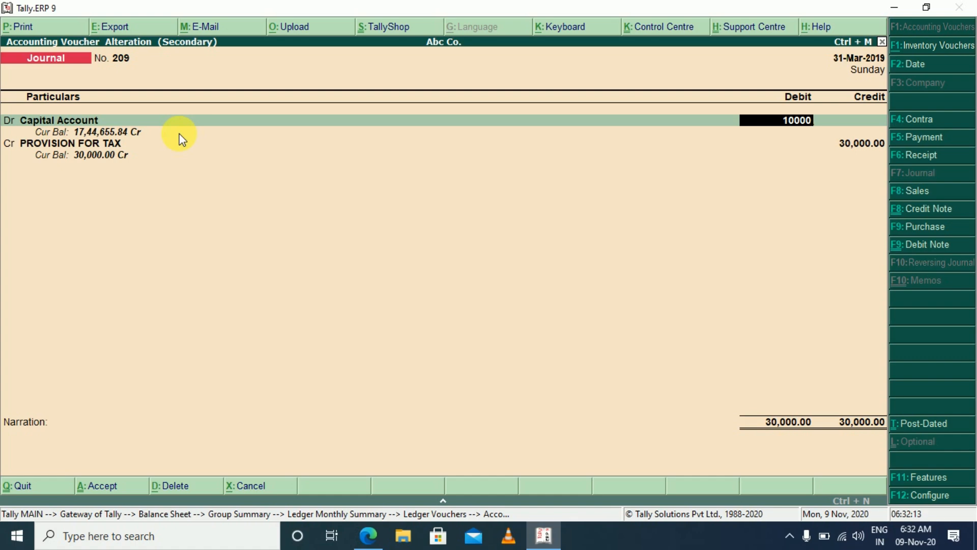
key(Return)
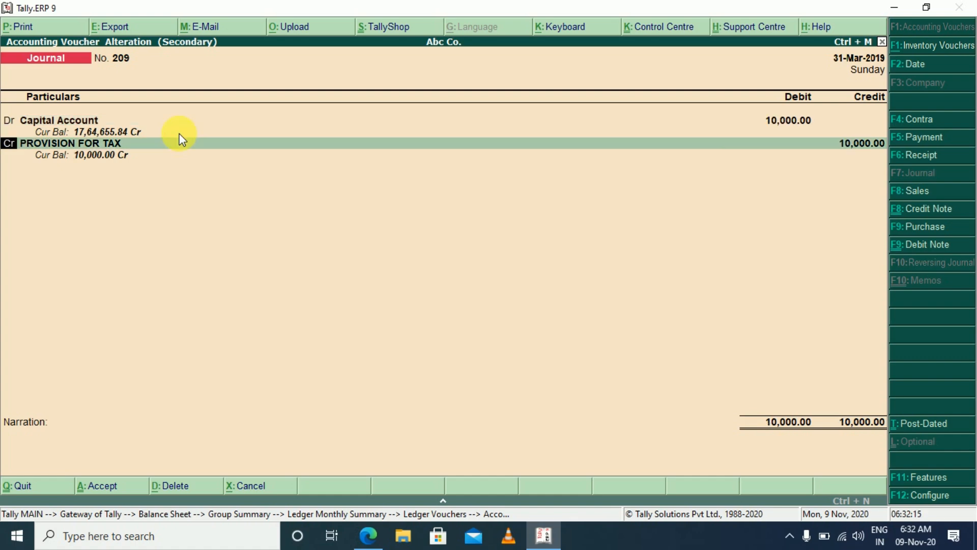
Change the second line of the journal to a Capital Account debit of 10,000
text(d)
key(Return)
text(CAP)
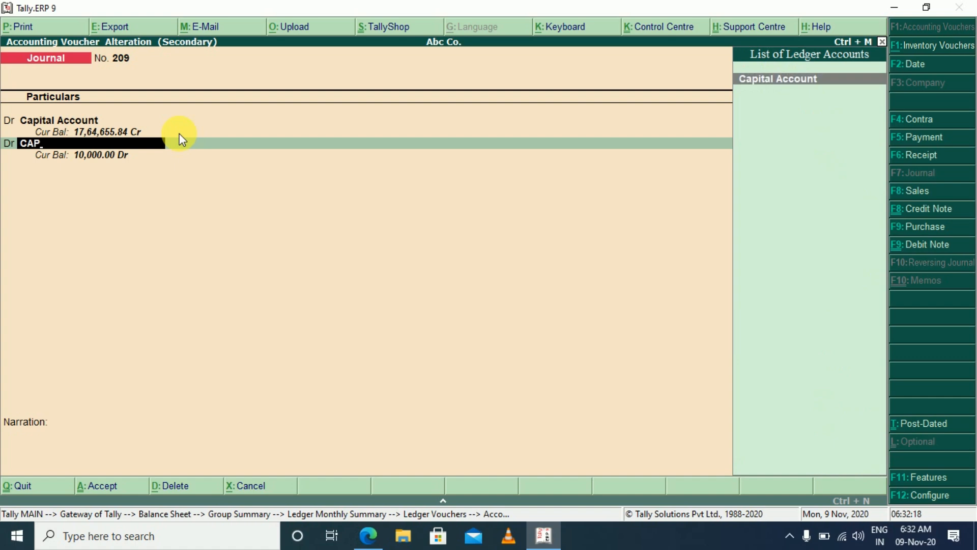
key(Return)
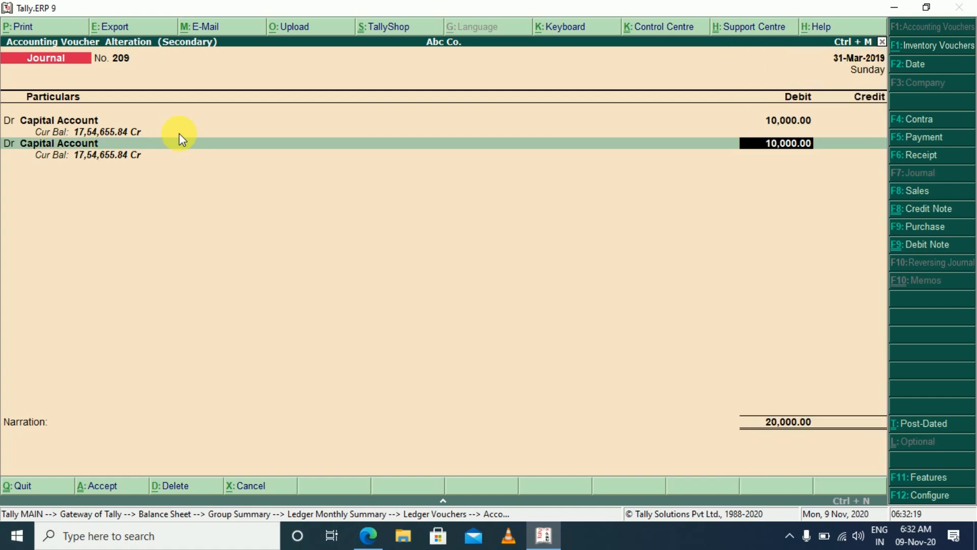
key(Return)
Make the third line of the journal a Capital Account debit of 10,000
text(d)
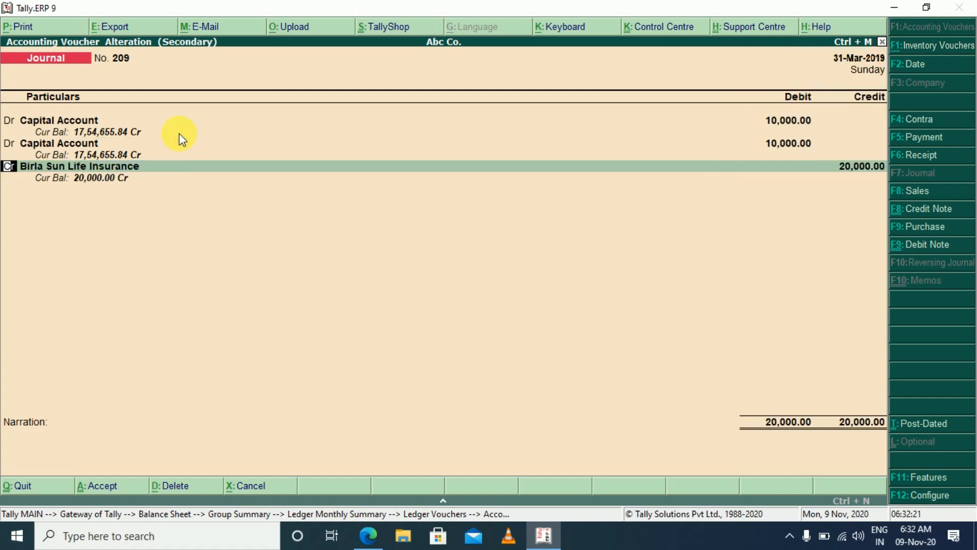
key(Return)
text(cap)
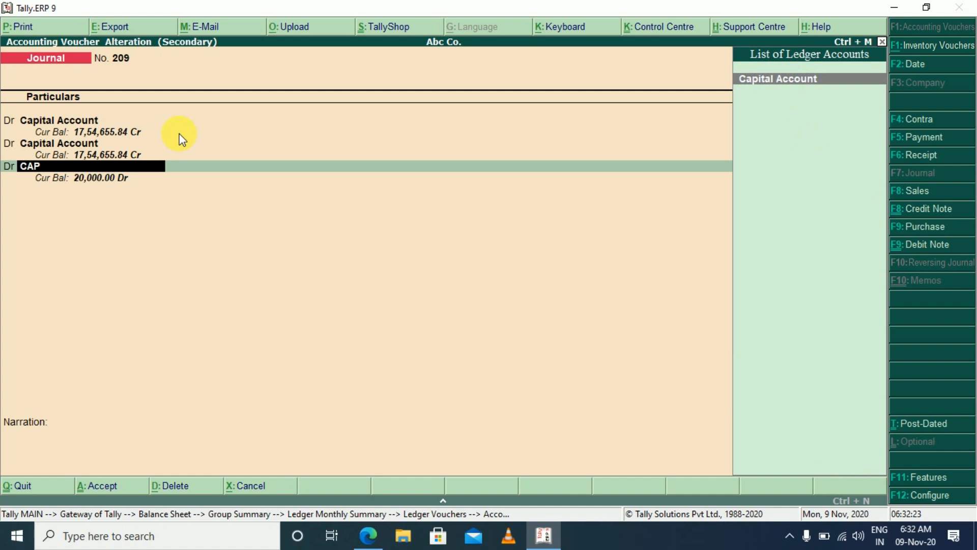
key(Return)
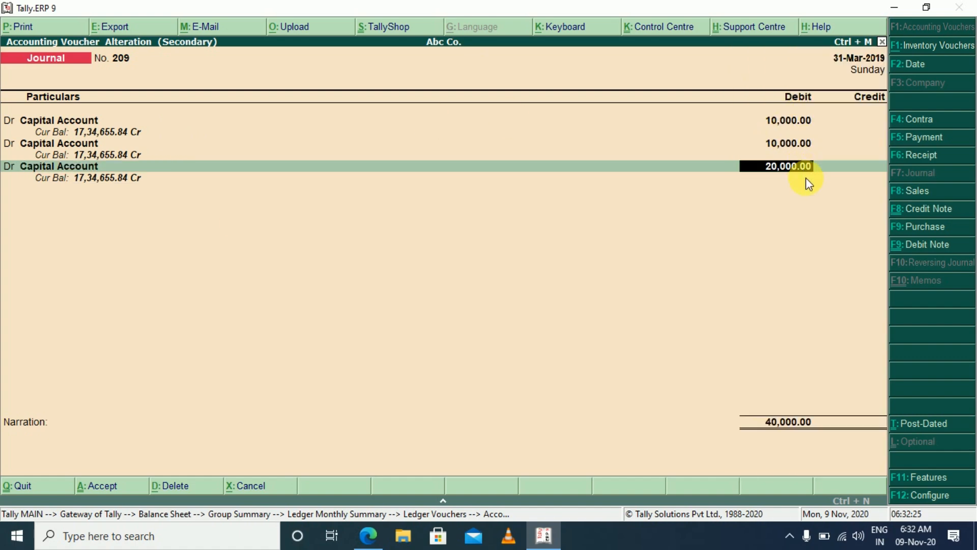
text(10000)
key(Return)
key(Return)
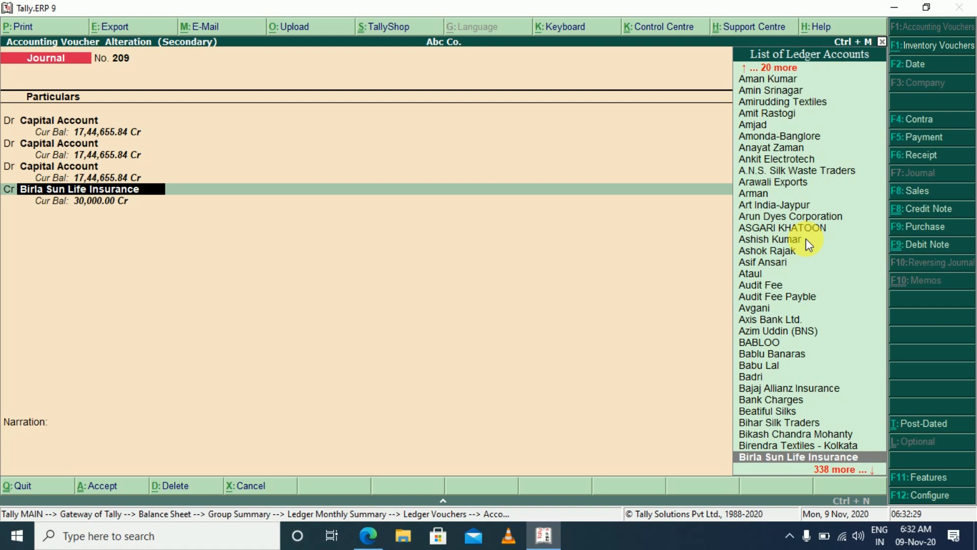
Credit PROVISION FOR TAX with 30,000 on the fourth line and save the altered journal voucher
text(PRO)
key(Down)
key(Down)
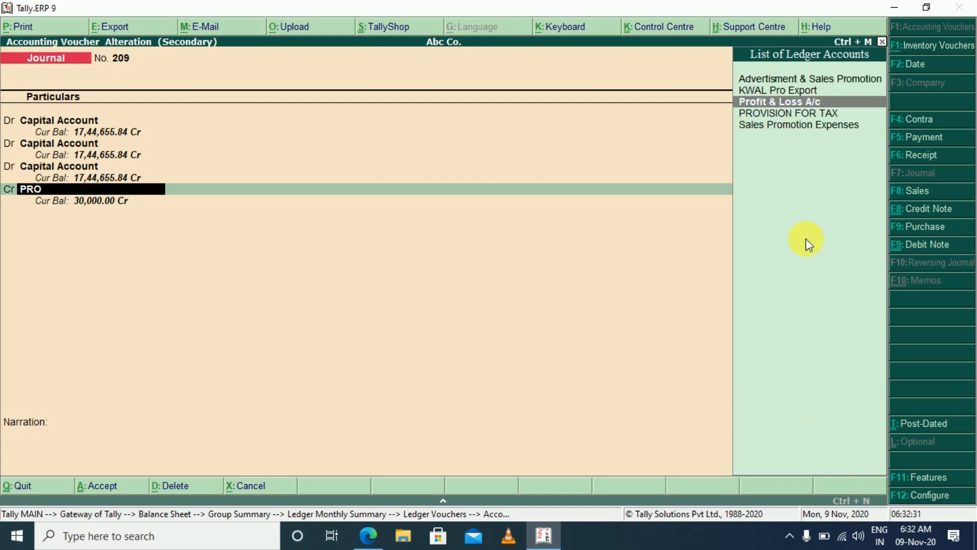
key(Return)
key(Return)
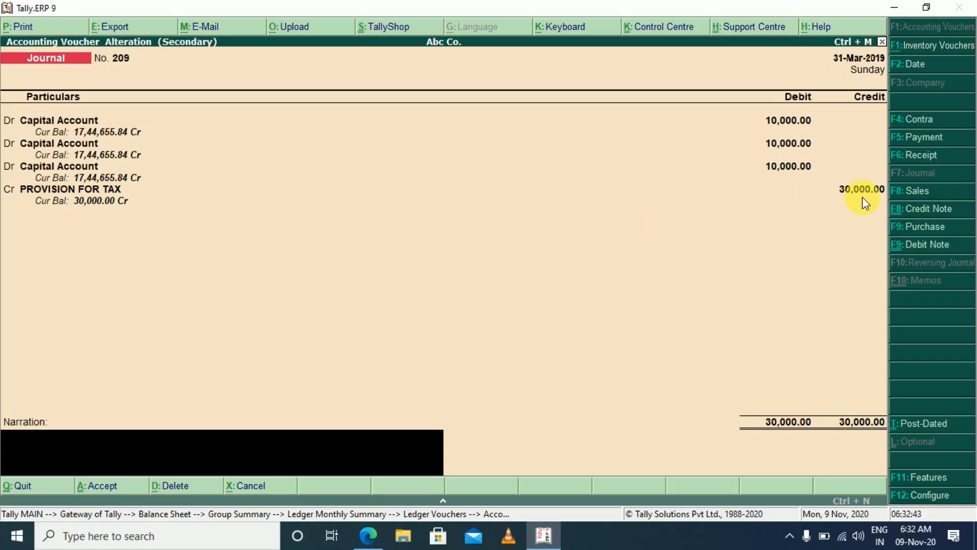
key(Return)
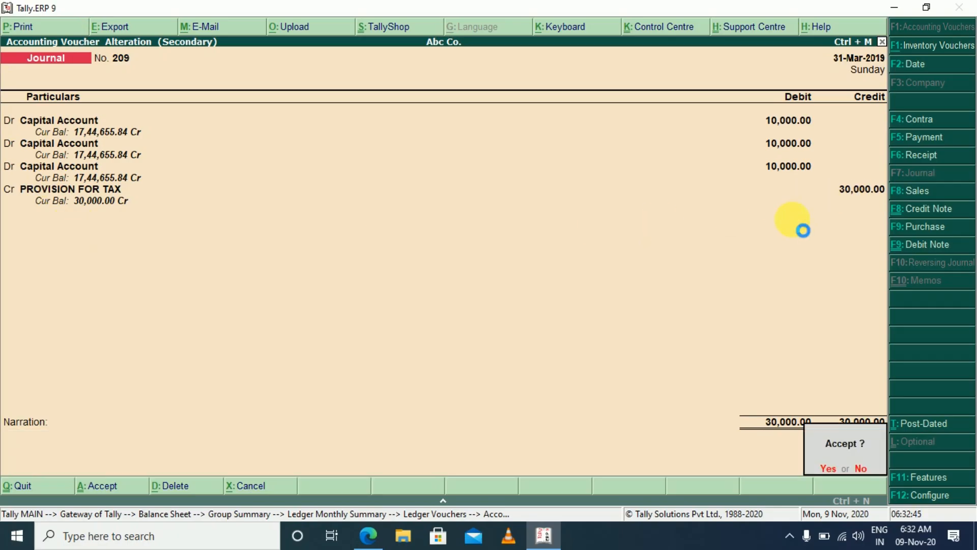
key(Return)
Close the ledger drill-down and the Balance Sheet to return to the Gateway of Tally
key(Escape)
key(Escape)
key(Escape)
key(Escape)
key(Escape)
key(Escape)
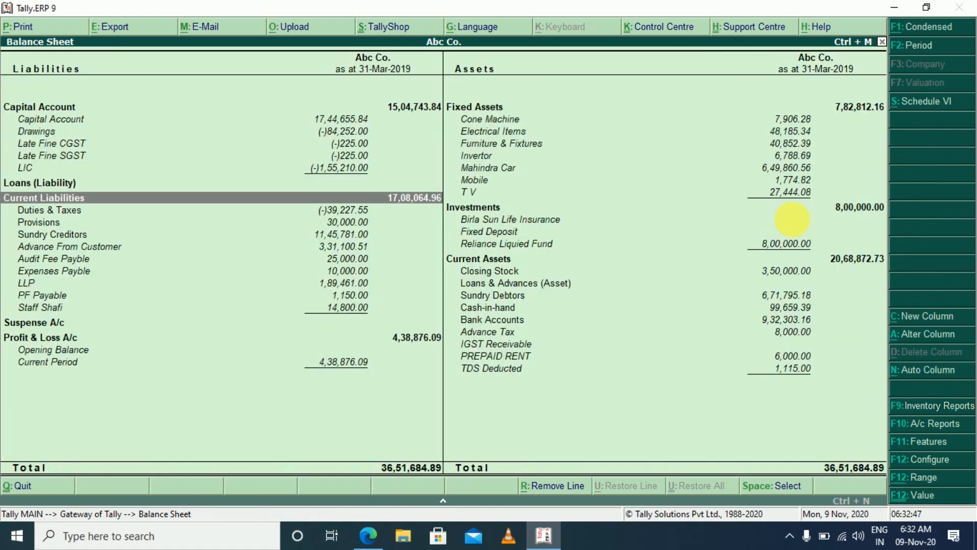
key(Escape)
key(Escape)
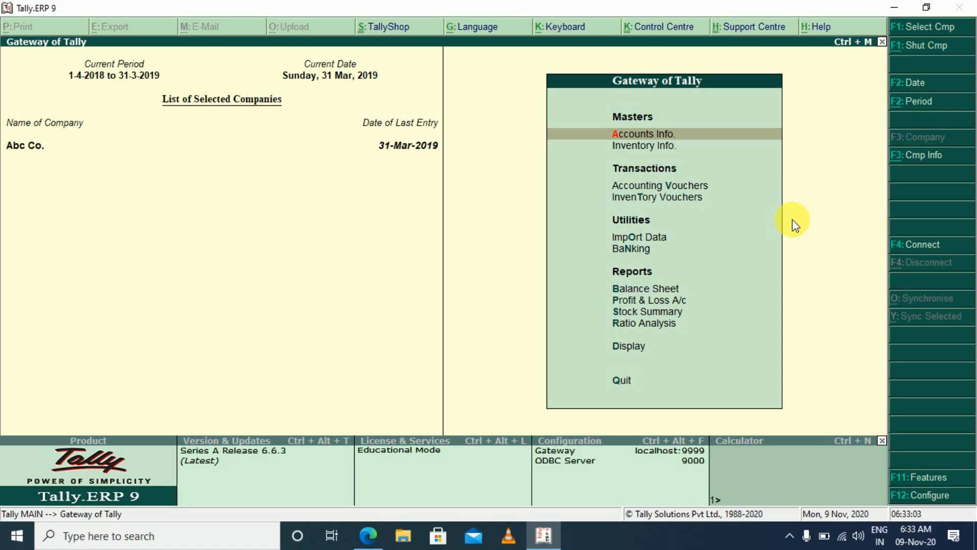
key(v)
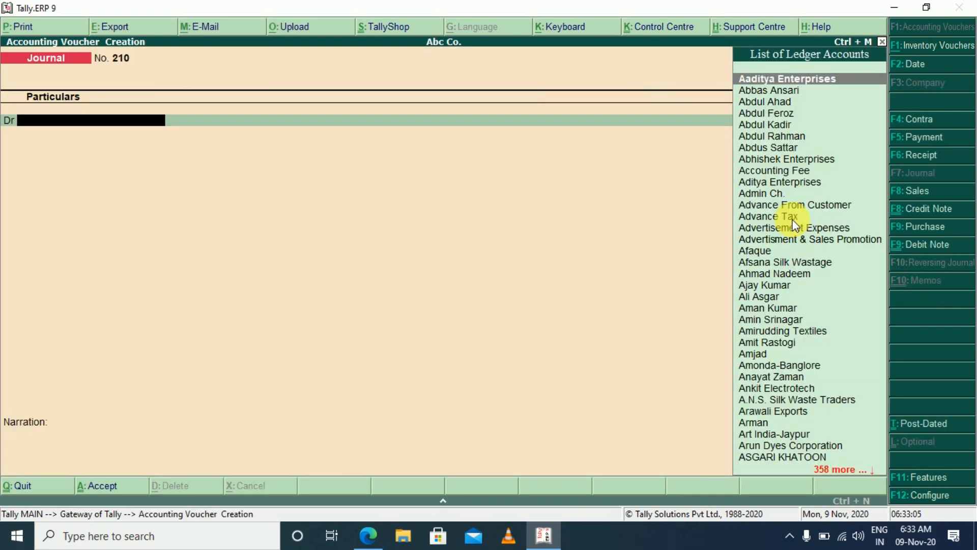
key(Escape)
key(Escape)
key(Escape)
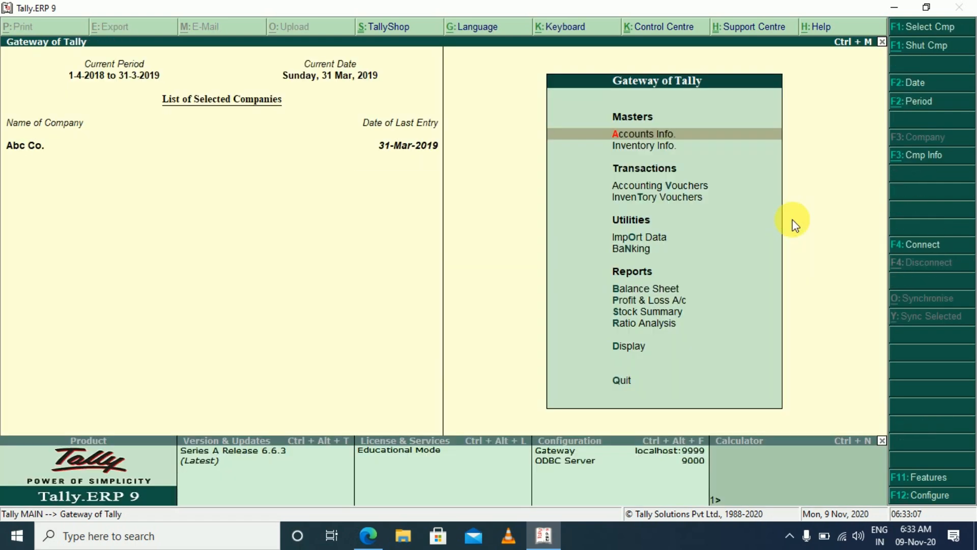
Open the Profit & Loss A/c in detailed view and check the net profit at its end
key(p)
key(alt+F1)
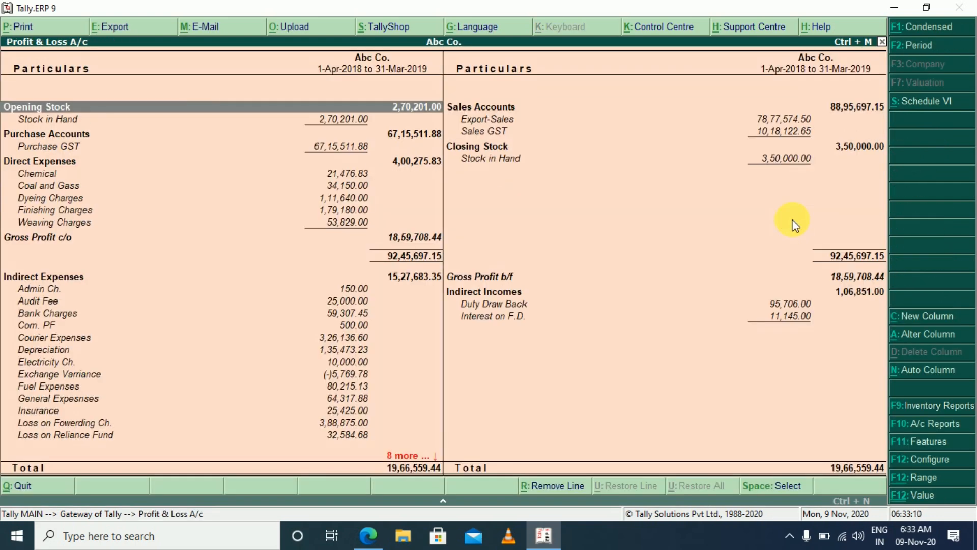
key(End)
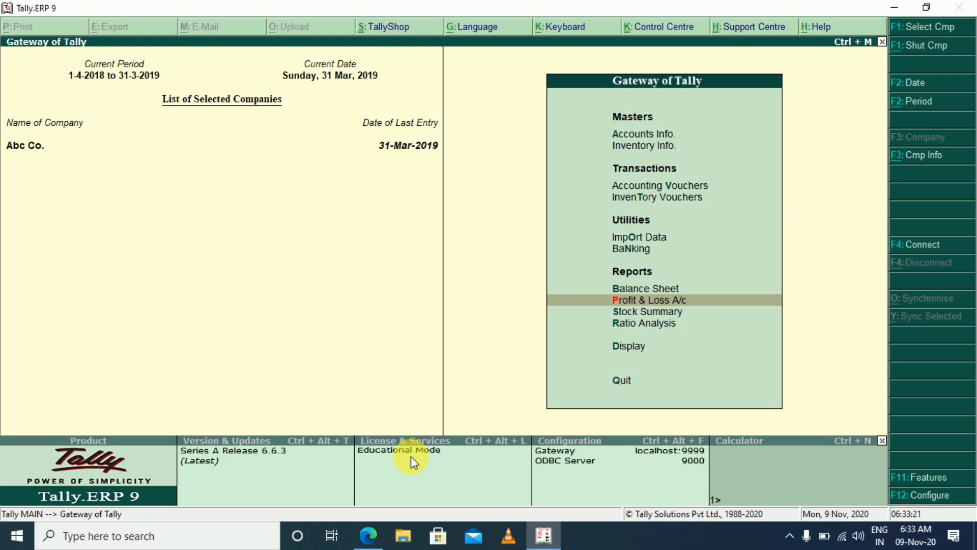
Start a new journal voucher debiting Profit & Loss A/c with 4,38,876.09
key(v)
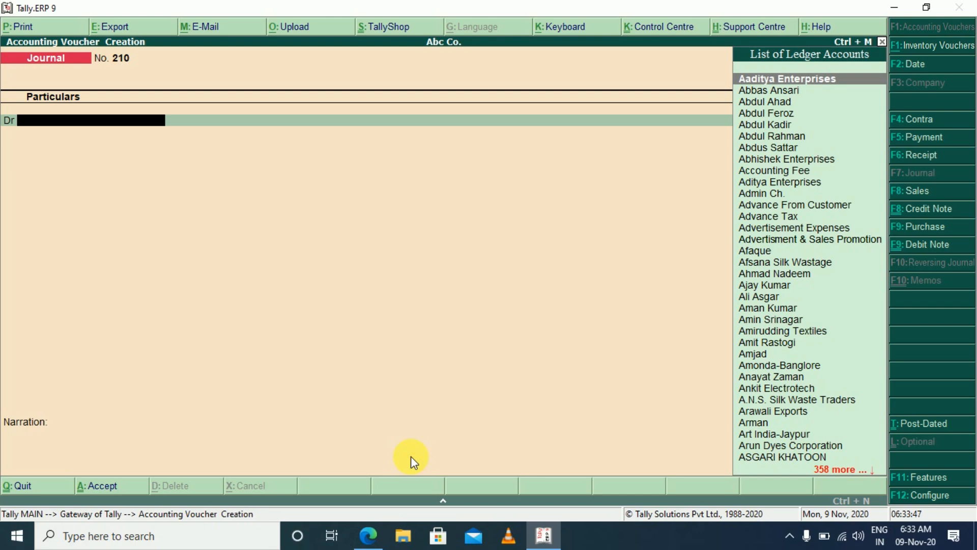
text(PRO)
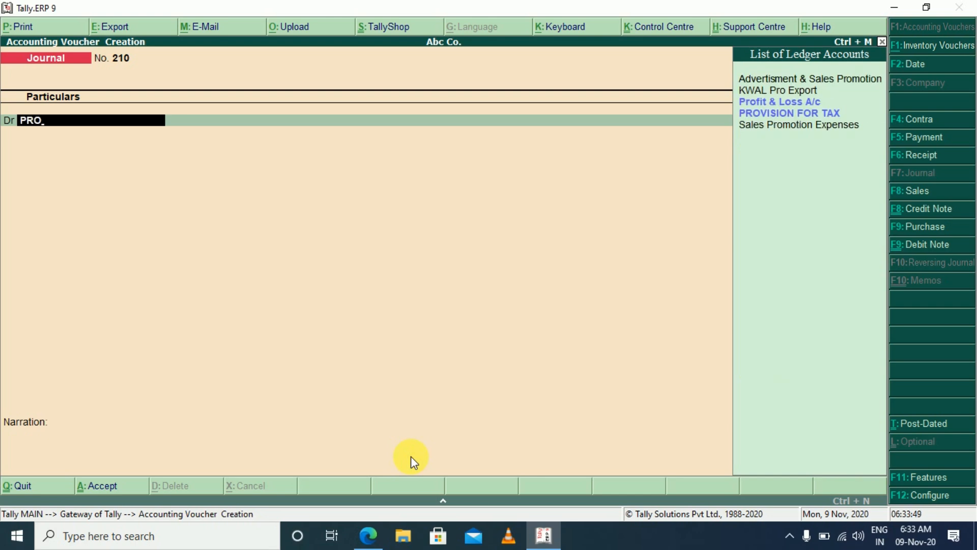
key(Return)
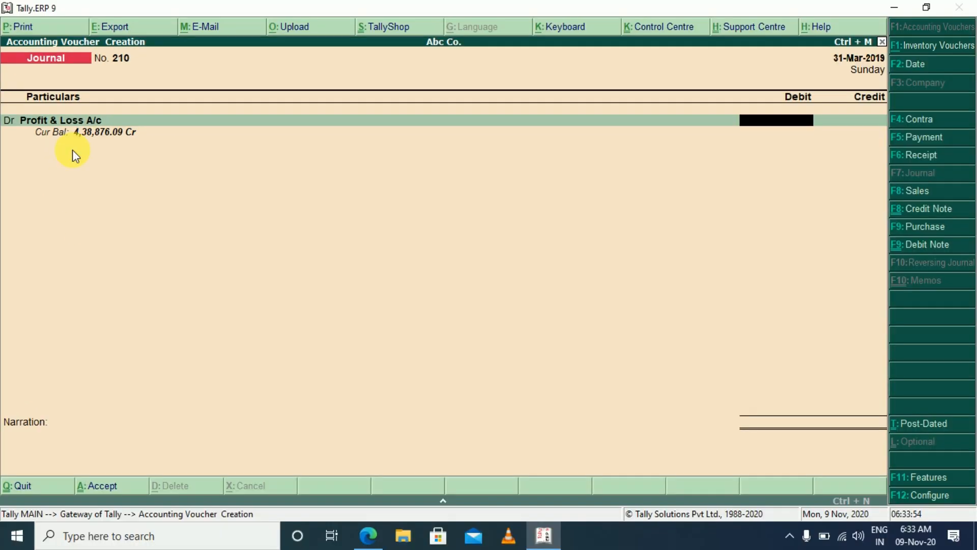
text(438876.09)
key(Return)
key(Return)
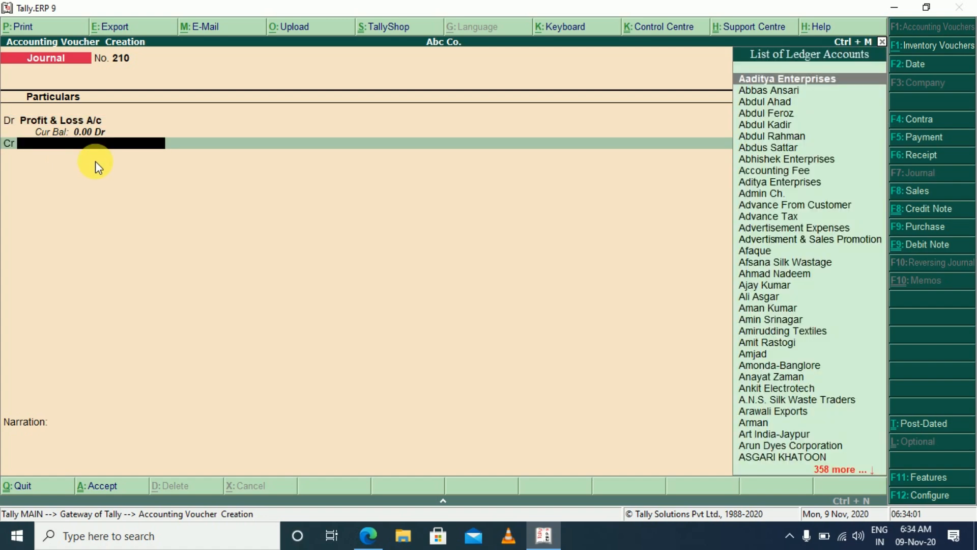
Credit Capital Account with 1,50,000 as the first profit share in the journal
text(CAP)
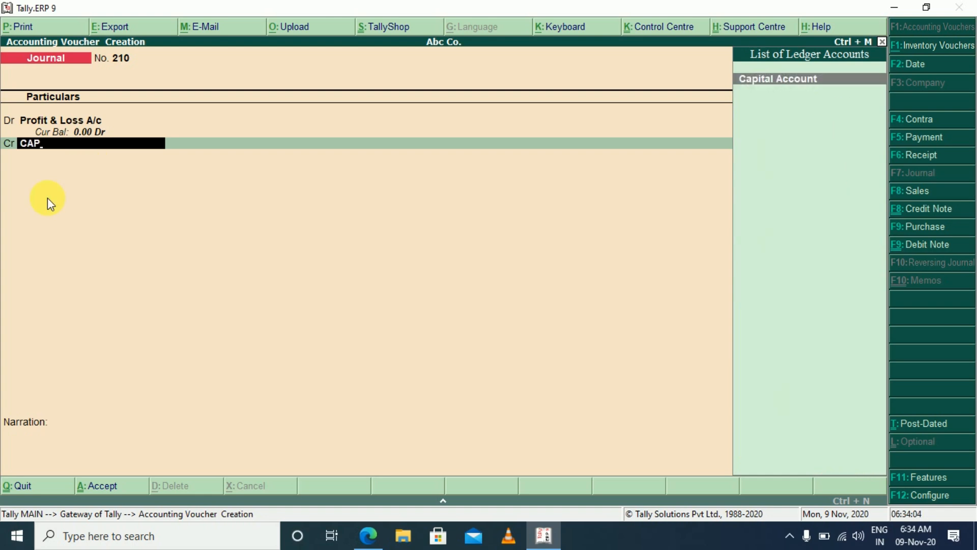
key(Return)
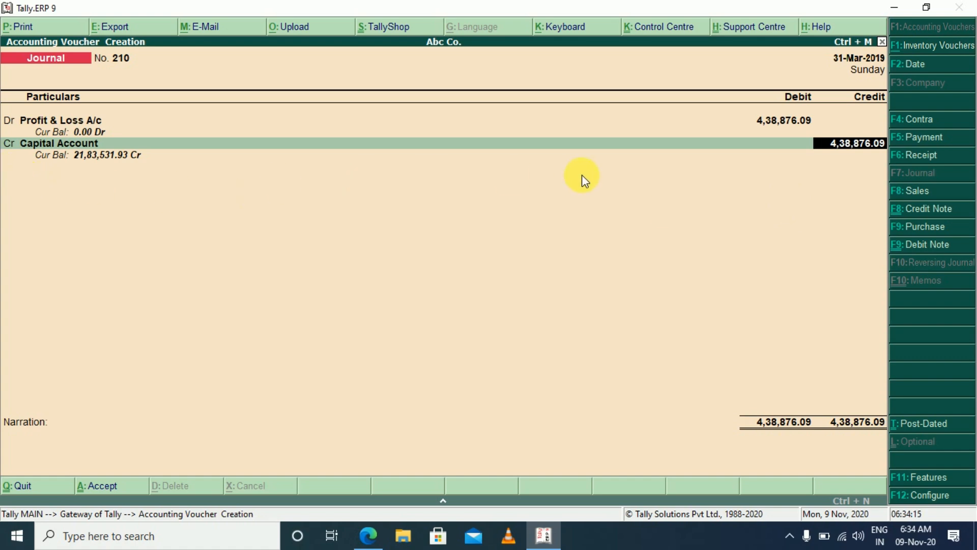
text(150000)
key(Return)
Add a second Capital Account credit line of 1,50,000 to the profit transfer journal
key(Return)
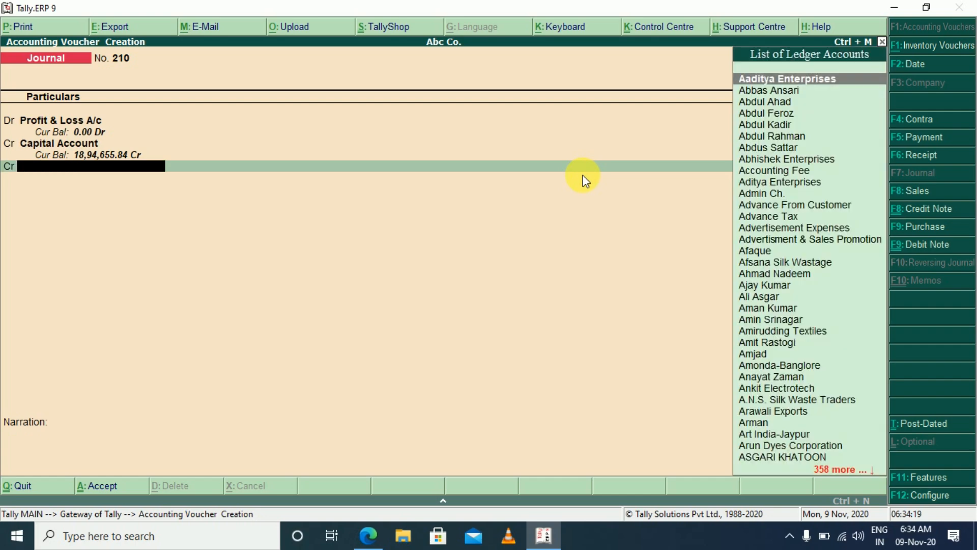
text(Cap)
key(Return)
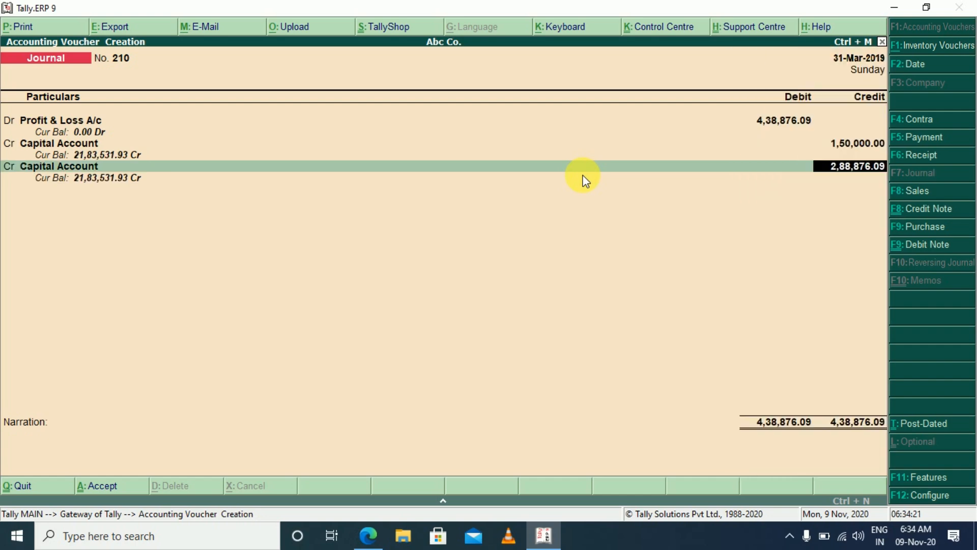
text(150000)
Credit the remaining 1,38,876.09 to Capital Account on a third credit line and save the journal voucher
key(Return)
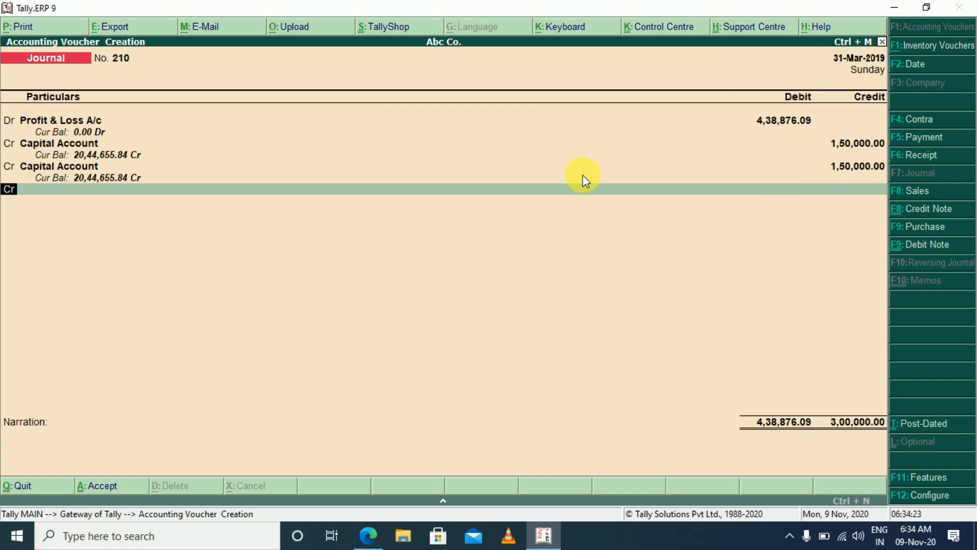
key(Return)
text(Cap)
key(Return)
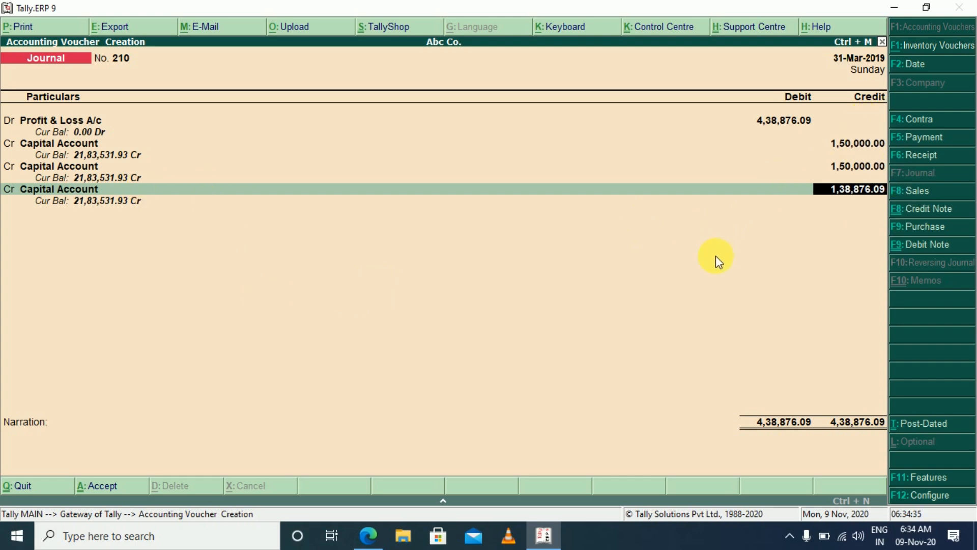
key(Return)
key(Return)
key(Return)
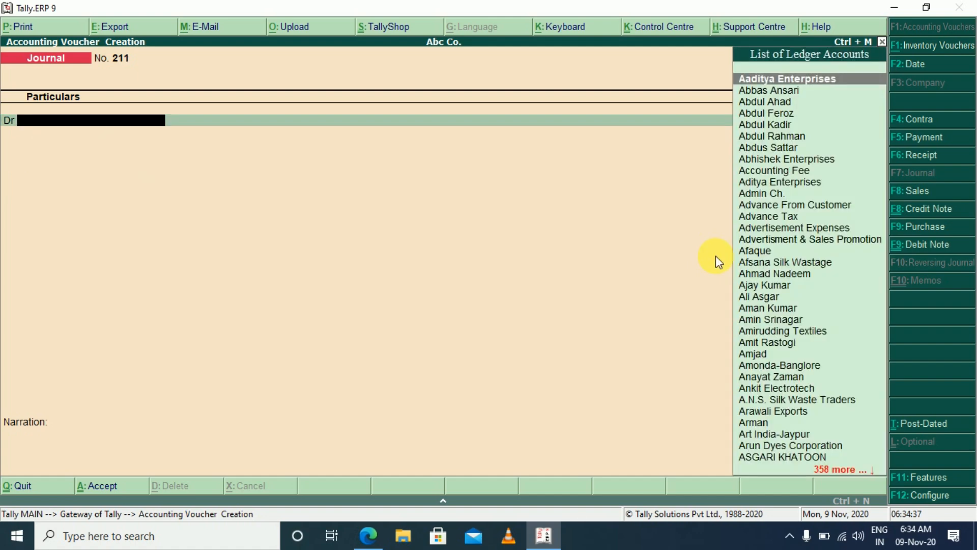